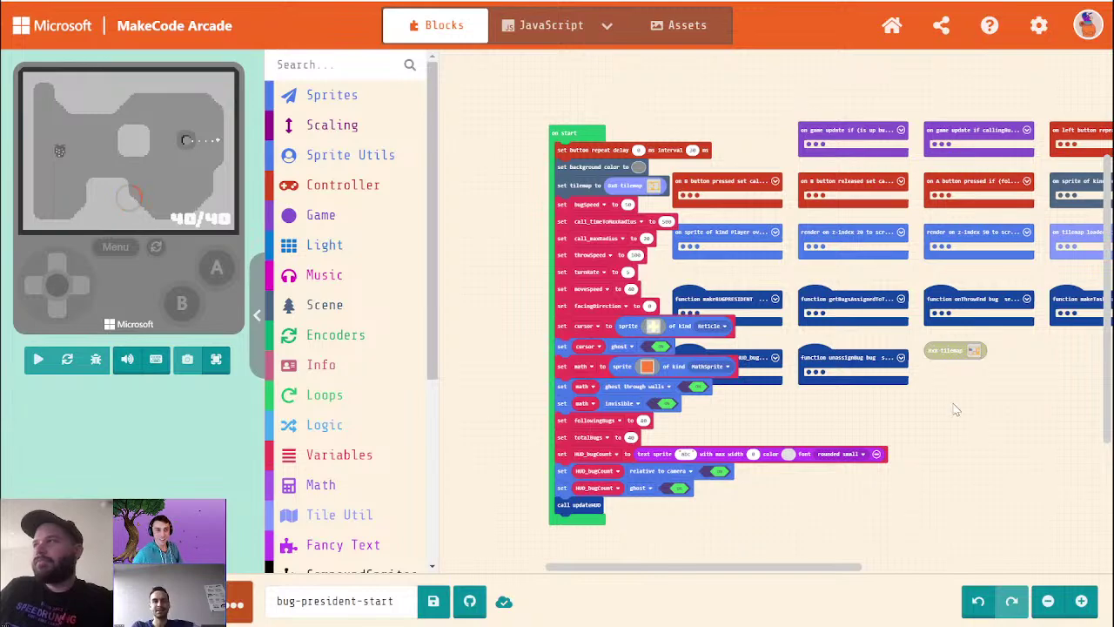
Step: In the level4 tilemap used in the on start block, replace the T tile with a G tile
drag(862, 456, 781, 427)
drag(877, 361, 824, 365)
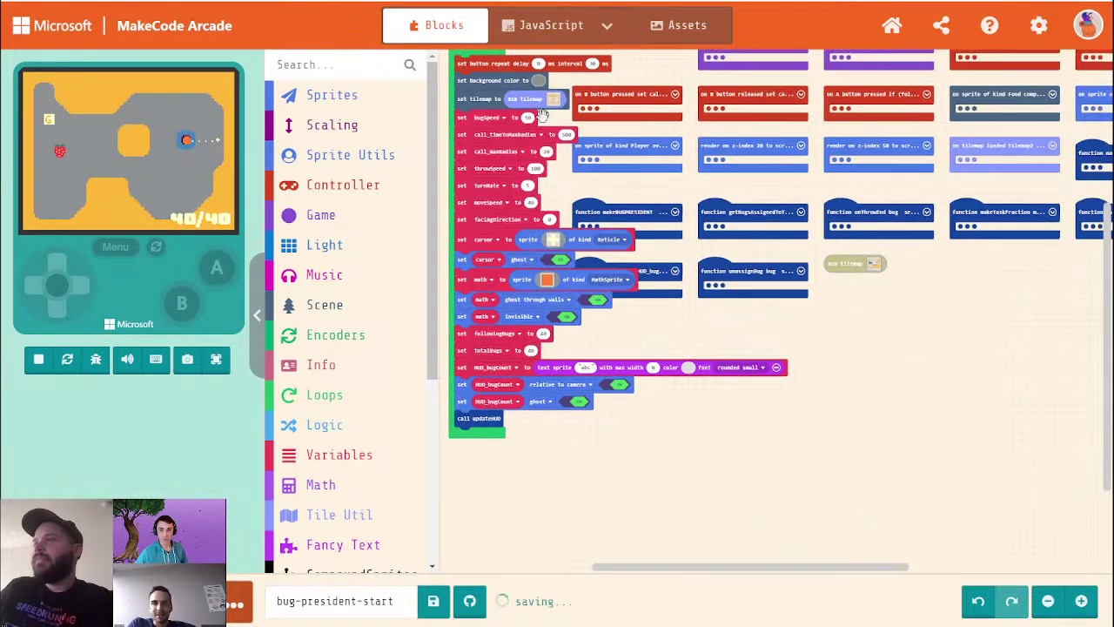
drag(764, 325, 779, 345)
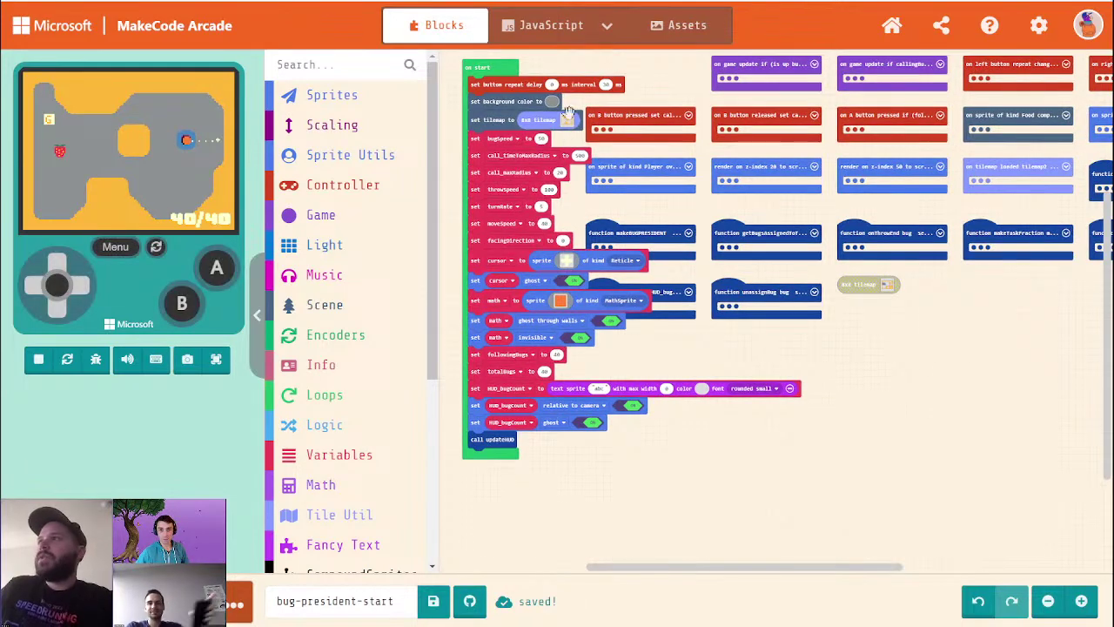
click(557, 126)
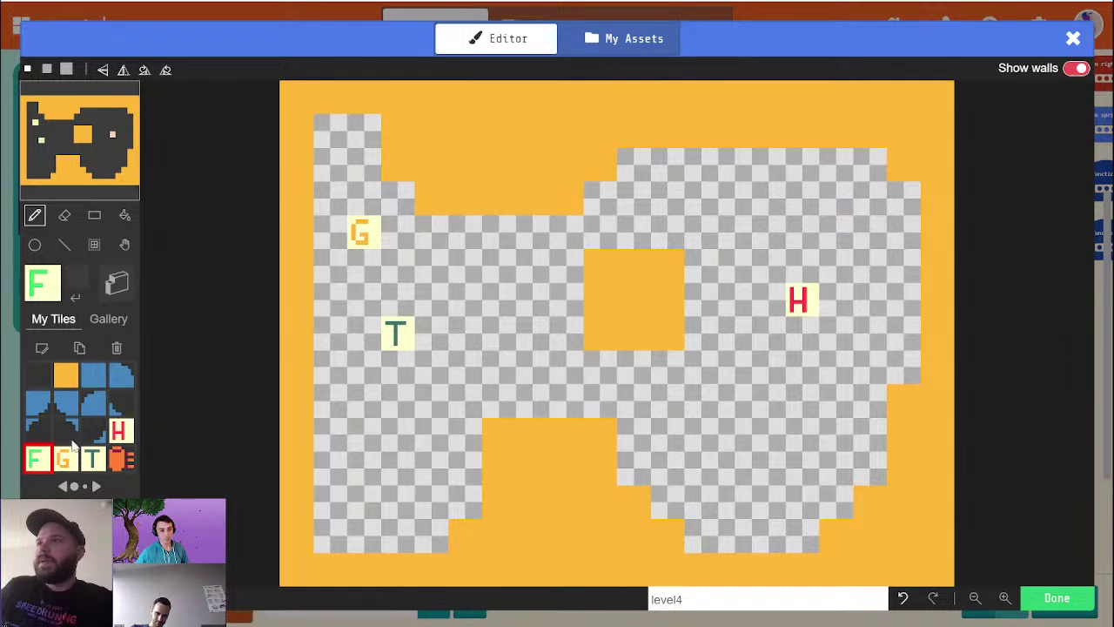
click(74, 463)
click(392, 333)
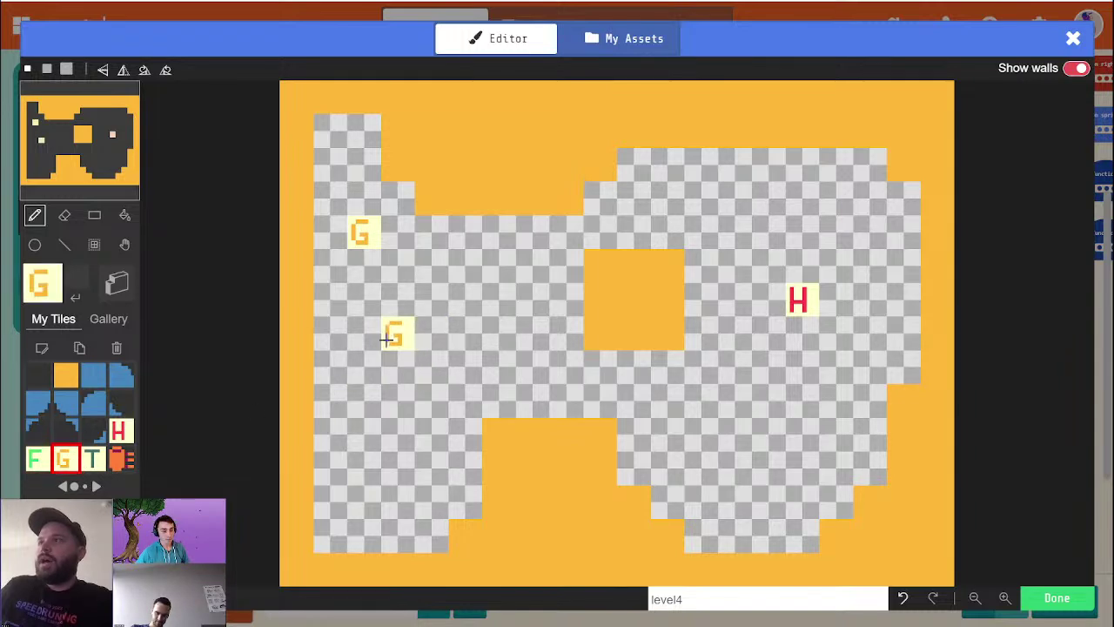
Step: Clear the upper G tile with the blank floor tile and save the tilemap
click(41, 377)
click(360, 219)
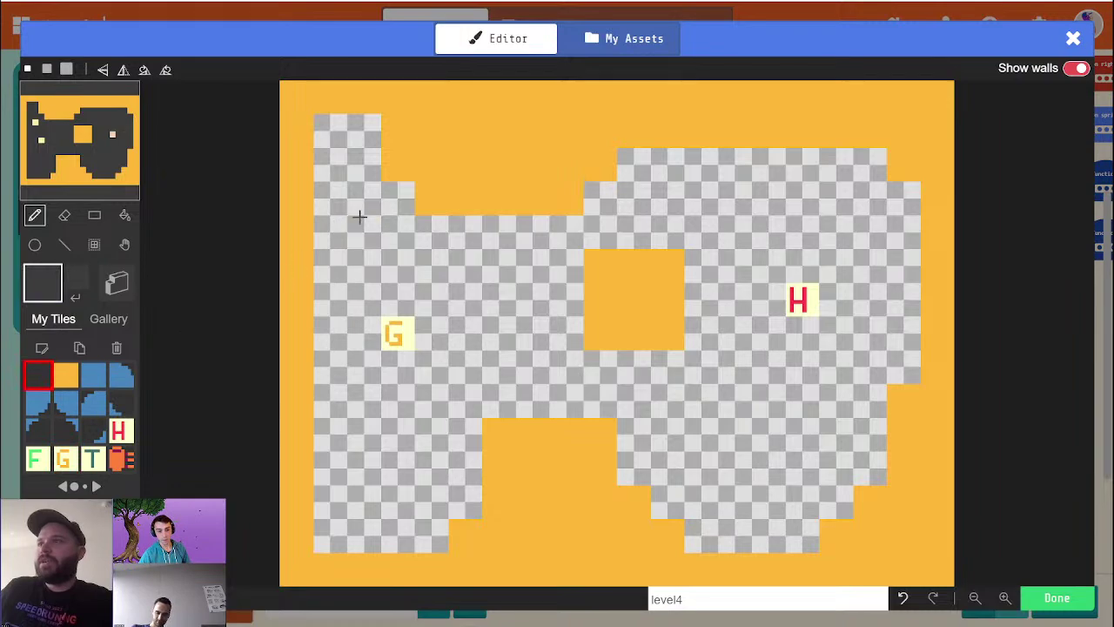
click(1056, 599)
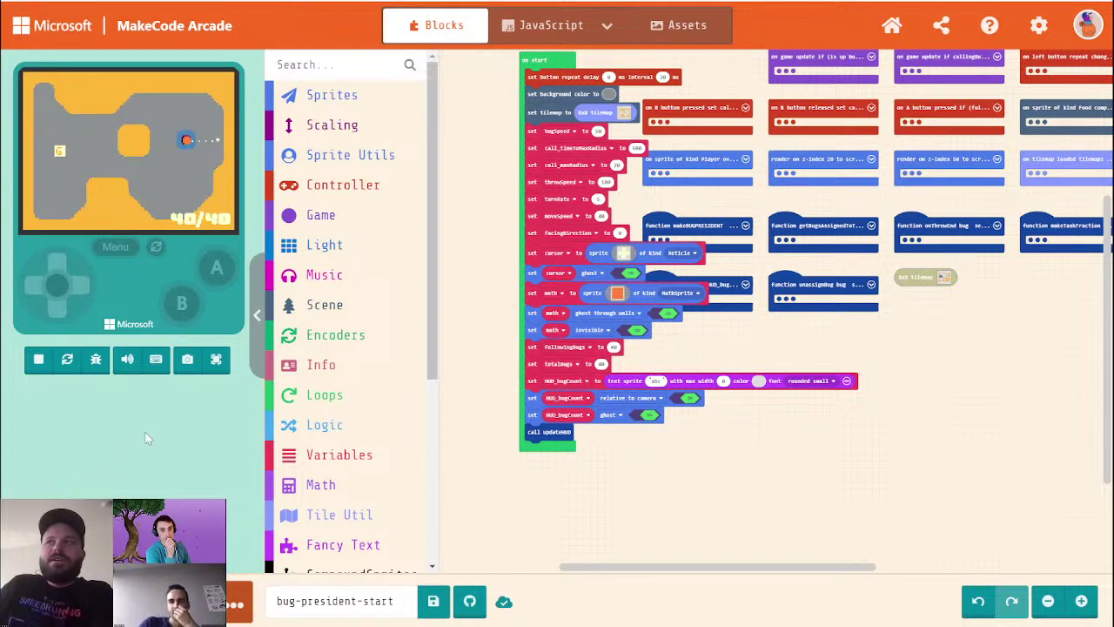
Step: Check the updated level in the full-screen simulator and return to the block workspace
click(216, 360)
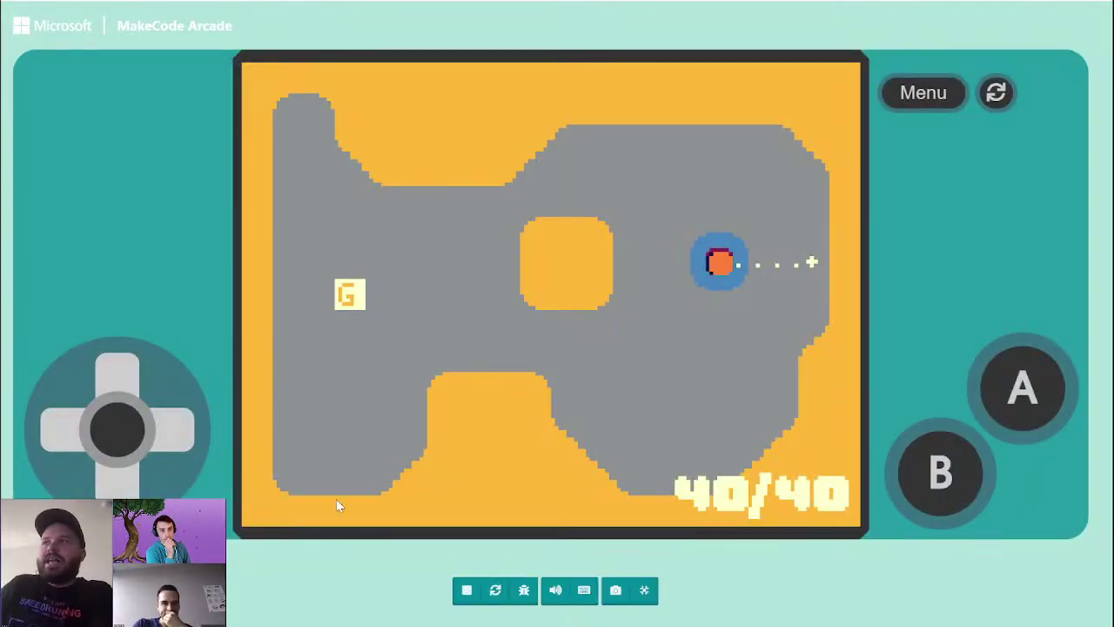
click(644, 590)
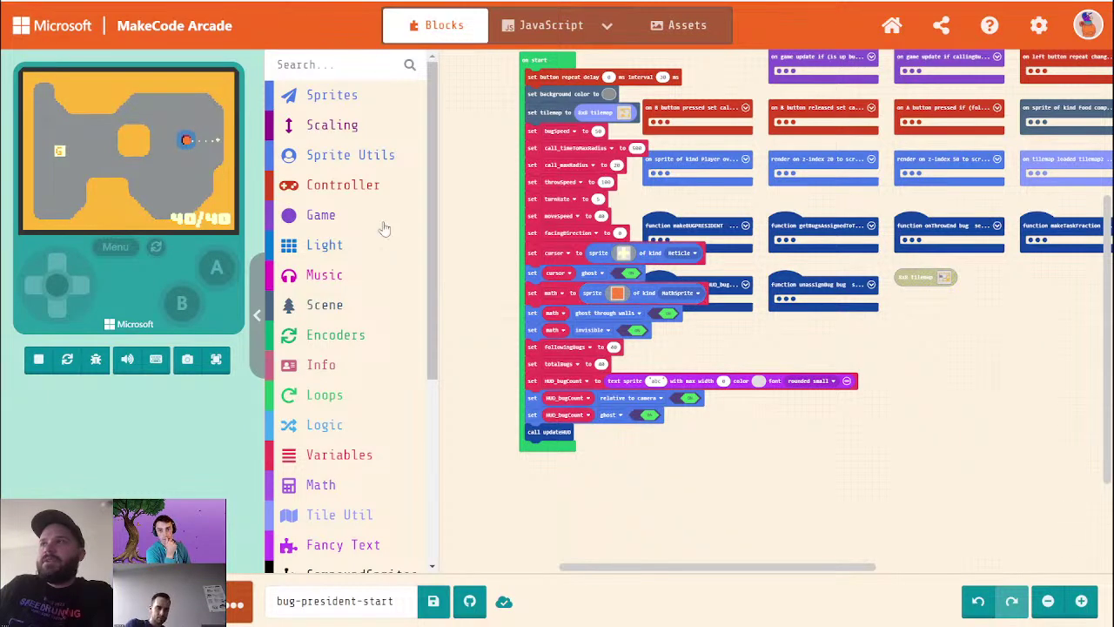
Step: Add an empty image block to the workspace near the end of the on start stack and open it for editing
scroll(331, 418, down, 3)
click(320, 435)
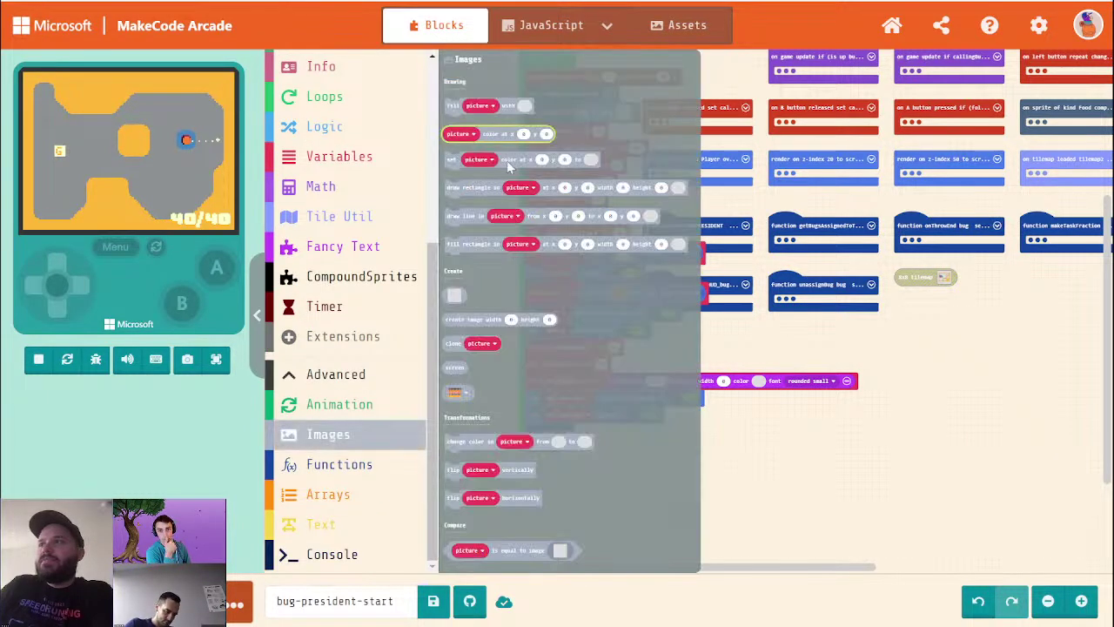
drag(455, 295, 730, 428)
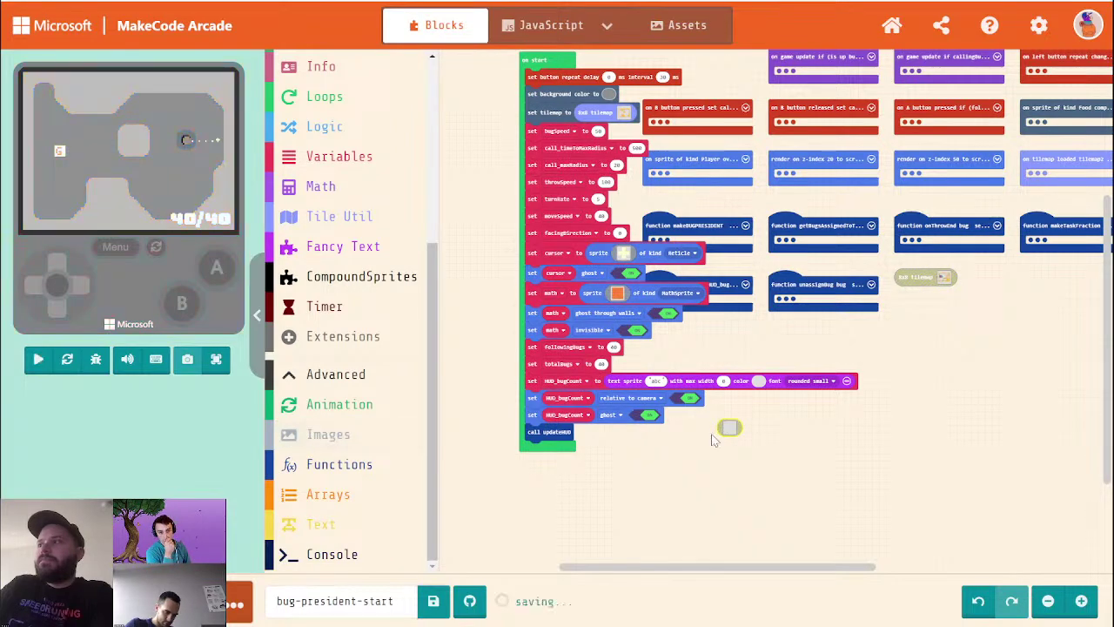
click(723, 429)
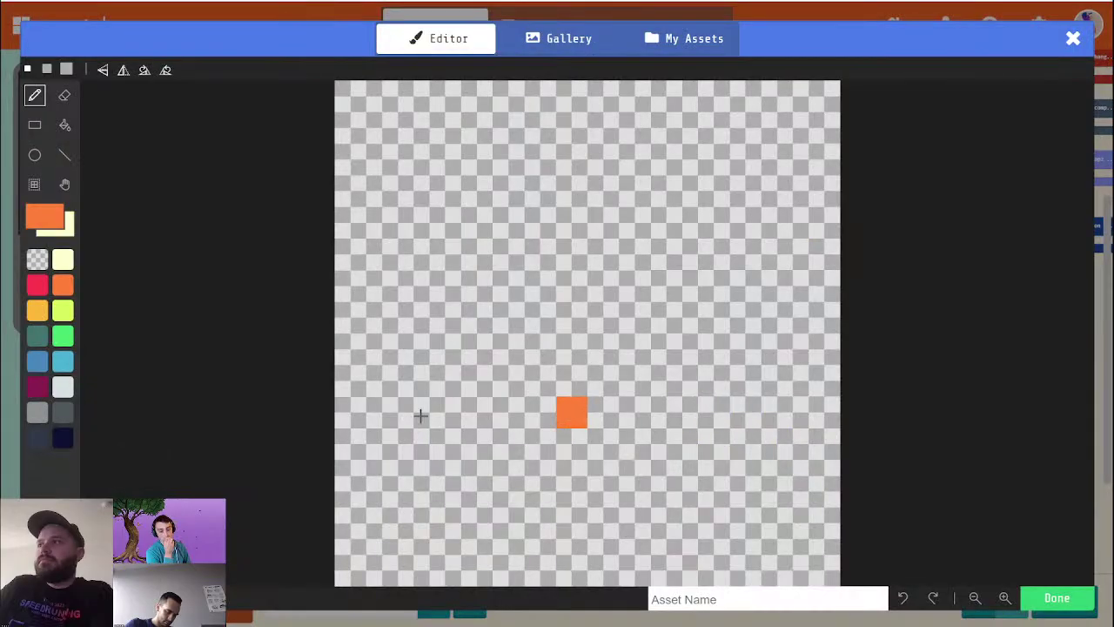
Step: Draw two orange crosses, each 4 by 3 pixels, diagonally next to each other in the upper half of the canvas
mouse_move(444, 225)
mouse_down()
mouse_move(545, 218)
mouse_move(485, 218)
mouse_move(504, 203)
mouse_move(477, 253)
mouse_move(520, 255)
mouse_up()
mouse_move(577, 287)
mouse_down()
mouse_move(609, 286)
mouse_move(641, 258)
mouse_move(631, 284)
mouse_move(654, 281)
mouse_up()
right_click(672, 261)
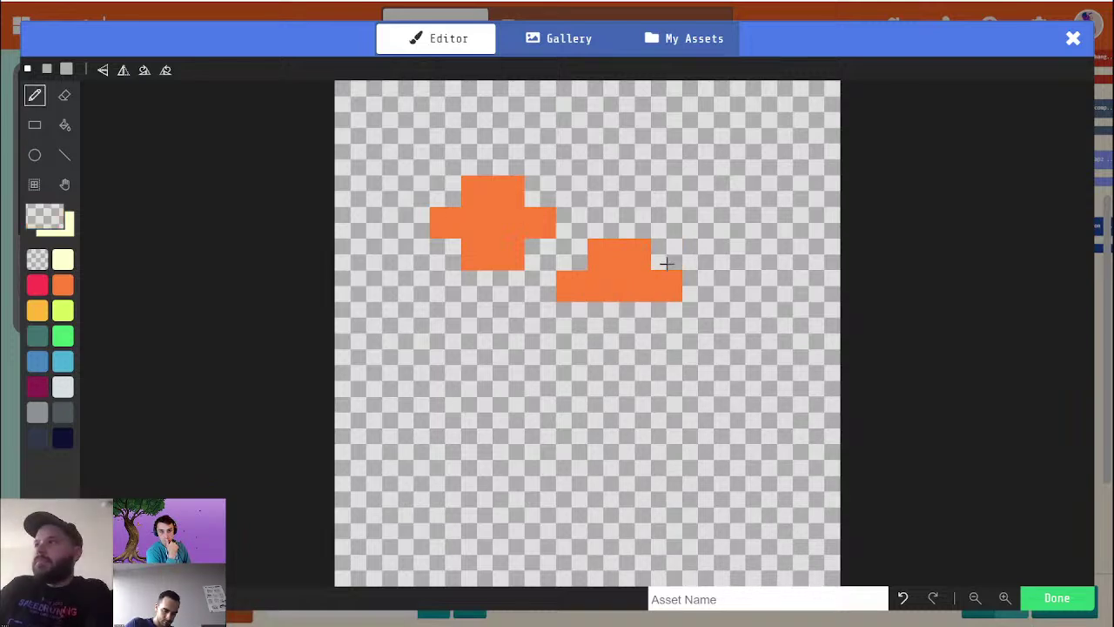
alt+click(627, 286)
drag(604, 318, 634, 316)
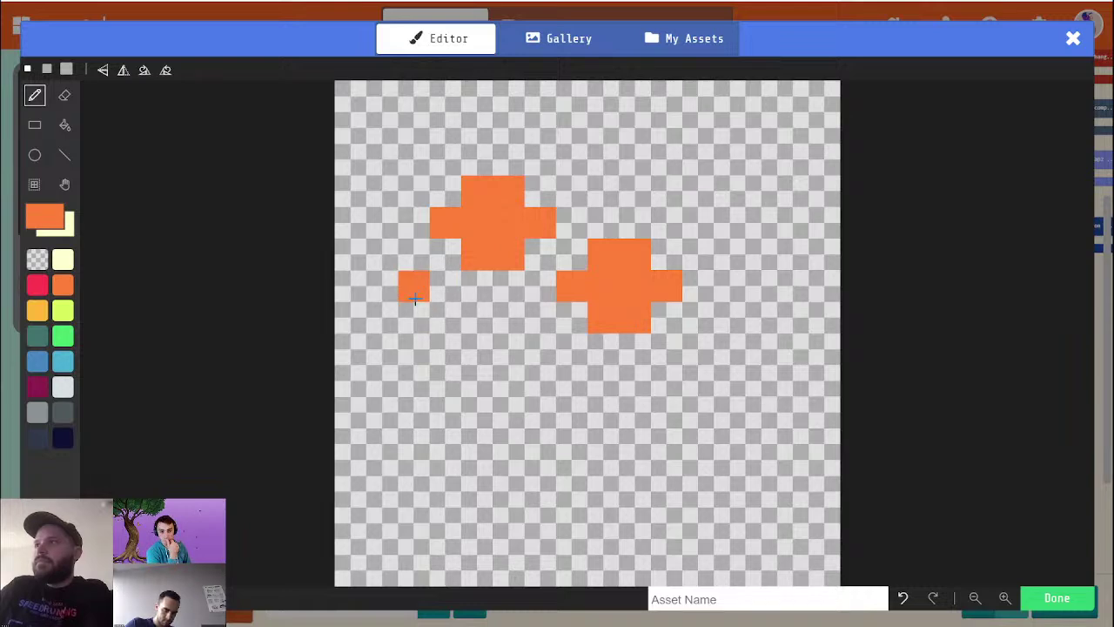
Step: Extend the honeycomb pattern with five more orange crosses: two at the left edge, one between them and the right column, one lower right and one below
mouse_move(414, 298)
mouse_down()
mouse_move(383, 254)
mouse_move(351, 253)
mouse_move(350, 285)
mouse_move(383, 291)
mouse_move(350, 317)
mouse_up()
drag(475, 316, 506, 317)
drag(444, 348, 530, 340)
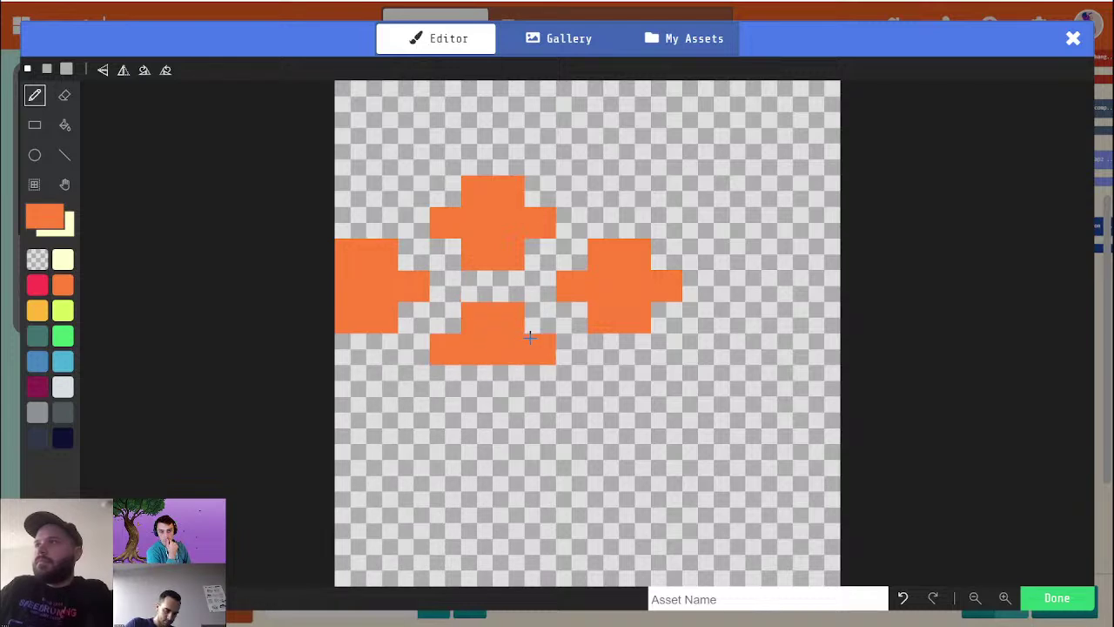
drag(456, 382, 510, 380)
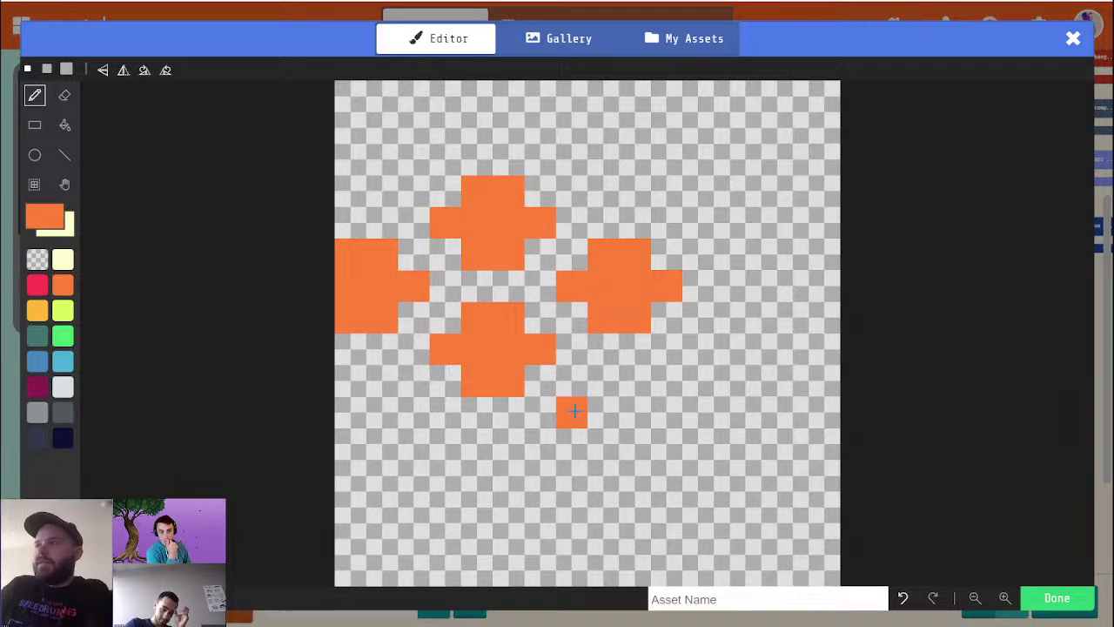
mouse_move(574, 411)
mouse_down()
mouse_move(639, 374)
mouse_move(606, 434)
mouse_move(656, 404)
mouse_up()
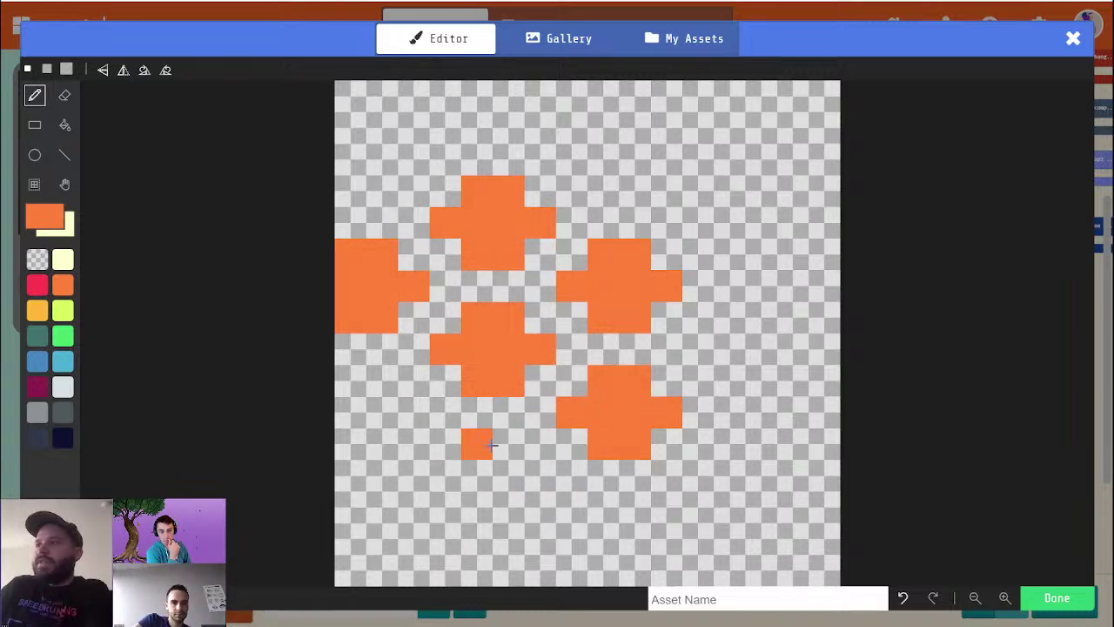
mouse_move(402, 409)
mouse_down()
mouse_move(349, 382)
mouse_move(341, 430)
mouse_move(372, 442)
mouse_up()
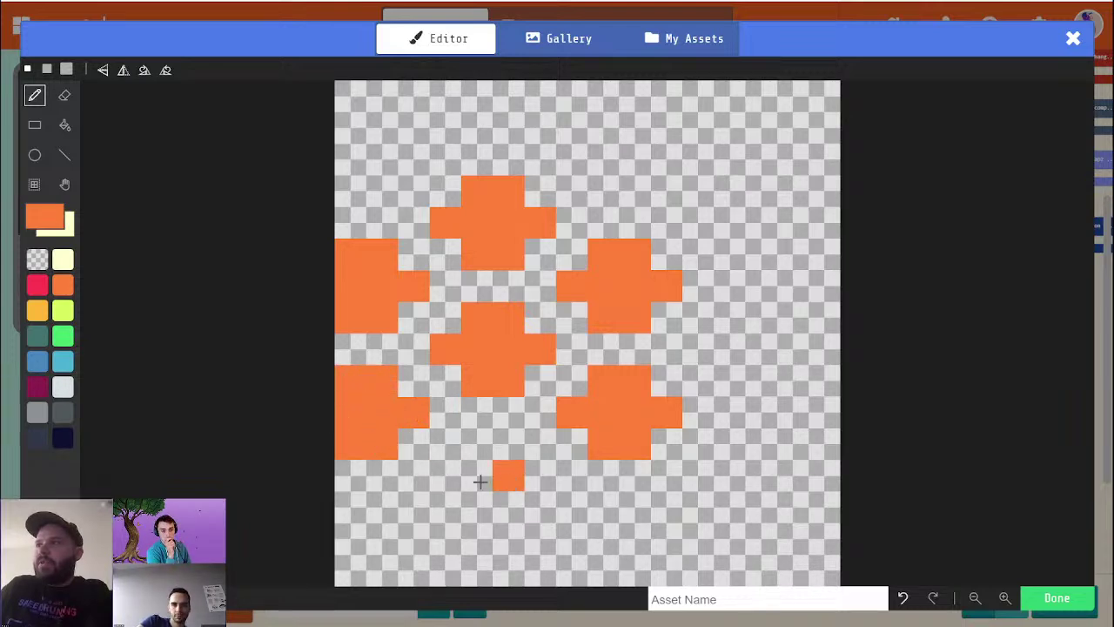
mouse_move(474, 476)
mouse_down()
mouse_move(497, 452)
mouse_move(466, 463)
mouse_move(530, 476)
mouse_move(509, 507)
mouse_move(478, 507)
mouse_up()
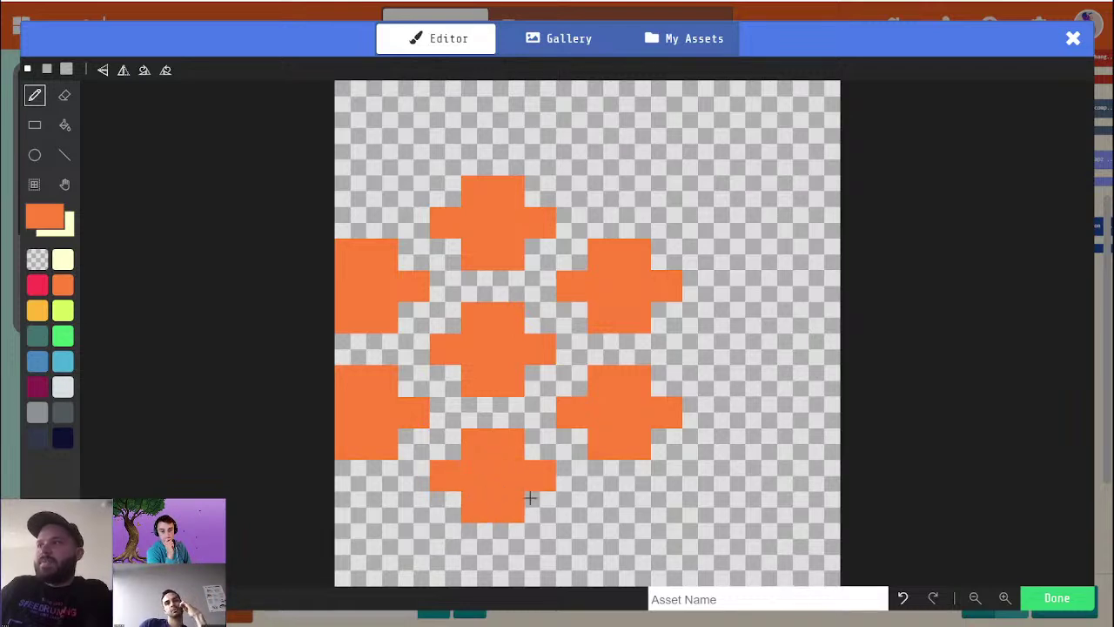
Step: Add three more 4 by 3 pixel orange crosses, one at the top and two down the right side
mouse_move(606, 185)
mouse_down()
mouse_move(601, 161)
mouse_move(573, 161)
mouse_move(663, 157)
mouse_move(619, 135)
mouse_up()
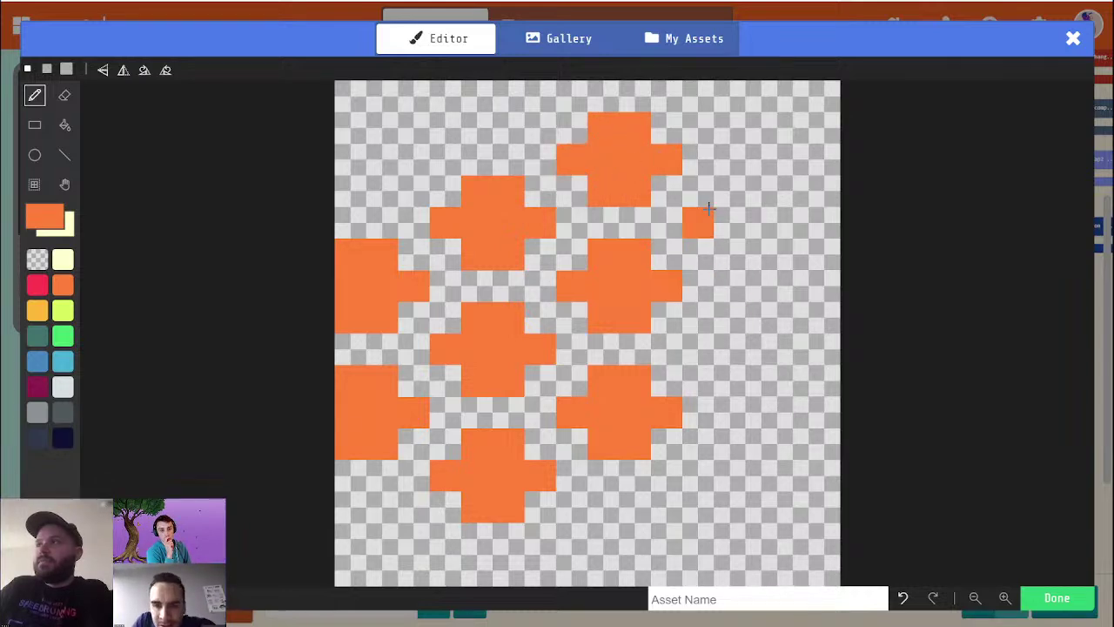
mouse_move(727, 213)
mouse_down()
mouse_move(748, 216)
mouse_move(701, 214)
mouse_move(777, 187)
mouse_move(794, 222)
mouse_move(733, 243)
mouse_move(756, 237)
mouse_up()
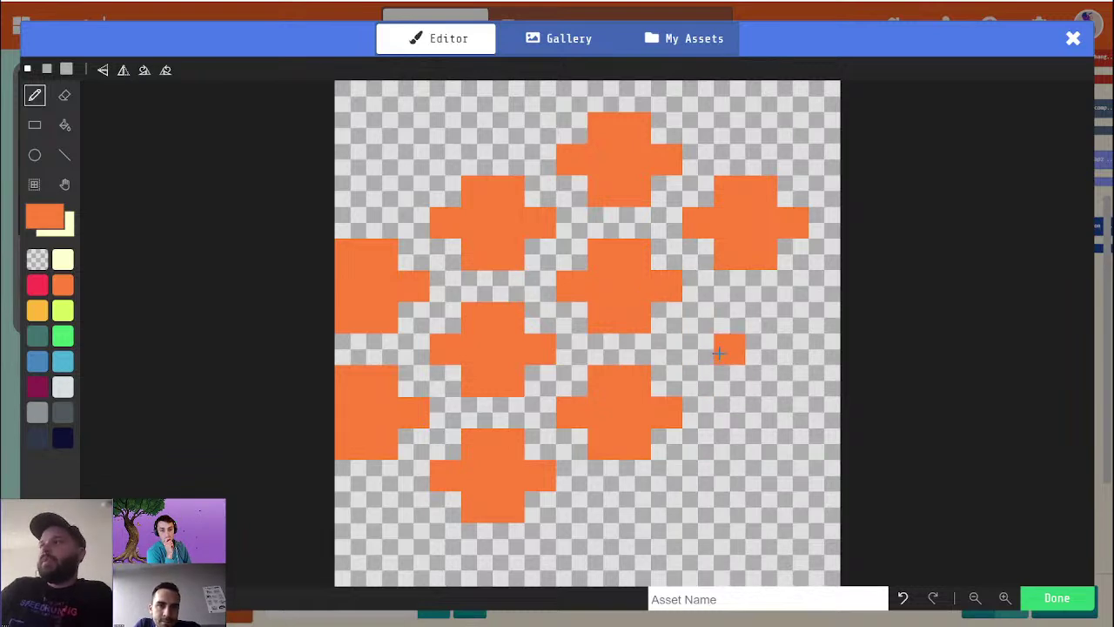
mouse_move(741, 352)
mouse_down()
mouse_move(784, 348)
mouse_move(701, 348)
mouse_move(722, 312)
mouse_move(750, 309)
mouse_up()
key(alt)
alt+click(669, 327)
click(696, 315)
key(alt)
alt+click(729, 332)
drag(727, 376, 757, 369)
key(alt)
alt+click(699, 479)
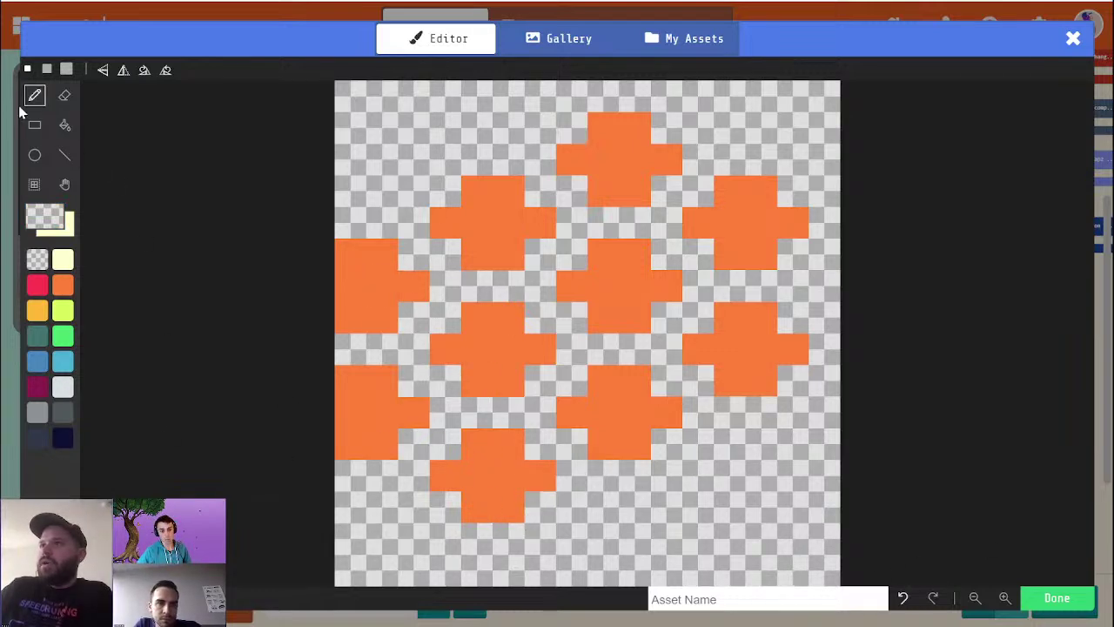
click(64, 96)
click(350, 254)
key(ctrl+z)
Step: Remove the two left-edge crosses and the lowest cross by filling them with transparency, leaving a ring of six around a centre cross
click(66, 124)
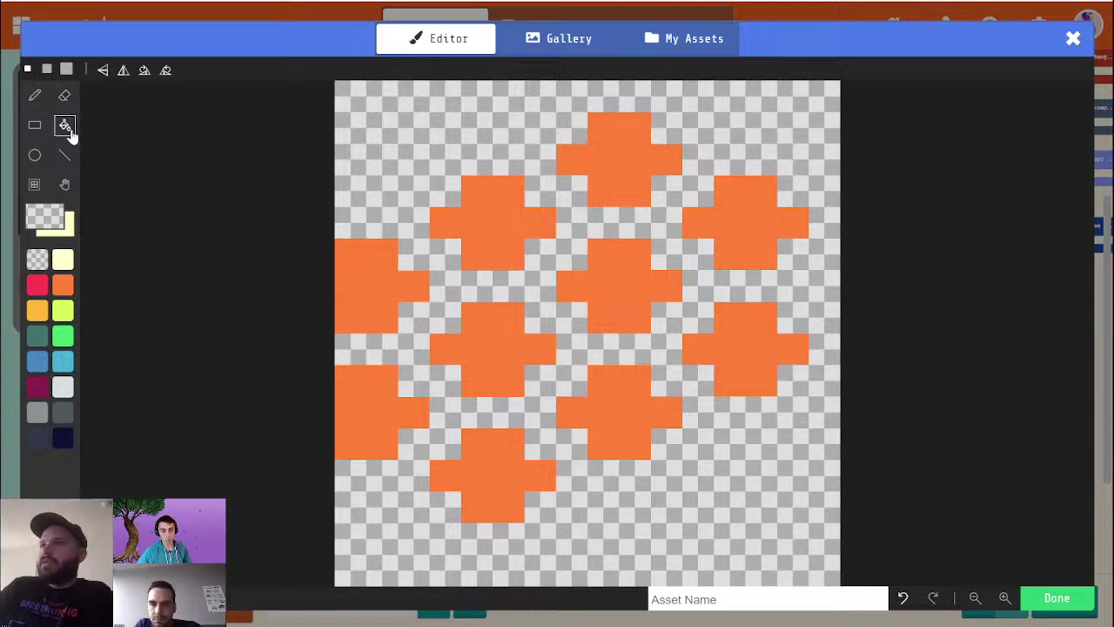
click(352, 281)
click(373, 393)
click(460, 485)
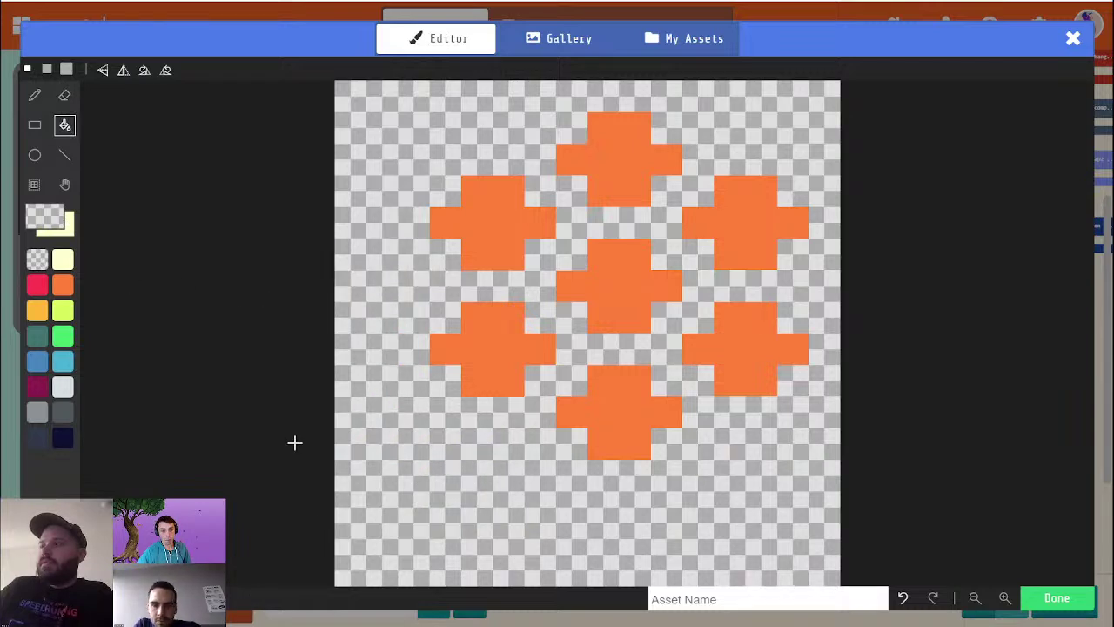
Step: Shift the whole drawing by a net one pixel left and one pixel down to centre the pattern horizontally
key(ctrl+a)
key(Left)
key(Left)
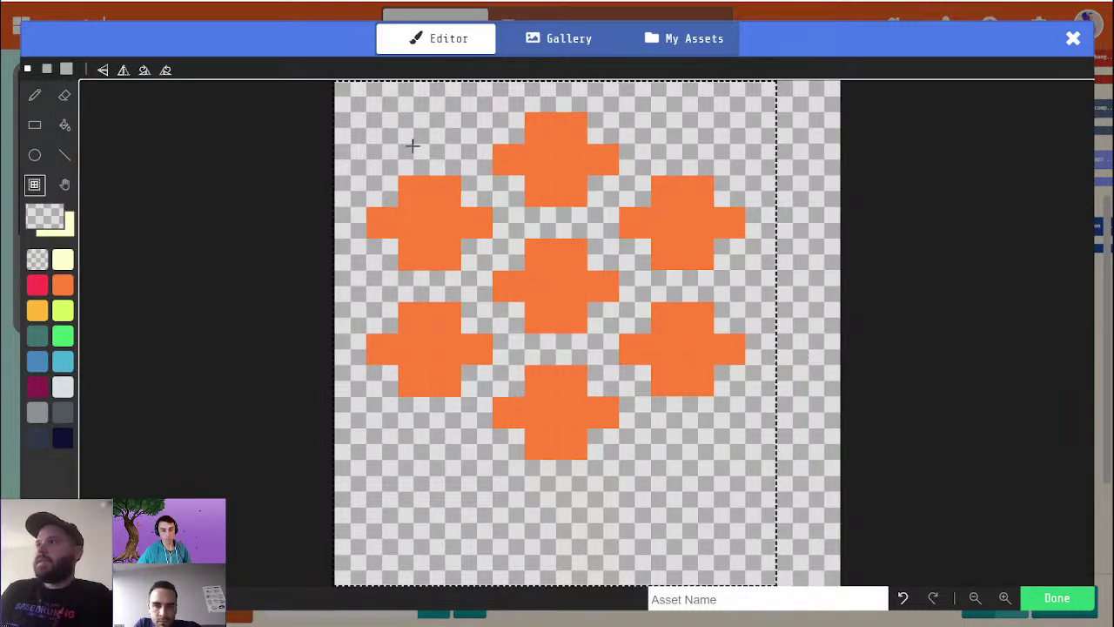
key(Down)
key(Right)
click(880, 482)
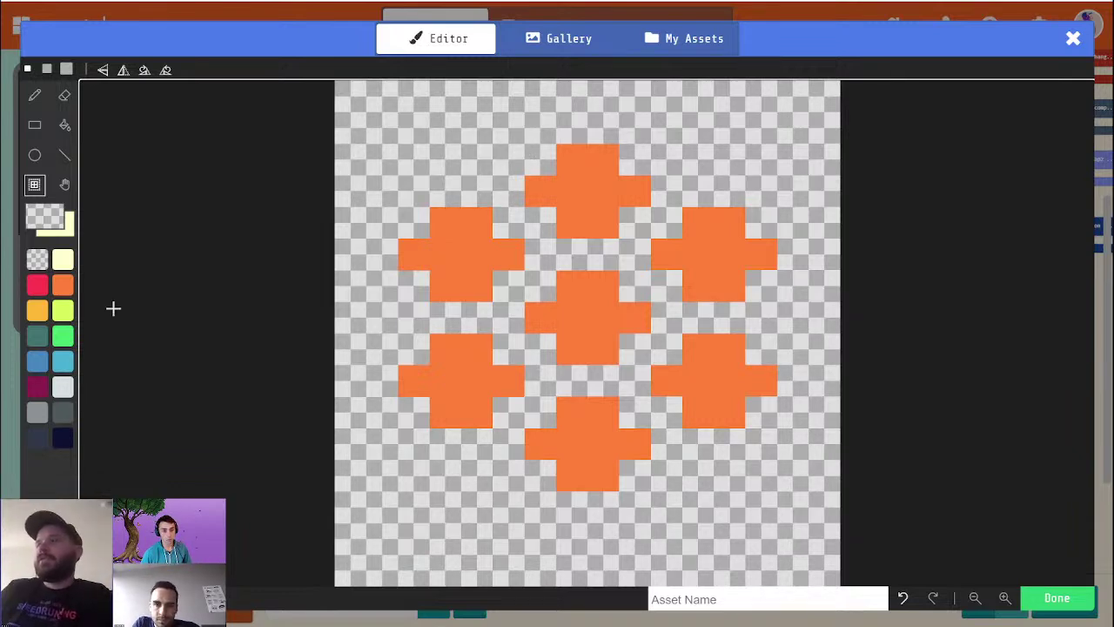
Step: Fill all seven crosses with red and save the image
click(37, 310)
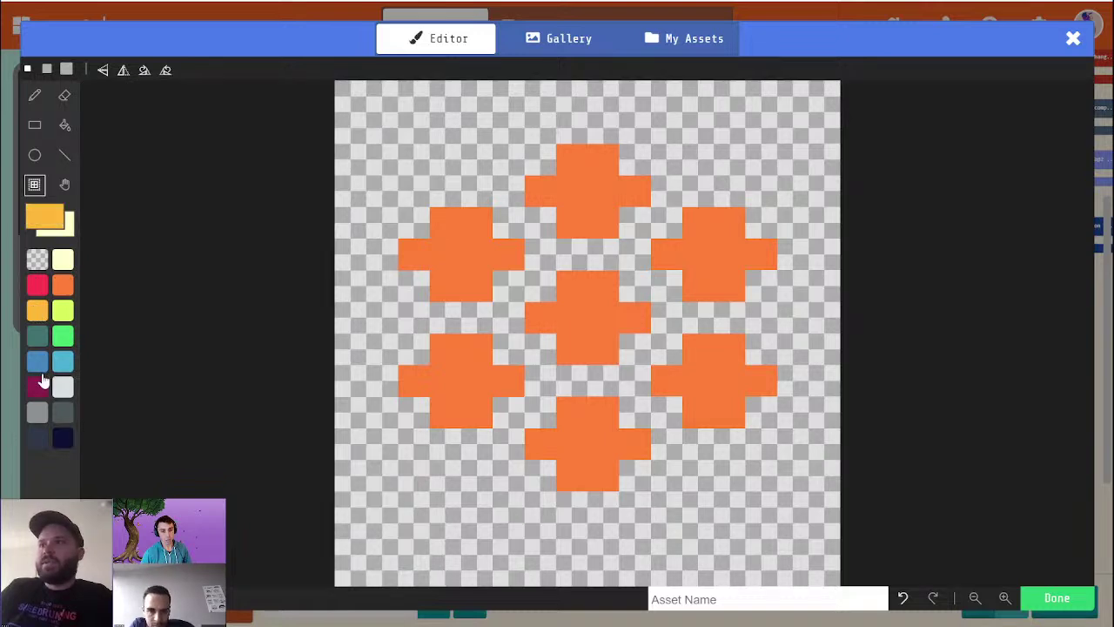
click(36, 285)
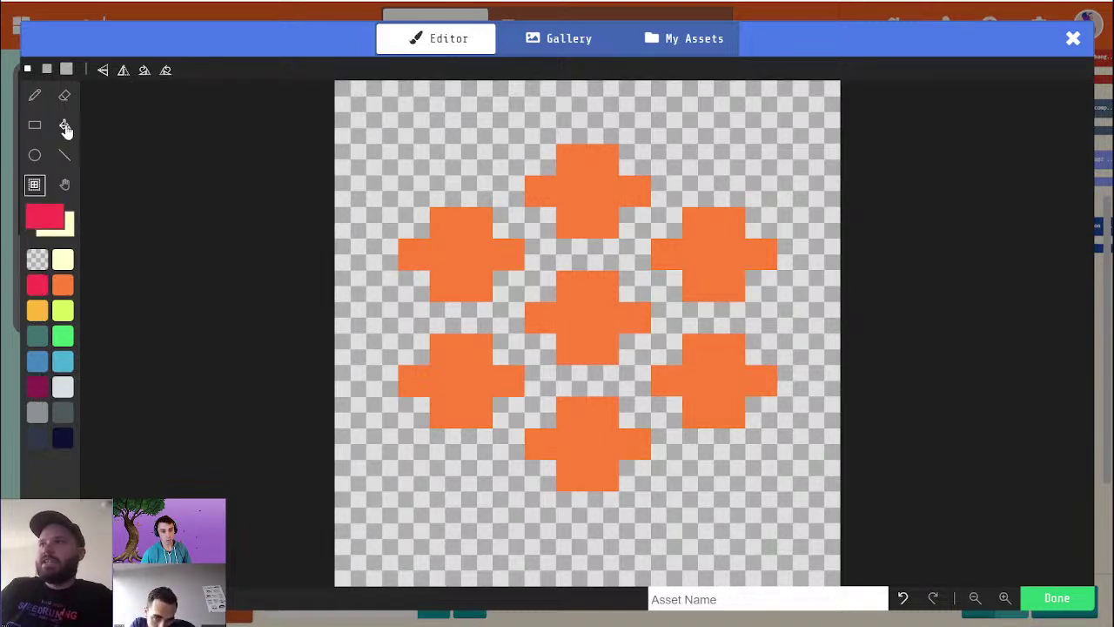
click(65, 125)
click(457, 359)
click(478, 230)
click(582, 296)
click(601, 181)
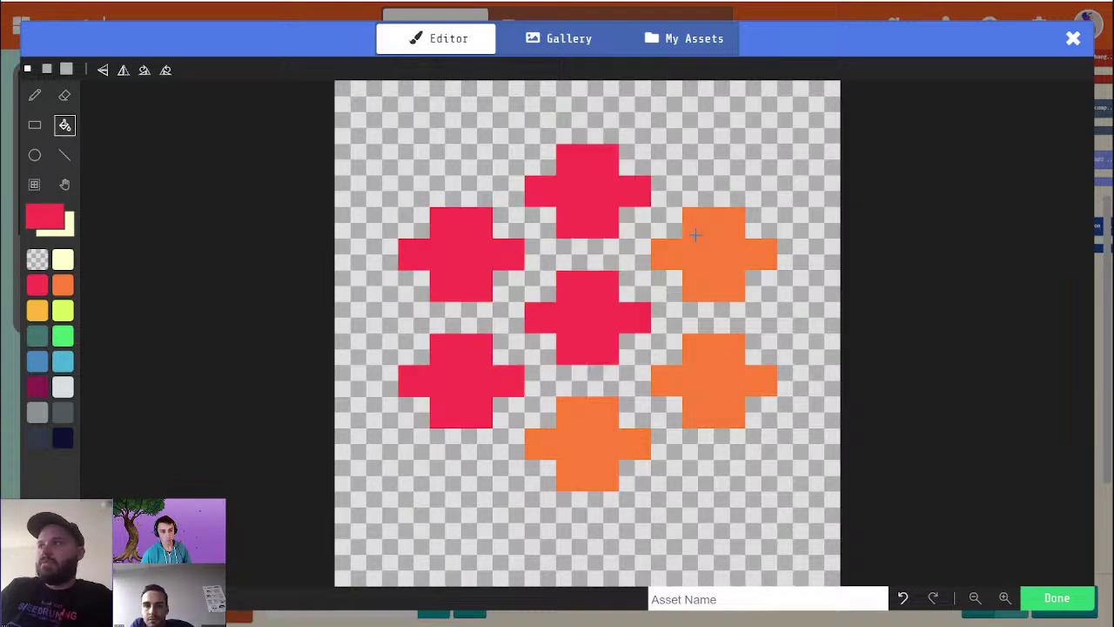
click(695, 235)
click(717, 361)
click(619, 445)
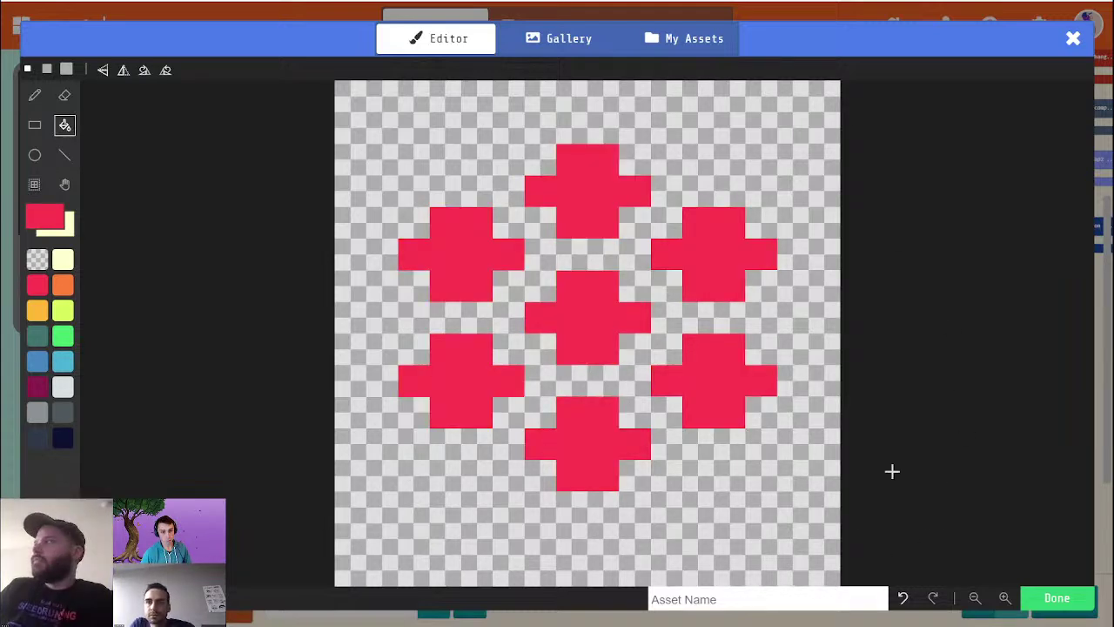
click(1057, 598)
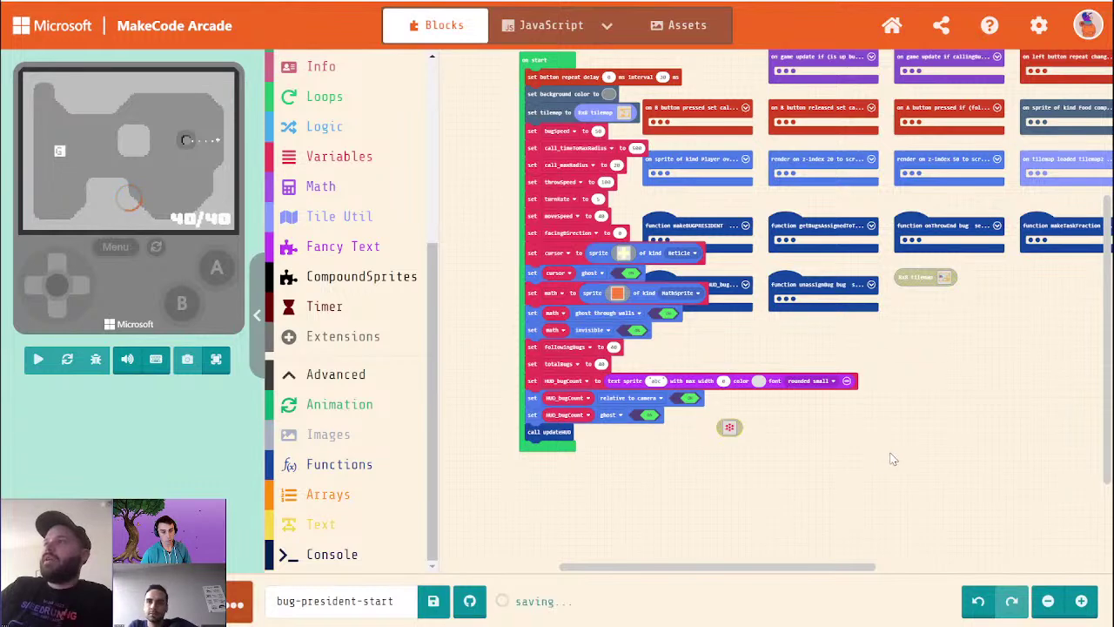
Step: Place the image block in the empty workspace just below and beside the end of the on start stack
drag(733, 423, 721, 462)
drag(898, 462, 841, 477)
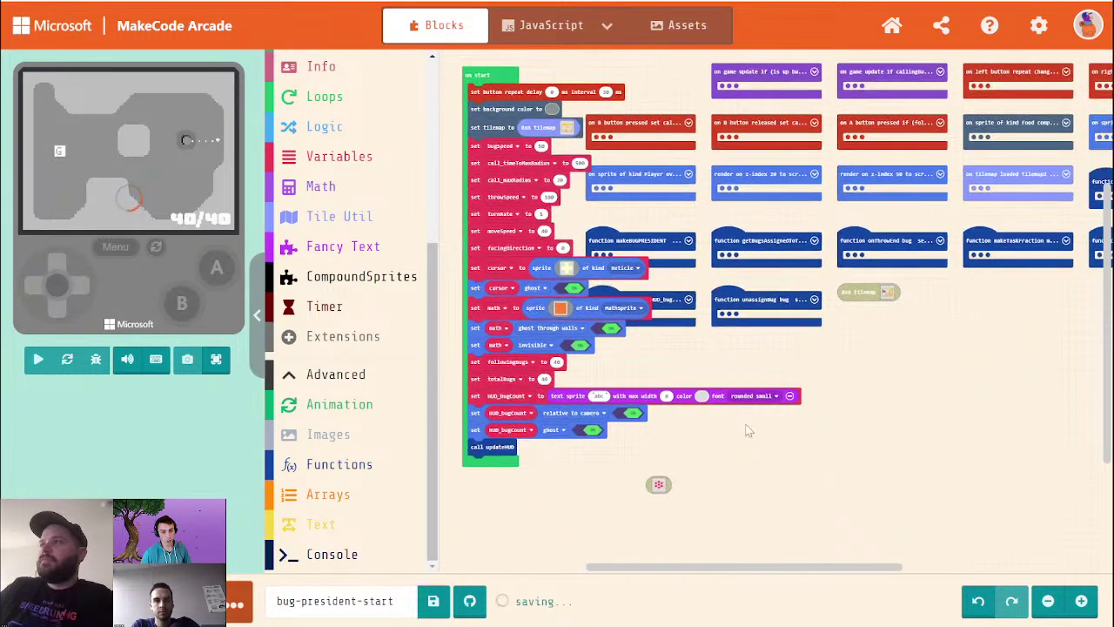
drag(664, 484, 651, 444)
click(1081, 600)
click(1081, 600)
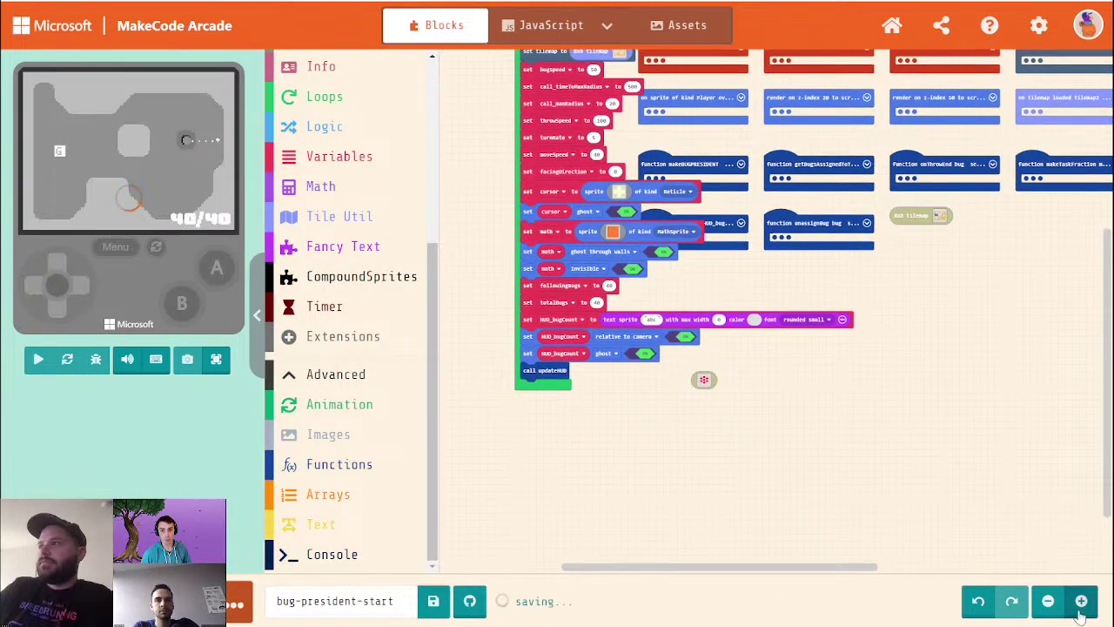
click(1082, 600)
click(1078, 614)
drag(674, 497, 810, 461)
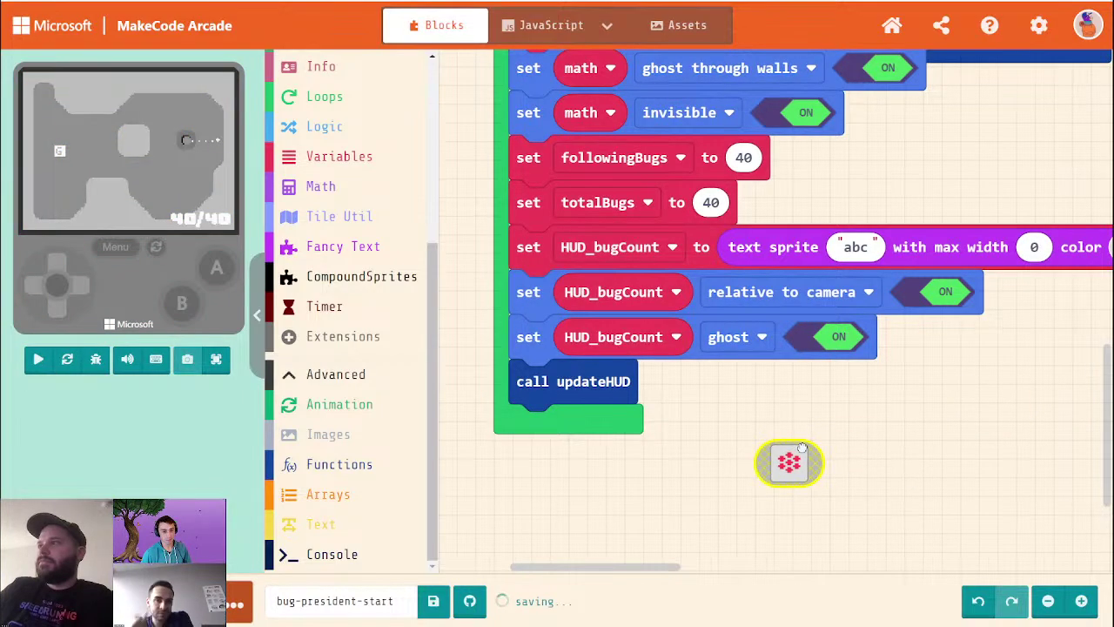
Step: Reopen the image and shift the whole pattern of red crosses two pixels down
click(794, 459)
key(ctrl+a)
key(Down)
key(Down)
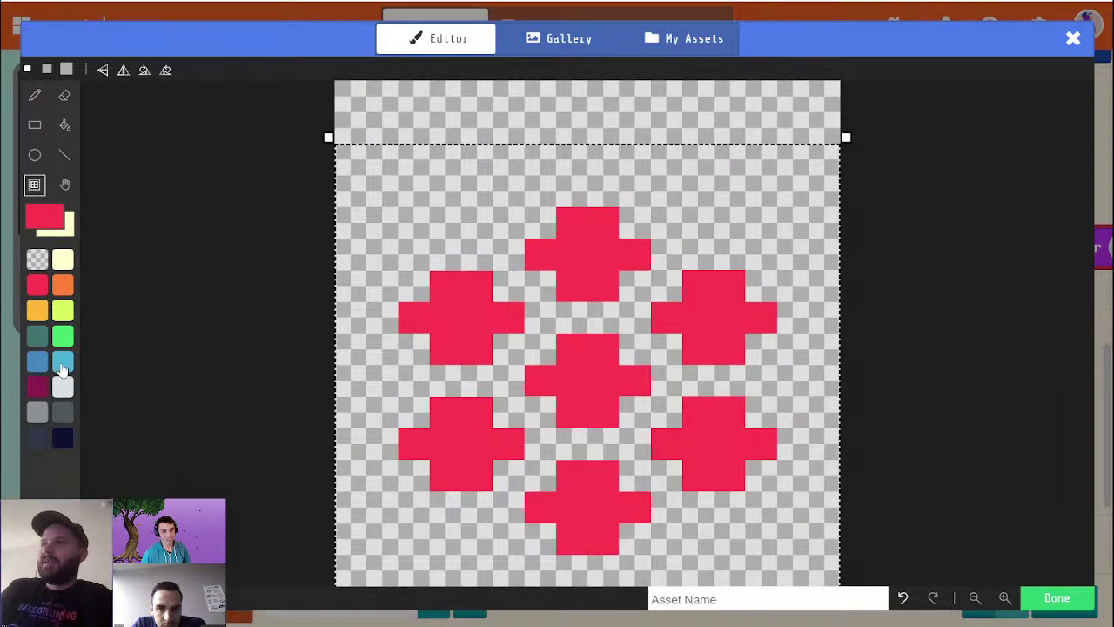
click(166, 351)
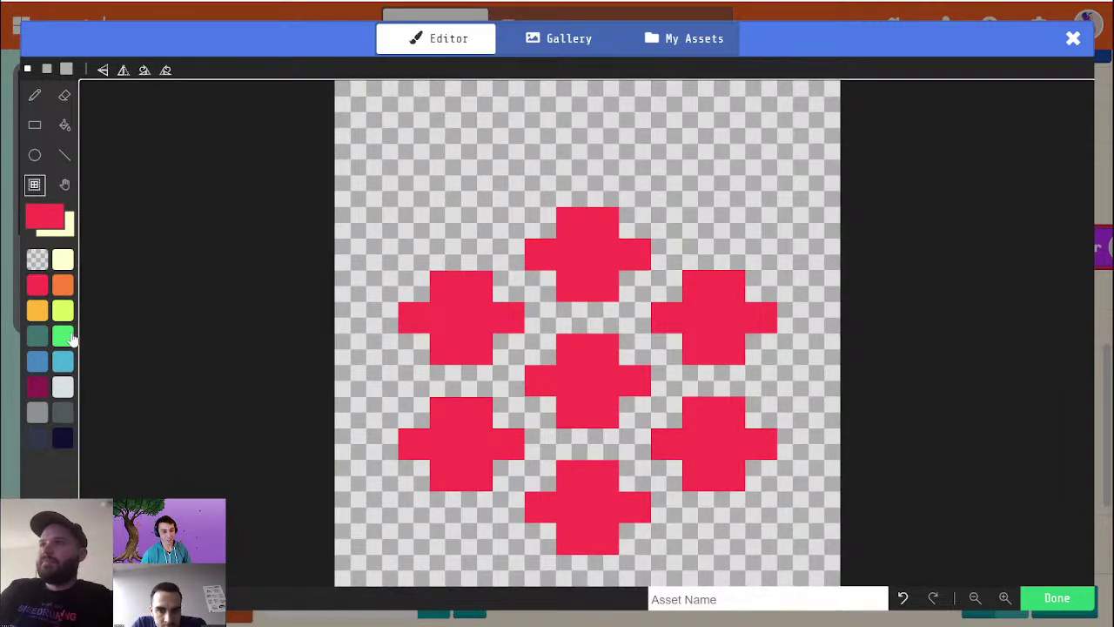
Step: Draw a light green T-shaped stem above the top centre red cross
click(62, 336)
key(p)
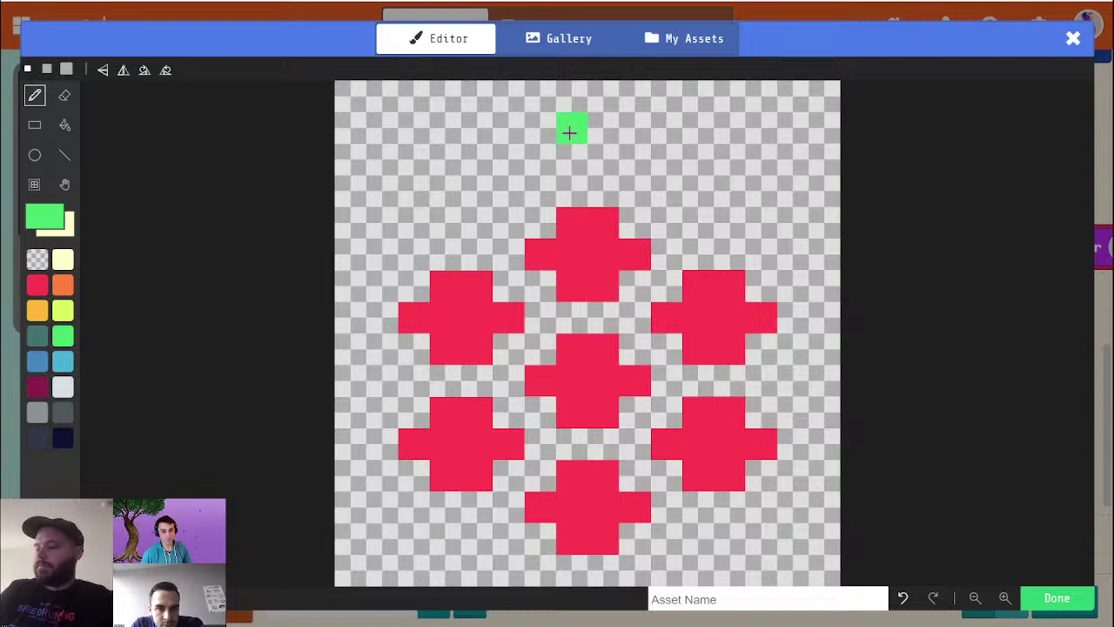
mouse_move(585, 156)
mouse_down()
mouse_move(600, 128)
mouse_move(582, 127)
mouse_move(621, 127)
mouse_up()
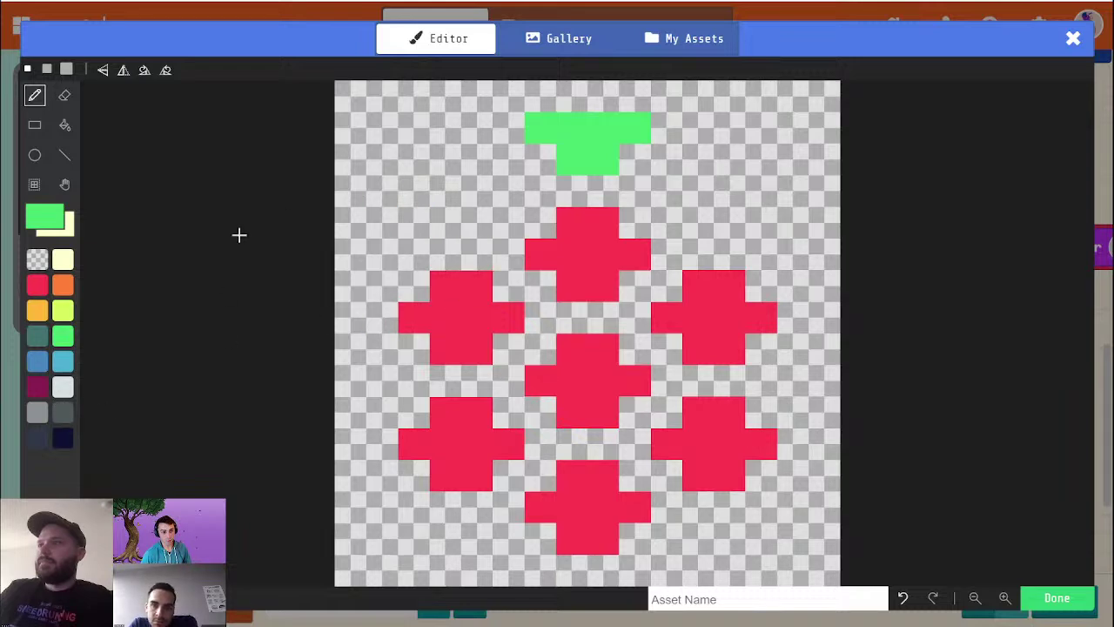
Step: Draw a red cross above the upper one in the left column, erasing the misplaced pixels
click(39, 286)
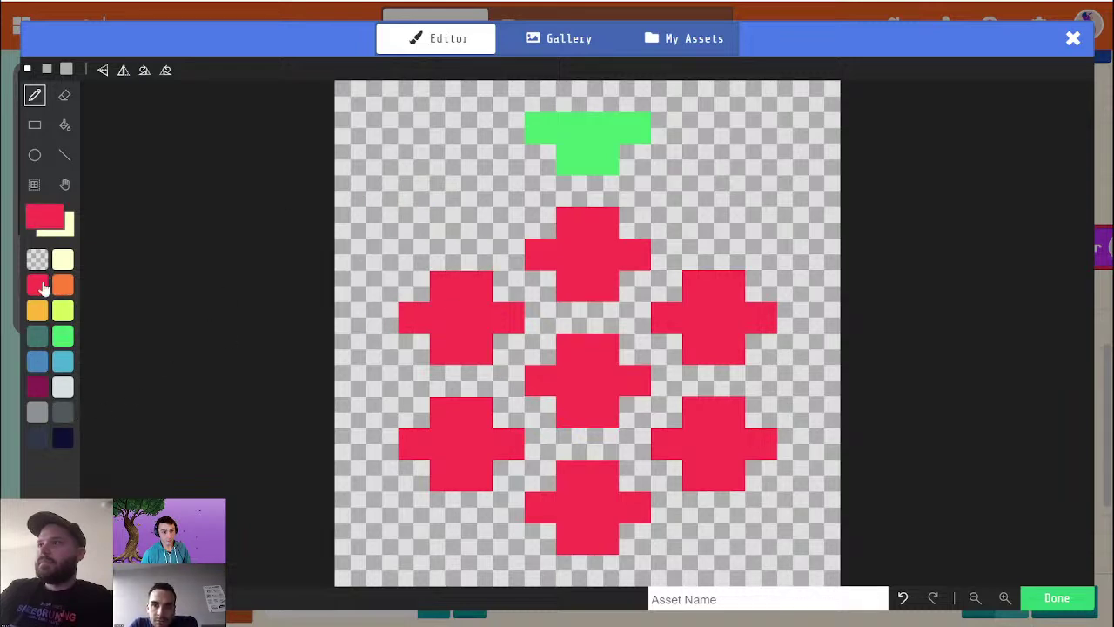
mouse_move(473, 218)
mouse_down()
mouse_move(423, 214)
mouse_move(422, 180)
mouse_move(509, 188)
mouse_up()
click(391, 196)
click(485, 162)
key(ctrl+z)
alt+click(395, 244)
click(409, 225)
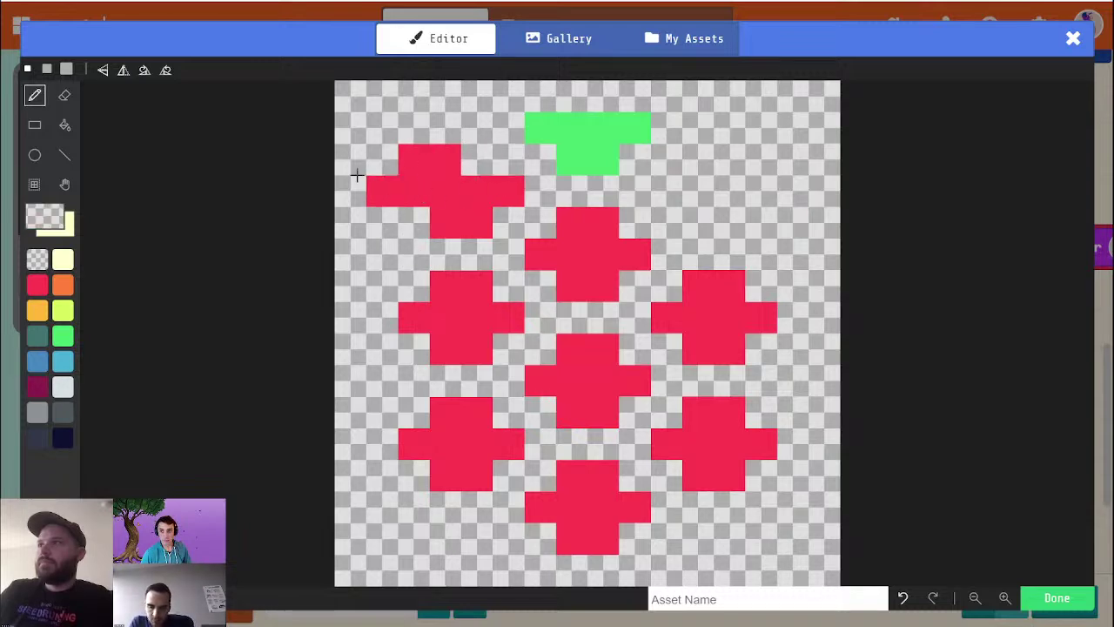
click(375, 182)
click(414, 160)
alt+click(458, 153)
click(478, 163)
Step: Draw a matching red cross above the upper one in the right column
click(730, 189)
right_click(729, 190)
click(703, 178)
mouse_move(661, 183)
mouse_down()
mouse_move(701, 190)
mouse_move(728, 217)
mouse_move(753, 184)
mouse_move(714, 164)
mouse_up()
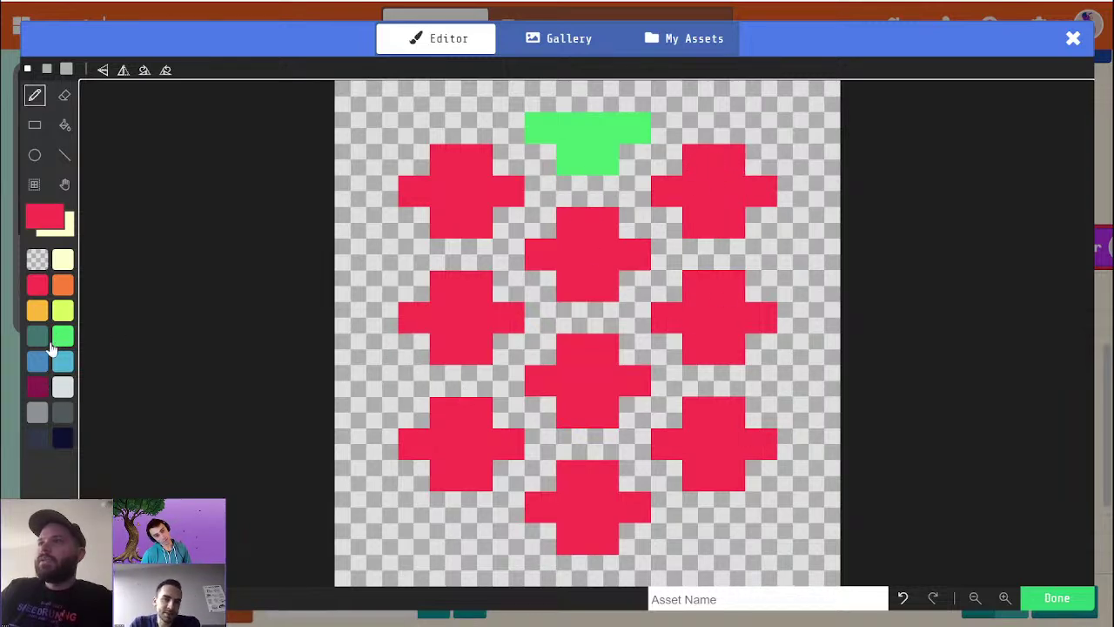
Step: Recolour the stem dark green and extend it down to the top centre cross
click(37, 335)
click(667, 128)
mouse_move(572, 128)
mouse_down()
mouse_move(632, 131)
mouse_move(572, 150)
mouse_up()
click(604, 159)
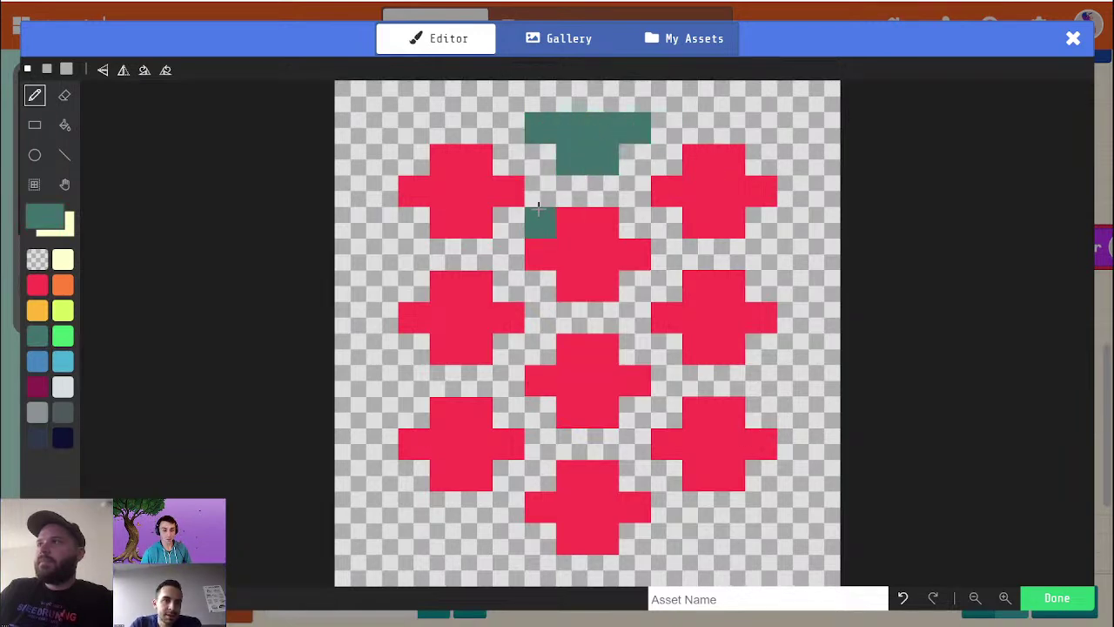
drag(575, 196, 593, 191)
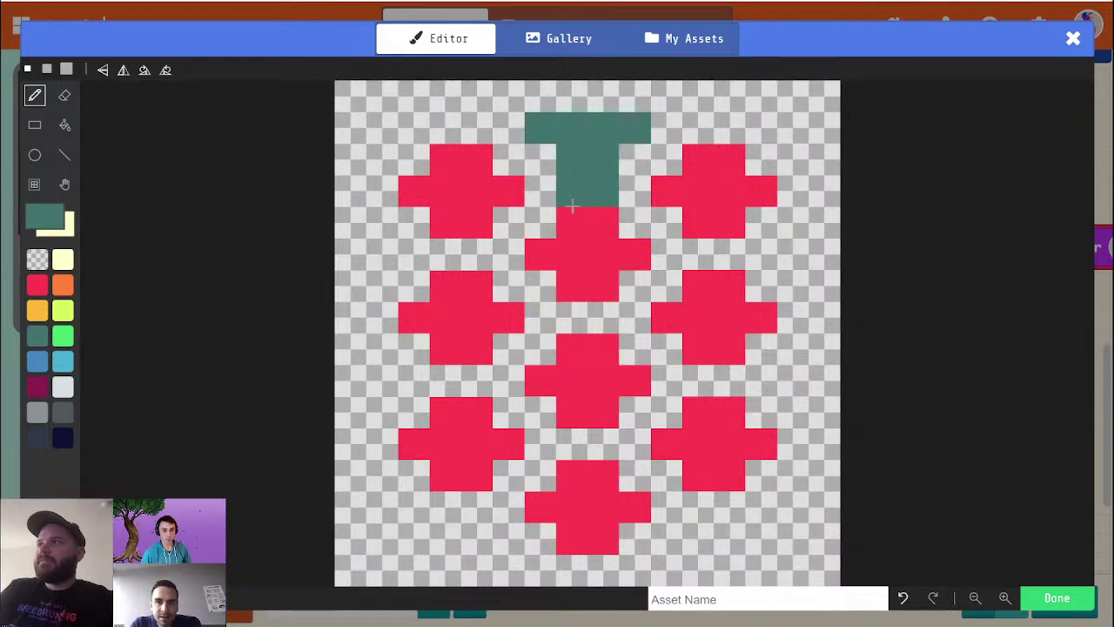
Step: Fill the gaps between the crosses in the left, centre and right columns with dark green connectors
drag(506, 253, 484, 259)
click(667, 254)
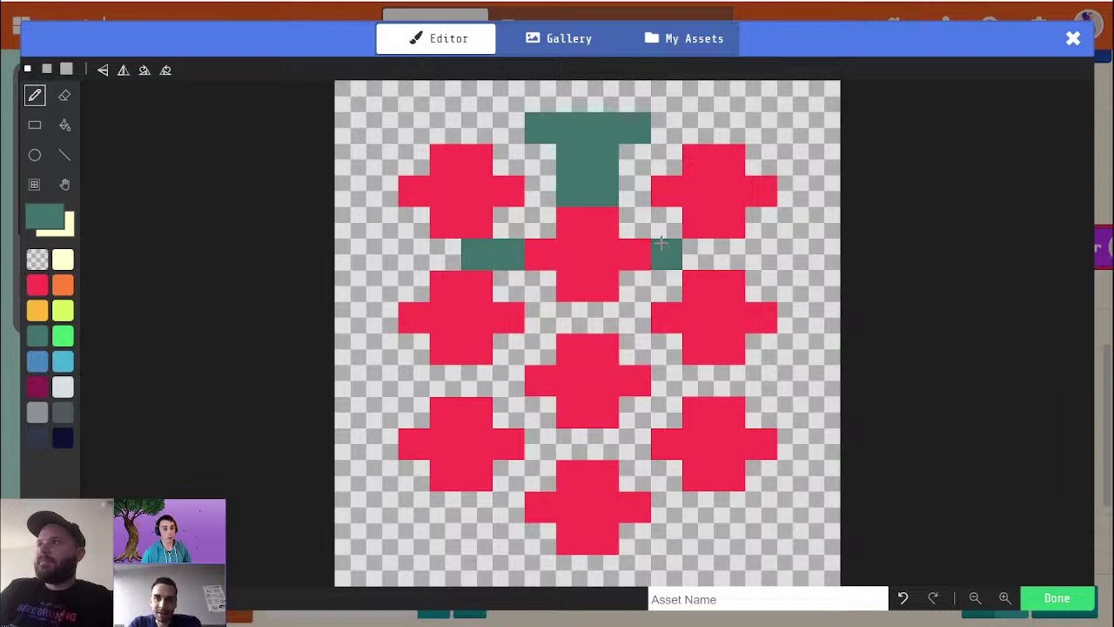
click(698, 254)
click(572, 317)
click(603, 317)
click(538, 348)
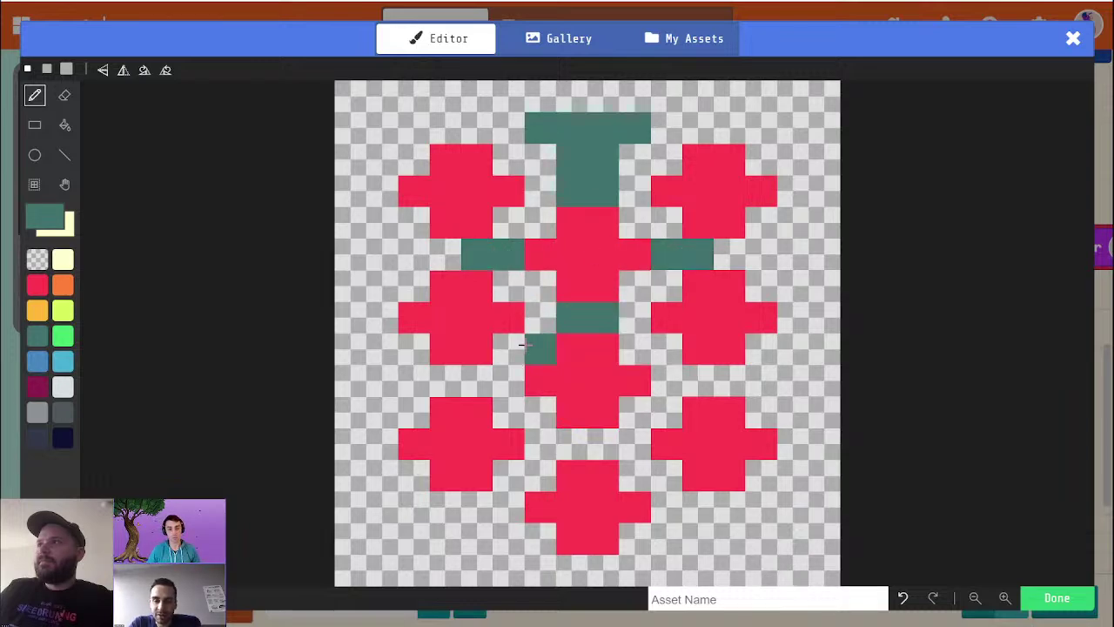
click(477, 380)
click(508, 379)
click(667, 379)
click(698, 380)
click(603, 444)
click(572, 444)
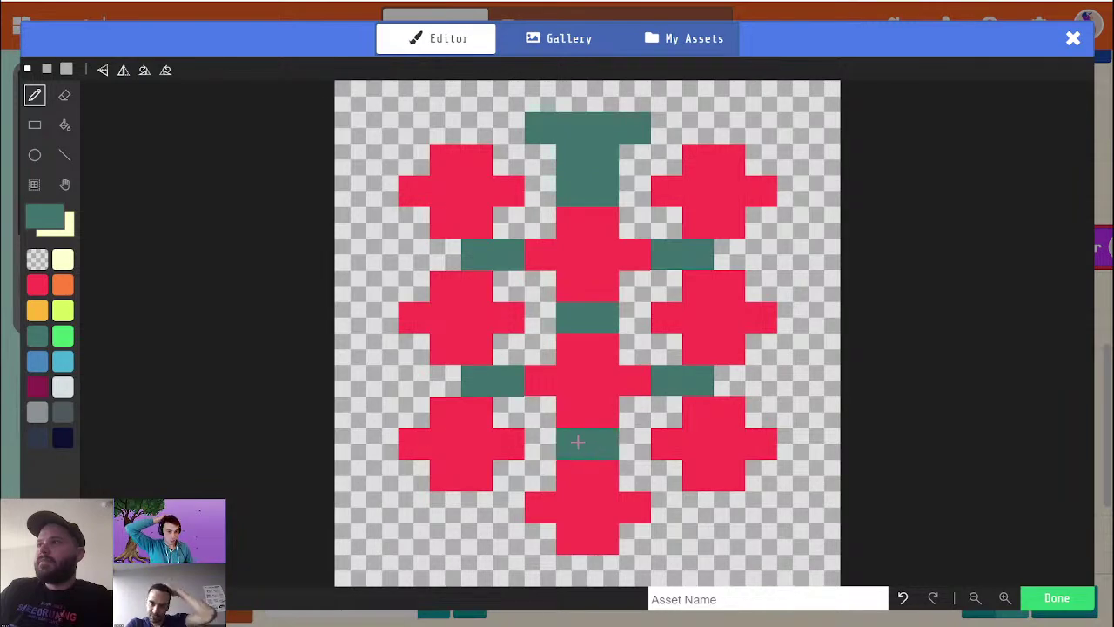
Step: Undo the dark green connectors below the top centre cross, keeping only the uppermost pair
click(902, 598)
click(902, 598)
click(903, 598)
click(903, 598)
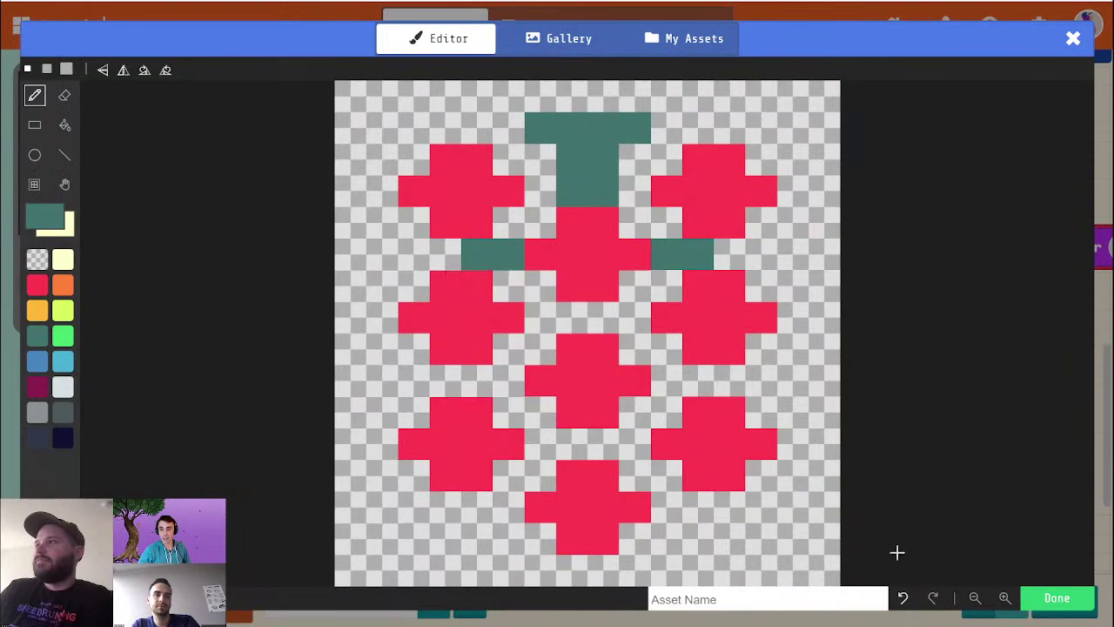
Step: Erase the dark green stem and remaining connectors, and repair the top centre cross in red
key(alt)
click(787, 230)
click(698, 254)
click(659, 264)
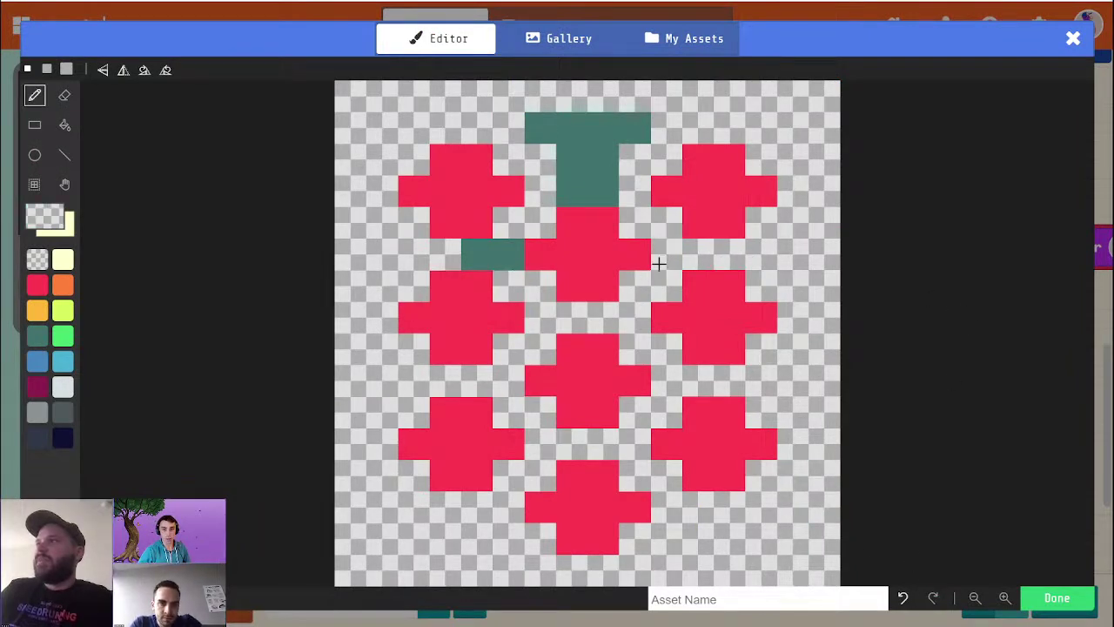
mouse_move(614, 209)
mouse_down()
mouse_move(570, 190)
mouse_move(594, 156)
mouse_move(499, 258)
mouse_move(479, 255)
mouse_up()
alt+click(591, 245)
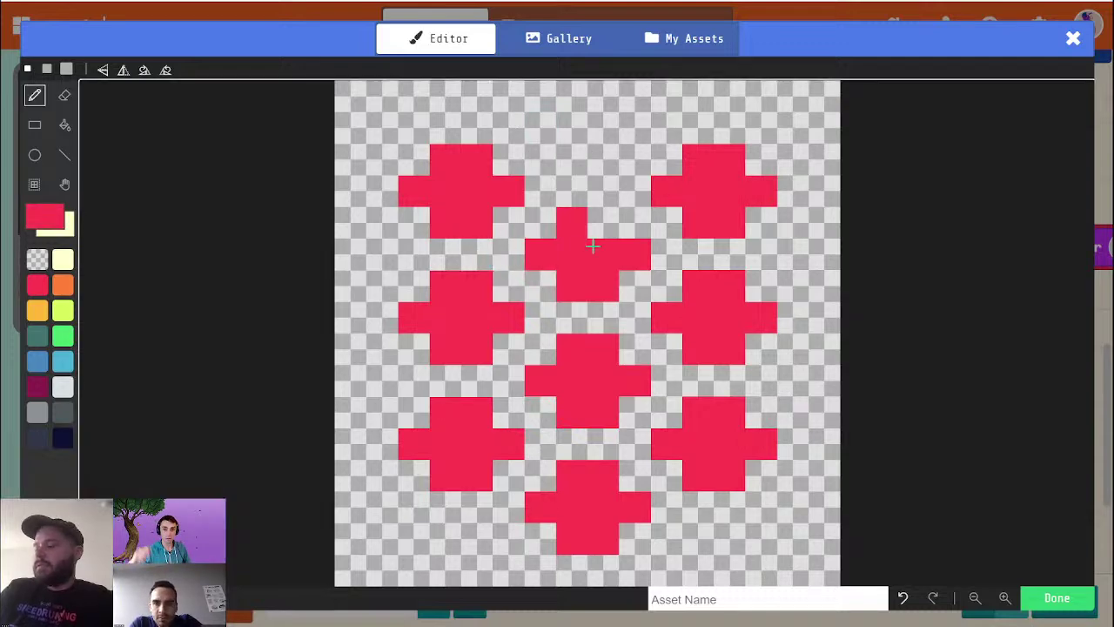
click(590, 231)
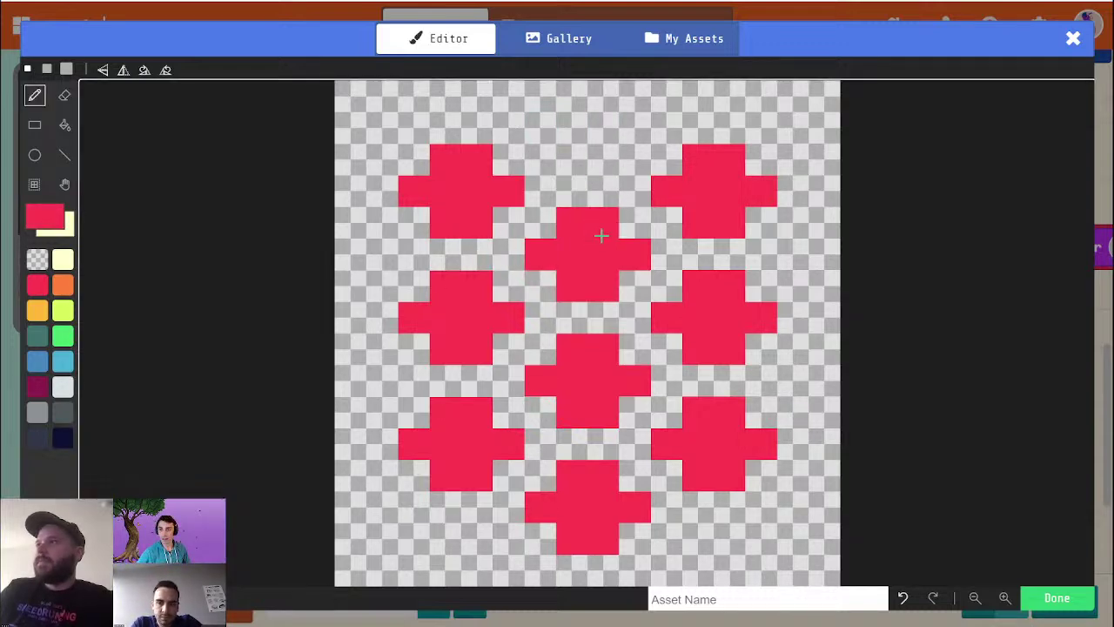
Step: Draw another red cross at the top of the centre column, touching the canvas's upper edge
alt+click(587, 153)
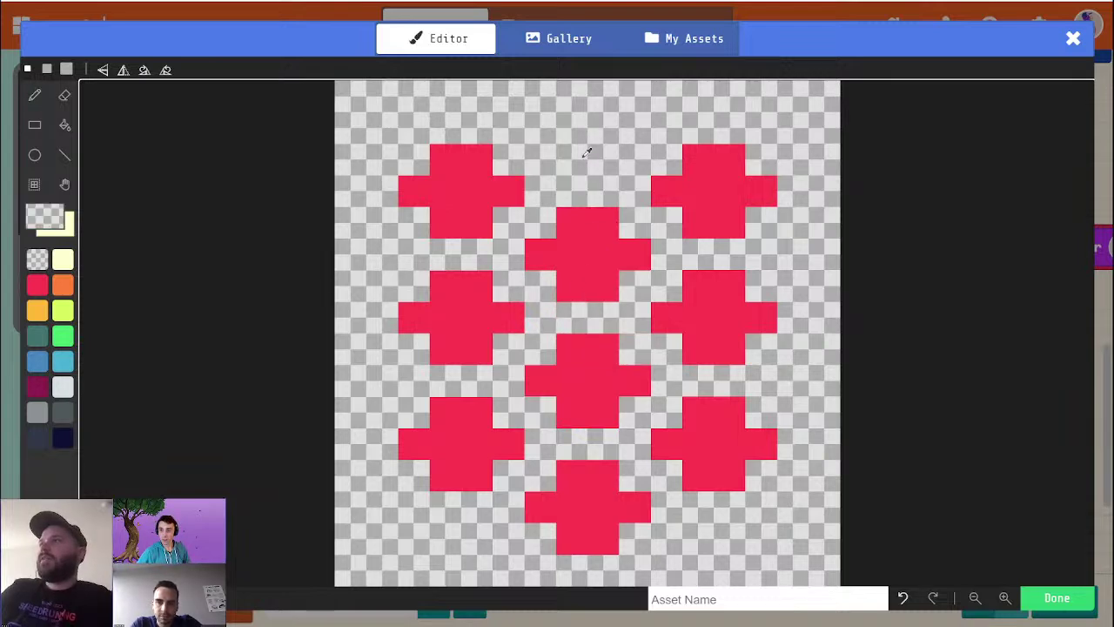
alt+click(577, 238)
mouse_move(569, 158)
mouse_down()
mouse_move(599, 154)
mouse_move(567, 132)
mouse_move(623, 98)
mouse_move(632, 124)
mouse_move(552, 120)
mouse_move(648, 104)
mouse_up()
alt+click(661, 108)
click(635, 96)
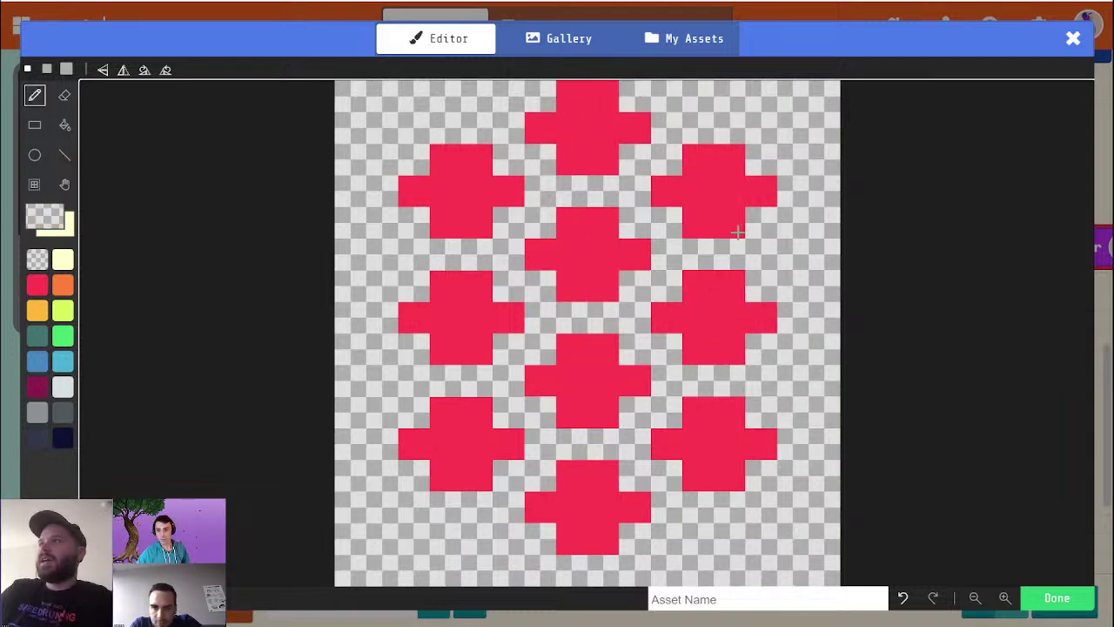
click(598, 139)
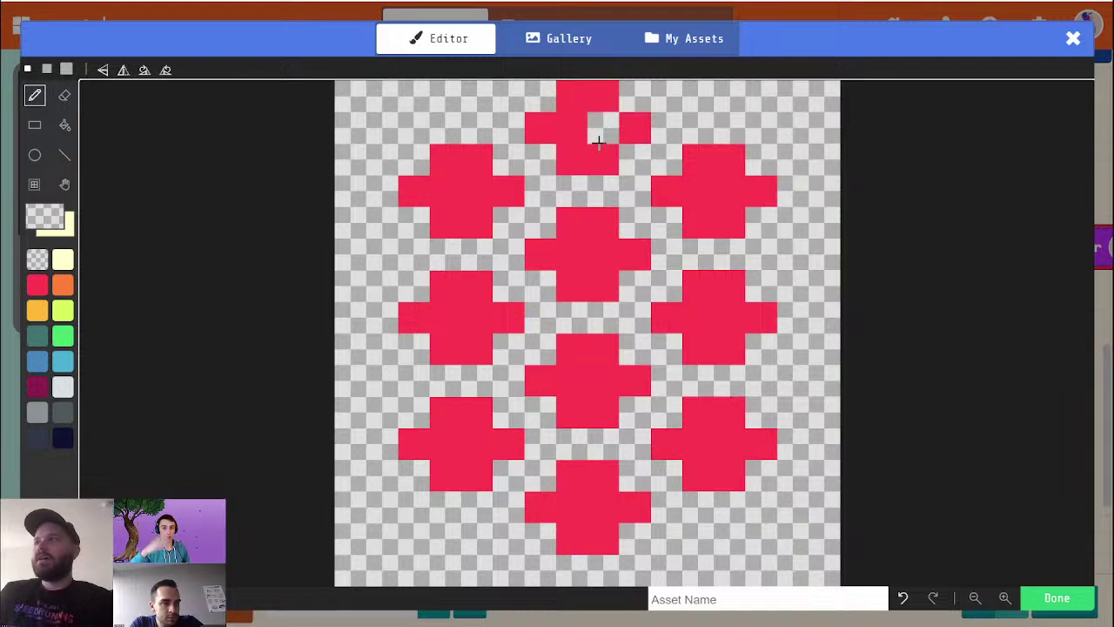
key(ctrl+z)
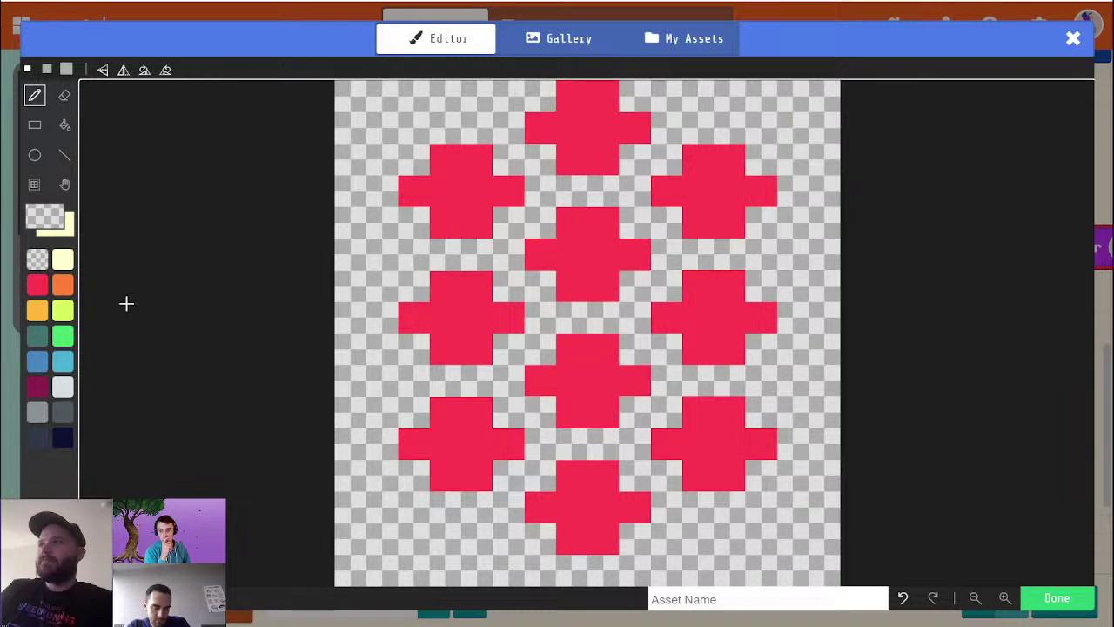
click(474, 188)
key(ctrl+z)
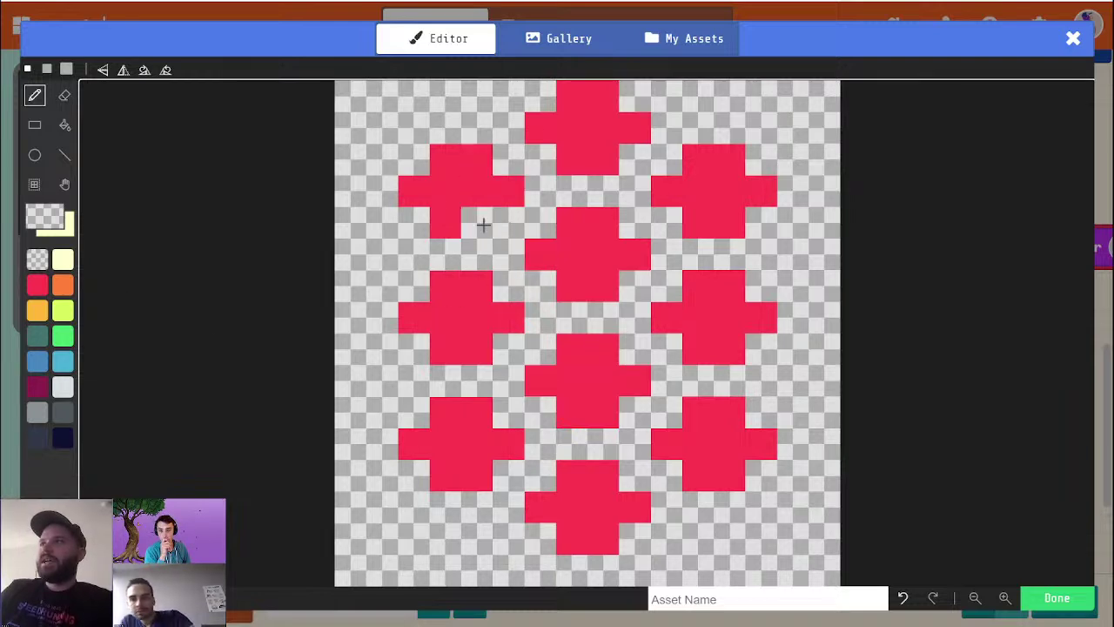
Step: Erase the lower part and both side arms of the upper-left cross, leaving a two-by-two-pixel red square
drag(480, 221, 421, 227)
drag(402, 180, 409, 204)
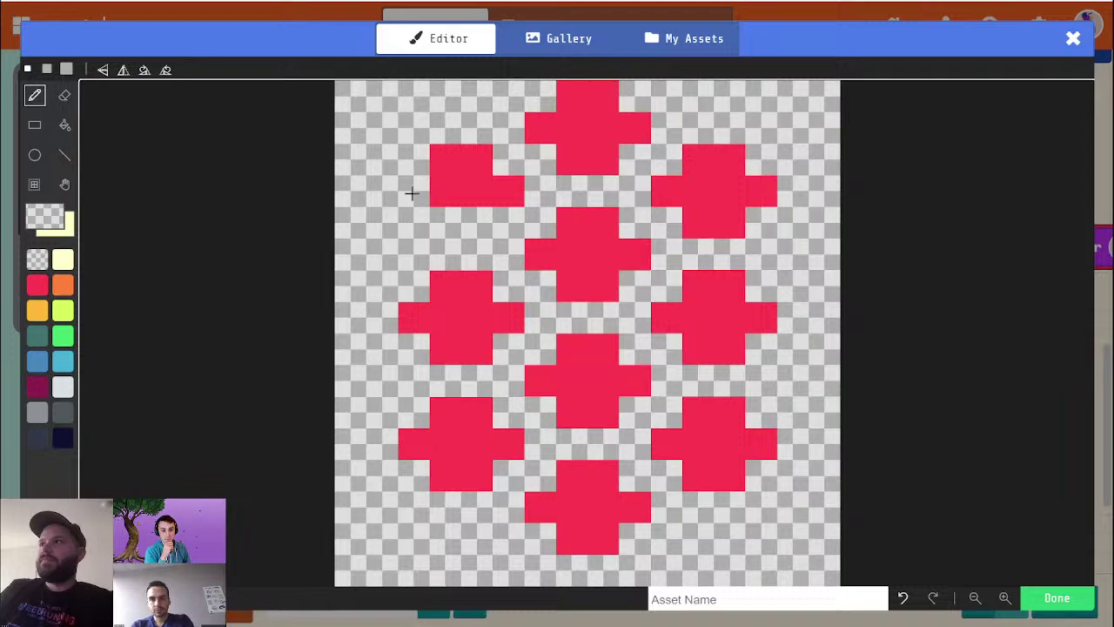
drag(519, 214, 514, 180)
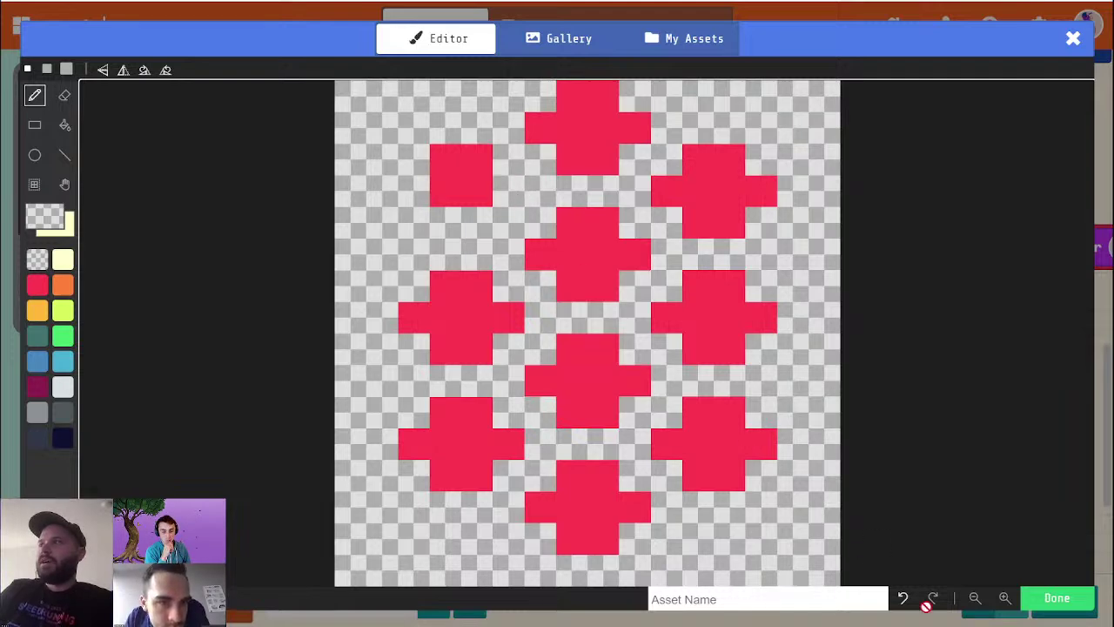
Step: Close the image, move its block away from the on start stack and duplicate it
click(901, 616)
click(831, 471)
drag(809, 464, 978, 390)
click(748, 418)
right_click(980, 383)
click(1004, 407)
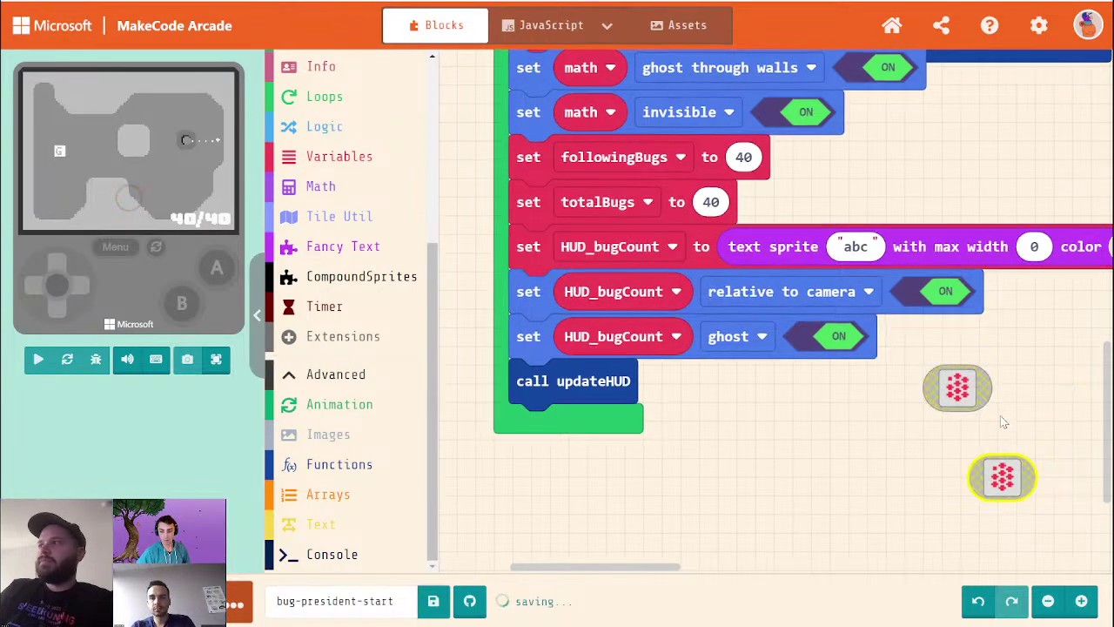
Step: Place the duplicate image block beside the end of the on start stack and clear its whole drawing
drag(995, 470, 763, 439)
click(763, 439)
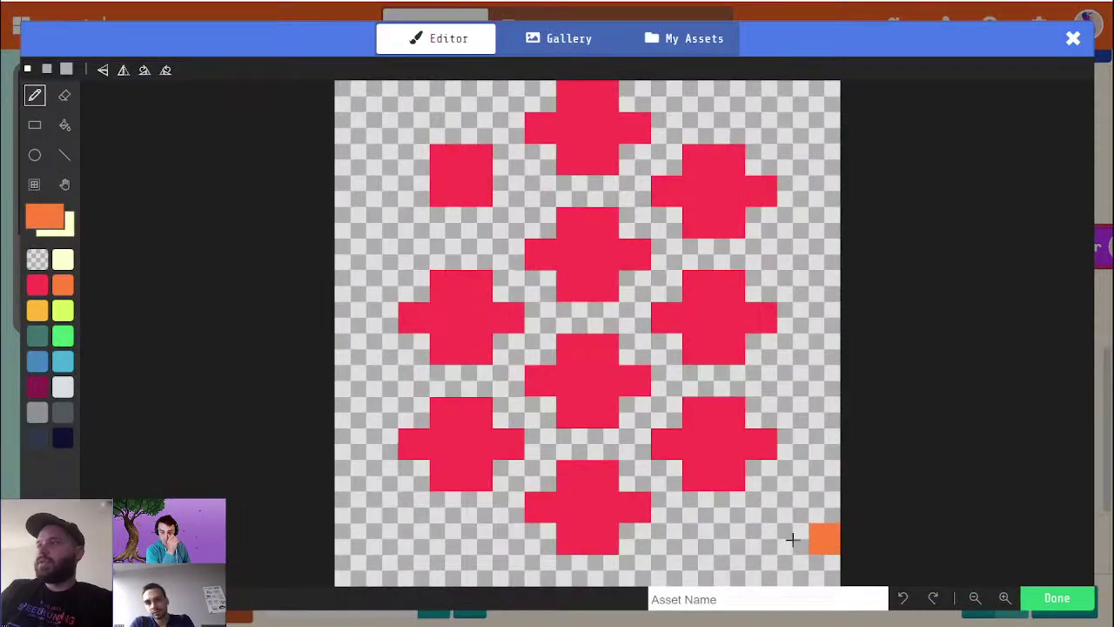
key(Delete)
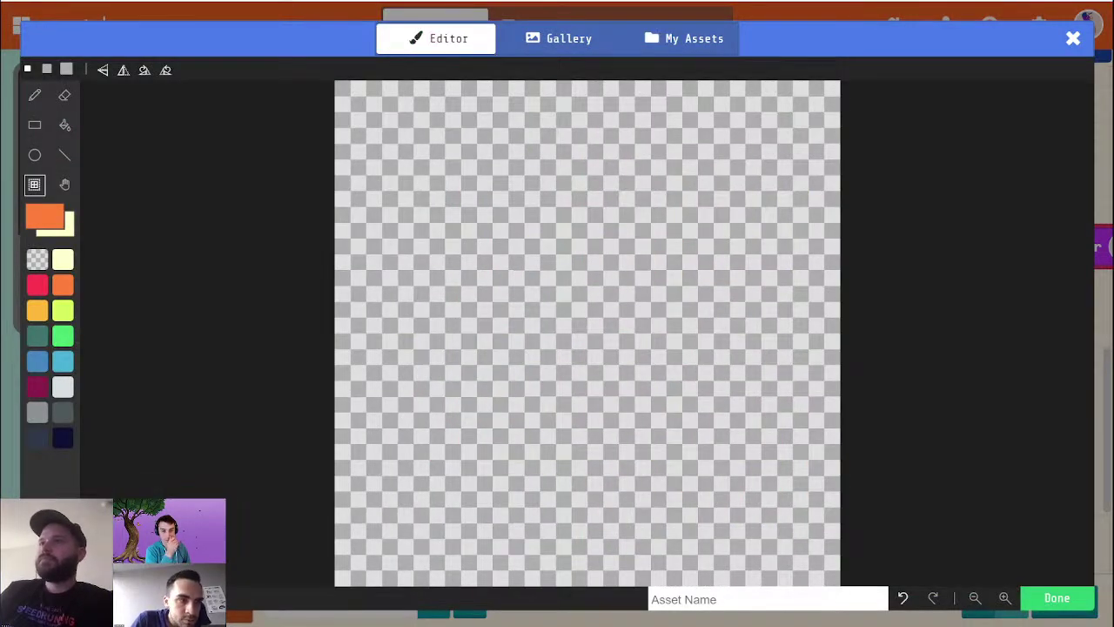
Step: Draw a row of three purple two-by-two-pixel squares in the upper part of the canvas, one pixel apart
click(37, 386)
click(34, 96)
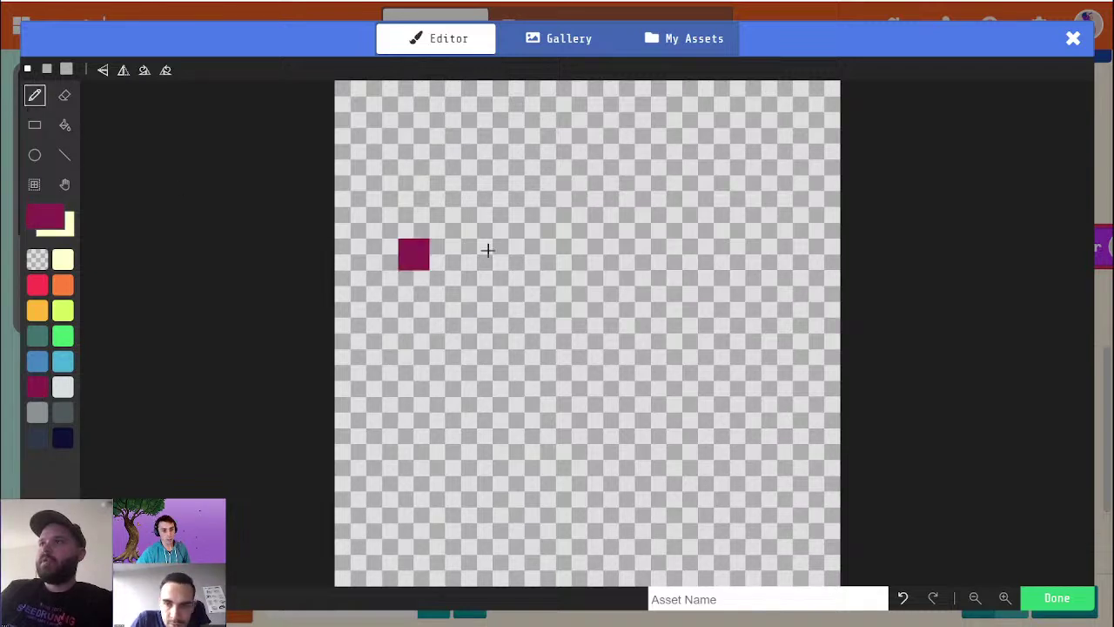
mouse_move(572, 233)
mouse_down()
mouse_move(537, 246)
mouse_move(534, 226)
mouse_up()
mouse_move(629, 234)
mouse_down()
mouse_move(652, 246)
mouse_move(662, 218)
mouse_up()
mouse_move(732, 240)
mouse_down()
mouse_move(759, 249)
mouse_move(760, 223)
mouse_up()
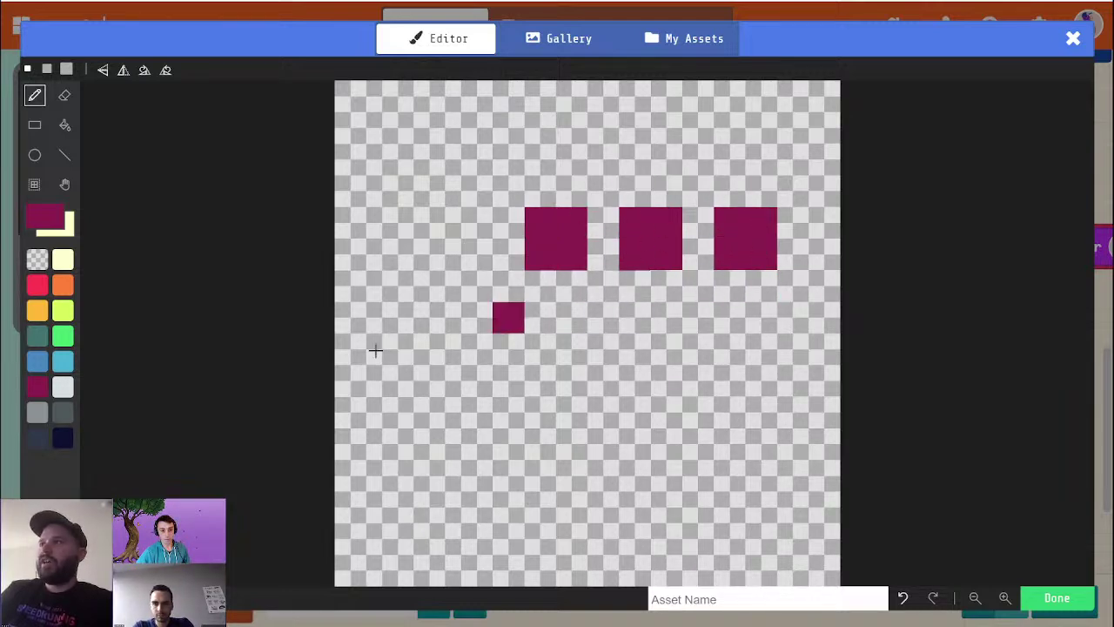
Step: Draw a dark green T-shaped stem, three pixels wide, above the middle square of the row
click(46, 340)
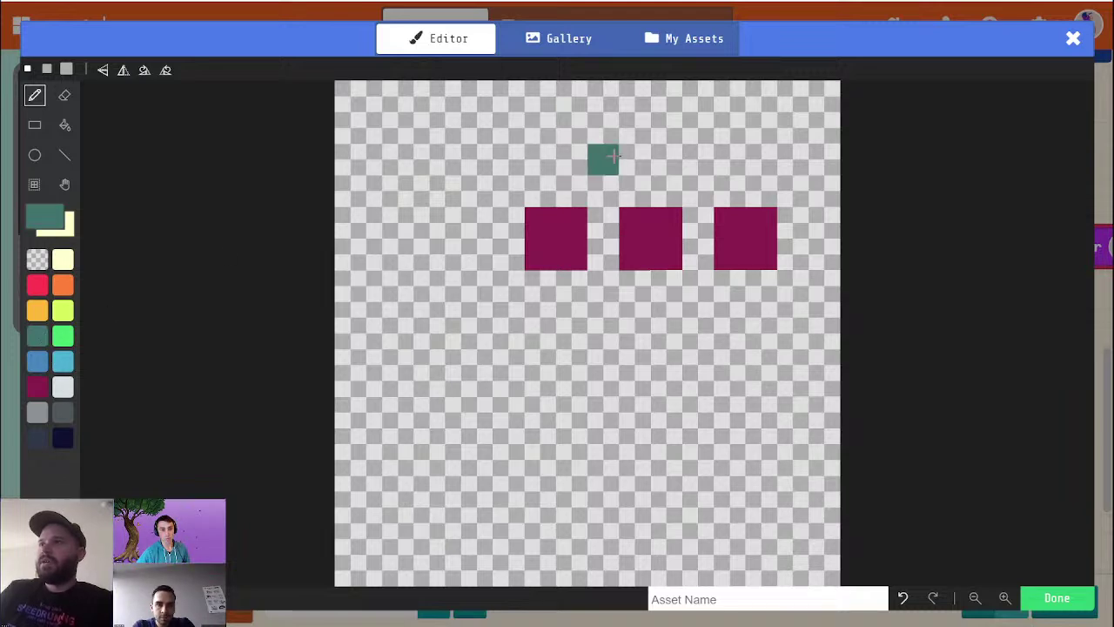
mouse_move(649, 154)
mouse_down()
mouse_move(637, 122)
mouse_move(666, 126)
mouse_move(603, 94)
mouse_move(654, 138)
mouse_up()
alt+click(645, 95)
click(610, 99)
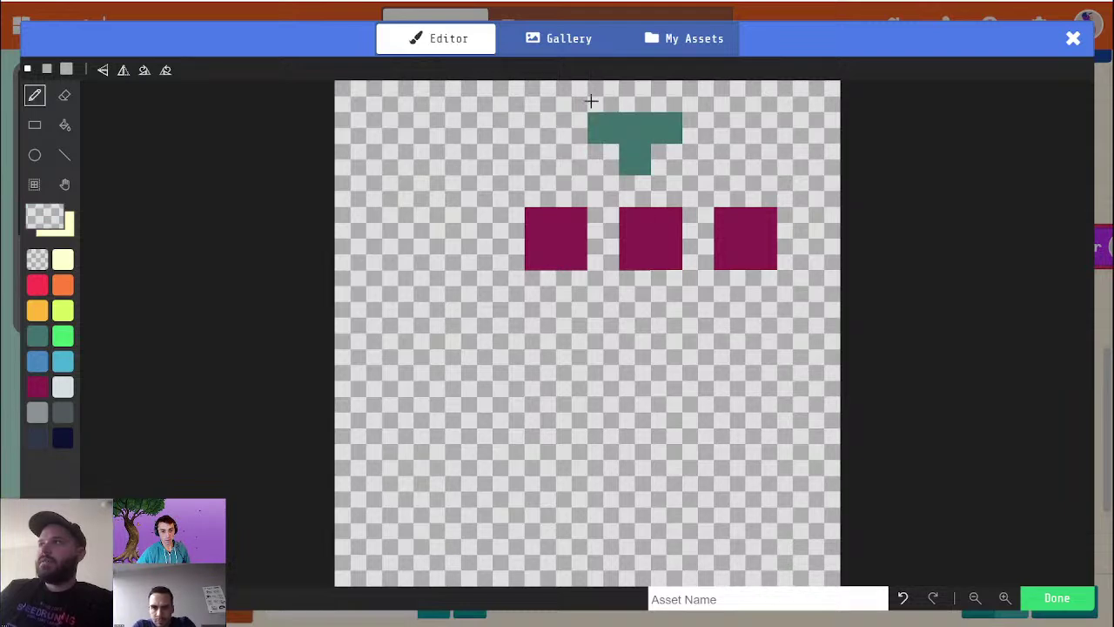
Step: Draw two purple two-by-two-pixel squares in a second row and one in a third row
alt+click(659, 240)
mouse_move(599, 324)
mouse_down()
mouse_move(622, 343)
mouse_move(636, 318)
mouse_up()
mouse_move(703, 322)
mouse_down()
mouse_move(703, 348)
mouse_move(736, 313)
mouse_up()
mouse_move(643, 402)
mouse_down()
mouse_move(648, 427)
mouse_move(674, 428)
mouse_move(677, 395)
mouse_up()
alt+click(712, 361)
click(665, 385)
Step: Add one purple square at the left end of the second row and one at the left end of the first
alt+click(647, 423)
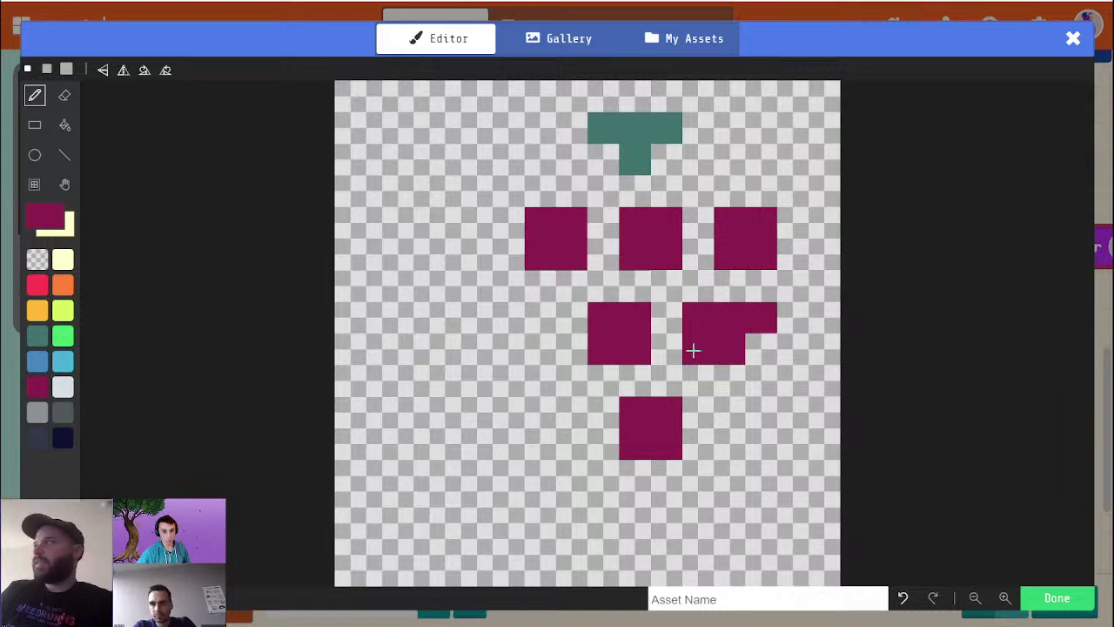
mouse_move(541, 313)
mouse_down()
mouse_move(533, 344)
mouse_move(517, 311)
mouse_up()
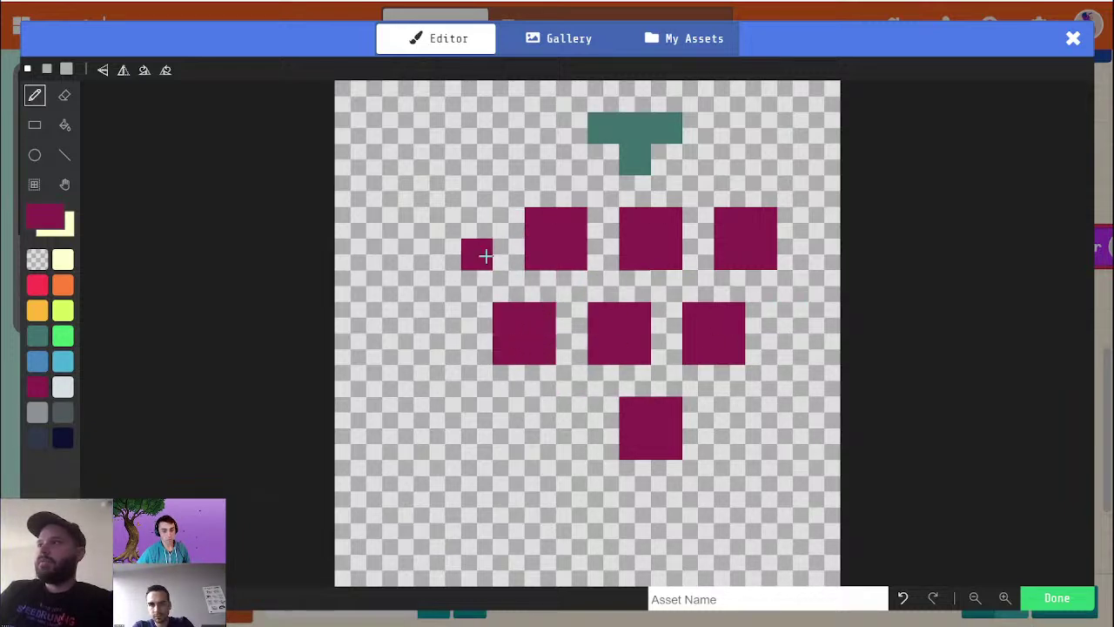
drag(485, 256, 486, 230)
click(450, 227)
click(446, 255)
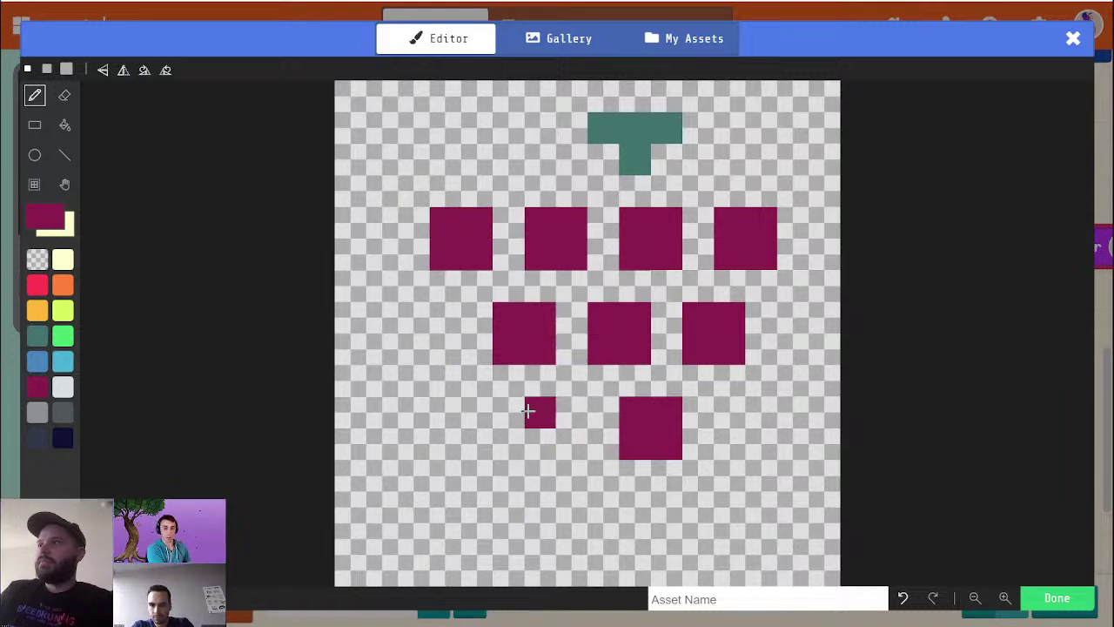
Step: Rework the third row into two purple squares and add a single square in a fourth row
mouse_move(563, 406)
mouse_down()
mouse_move(563, 438)
mouse_move(630, 403)
mouse_move(687, 428)
mouse_up()
alt+click(656, 513)
alt+click(667, 406)
click(684, 403)
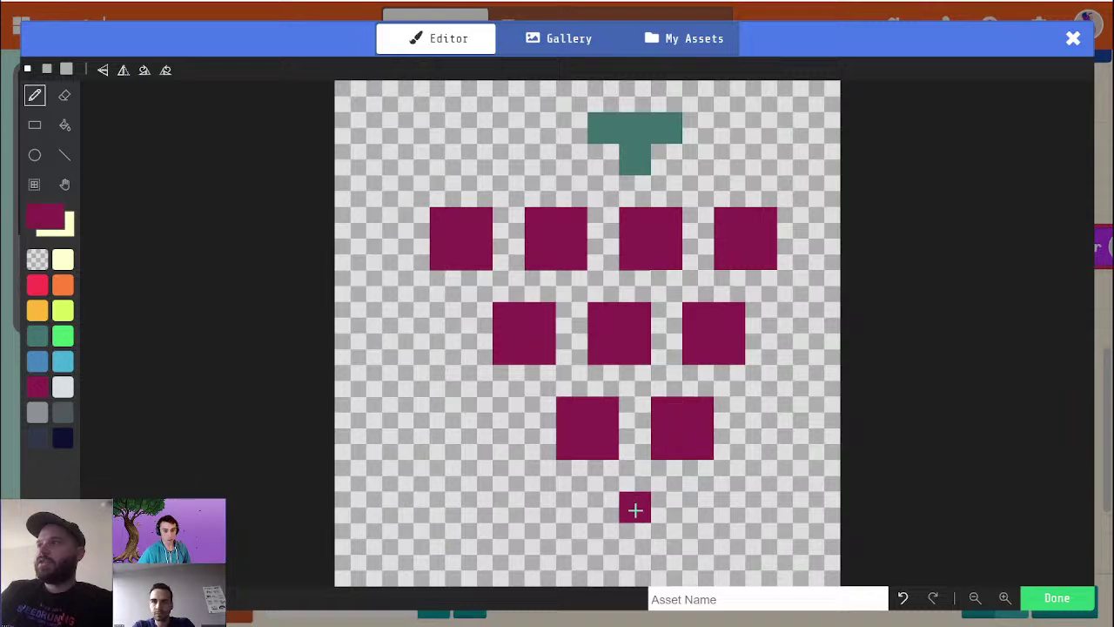
mouse_move(644, 506)
mouse_down()
mouse_move(659, 526)
mouse_move(642, 537)
mouse_up()
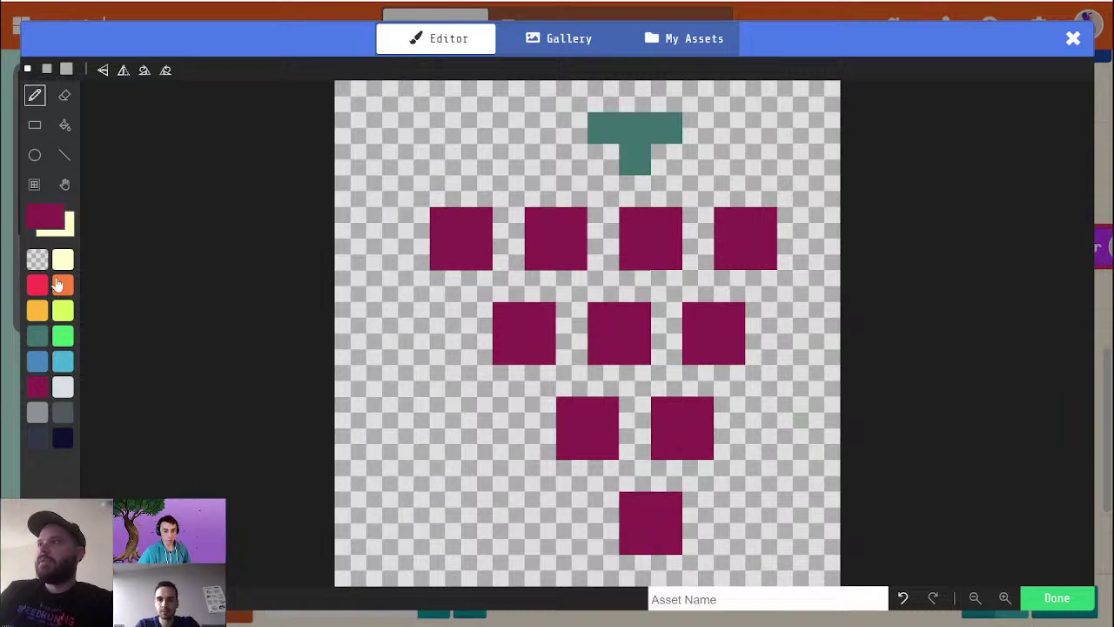
Step: Shift the second, third and fourth rows of squares left by one, two and three pixels respectively
click(34, 183)
drag(504, 299, 788, 562)
drag(716, 524, 692, 529)
click(824, 451)
drag(499, 375, 705, 552)
drag(637, 509, 616, 496)
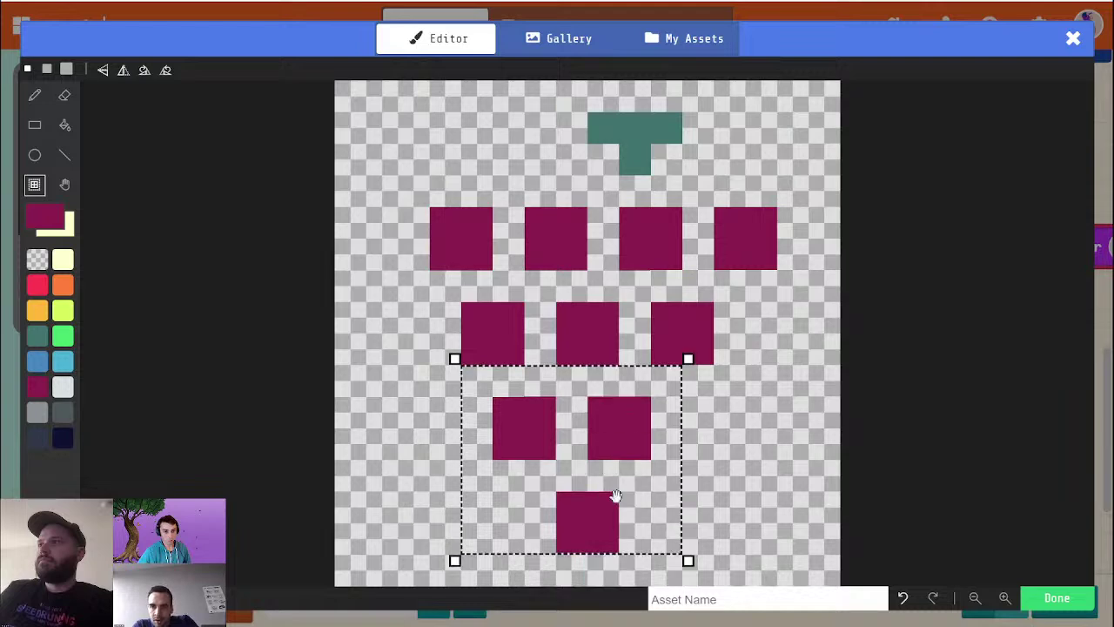
click(761, 462)
drag(518, 485, 656, 592)
mouse_move(576, 568)
mouse_down()
mouse_move(575, 537)
mouse_move(584, 557)
mouse_move(520, 562)
mouse_move(544, 561)
mouse_up()
click(669, 490)
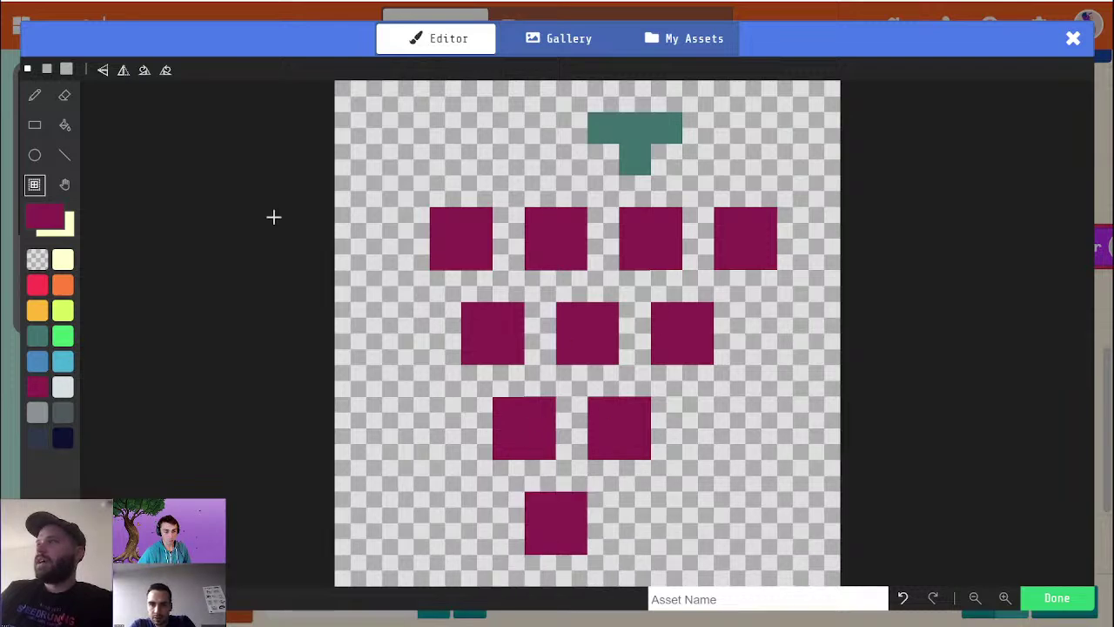
Step: Shift the green stem one pixel to the left above the purple squares
drag(423, 264, 779, 583)
click(805, 421)
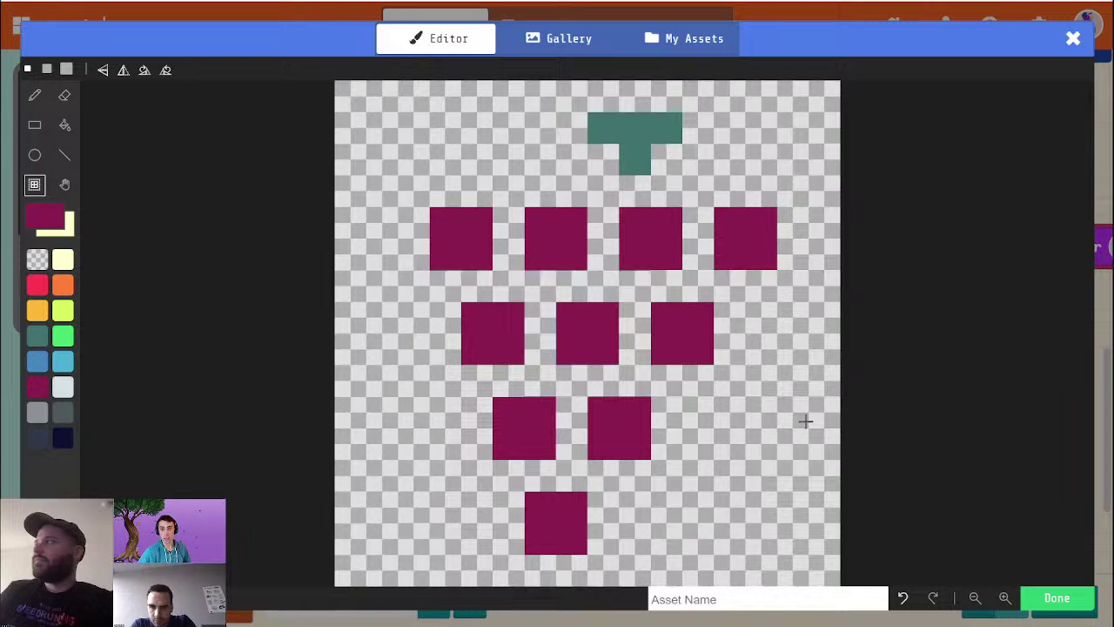
alt+click(648, 154)
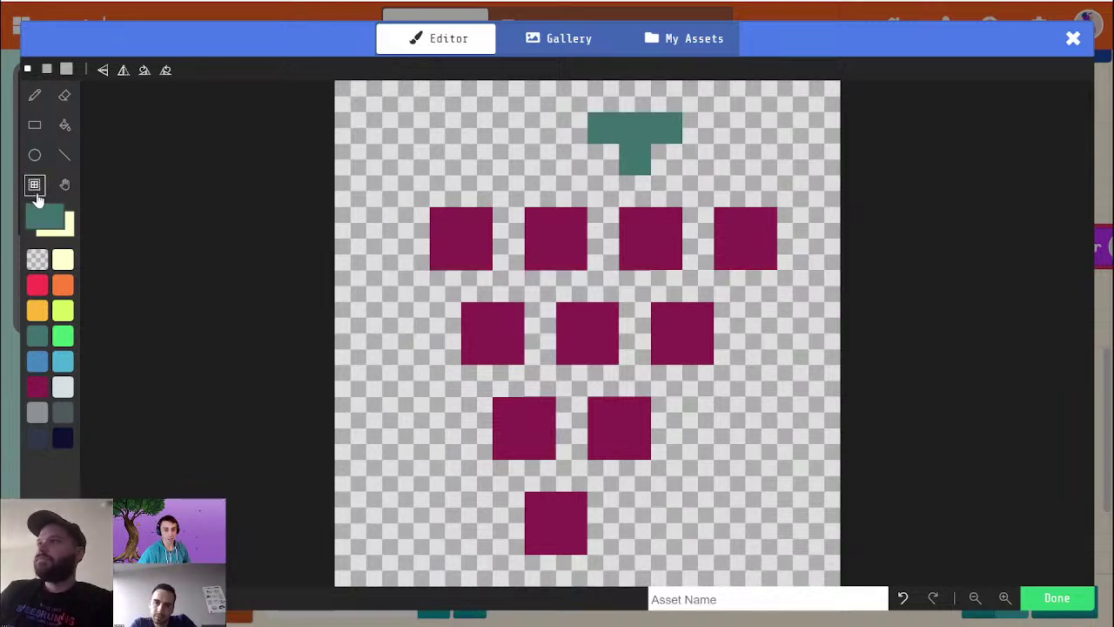
drag(588, 81, 745, 207)
drag(660, 152, 629, 153)
click(756, 184)
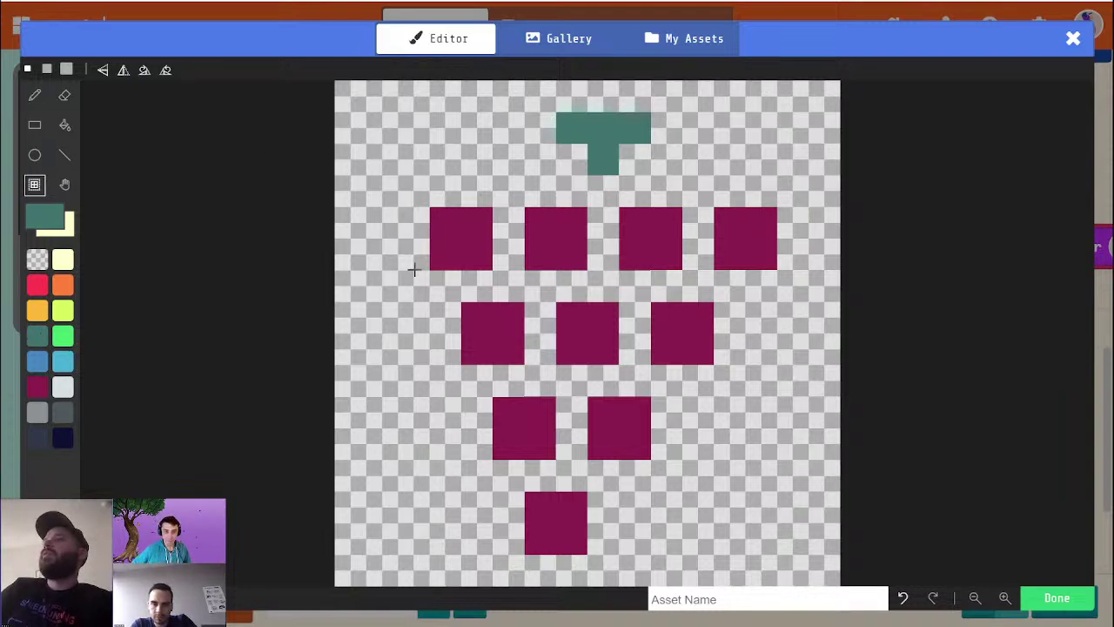
Step: Try drawing a green vine with the pencil from the stem down between the purple squares to the bottom one
key(p)
mouse_move(601, 227)
mouse_down()
mouse_move(601, 244)
mouse_move(610, 199)
mouse_up()
click(516, 289)
click(603, 286)
click(581, 382)
mouse_move(571, 430)
mouse_down()
mouse_move(567, 403)
mouse_move(554, 492)
mouse_move(564, 471)
mouse_up()
mouse_move(574, 387)
mouse_down()
mouse_move(617, 385)
mouse_move(540, 380)
mouse_move(533, 266)
mouse_move(528, 279)
mouse_up()
key(alt)
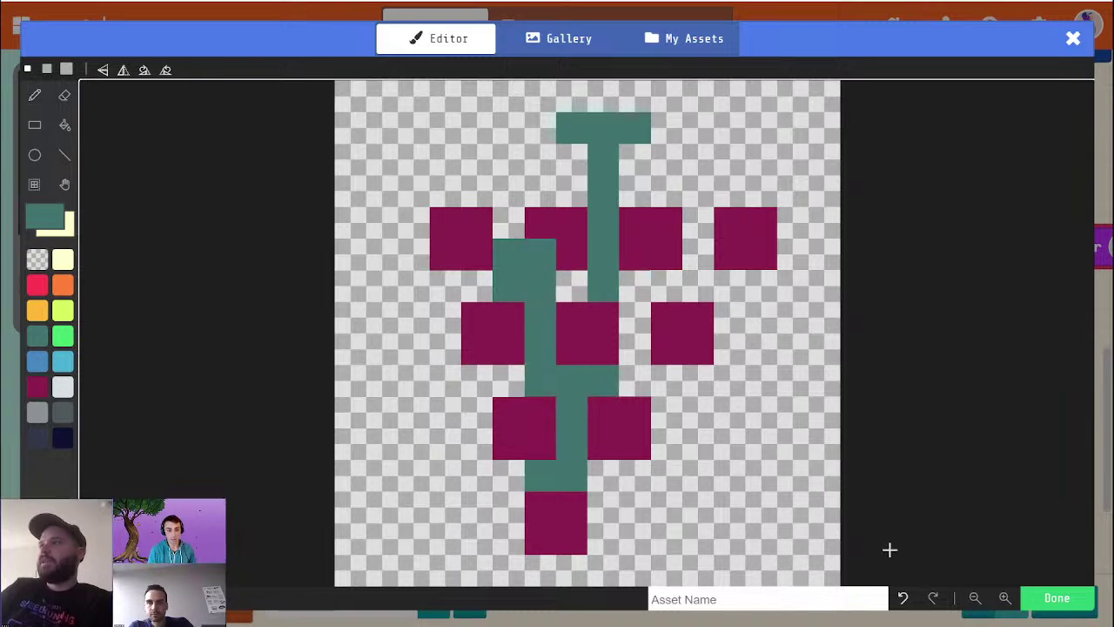
Step: Repair the overpainted purple squares and extend the green vine through the gaps between the first, second and third rows
alt+click(568, 287)
click(532, 279)
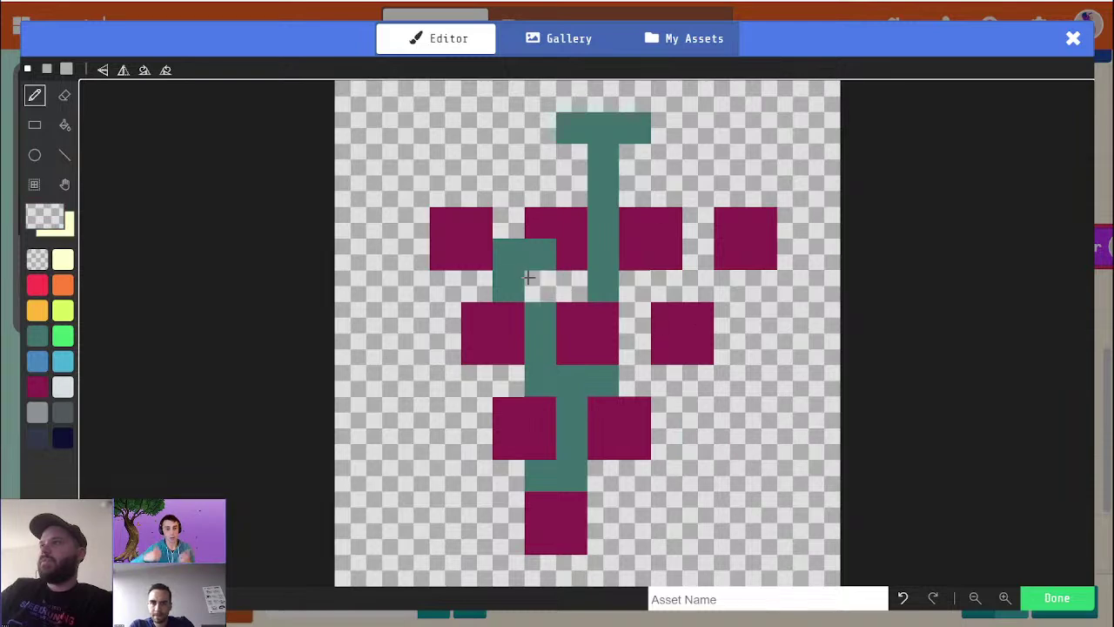
alt+click(577, 224)
click(547, 250)
alt+click(520, 274)
mouse_move(540, 283)
mouse_down()
mouse_move(609, 288)
mouse_move(635, 405)
mouse_up()
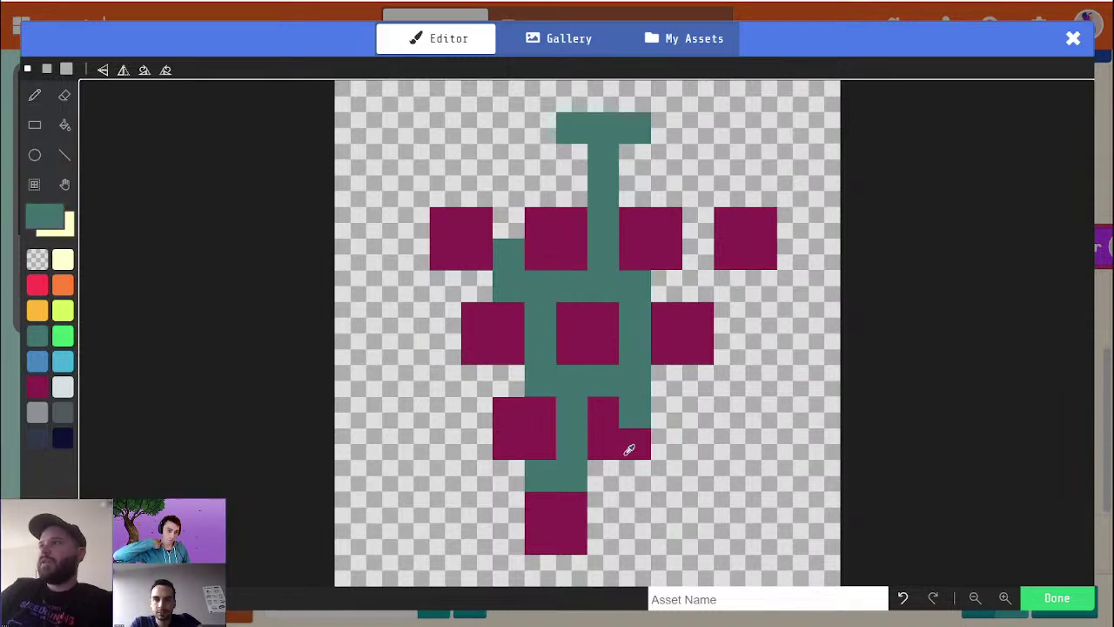
alt+click(626, 448)
click(629, 415)
alt+click(630, 346)
mouse_move(641, 311)
mouse_down()
mouse_move(687, 279)
mouse_move(697, 241)
mouse_up()
mouse_move(632, 334)
mouse_down()
mouse_move(661, 383)
mouse_move(509, 392)
mouse_up()
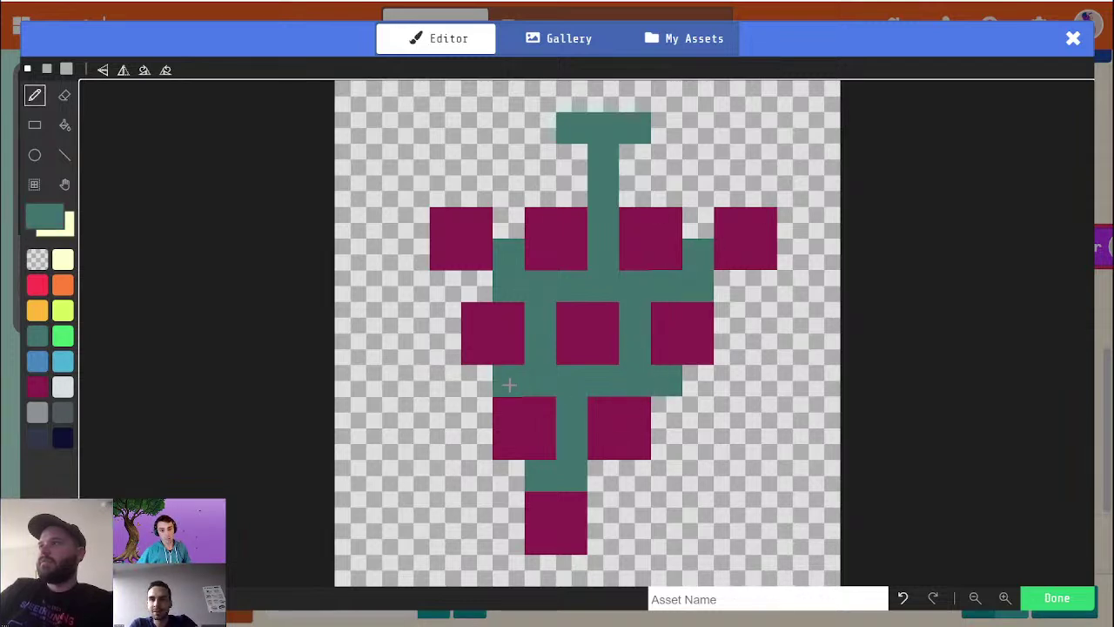
alt+click(713, 468)
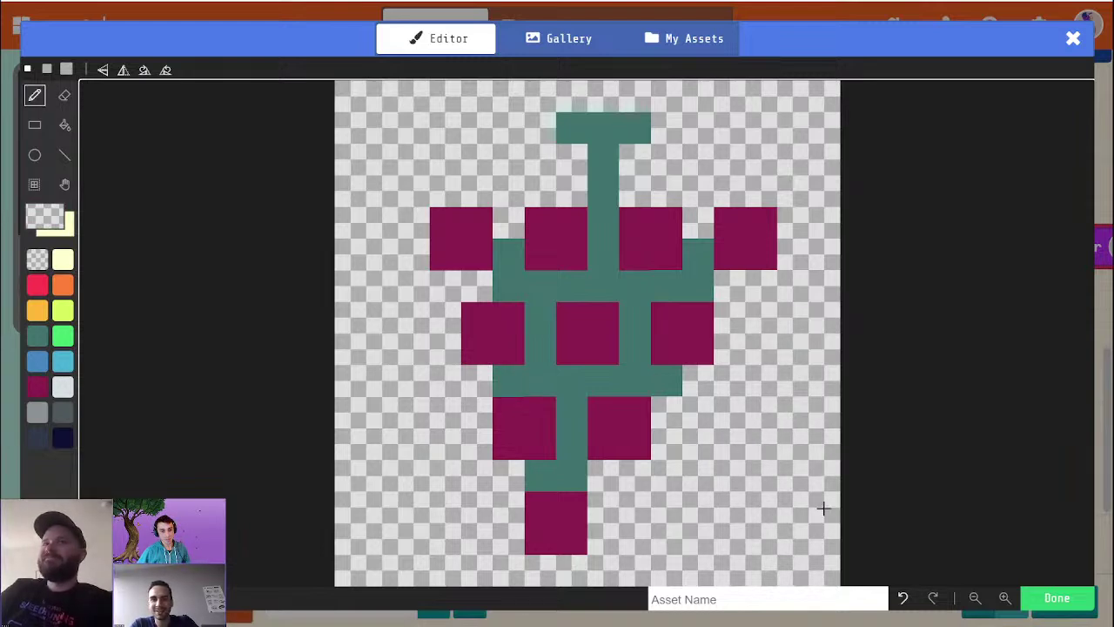
Step: Undo all green vine strokes and grape repairs back to the short stem
click(905, 599)
click(905, 599)
click(905, 599)
click(905, 599)
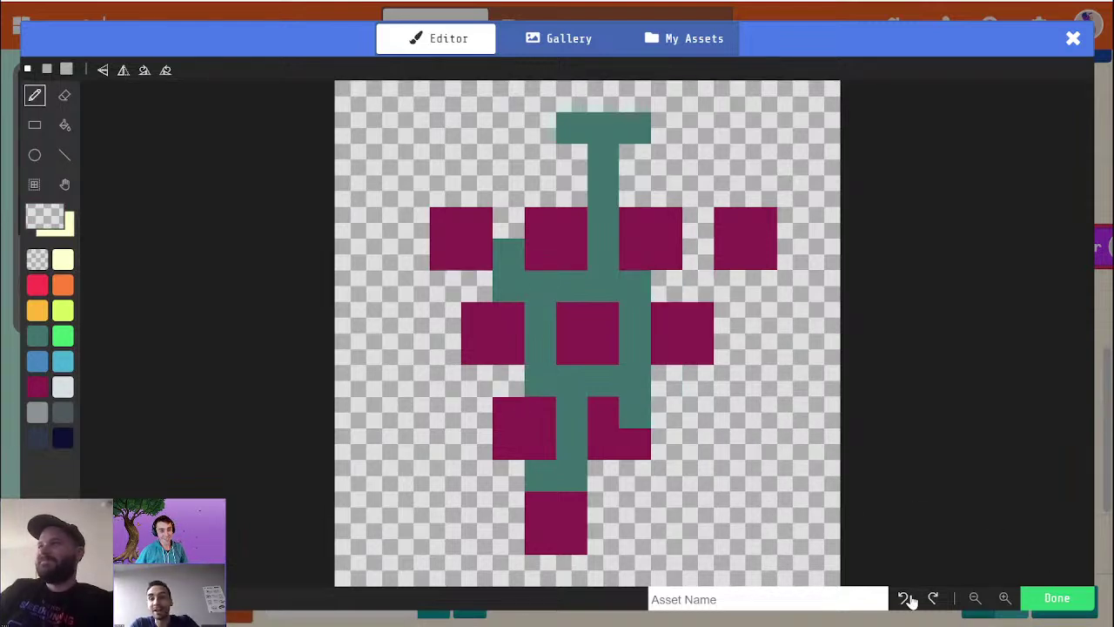
click(906, 599)
click(906, 598)
click(906, 599)
click(905, 599)
click(905, 599)
click(905, 599)
click(903, 598)
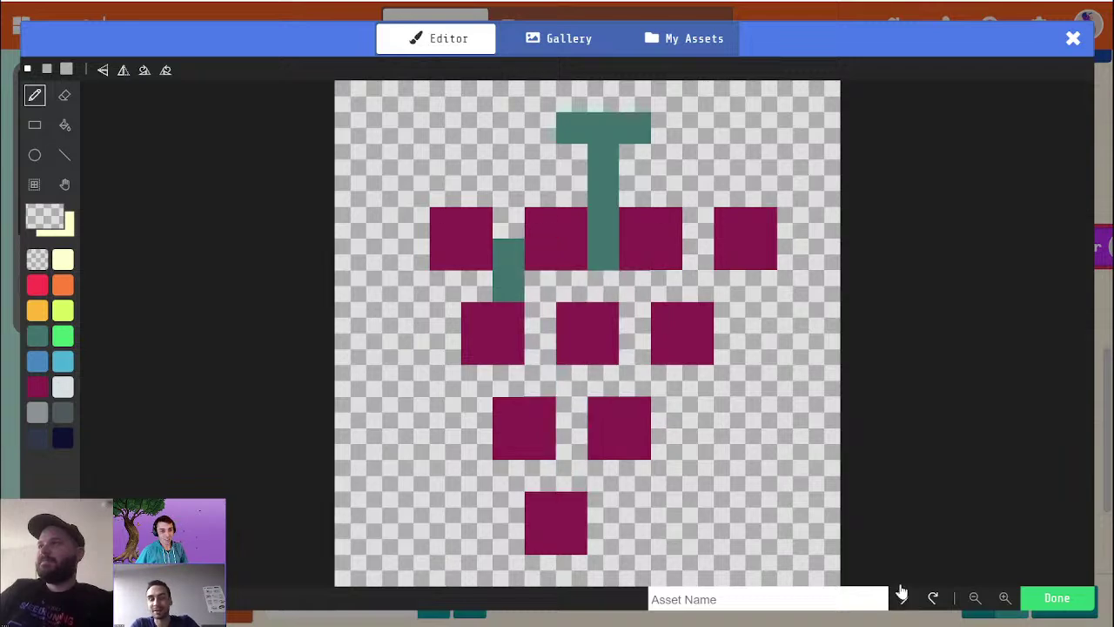
click(905, 598)
click(906, 599)
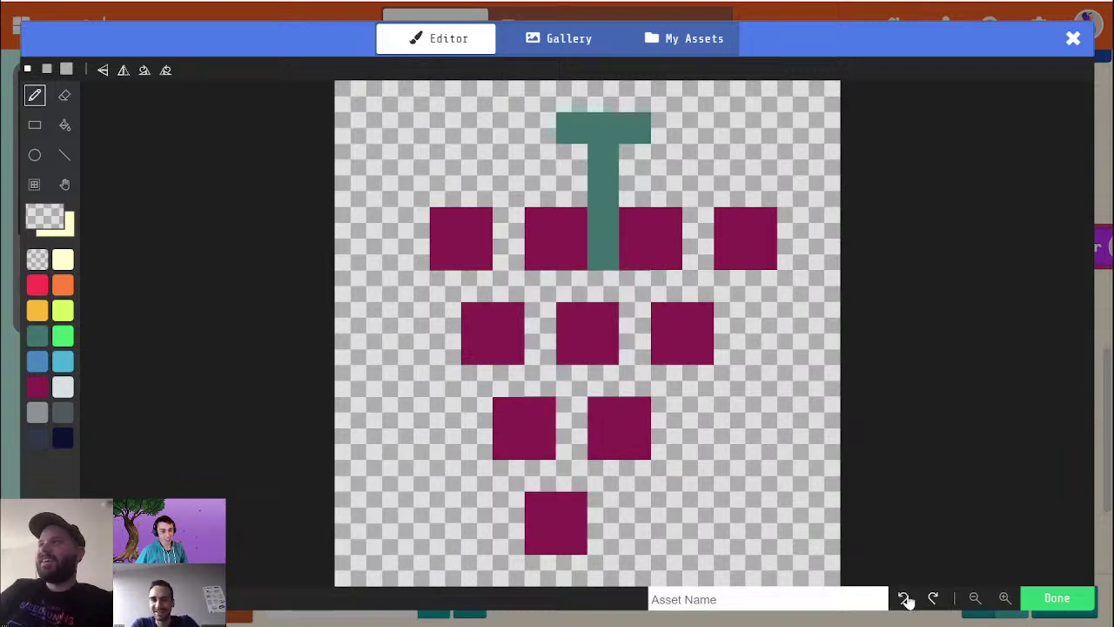
click(905, 599)
Step: Copy the whole grape image and finish editing it
alt+click(606, 155)
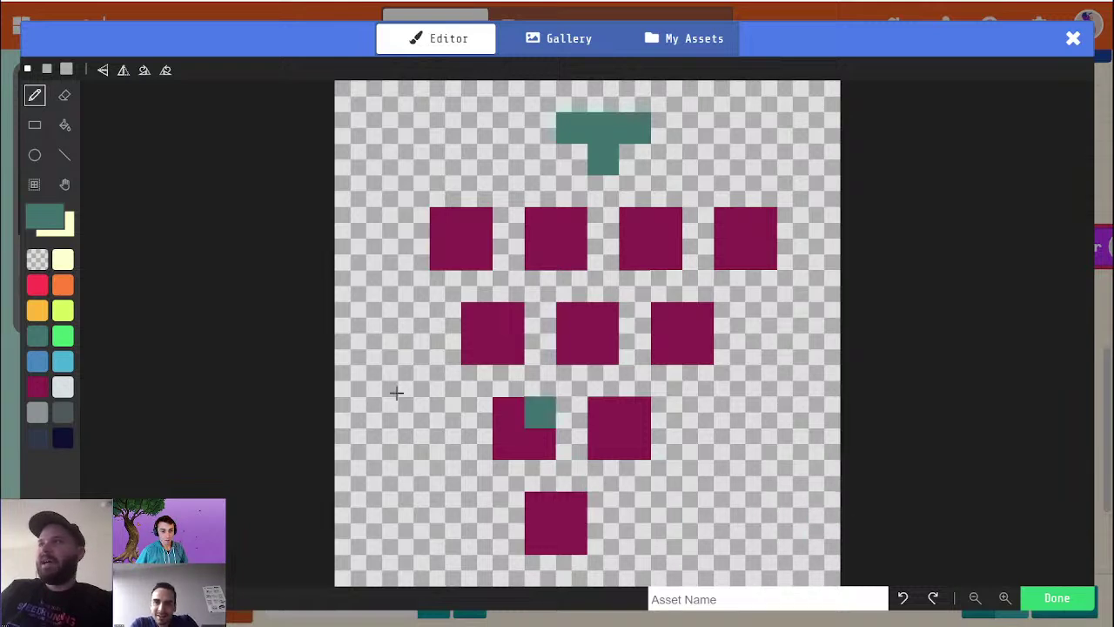
key(ctrl+a)
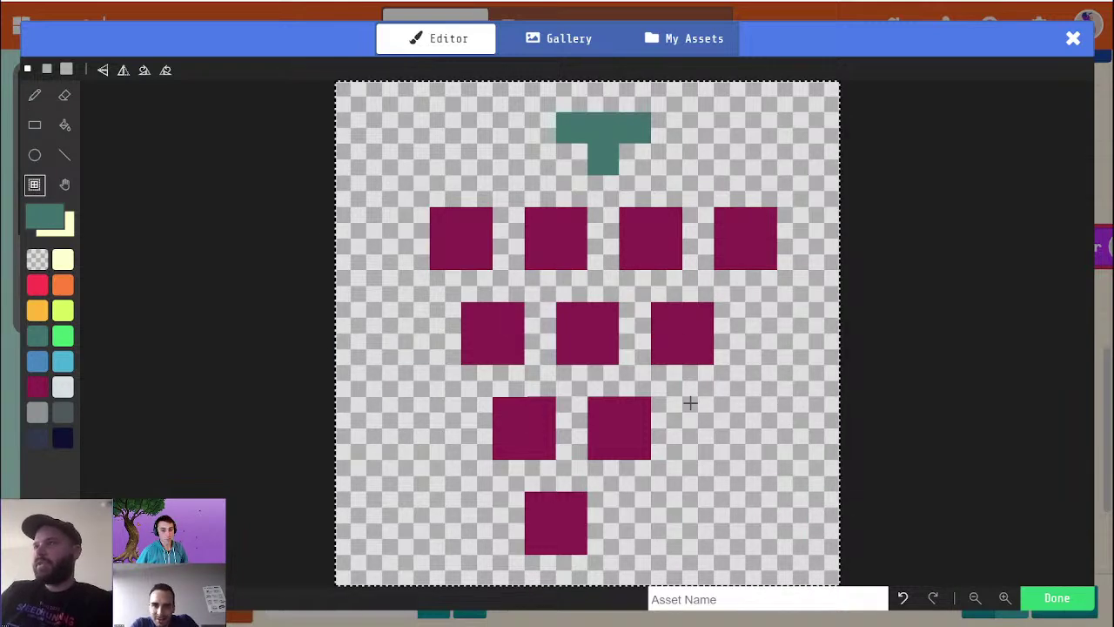
click(1057, 598)
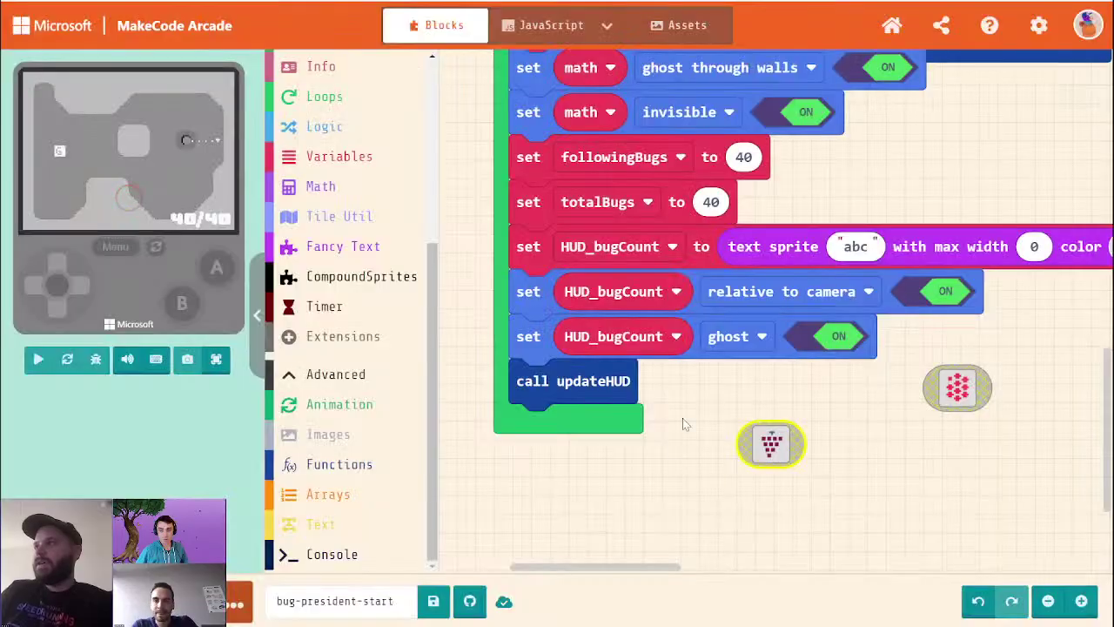
Step: Place an animation frames block in the empty workspace area and open its frames for editing
scroll(375, 224, up, 5)
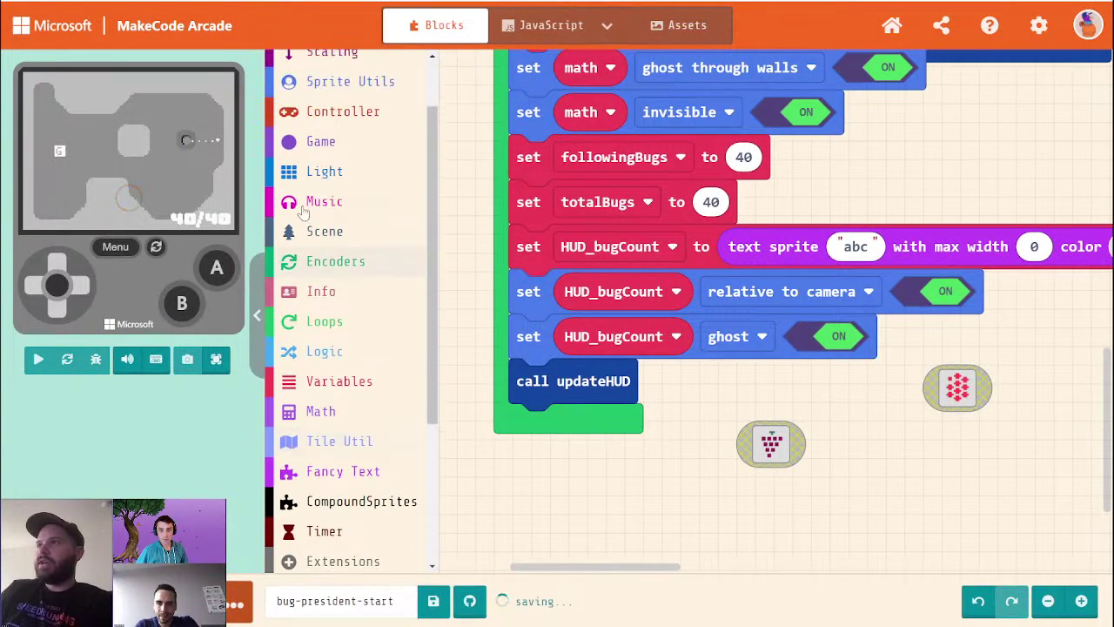
scroll(362, 365, down, 5)
click(340, 405)
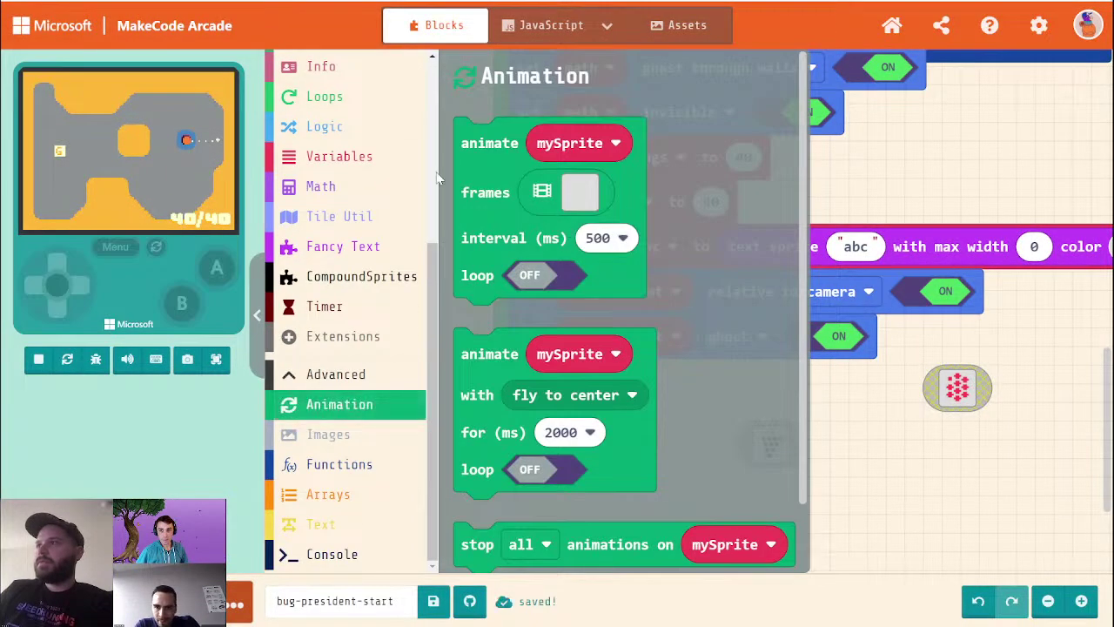
drag(510, 194, 603, 498)
drag(803, 547, 901, 354)
drag(708, 316, 610, 354)
click(684, 367)
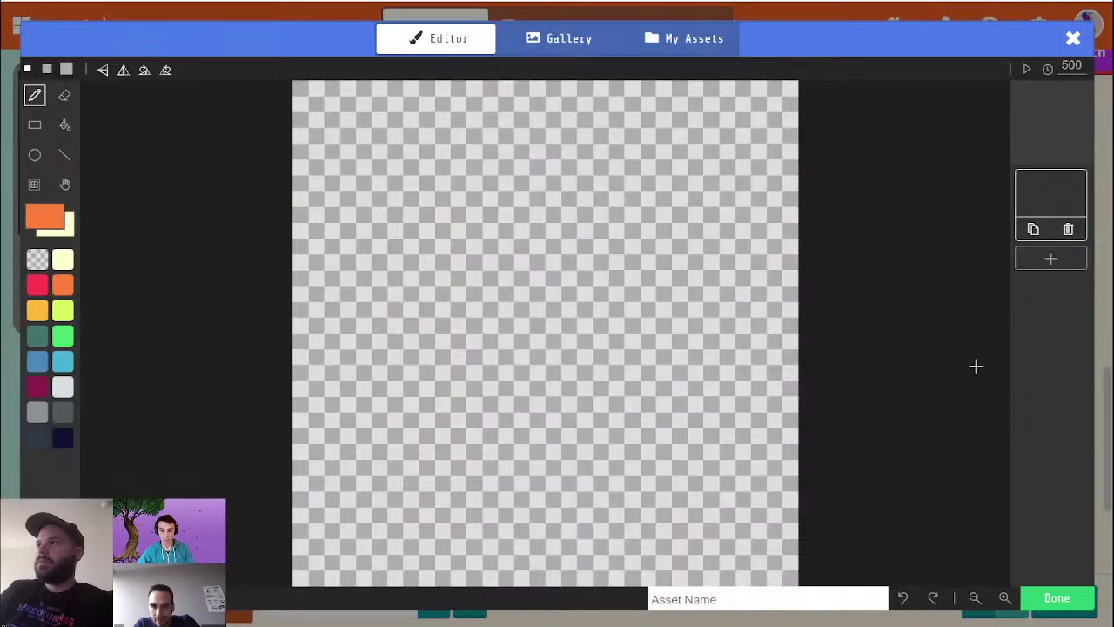
Step: Paste the grape image into the first frame and shift it two pixels left and one pixel up
key(ctrl+v)
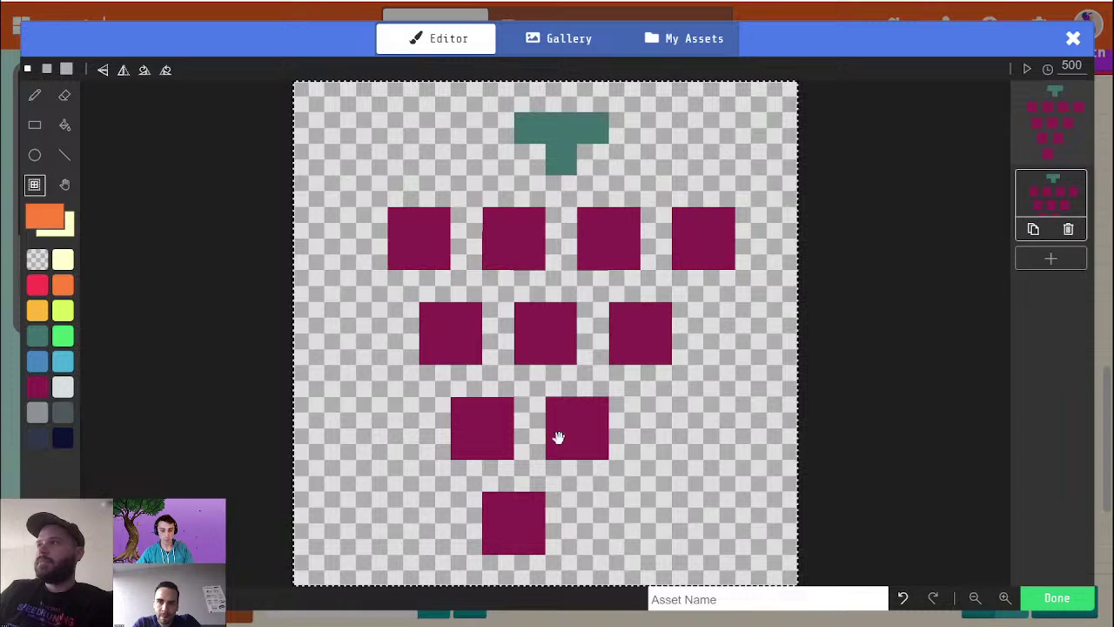
key(Left)
key(Left)
key(Left)
key(Up)
key(Right)
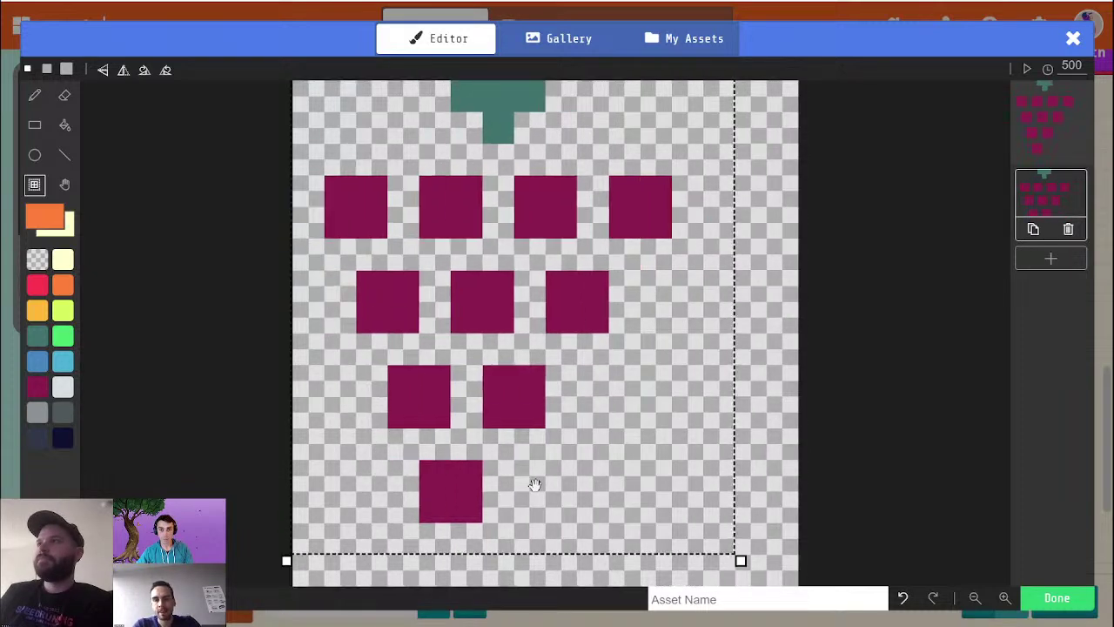
click(907, 259)
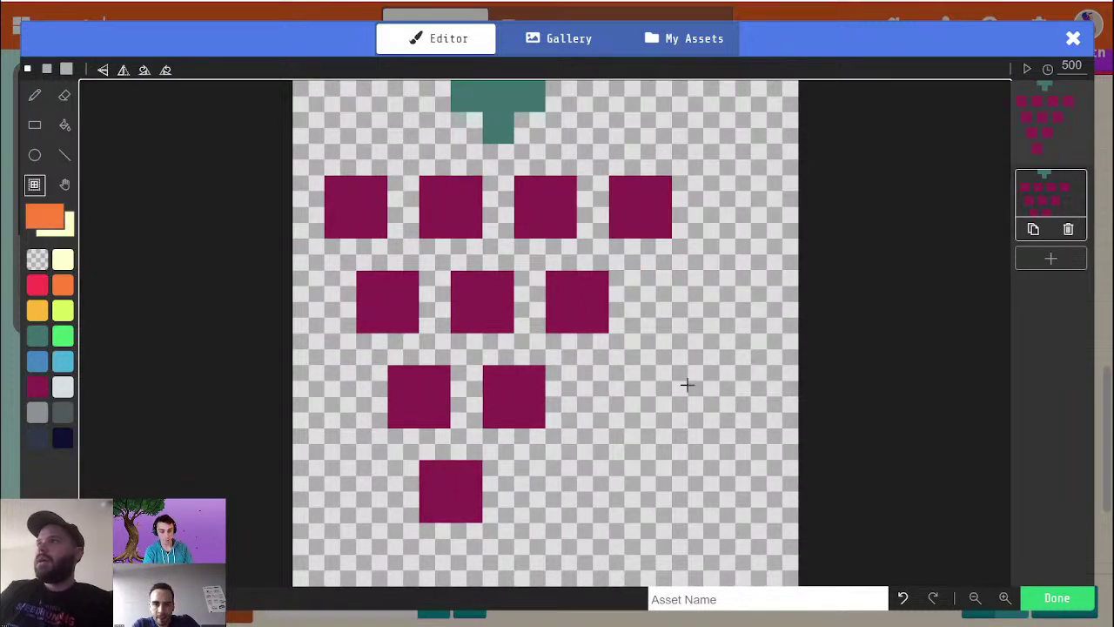
Step: Duplicate the first frame and erase the single bottom grape in the copy
click(1034, 229)
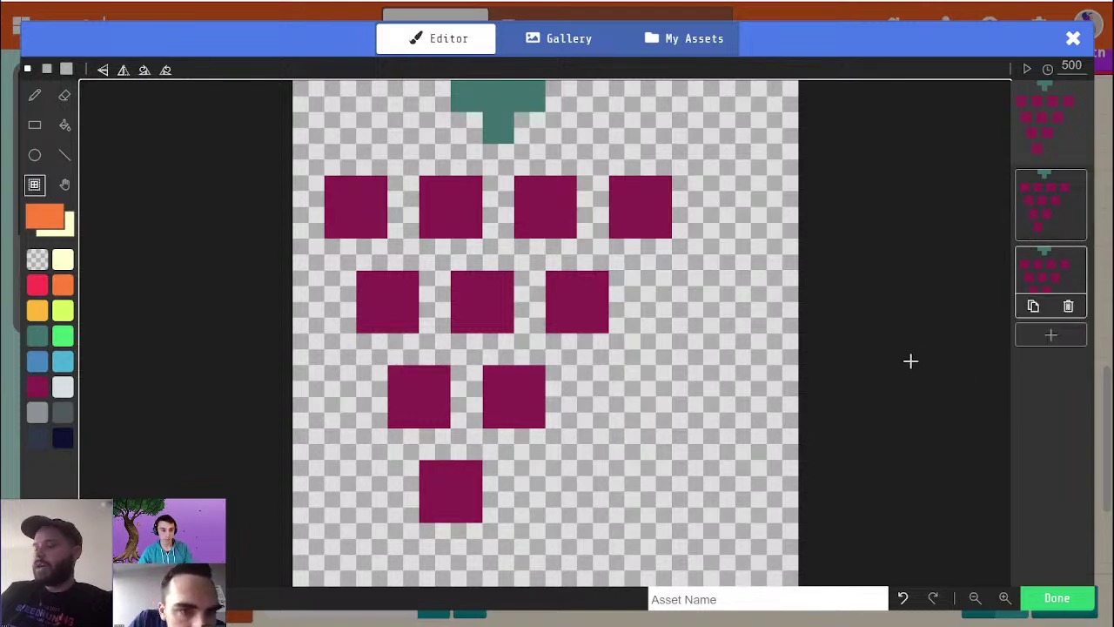
key(e)
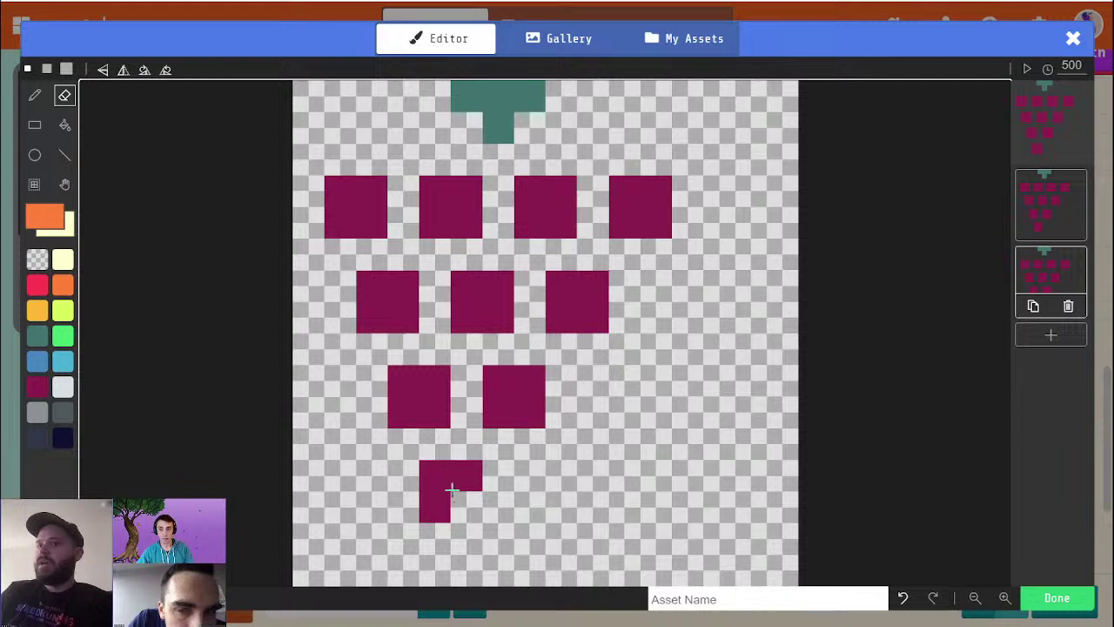
drag(454, 495, 496, 464)
click(433, 501)
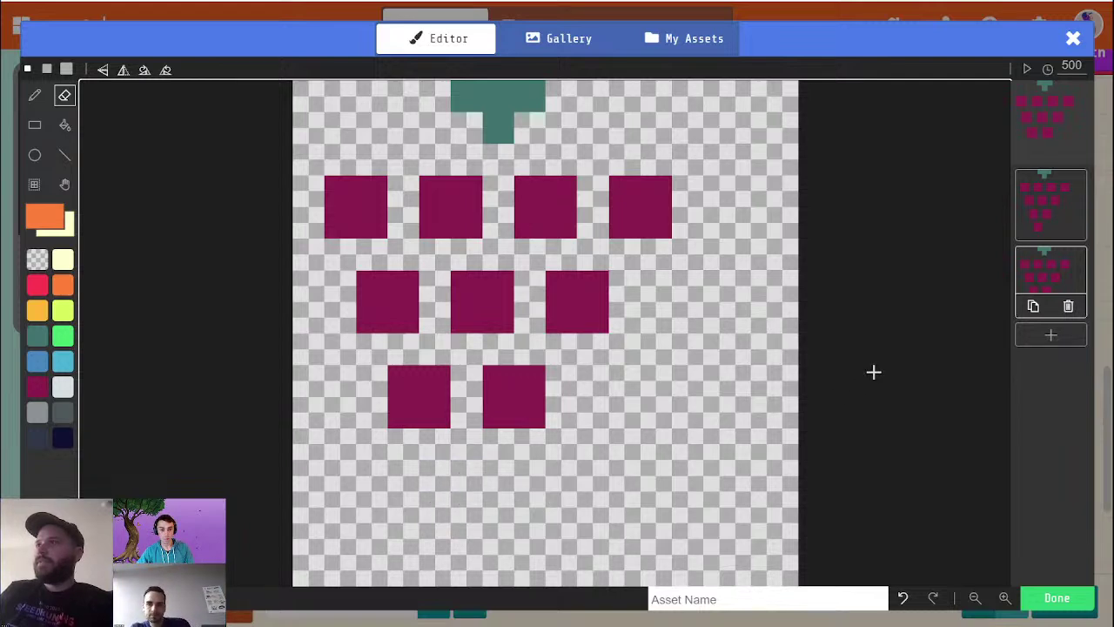
Step: Add two more duplicated frames, erasing the third row's right grape in one and its remaining grape in the other
click(1033, 308)
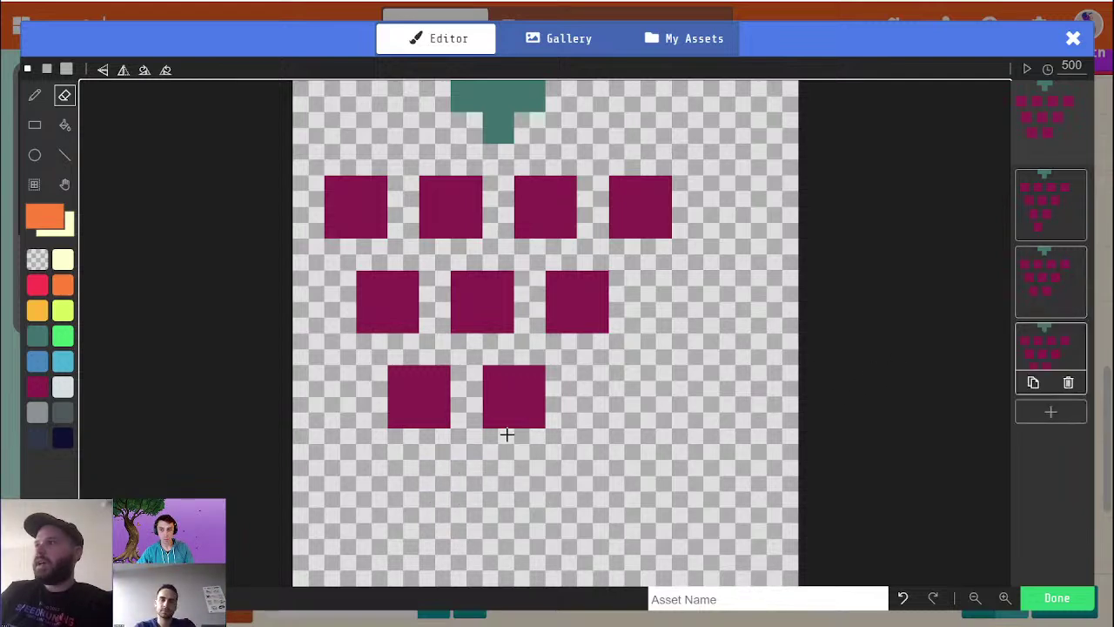
mouse_move(539, 391)
mouse_down()
mouse_move(523, 416)
mouse_move(548, 368)
mouse_up()
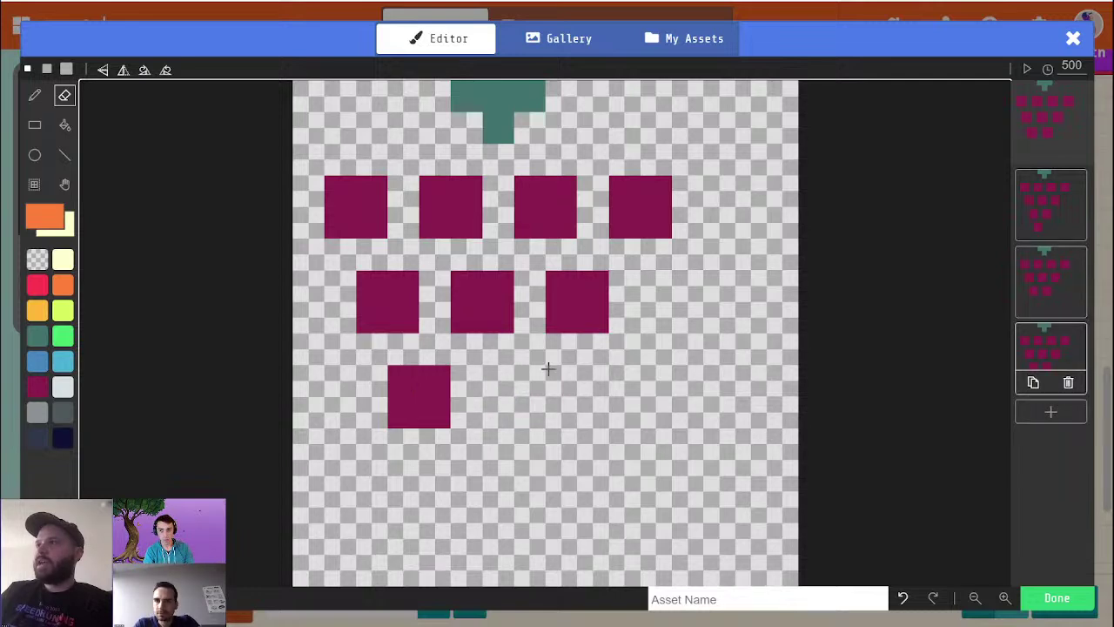
click(1033, 382)
click(403, 413)
mouse_move(380, 388)
mouse_down()
mouse_move(443, 421)
mouse_move(446, 381)
mouse_up()
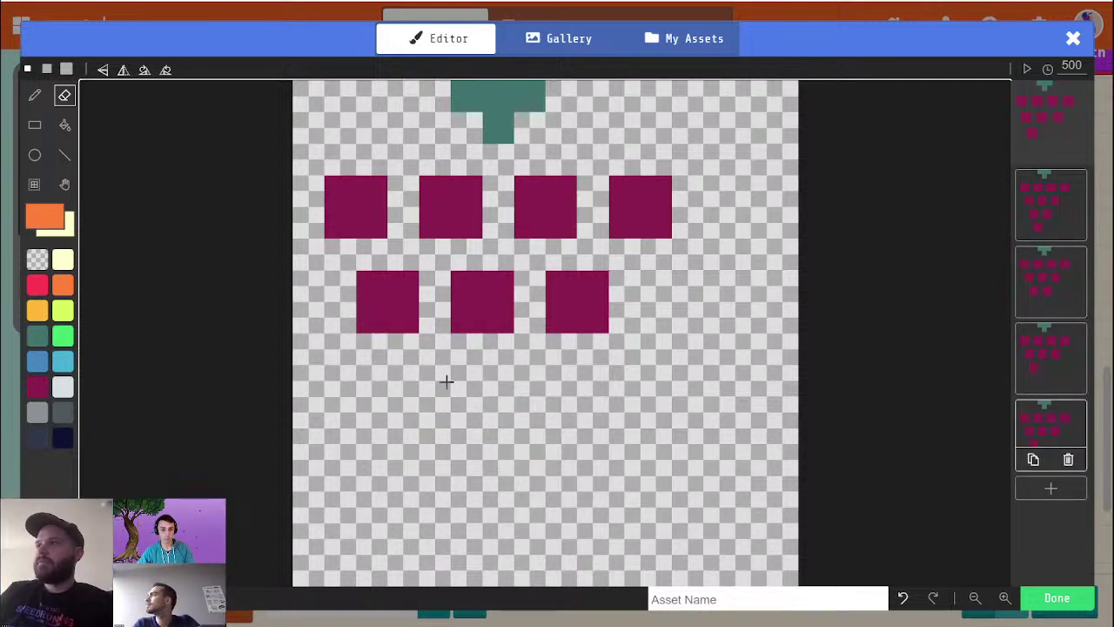
Step: Add three more duplicated frames that remove the second row's grapes one at a time, from right to left
click(1034, 461)
mouse_move(609, 318)
mouse_down()
mouse_move(547, 323)
mouse_move(659, 335)
mouse_up()
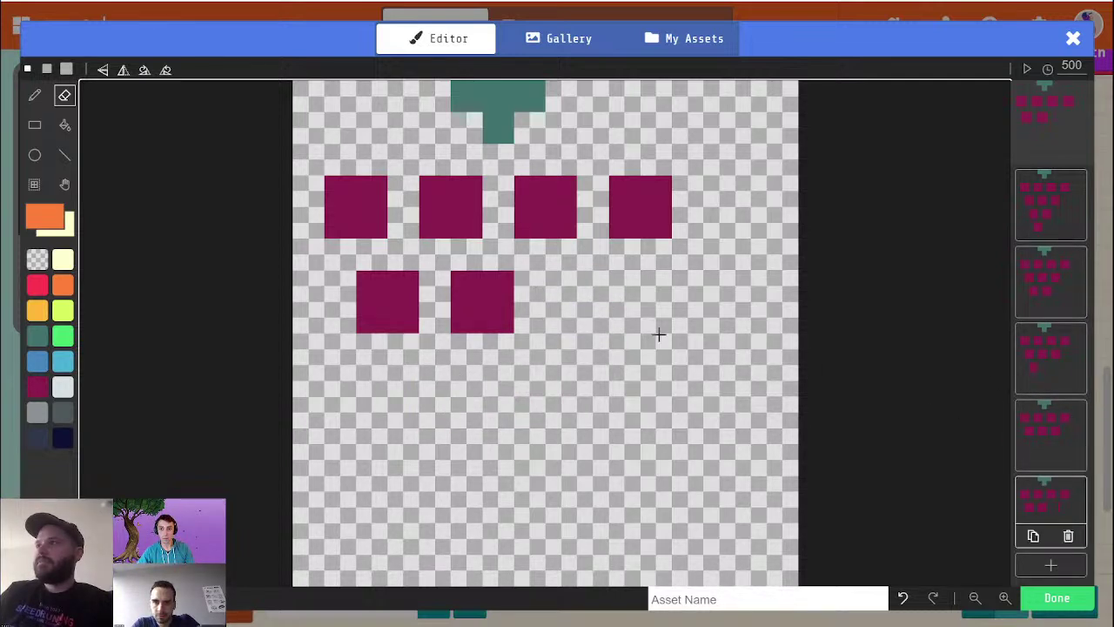
click(1033, 537)
mouse_move(448, 292)
mouse_down()
mouse_move(513, 287)
mouse_move(487, 326)
mouse_up()
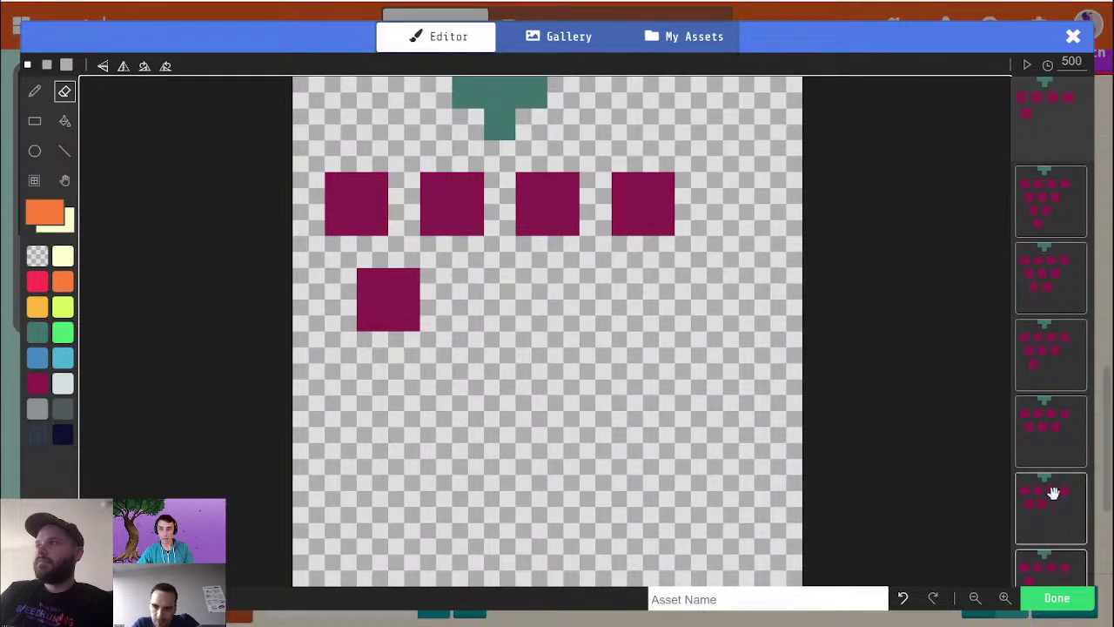
scroll(1049, 501, down, 1)
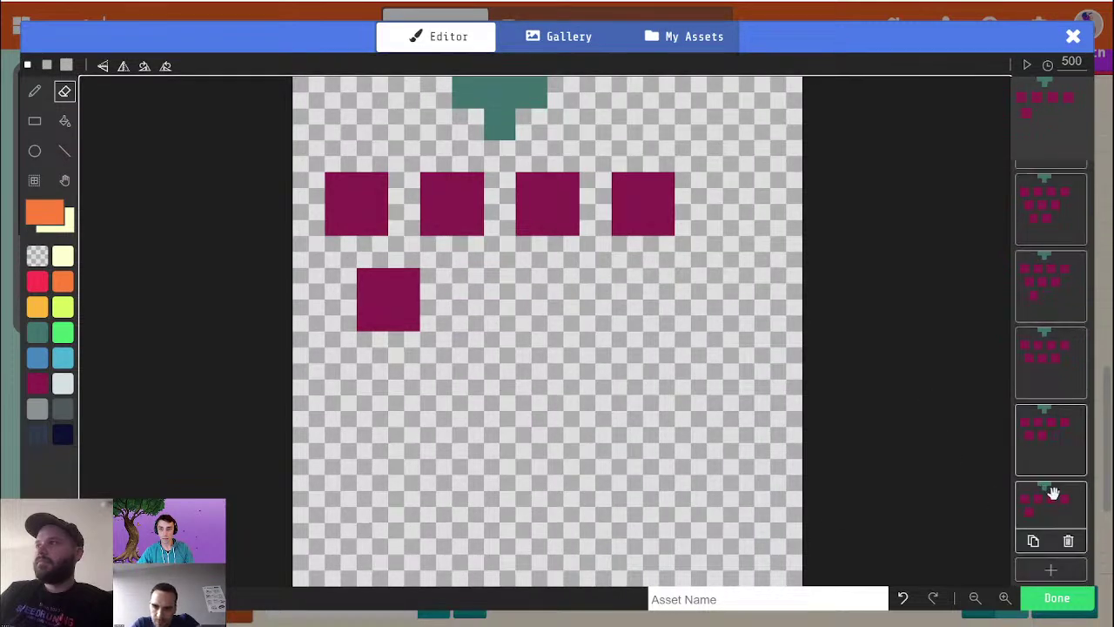
click(1034, 541)
mouse_move(383, 305)
mouse_down()
mouse_move(368, 276)
mouse_move(416, 309)
mouse_up()
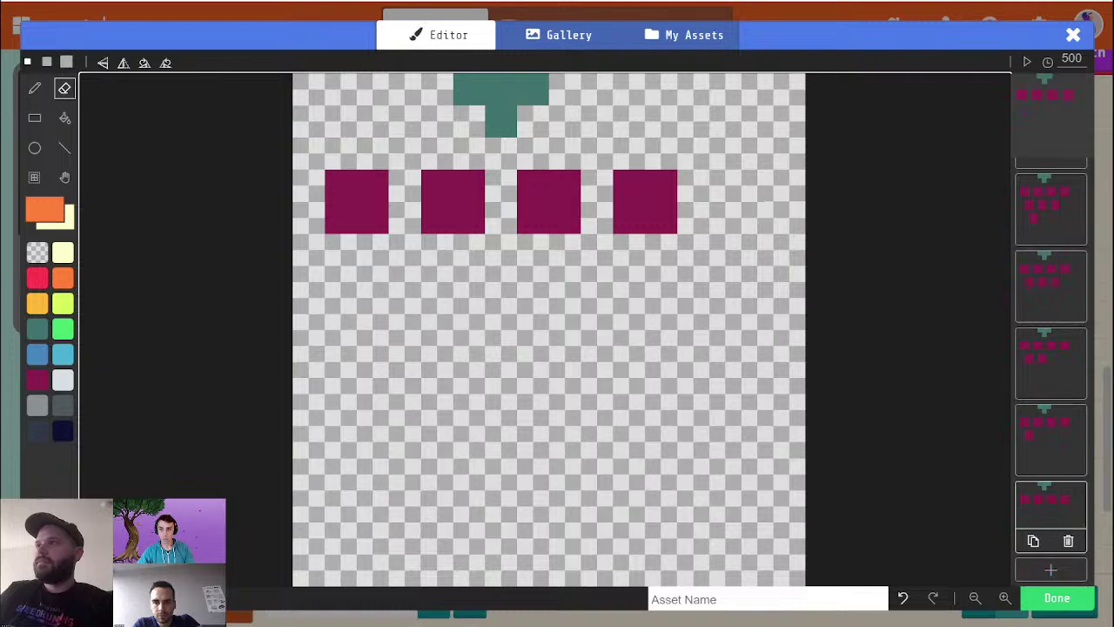
Step: Add three more duplicated frames that remove the top row's grapes one at a time from the right, leaving the leftmost
click(1035, 542)
drag(643, 196, 652, 189)
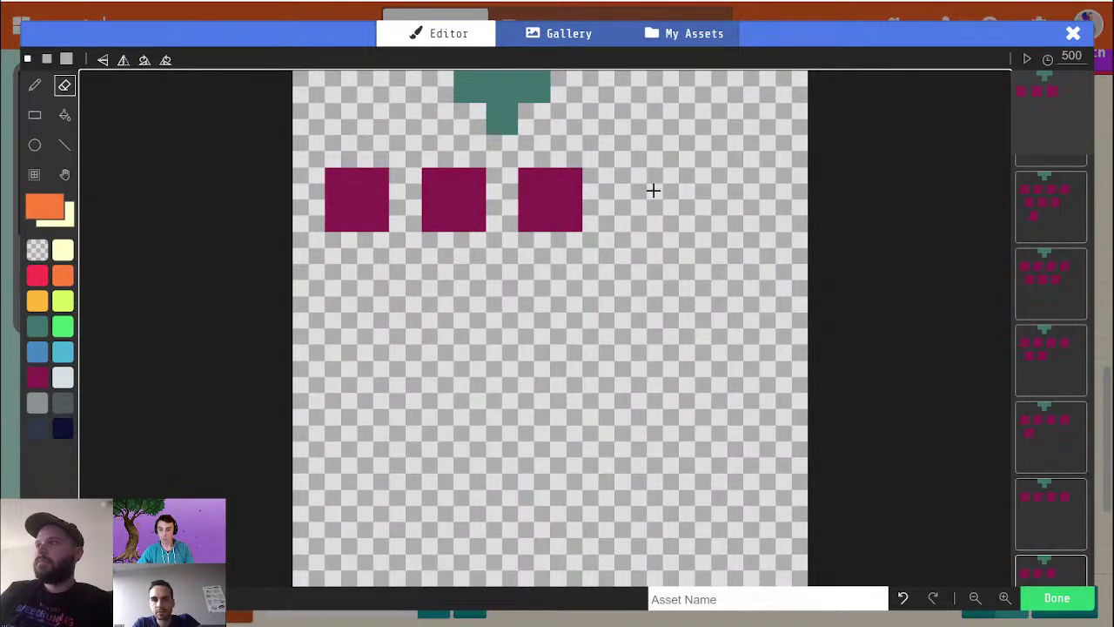
scroll(1073, 383, down, 1)
mouse_move(1048, 523)
mouse_move(566, 215)
mouse_down()
mouse_move(527, 194)
mouse_move(535, 222)
mouse_move(455, 229)
mouse_move(468, 187)
mouse_up()
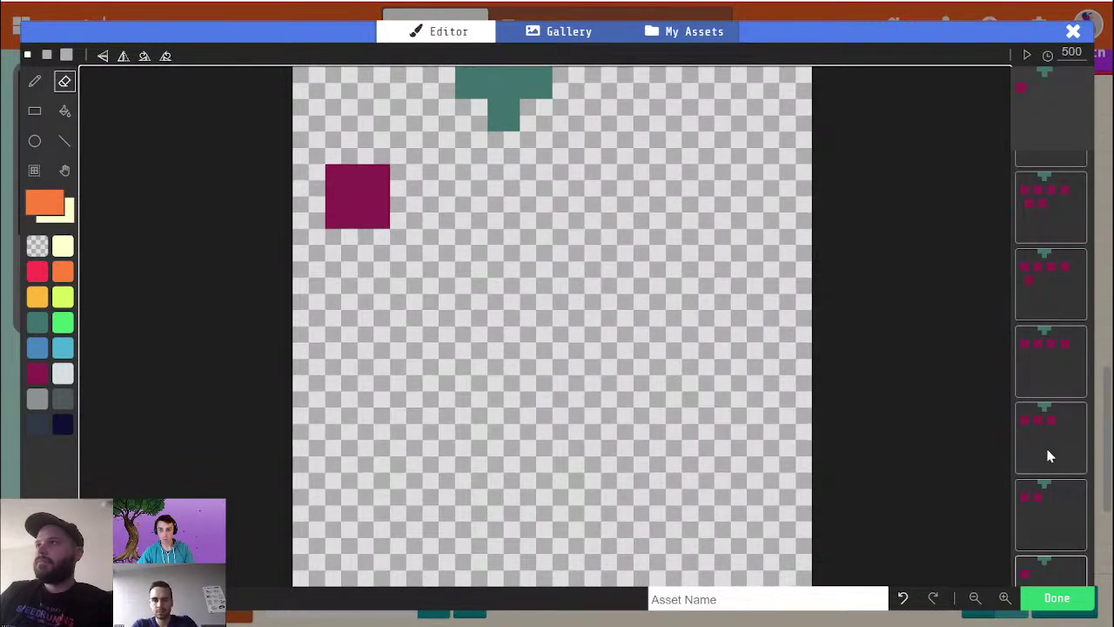
Step: Duplicate the one-grape frame and erase the last grape and the green stem to make an empty final frame
click(1033, 540)
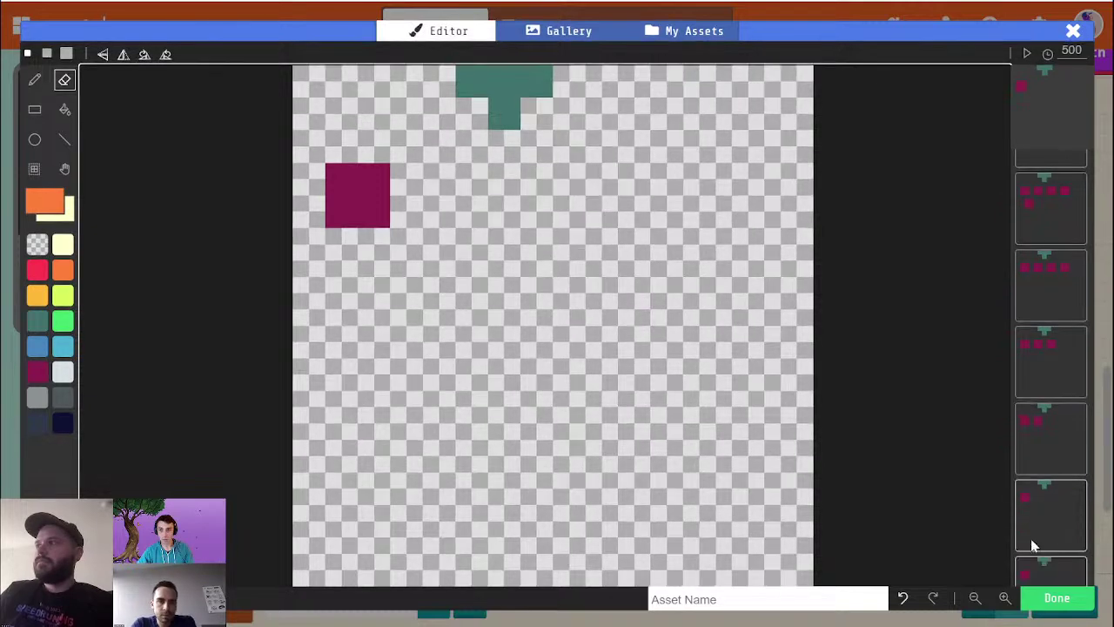
drag(370, 195, 397, 175)
click(505, 81)
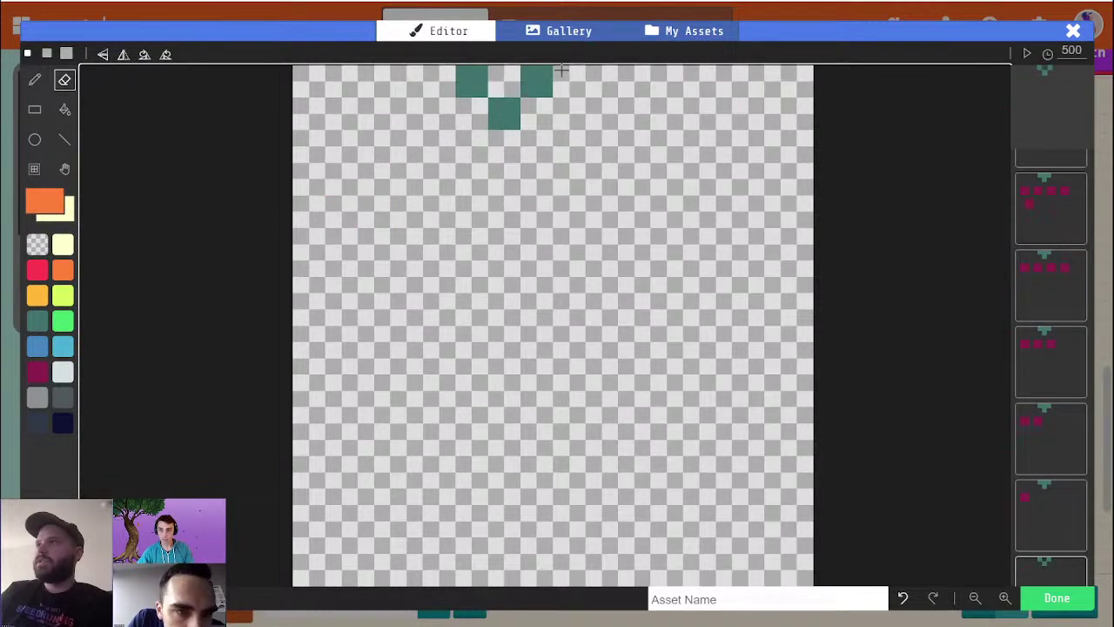
click(504, 113)
click(536, 81)
click(472, 81)
scroll(1044, 314, up, 3)
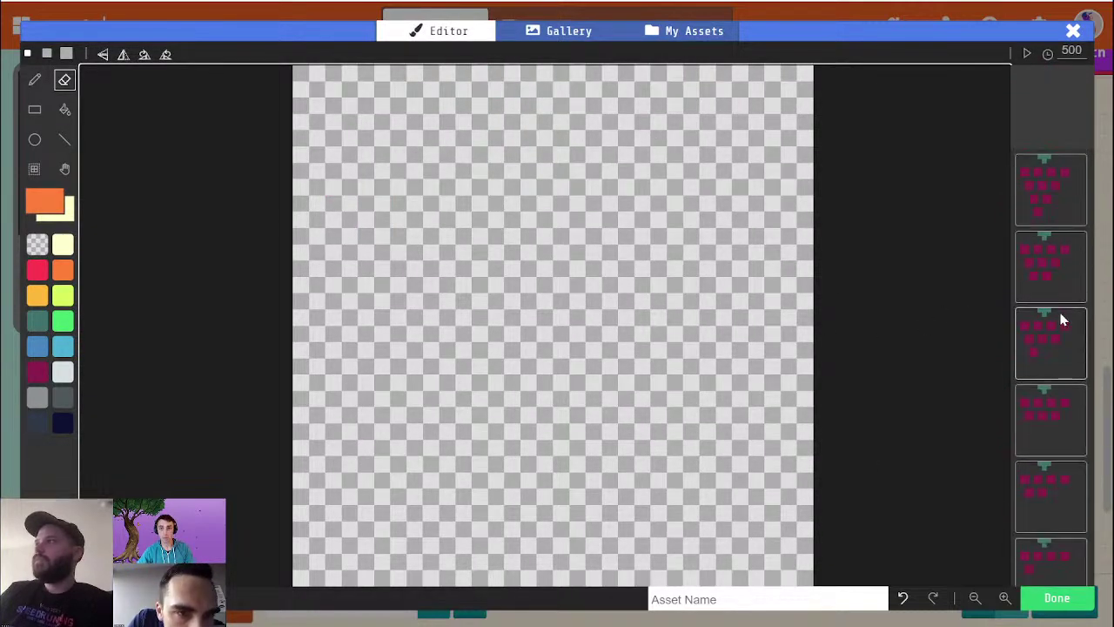
Step: Preview the grape animation and finish editing its frames
click(1026, 55)
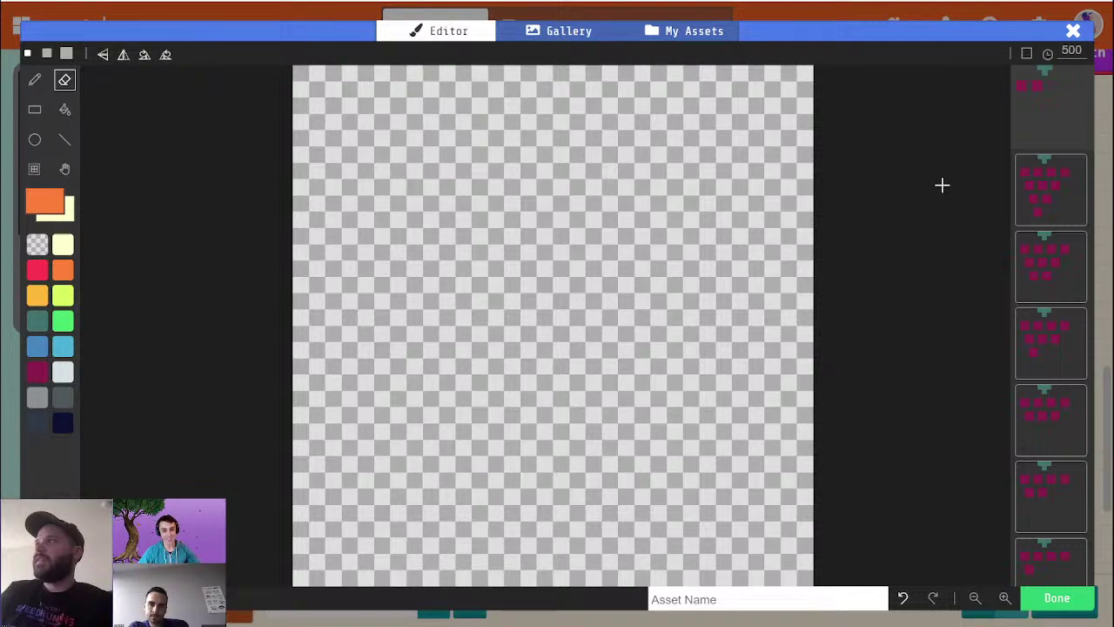
click(1069, 606)
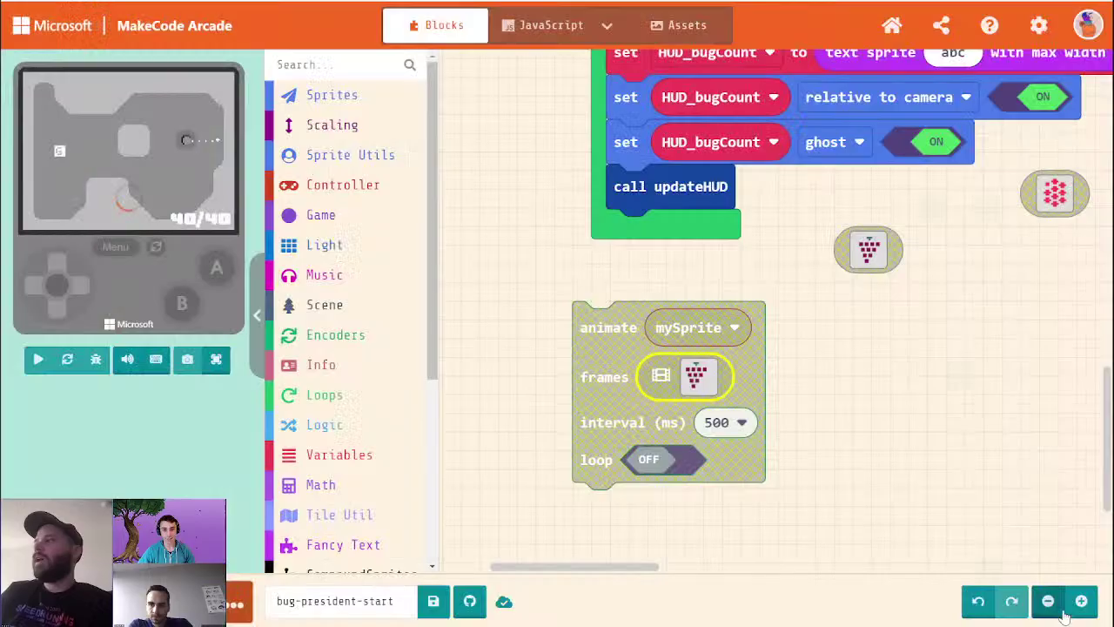
Step: Detach the grape animation frames from the animate block, and delete that block and the two loose fruit image blocks
drag(710, 394, 963, 390)
drag(674, 383, 348, 383)
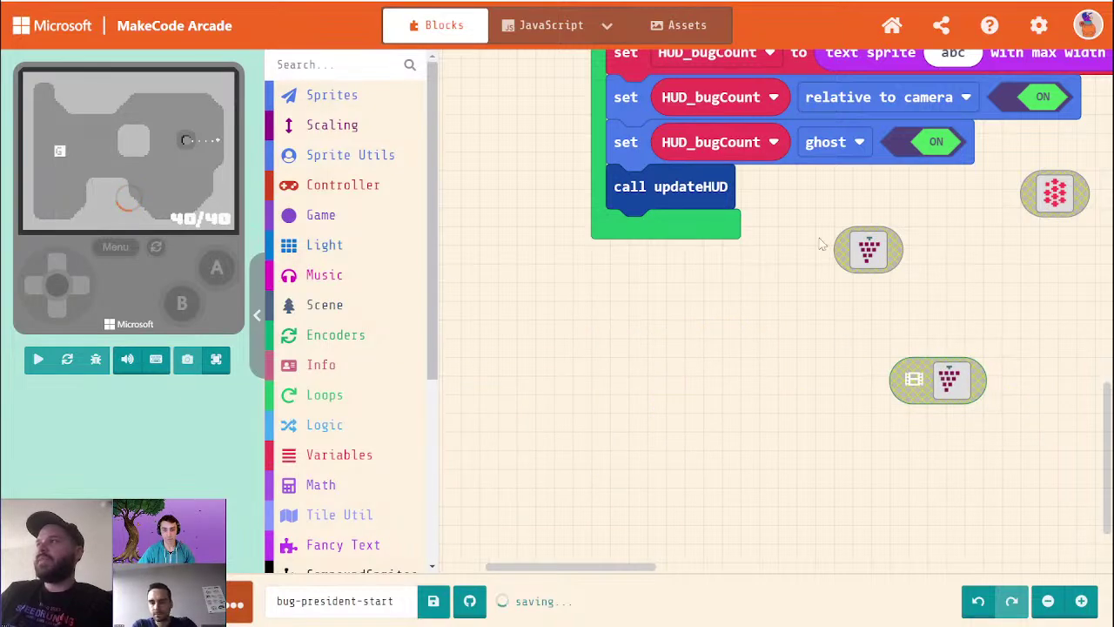
drag(819, 267, 722, 395)
drag(788, 381, 511, 402)
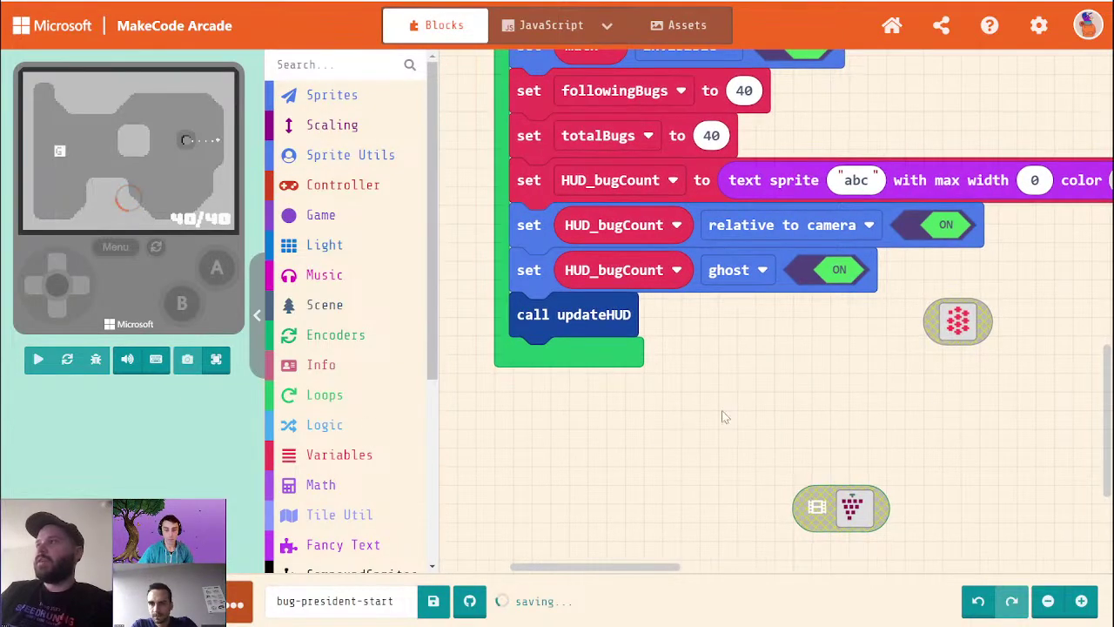
drag(975, 310, 480, 388)
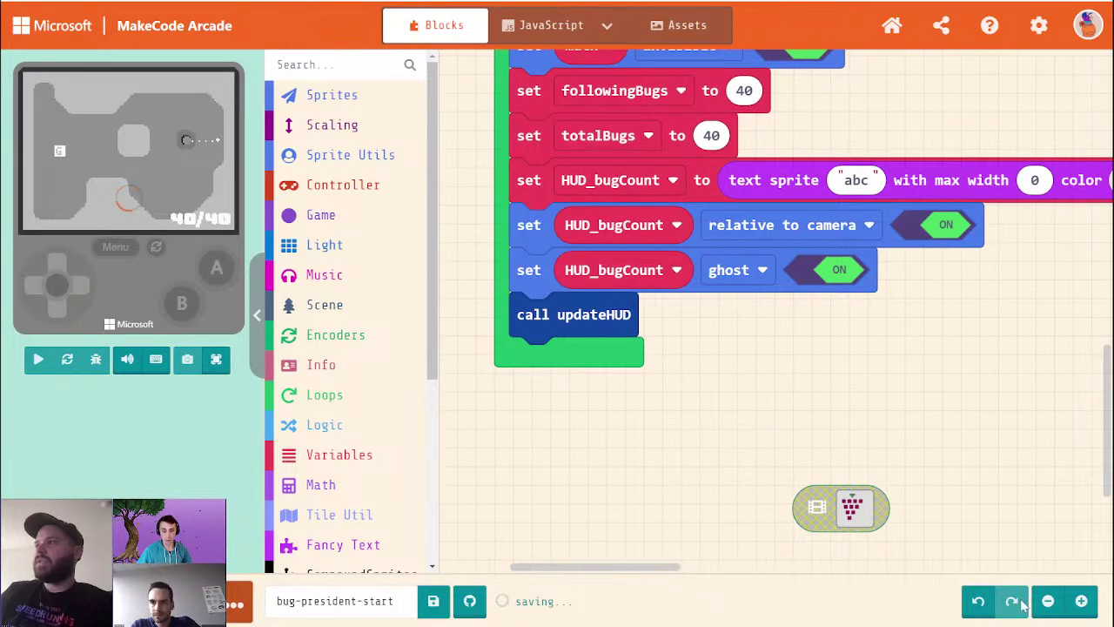
Step: Create a new variable named grapeFrames
click(1049, 600)
click(1048, 601)
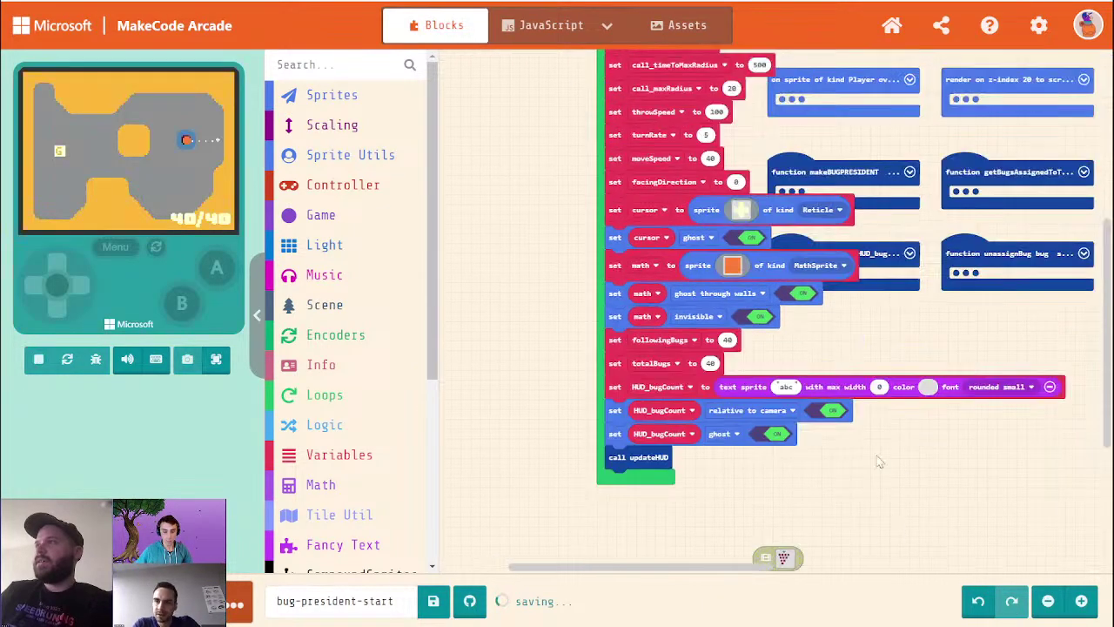
click(339, 455)
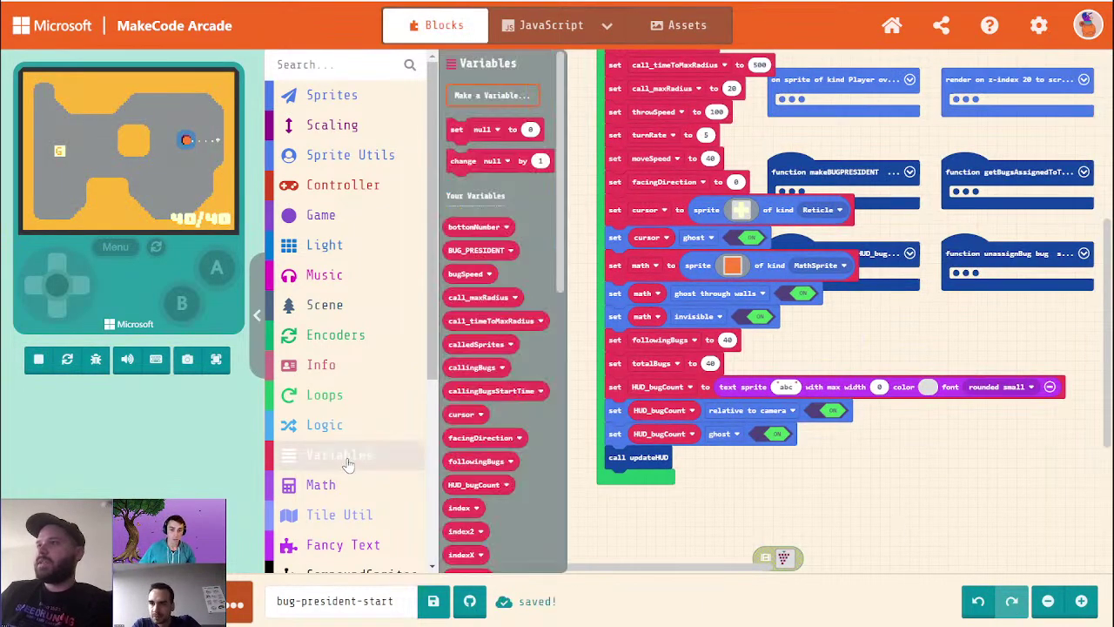
click(490, 96)
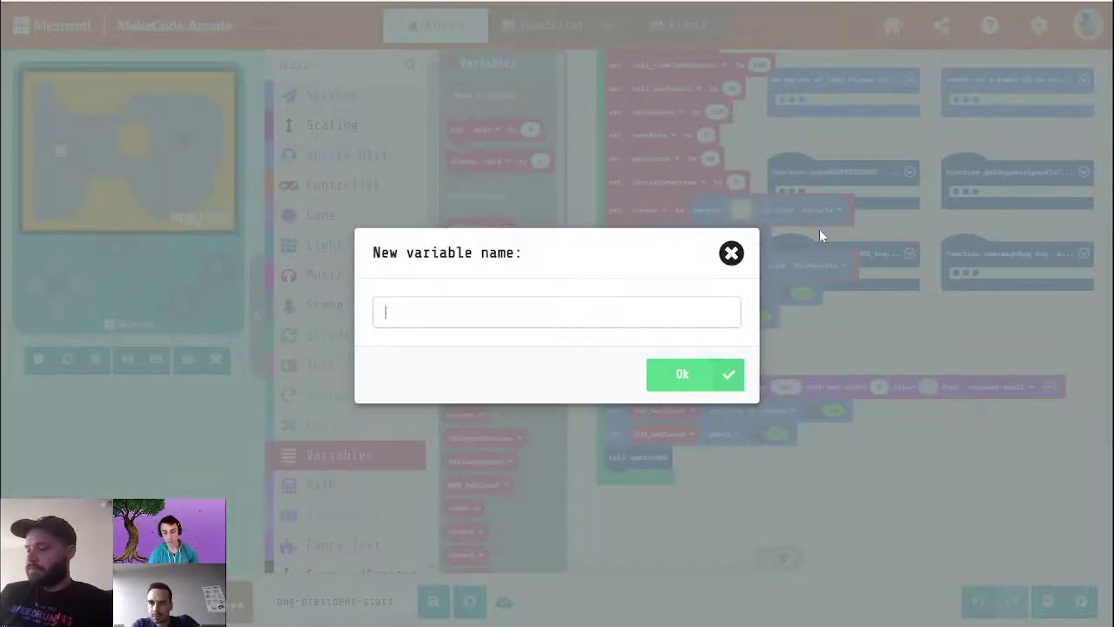
text(grape)
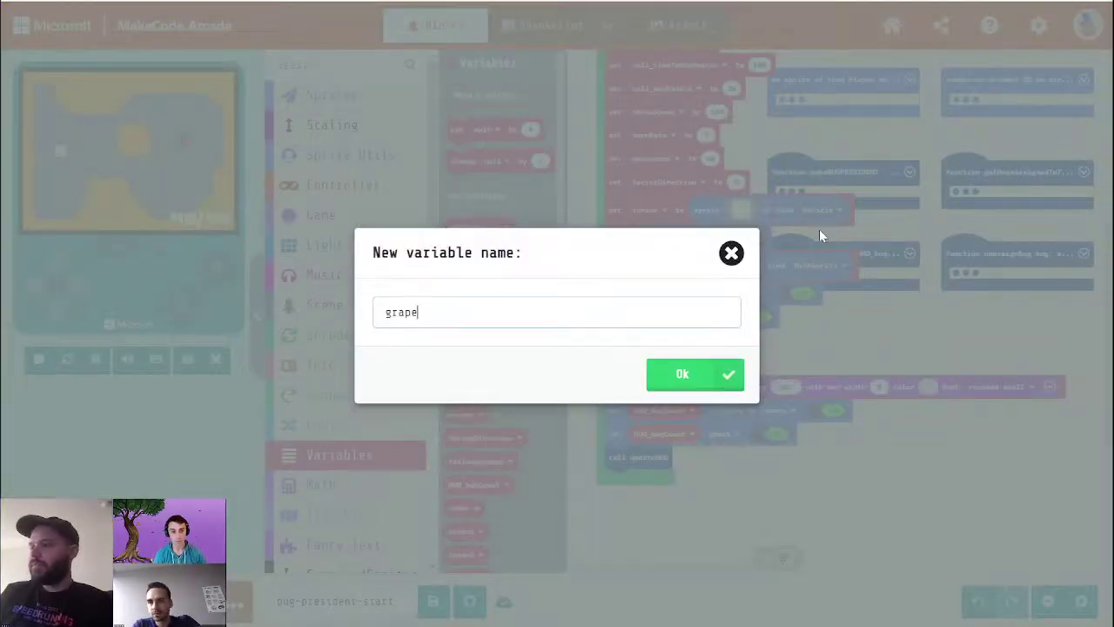
text(Frames)
key(Return)
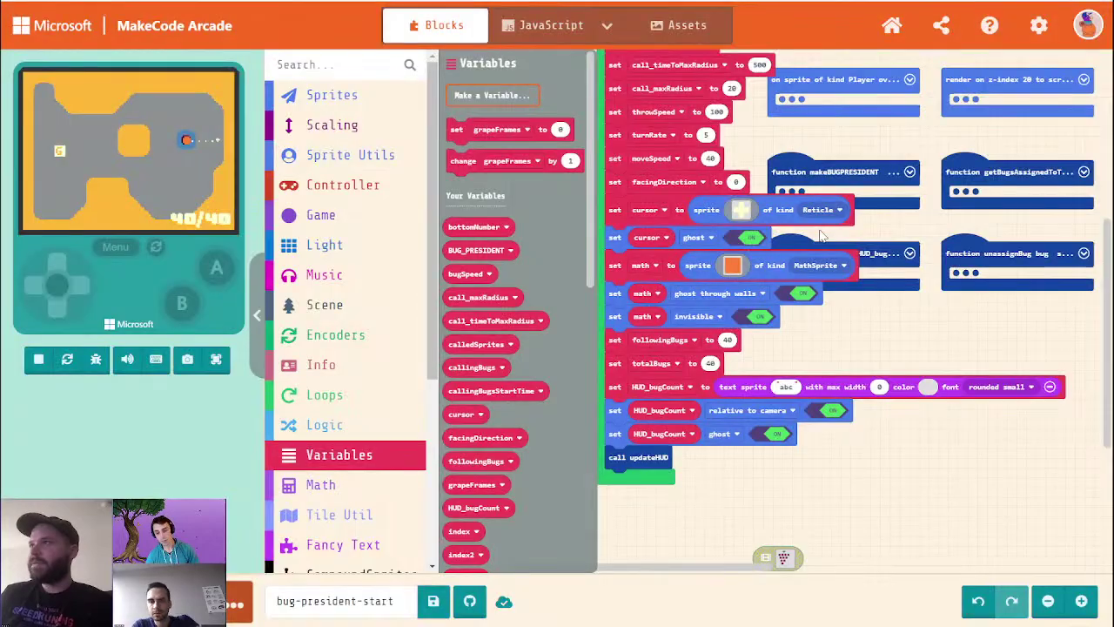
Step: Add a set grapeFrames block after the facingDirection assignment in on start, with the grape animation frames as its value
drag(546, 133, 706, 217)
drag(797, 570, 739, 212)
Step: Move the collapsed tilemap2 loaded event into the empty workspace below the functions and expand it
drag(943, 364, 835, 416)
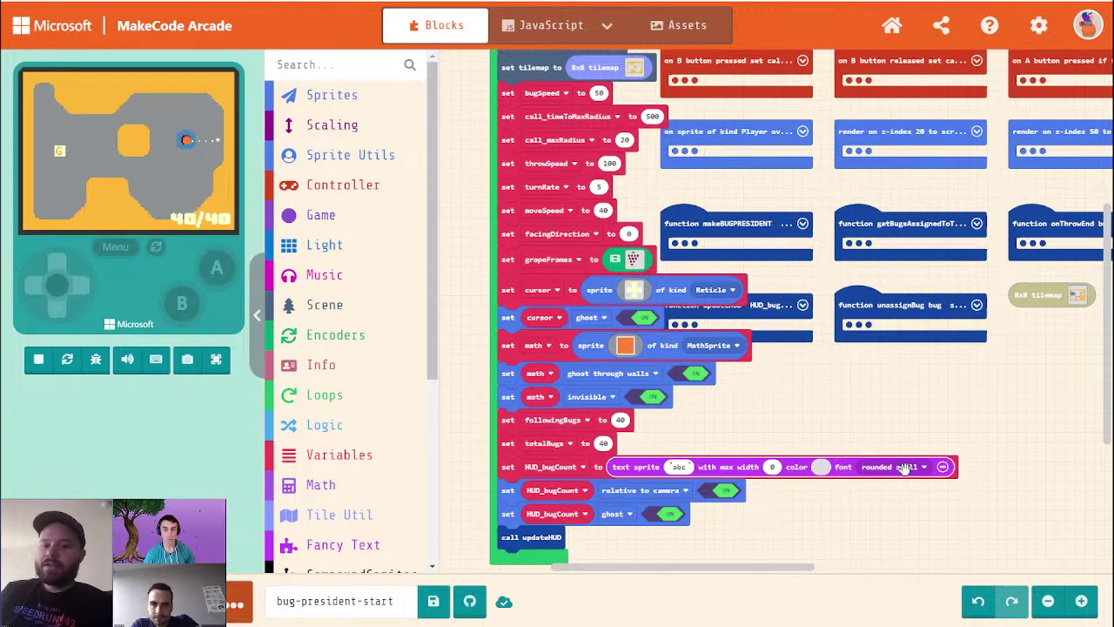
scroll(833, 435, right, 5)
scroll(833, 435, up, 1)
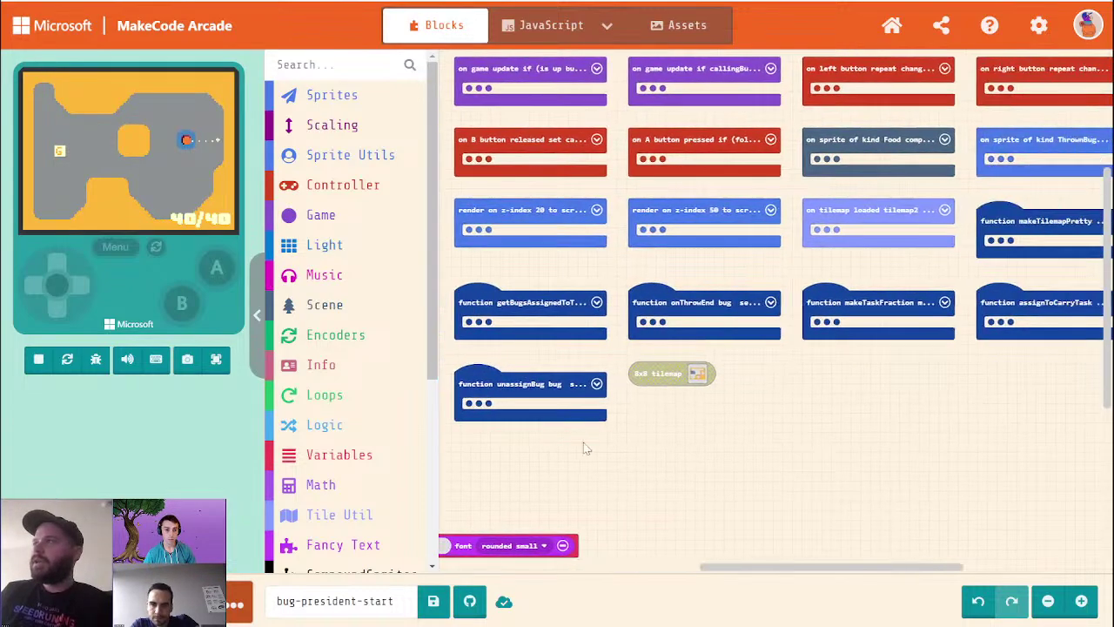
drag(772, 388, 645, 408)
drag(737, 211, 834, 454)
click(839, 230)
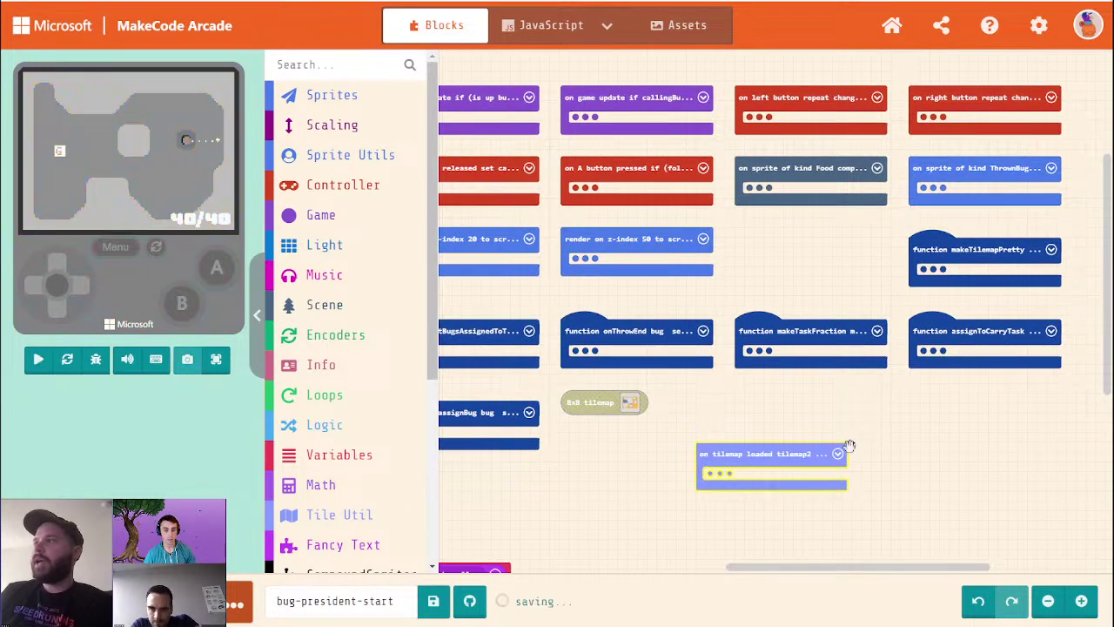
click(837, 454)
Step: Duplicate the loop over the T tile locations and attach the copy directly below it in the tilemap loaded event
scroll(857, 247, down, 5)
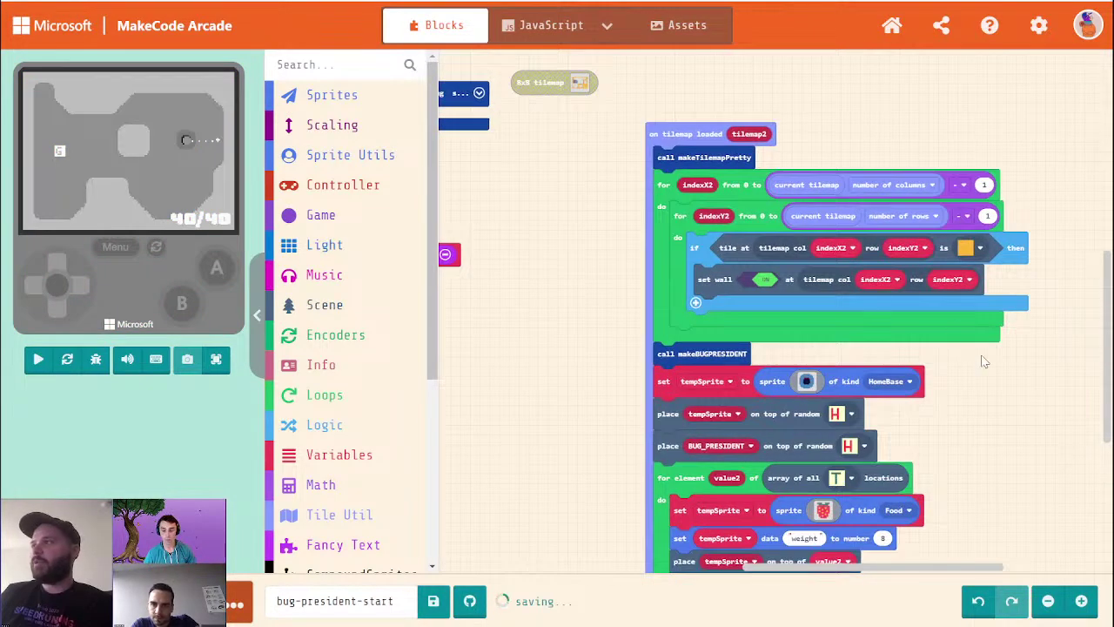
scroll(981, 361, down, 5)
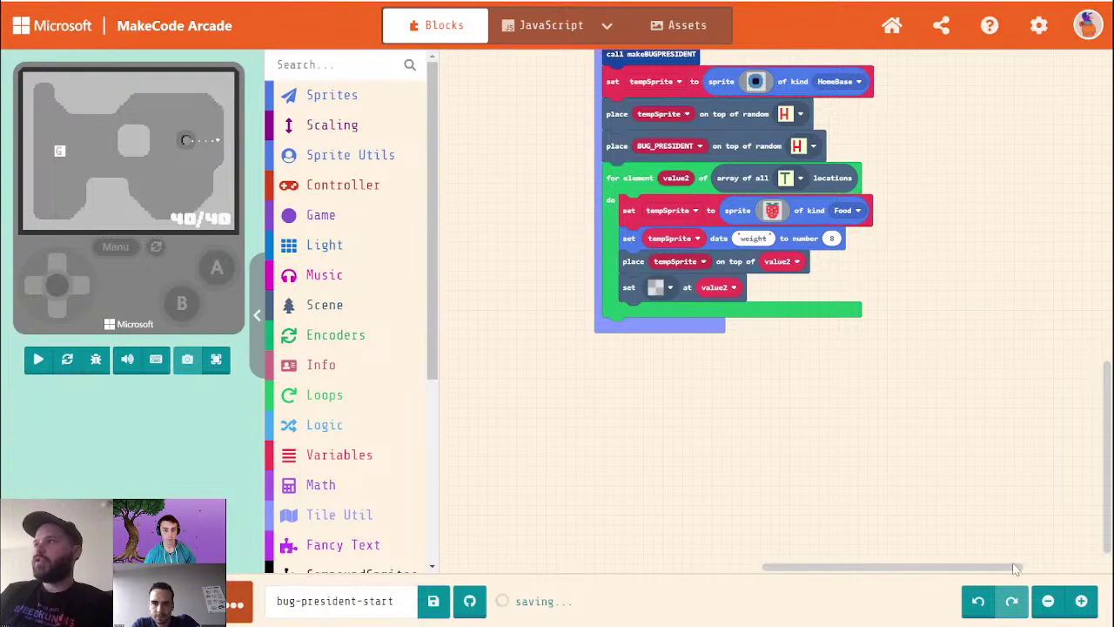
click(1081, 600)
drag(1007, 217, 959, 347)
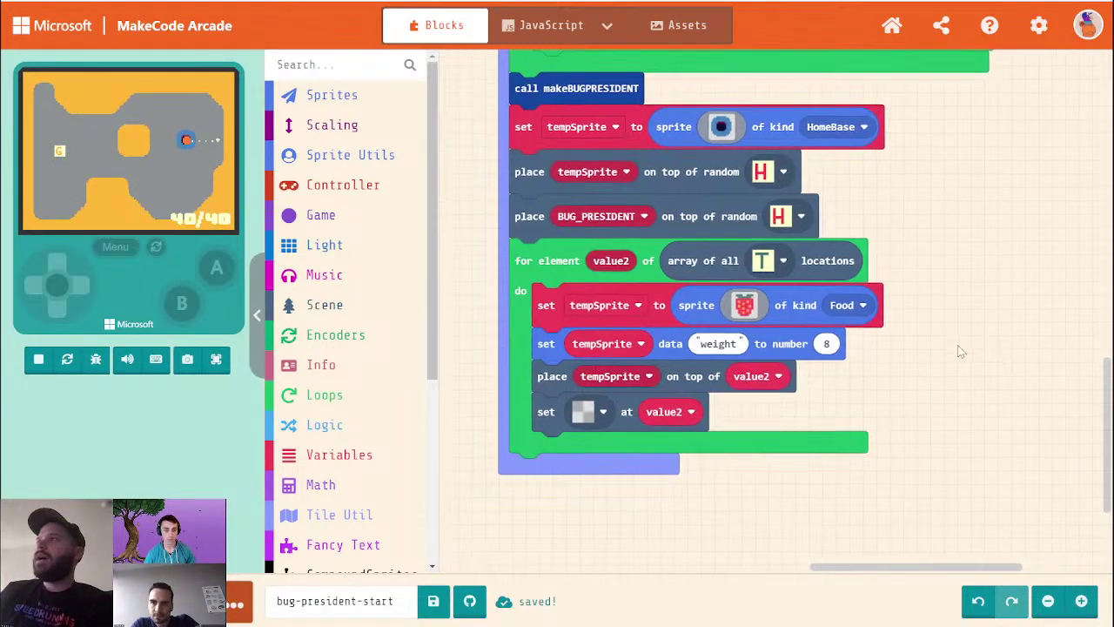
right_click(571, 257)
click(604, 275)
drag(641, 377, 578, 475)
scroll(1024, 391, down, 3)
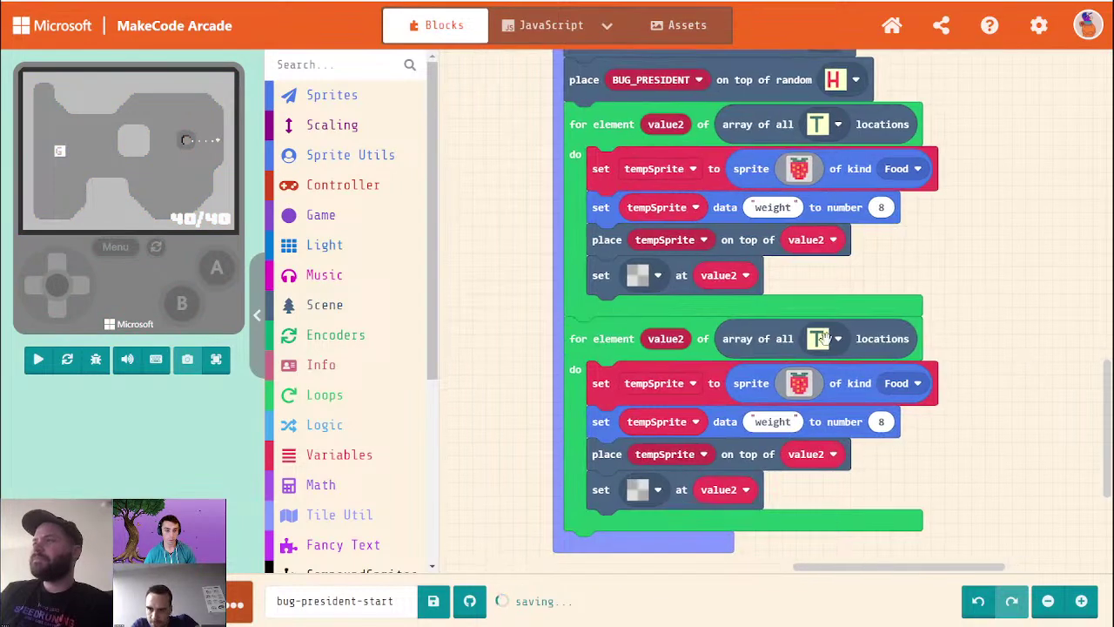
Step: Set the duplicated loop to use all locations of the G tile
click(818, 341)
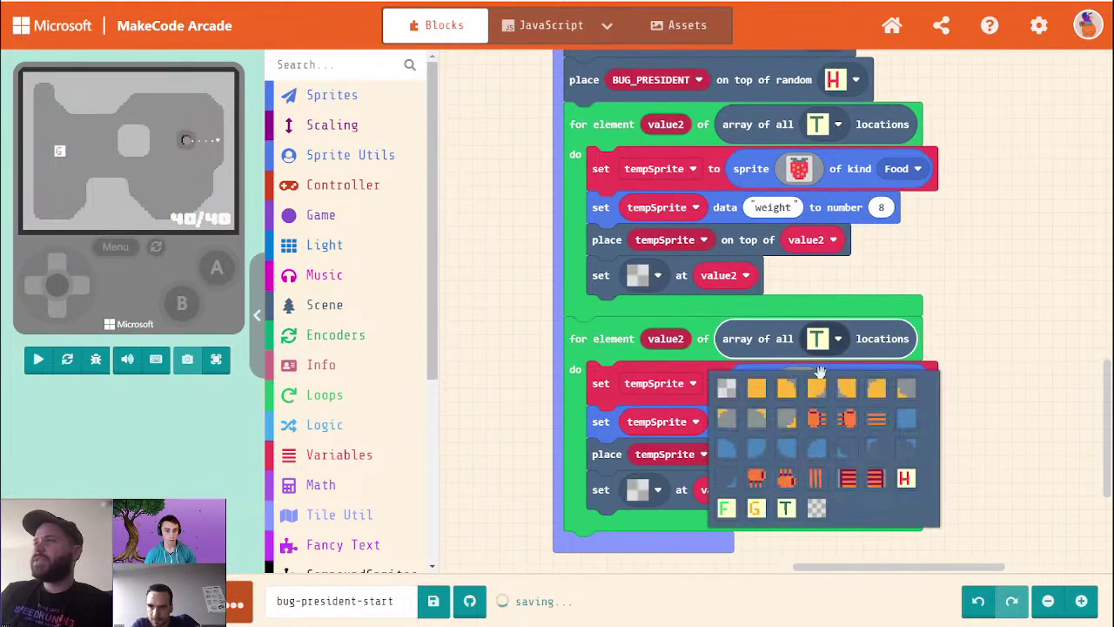
click(755, 509)
drag(921, 485, 935, 423)
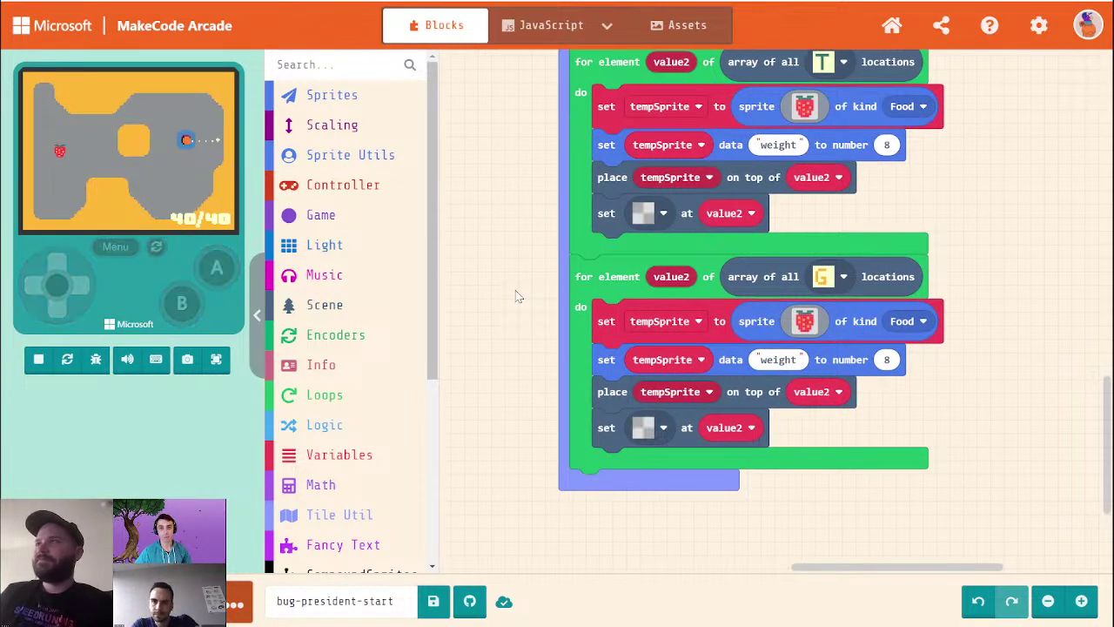
Step: Create a new sprite kind named Grapes for the sprite in the G tile loop
click(912, 321)
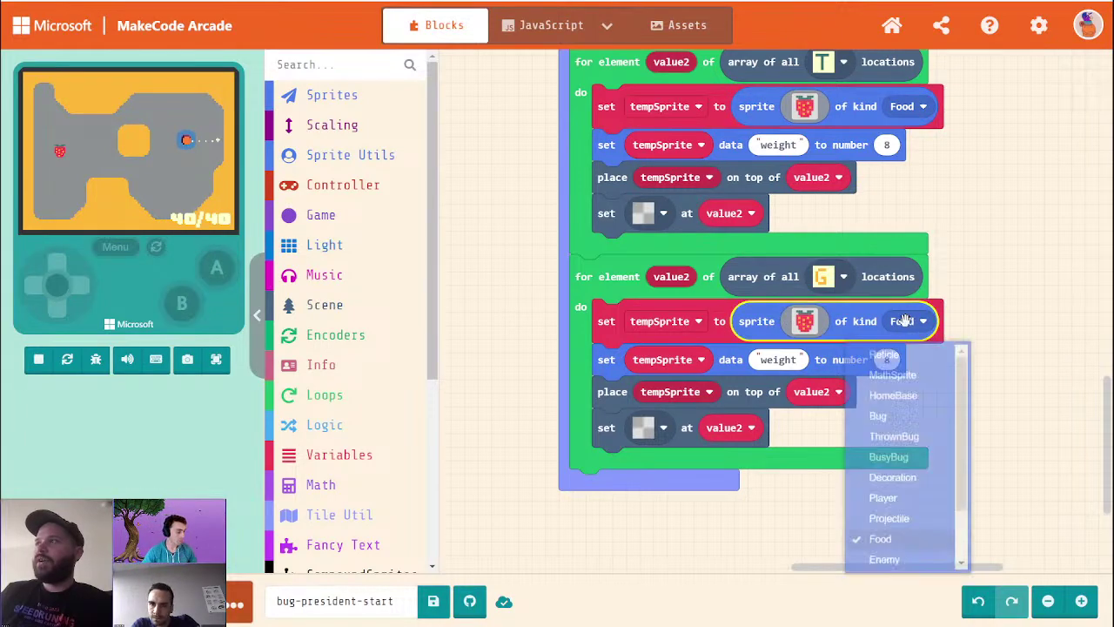
scroll(886, 557, down, 2)
click(906, 517)
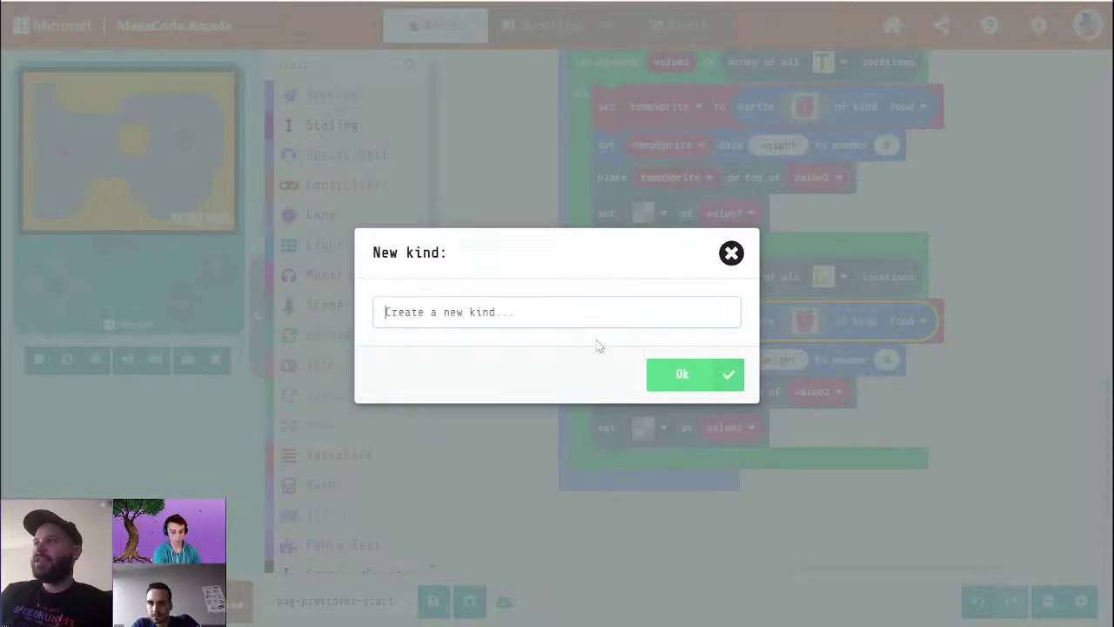
text(Grapes)
key(Return)
click(494, 210)
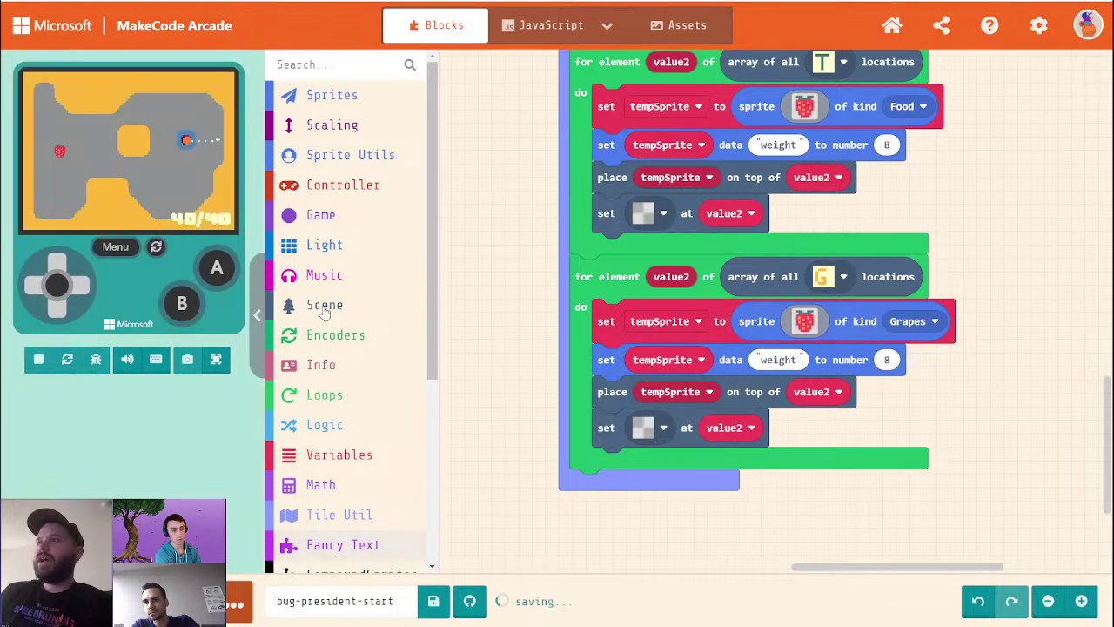
Step: Replace the berry image in the Grapes sprite block with an array block that gets the value at index 0
scroll(322, 348, down, 4)
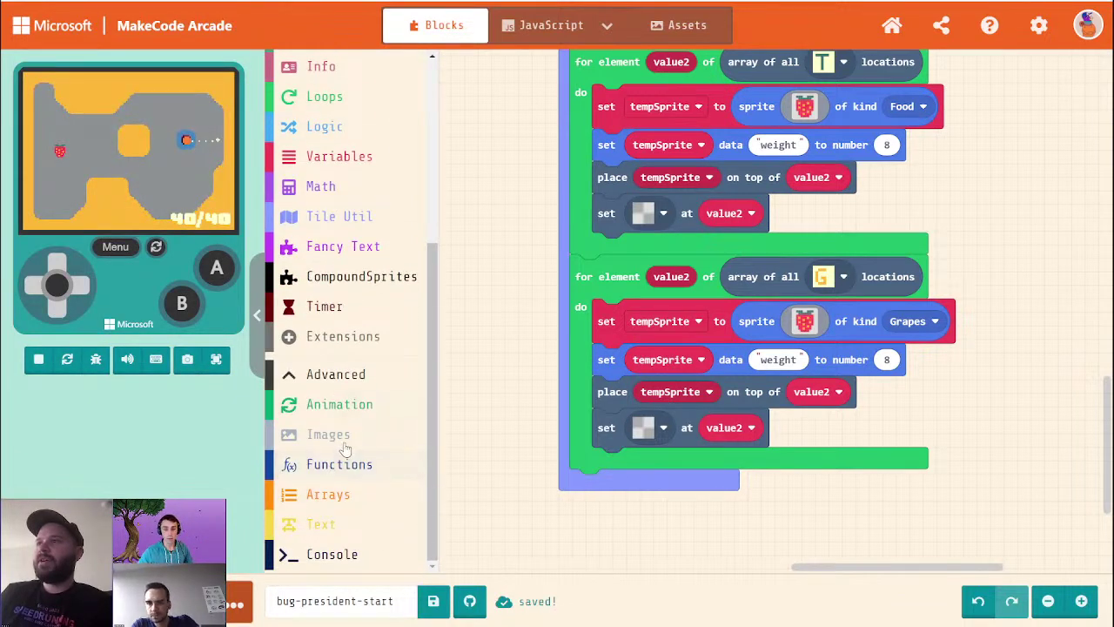
click(329, 494)
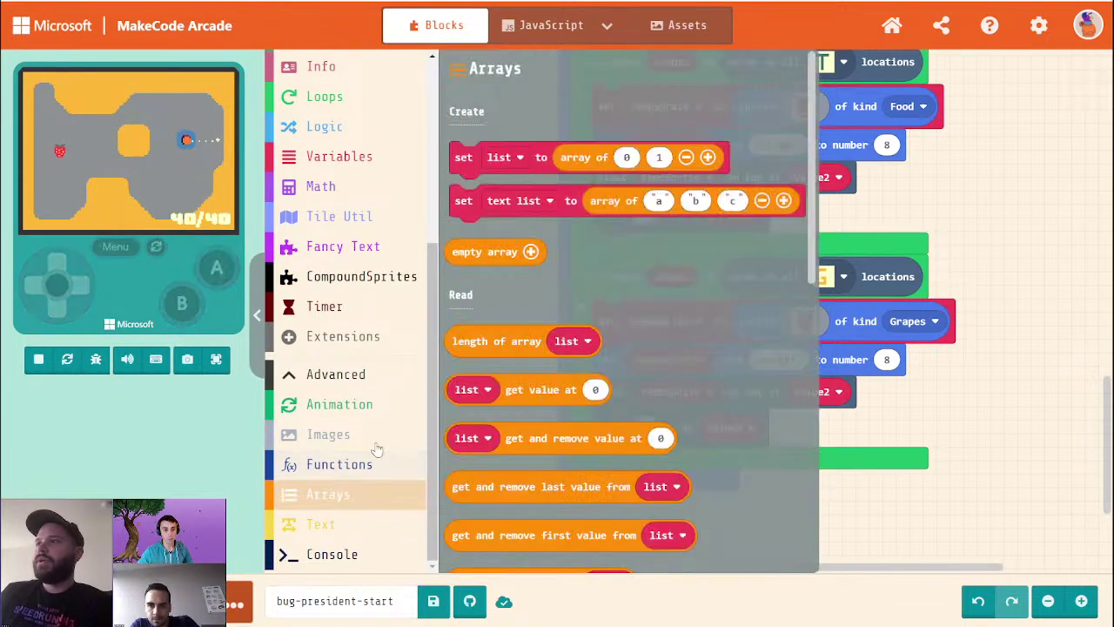
drag(525, 390, 871, 321)
Step: Select grapeFrames as the array the Grapes sprite takes its image from
click(823, 320)
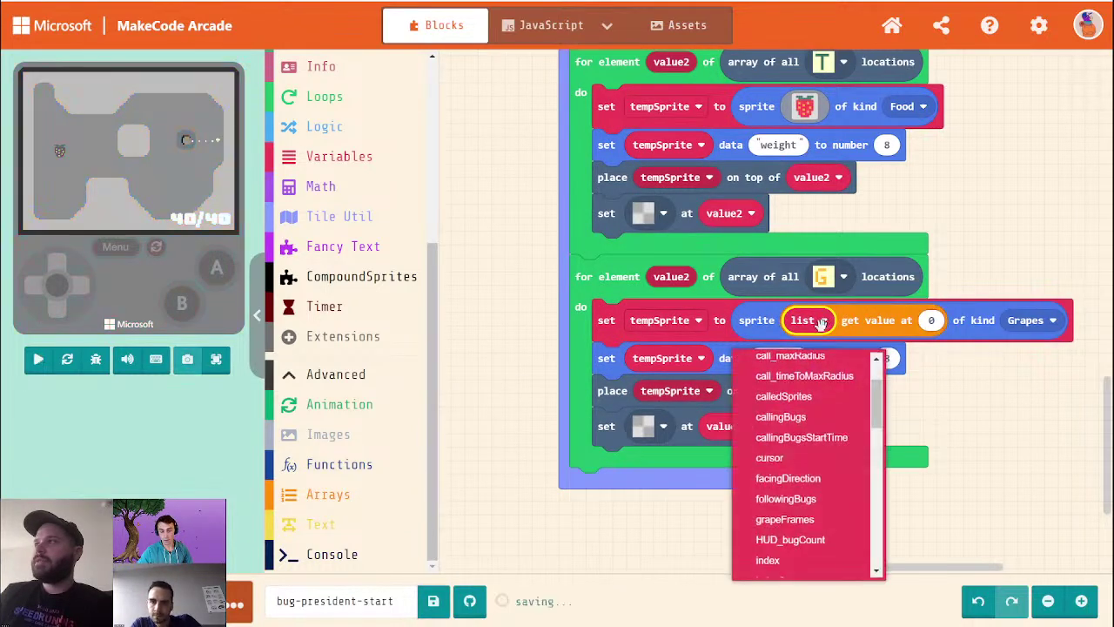
scroll(805, 505, down, 2)
scroll(805, 523, down, 3)
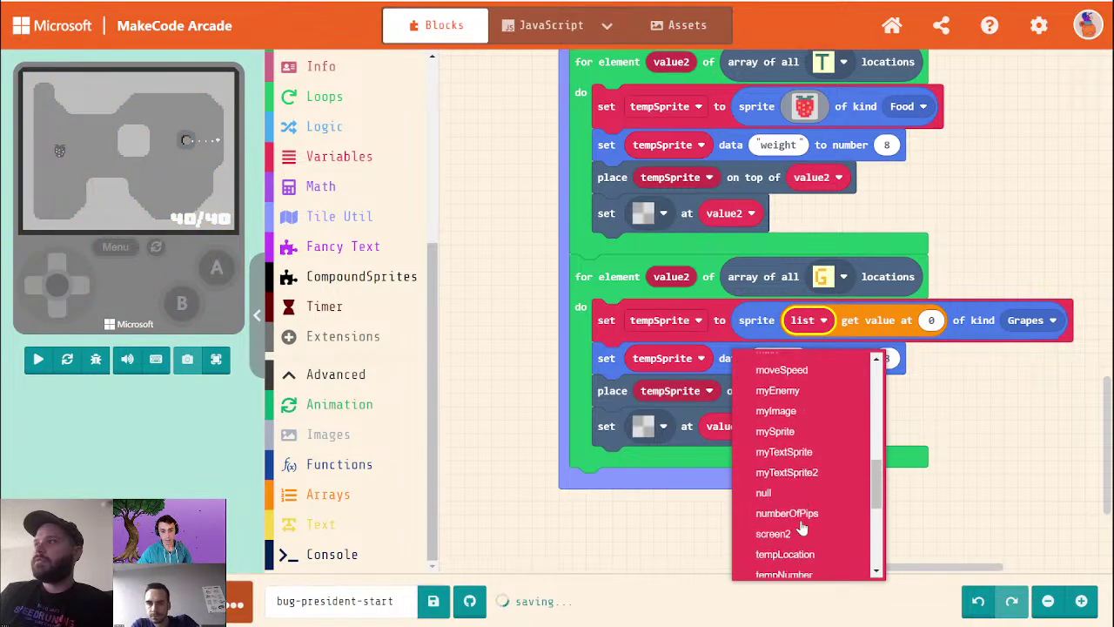
scroll(796, 524, up, 5)
scroll(818, 427, down, 2)
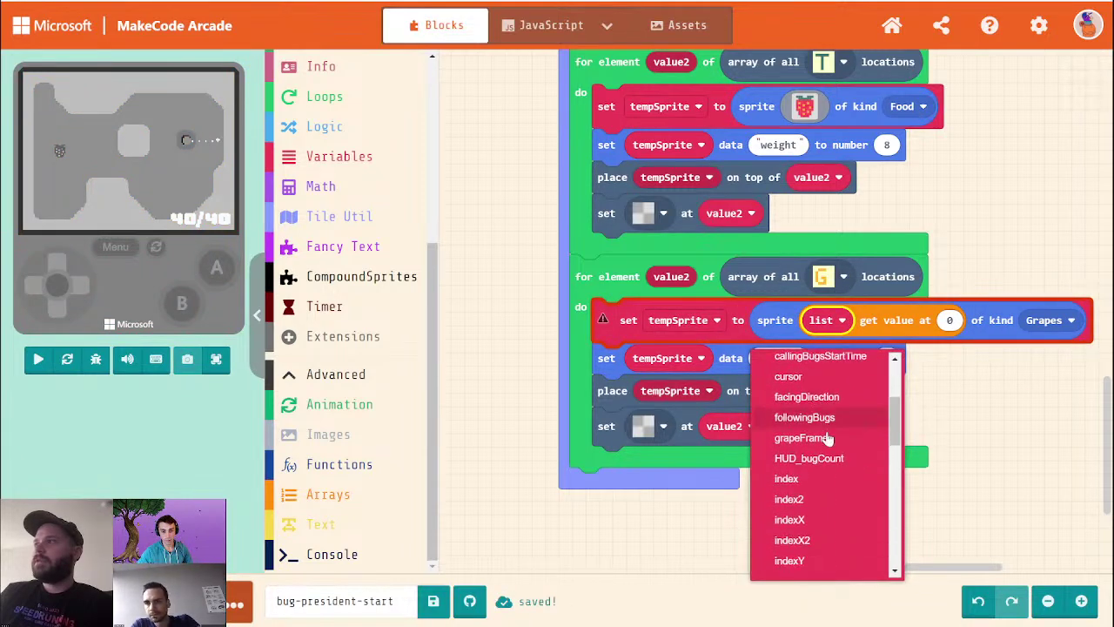
scroll(832, 454, down, 2)
scroll(831, 454, down, 5)
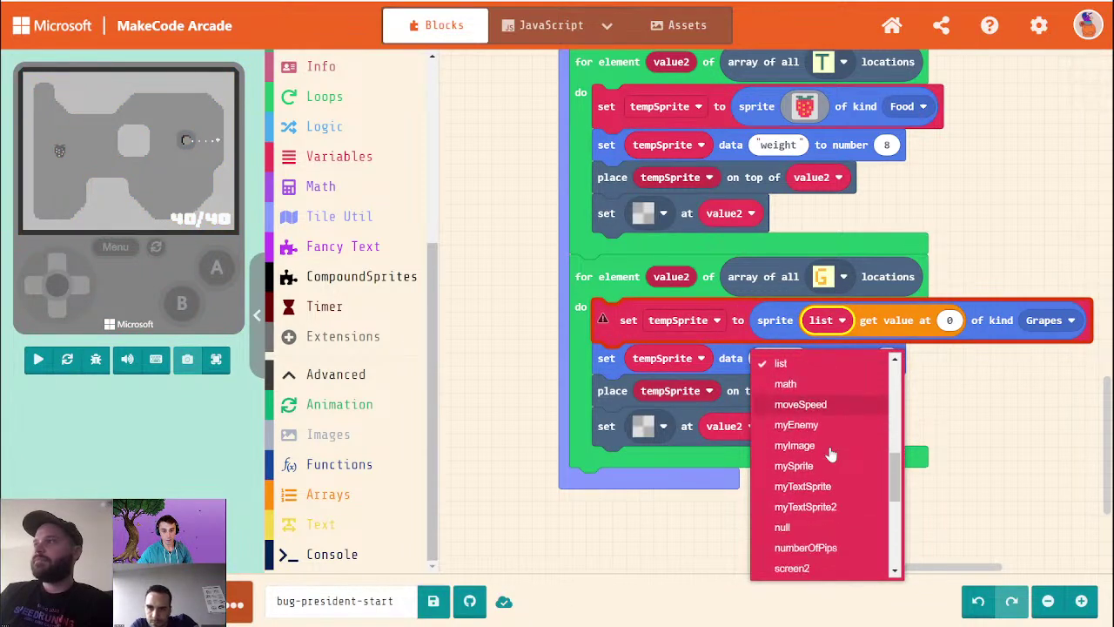
scroll(831, 454, down, 3)
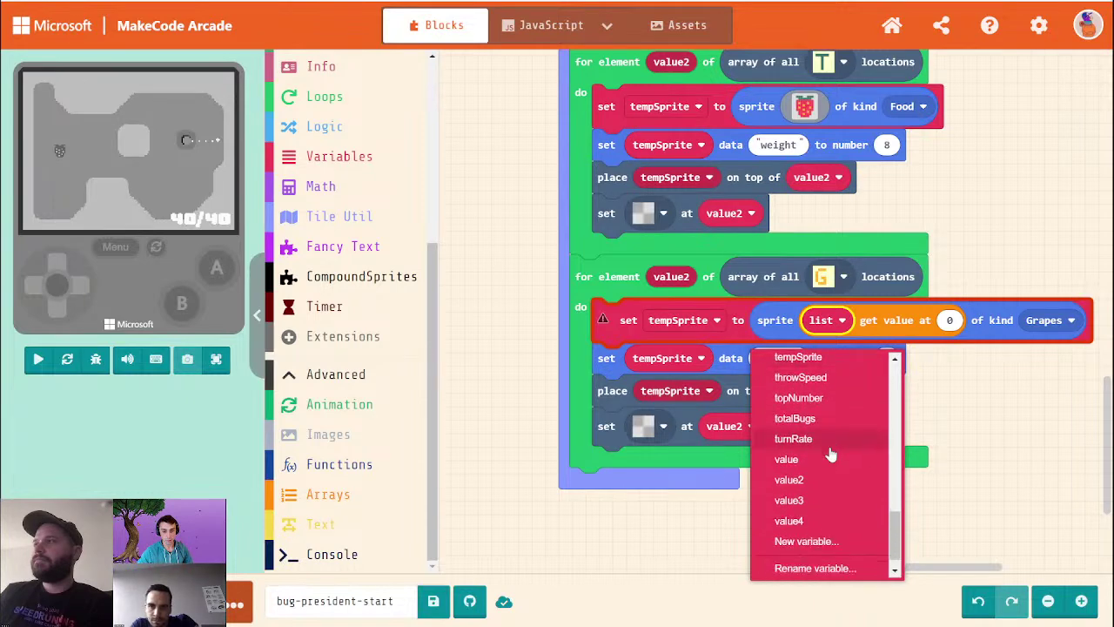
scroll(832, 454, up, 4)
scroll(830, 451, up, 5)
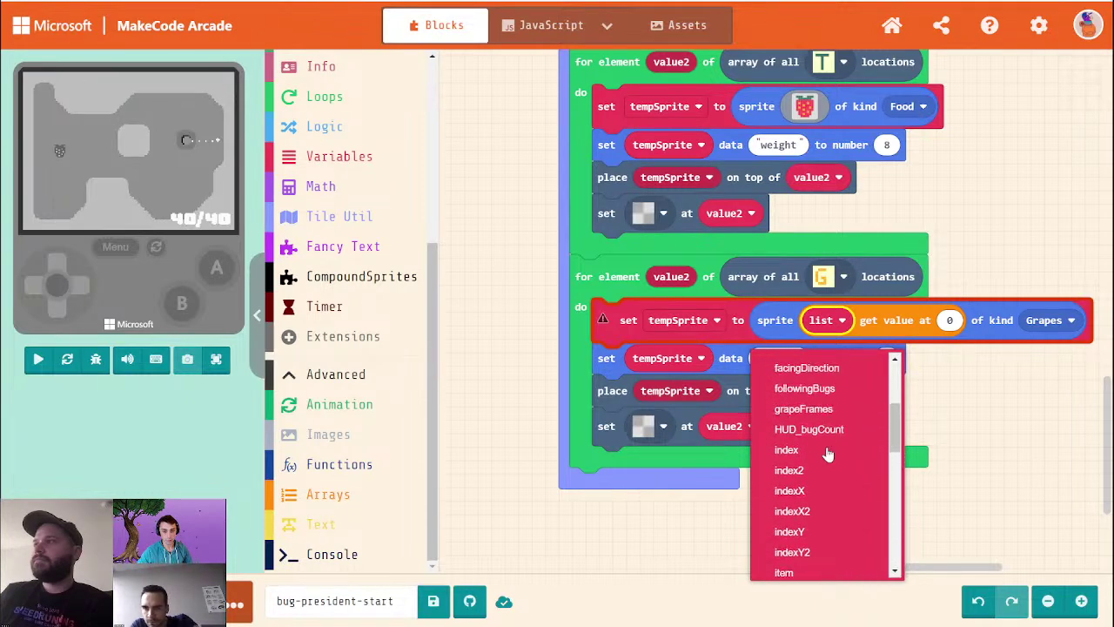
click(814, 416)
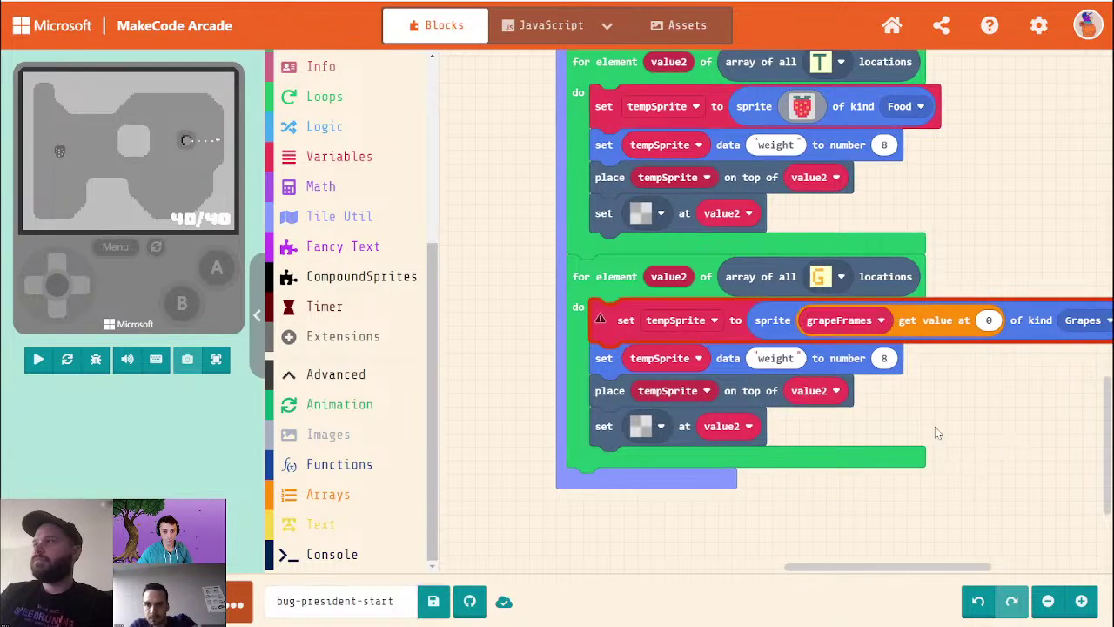
Step: Move the grapeFrames assignment to the beginning of the on start block
drag(946, 440, 890, 422)
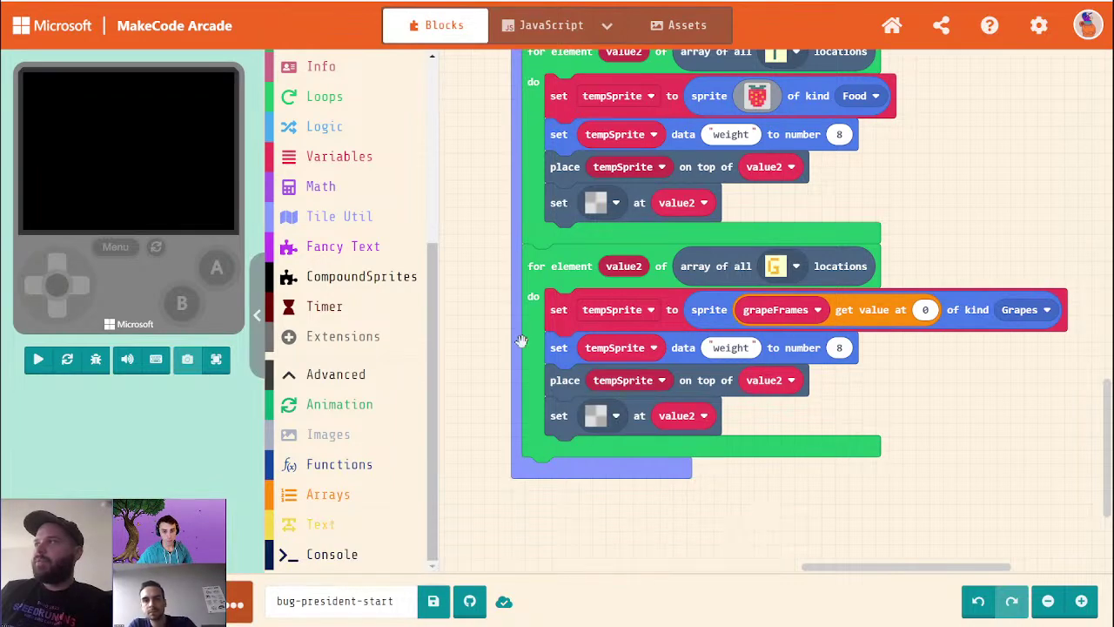
click(1050, 598)
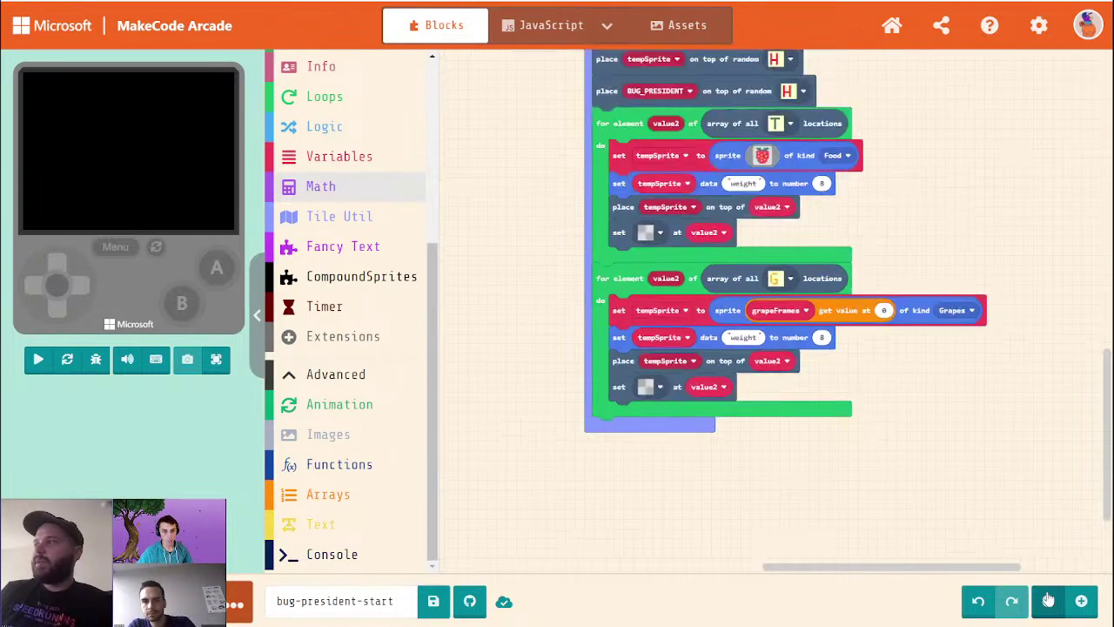
click(1050, 599)
drag(520, 193, 1086, 591)
click(1082, 599)
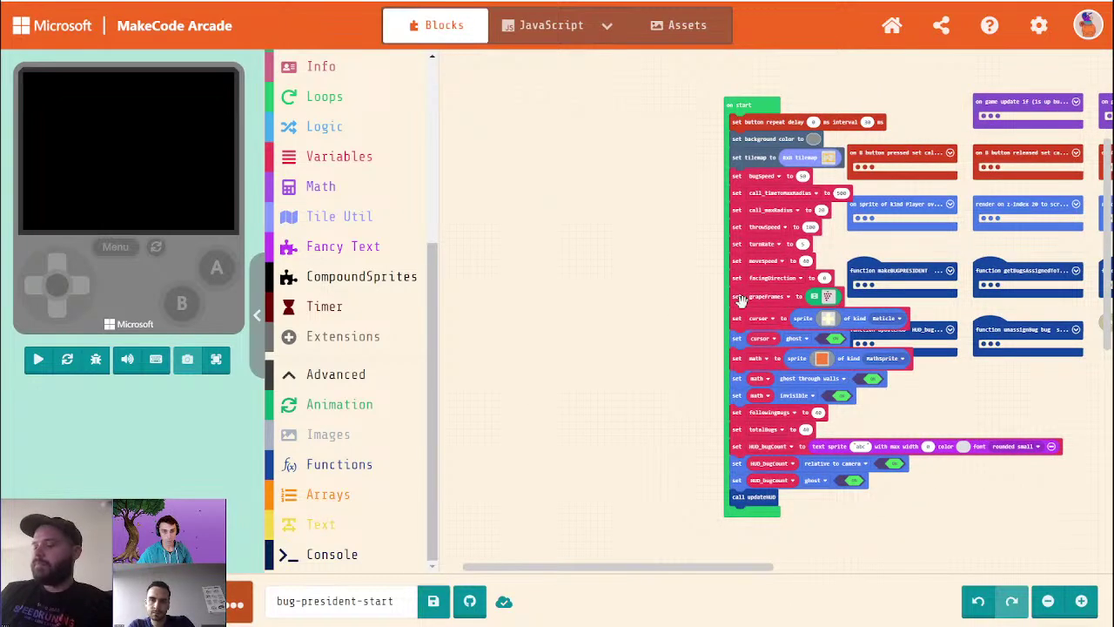
drag(771, 293, 770, 113)
drag(942, 482, 494, 118)
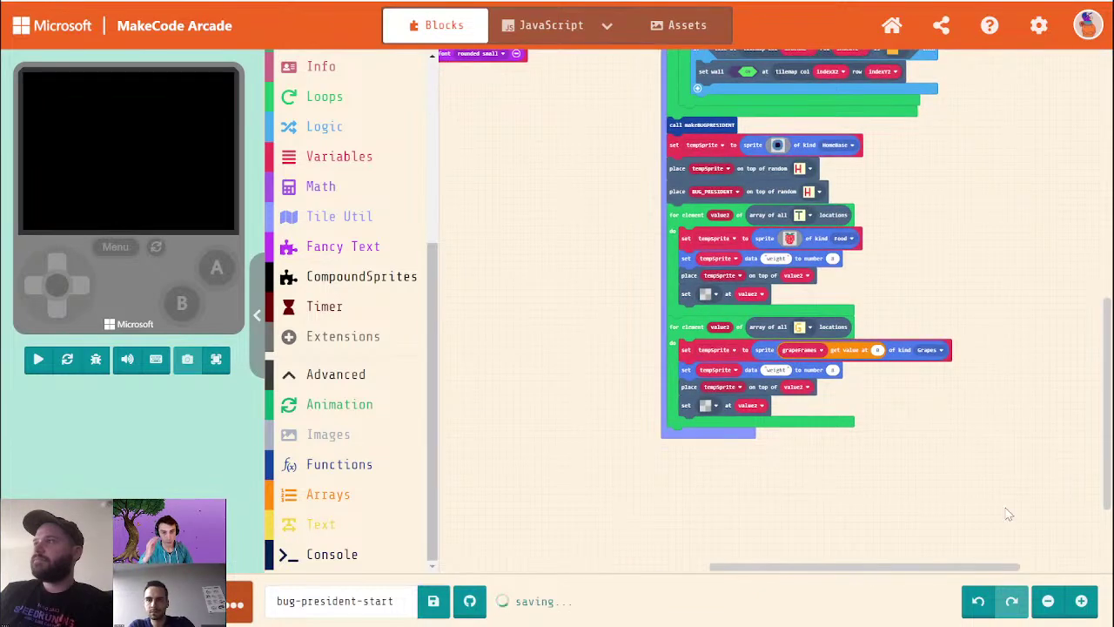
Step: Look at the grapes sprite on the map in the full-screen simulator, then return to the blocks
click(1080, 602)
click(1080, 603)
drag(975, 491, 962, 418)
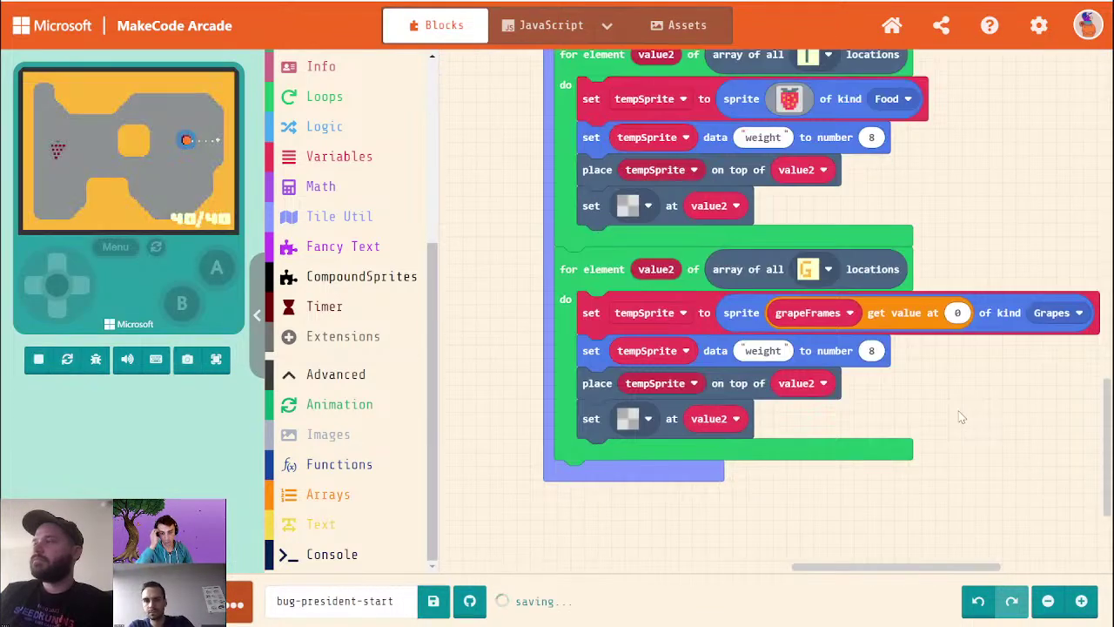
click(216, 359)
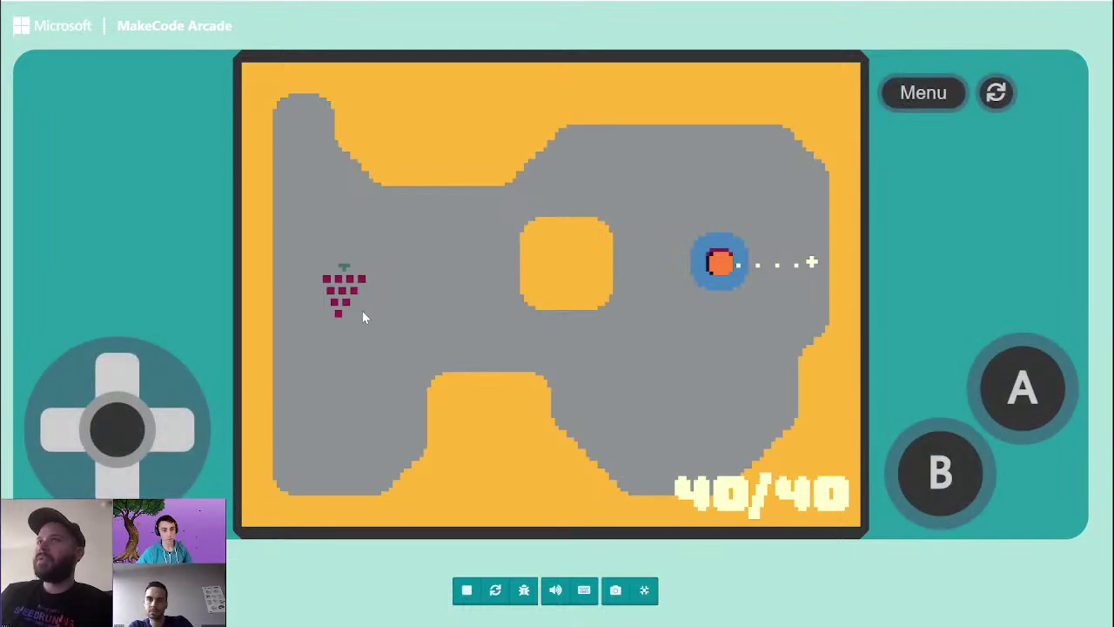
click(644, 591)
Step: Delete the drawn frames of the grapeFrames animation in on start, leaving only the single blank frame
drag(446, 213, 830, 367)
drag(493, 496, 994, 547)
drag(726, 345, 1005, 477)
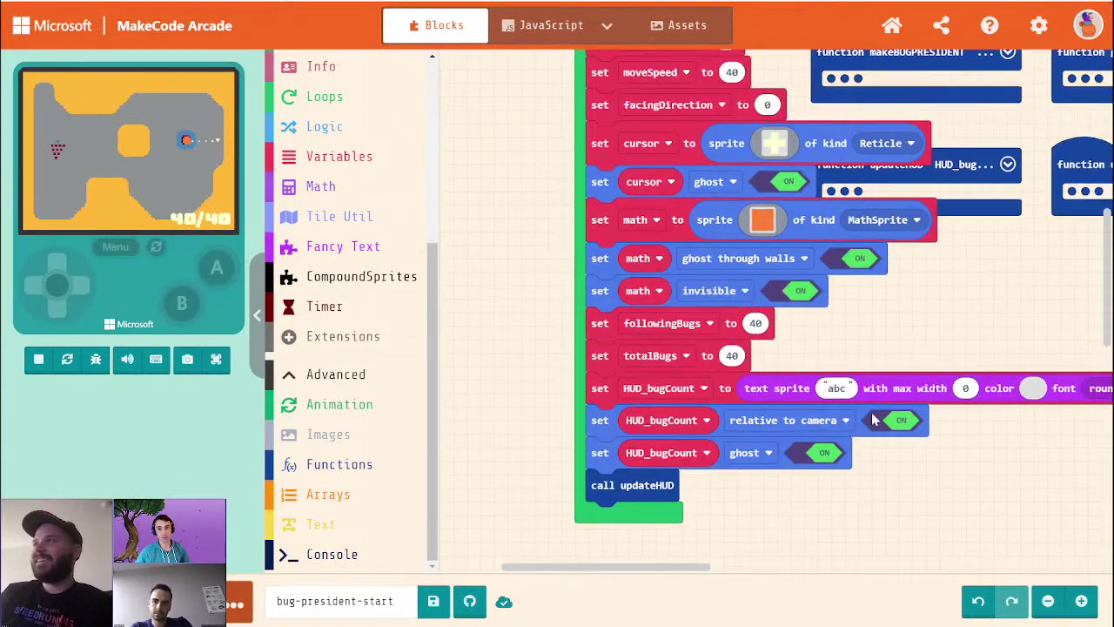
scroll(879, 357, up, 5)
click(844, 87)
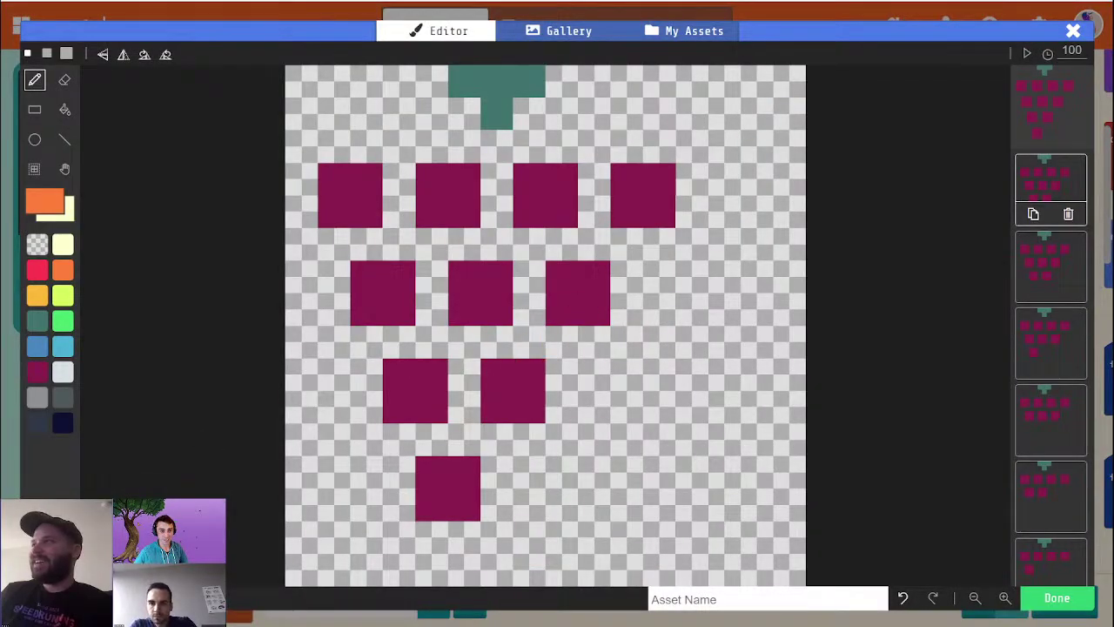
click(1069, 216)
click(1069, 216)
click(1069, 217)
click(1069, 218)
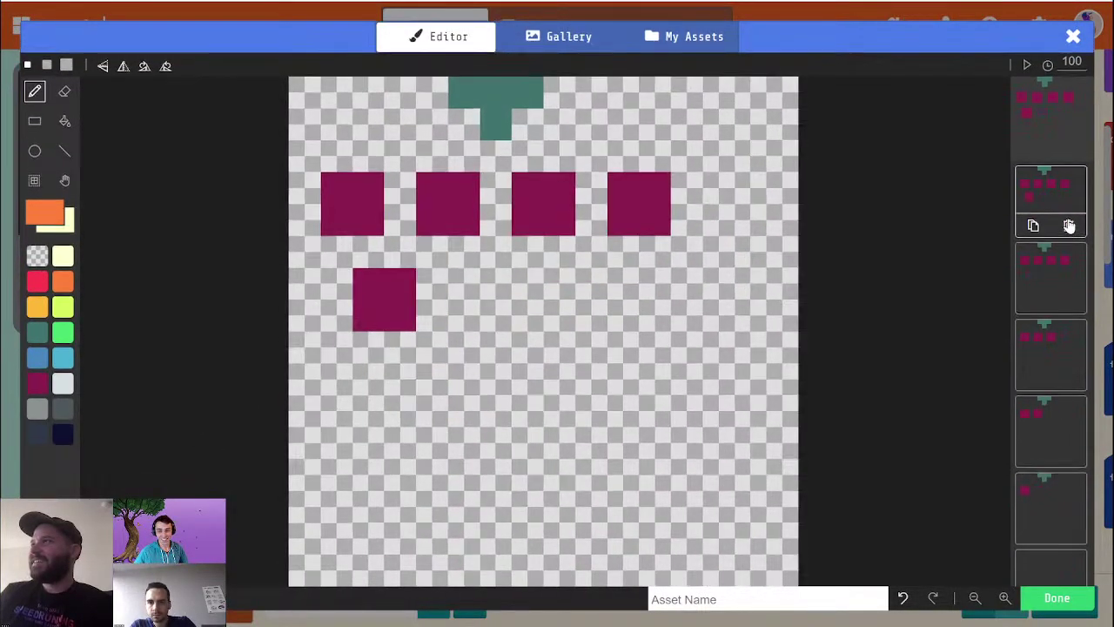
click(1069, 223)
click(1069, 223)
click(1069, 227)
click(1070, 226)
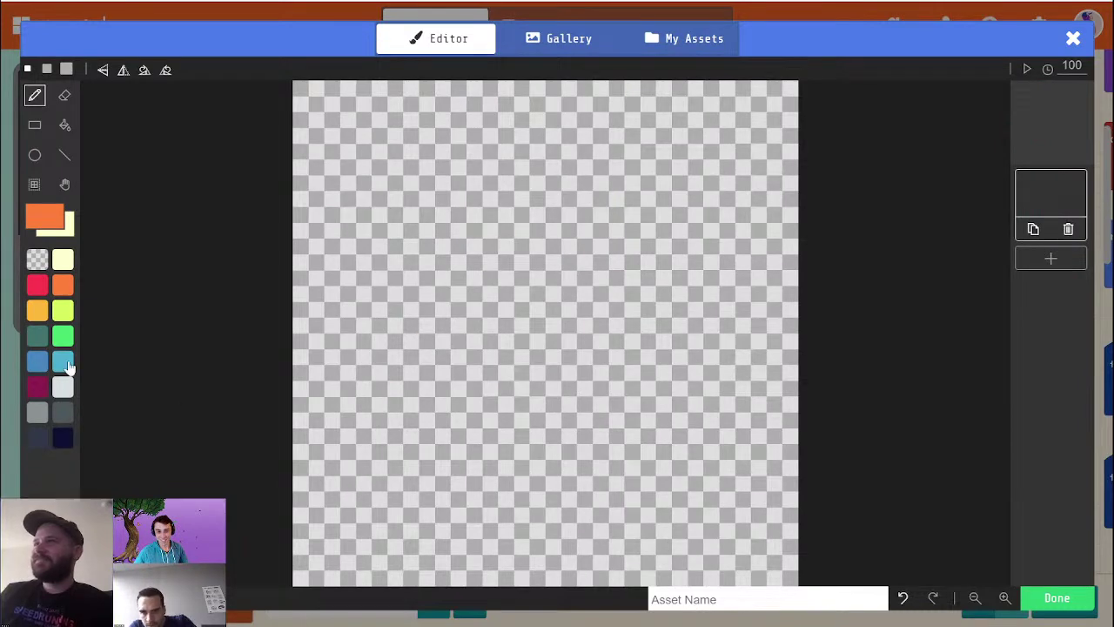
Step: Paint the top row of the bunch as two purple grapes, each 4 pixels wide and 3 pixels high
click(38, 388)
mouse_move(398, 194)
mouse_down()
mouse_move(498, 193)
mouse_move(443, 166)
mouse_move(458, 216)
mouse_up()
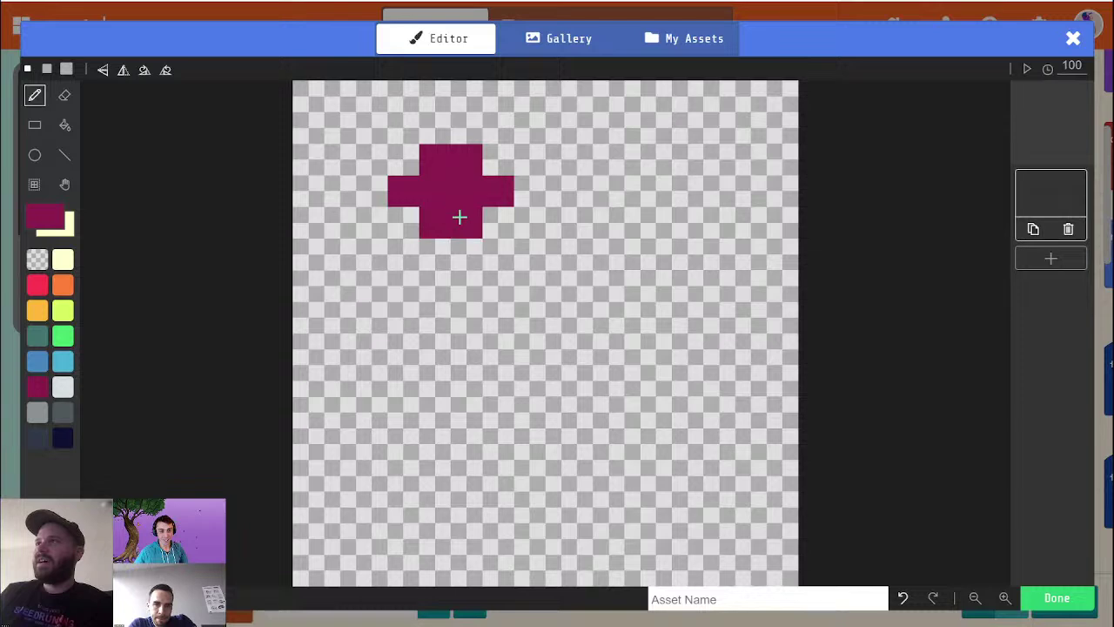
click(590, 191)
mouse_move(560, 191)
mouse_down()
mouse_move(627, 181)
mouse_move(614, 194)
mouse_move(592, 165)
mouse_move(593, 212)
mouse_move(619, 212)
mouse_up()
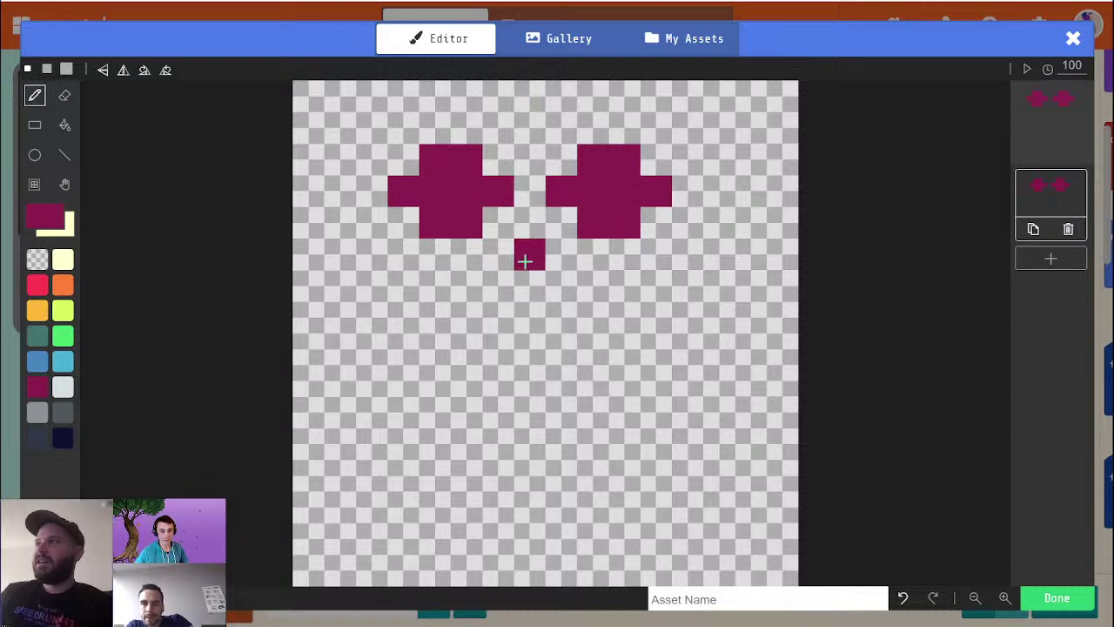
Step: Paint a second row with a plus-shaped purple grape in the centre and a 4-by-3-pixel grape on each side
mouse_move(517, 288)
mouse_down()
mouse_move(525, 276)
mouse_move(509, 313)
mouse_up()
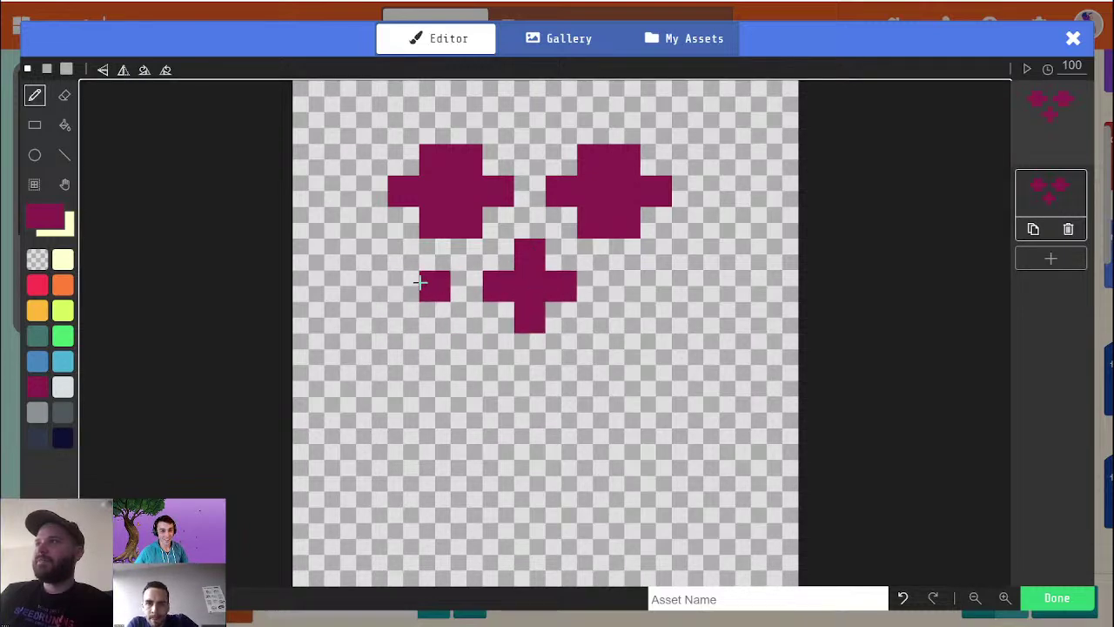
drag(402, 288, 433, 299)
alt+click(438, 318)
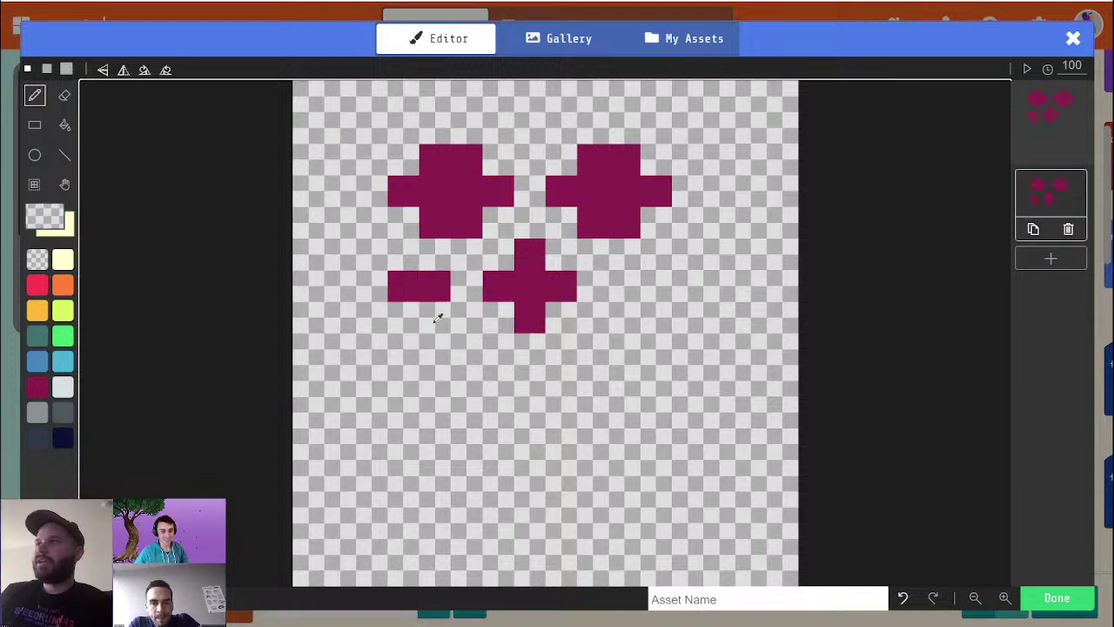
click(427, 282)
drag(373, 256, 388, 243)
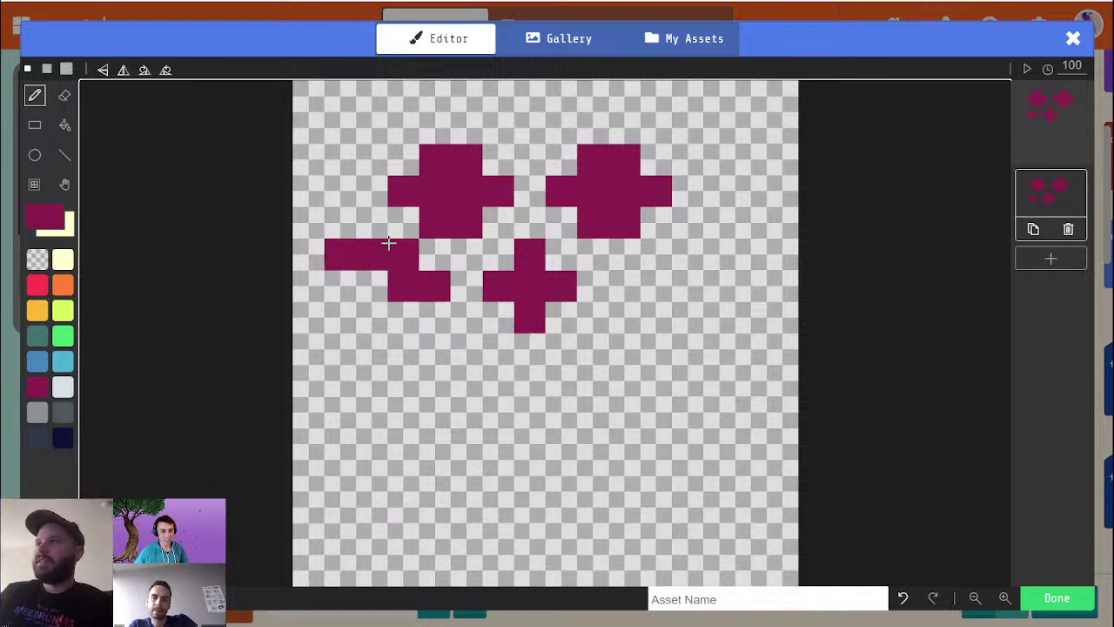
click(369, 298)
click(338, 259)
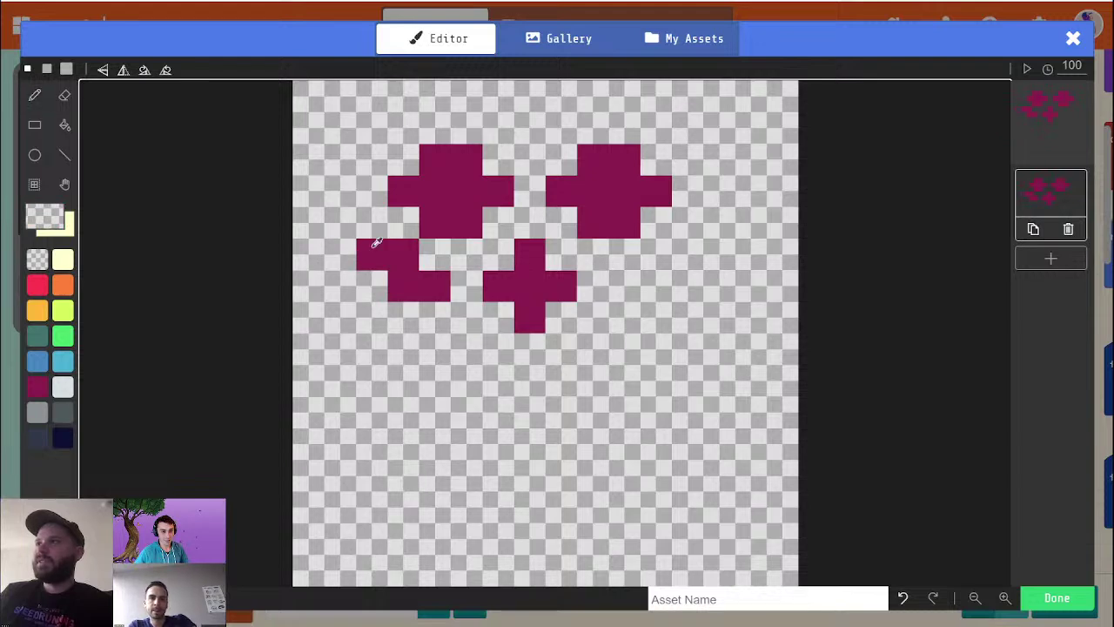
alt+click(376, 243)
mouse_move(370, 283)
mouse_down()
mouse_move(343, 286)
mouse_move(407, 308)
mouse_up()
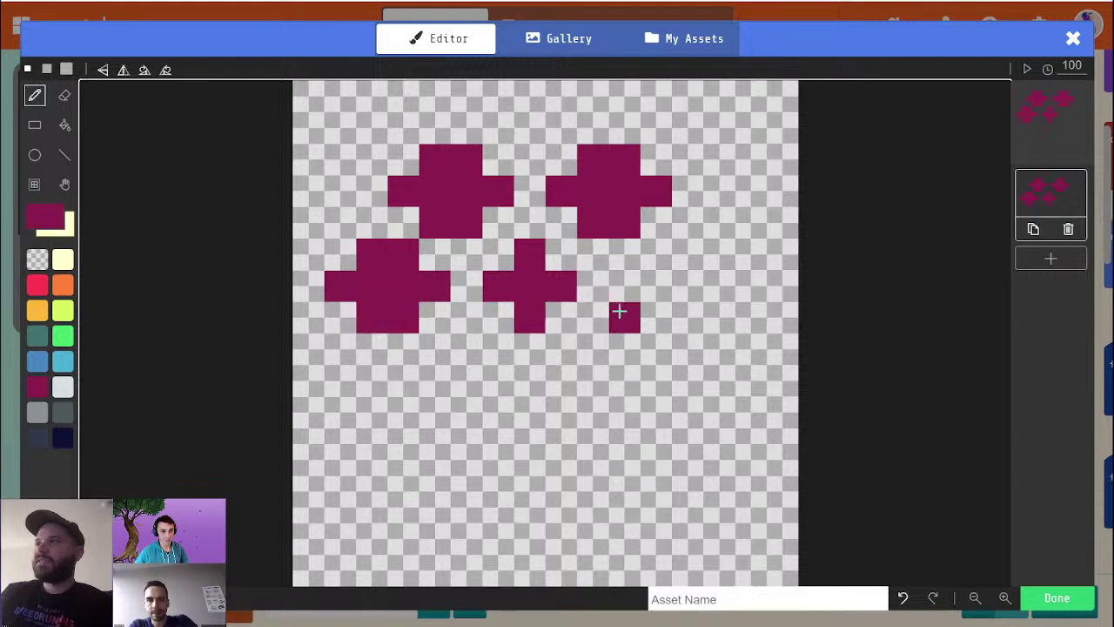
mouse_move(630, 284)
mouse_down()
mouse_move(671, 287)
mouse_move(665, 258)
mouse_move(683, 257)
mouse_move(672, 293)
mouse_move(689, 319)
mouse_up()
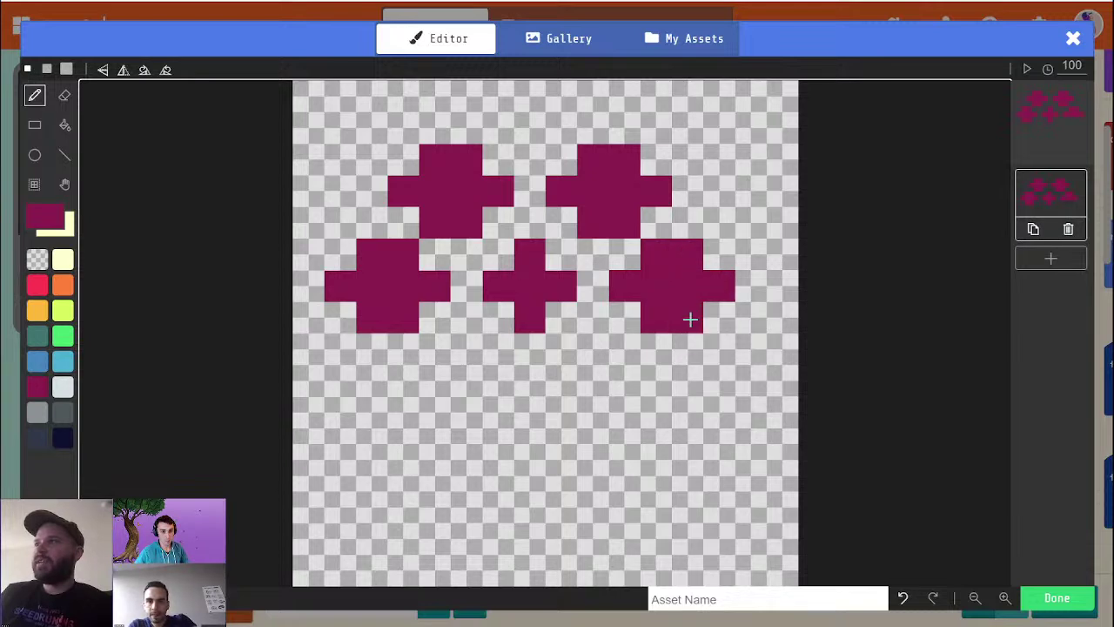
Step: Paint two plus-shaped purple grapes in the third row and a single one centred below them
mouse_move(585, 341)
mouse_down()
mouse_move(585, 369)
mouse_move(609, 378)
mouse_move(592, 398)
mouse_up()
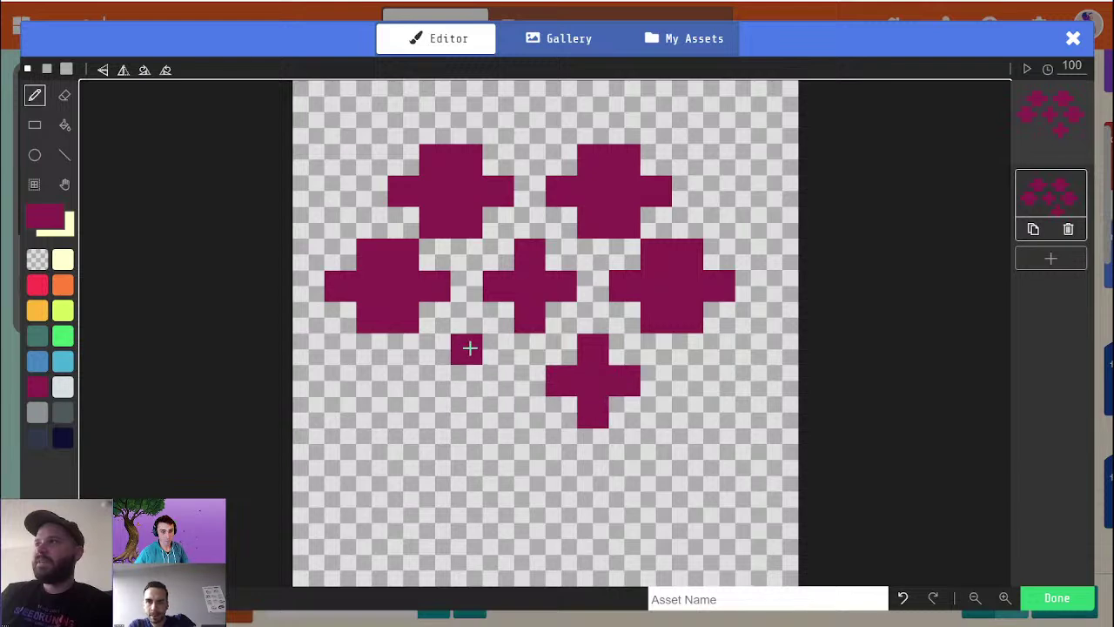
mouse_move(475, 359)
mouse_down()
mouse_move(447, 391)
mouse_move(490, 398)
mouse_move(472, 427)
mouse_up()
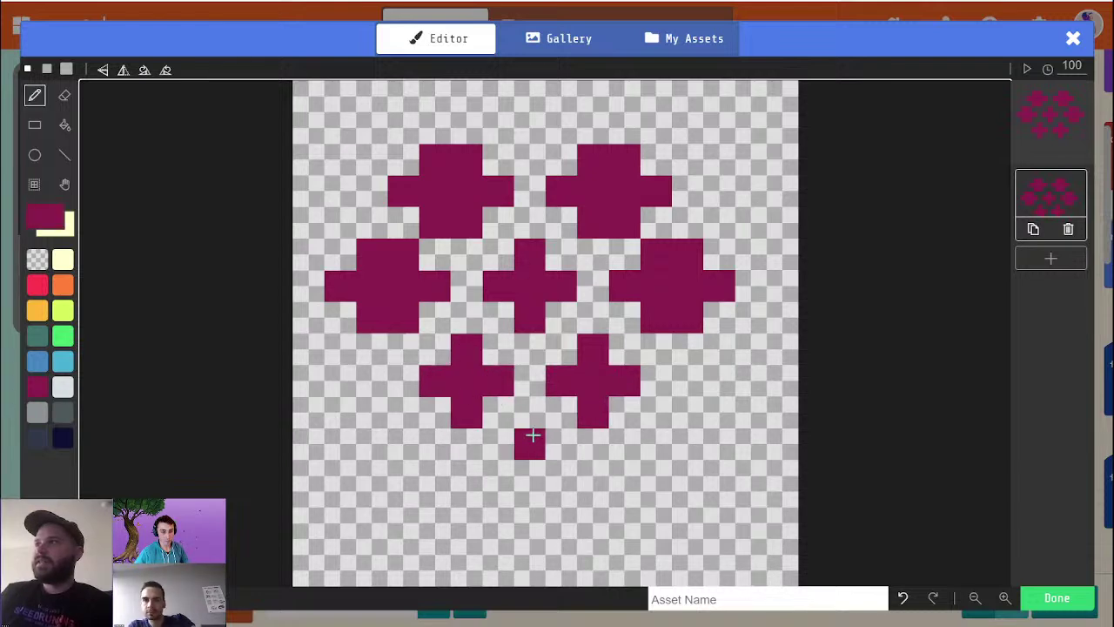
mouse_move(528, 451)
mouse_down()
mouse_move(521, 479)
mouse_move(537, 473)
mouse_move(533, 507)
mouse_up()
Step: Widen both grapes in the third row outward to 4 pixels
key(alt)
click(610, 408)
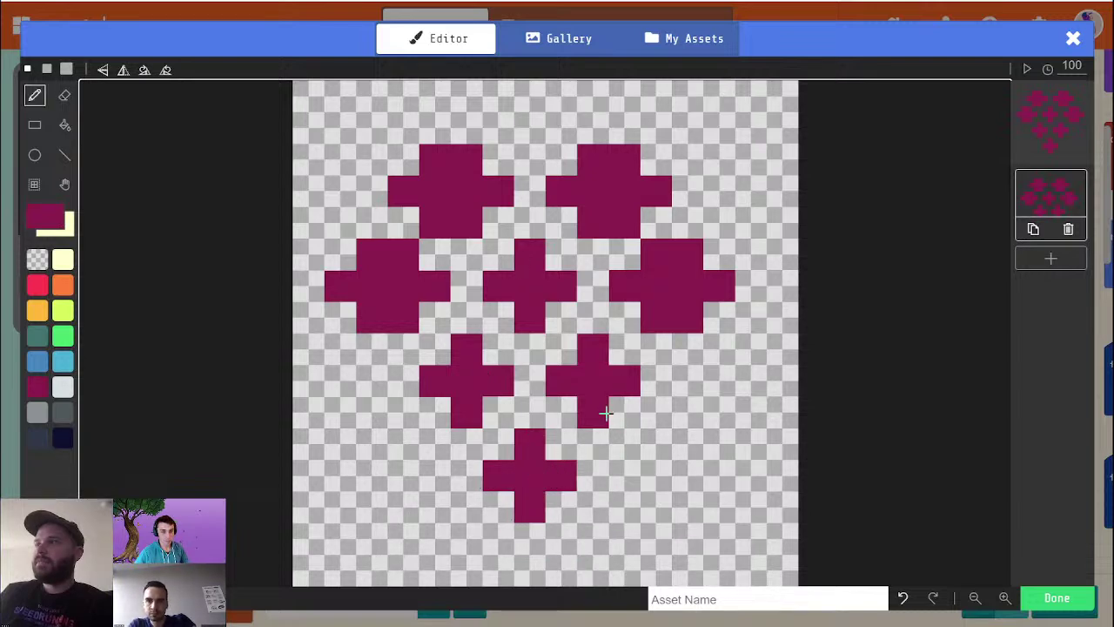
click(624, 350)
click(656, 381)
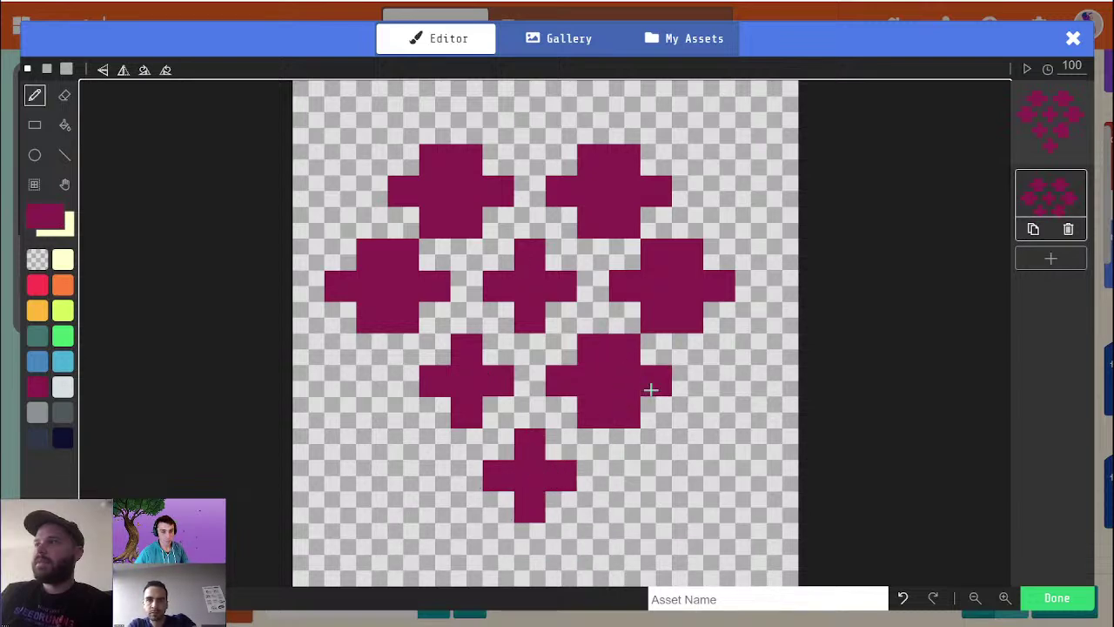
click(427, 353)
click(440, 402)
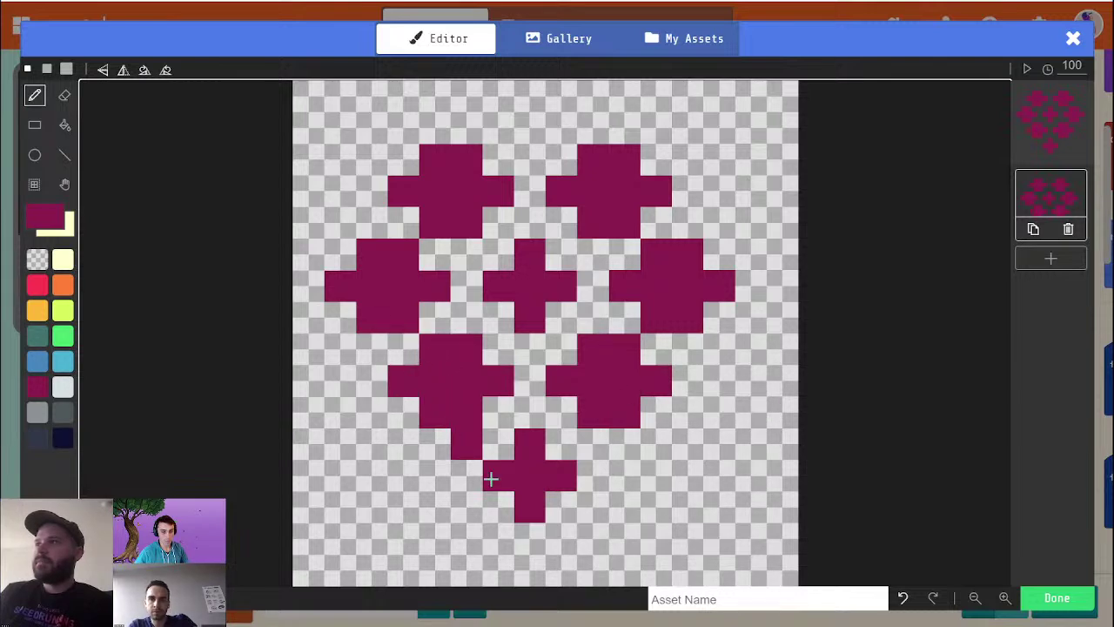
Step: Reshape the lowest grape to 4 by 3 pixels by filling it out and erasing the excess on its right side
click(551, 440)
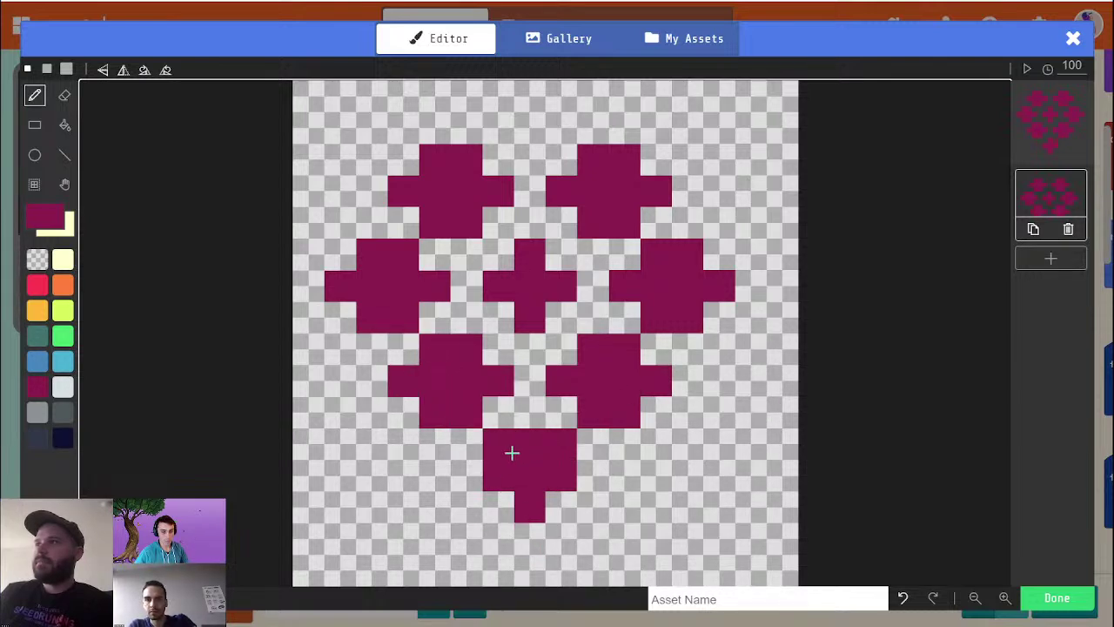
click(500, 506)
click(558, 507)
click(461, 475)
click(594, 477)
key(alt)
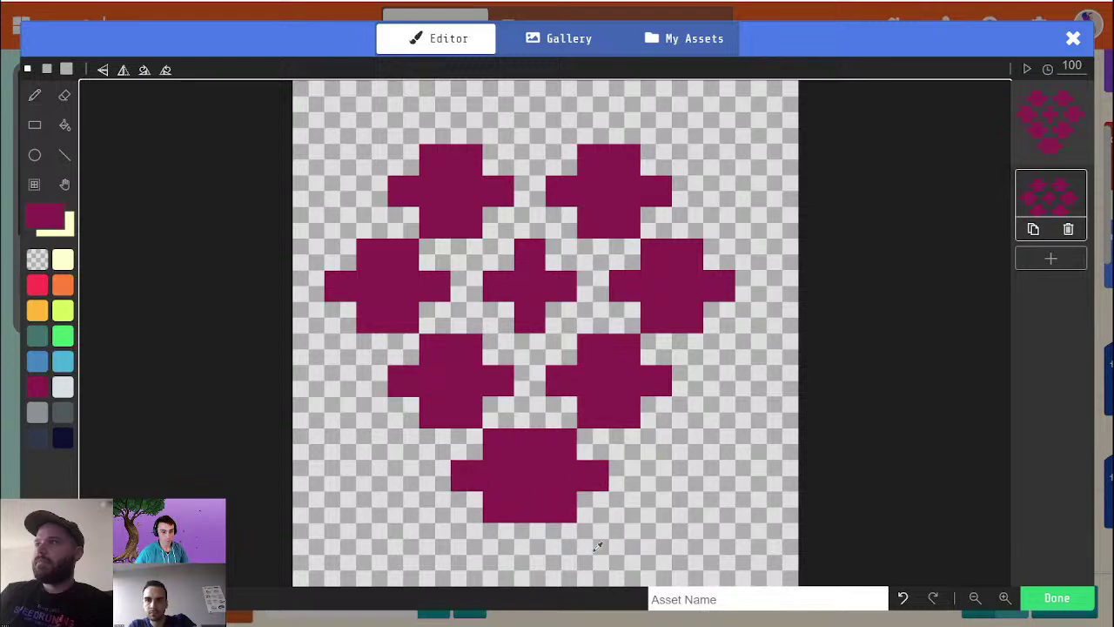
alt+click(598, 550)
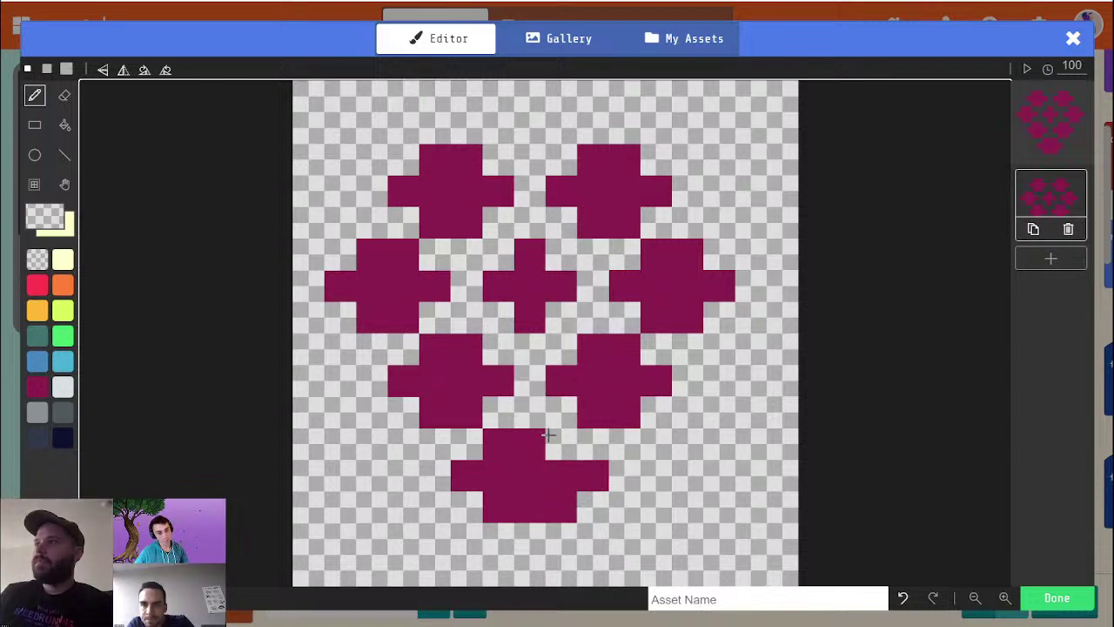
mouse_move(556, 436)
mouse_down()
mouse_move(549, 490)
mouse_move(565, 527)
mouse_up()
alt+click(517, 456)
click(567, 452)
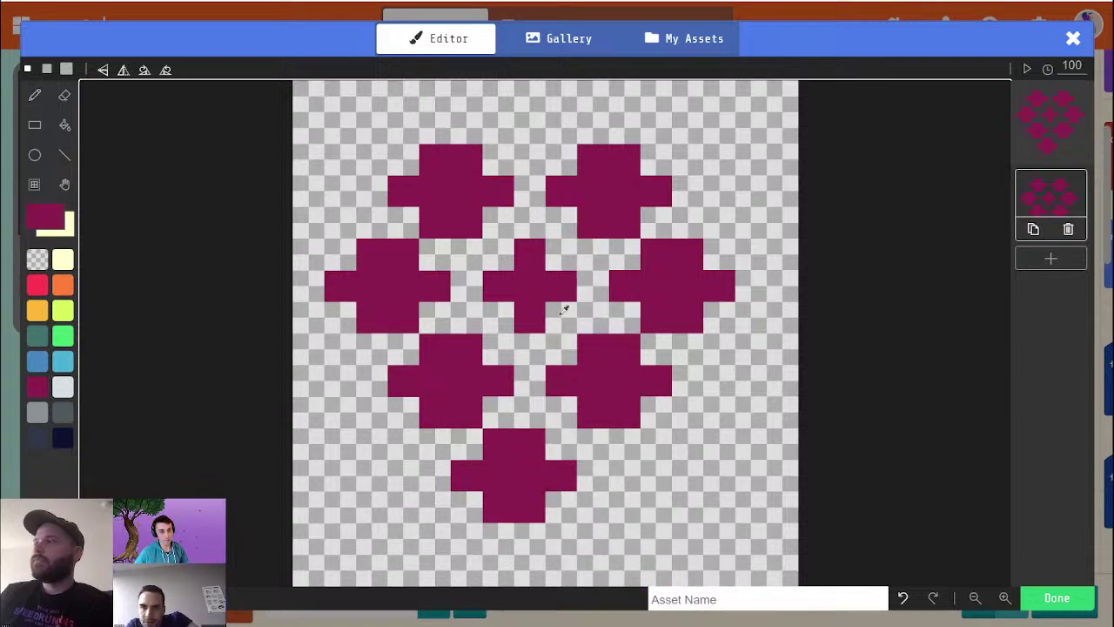
Step: Draw a dark green T-shaped stem above the top row of grapes and save the image
click(36, 337)
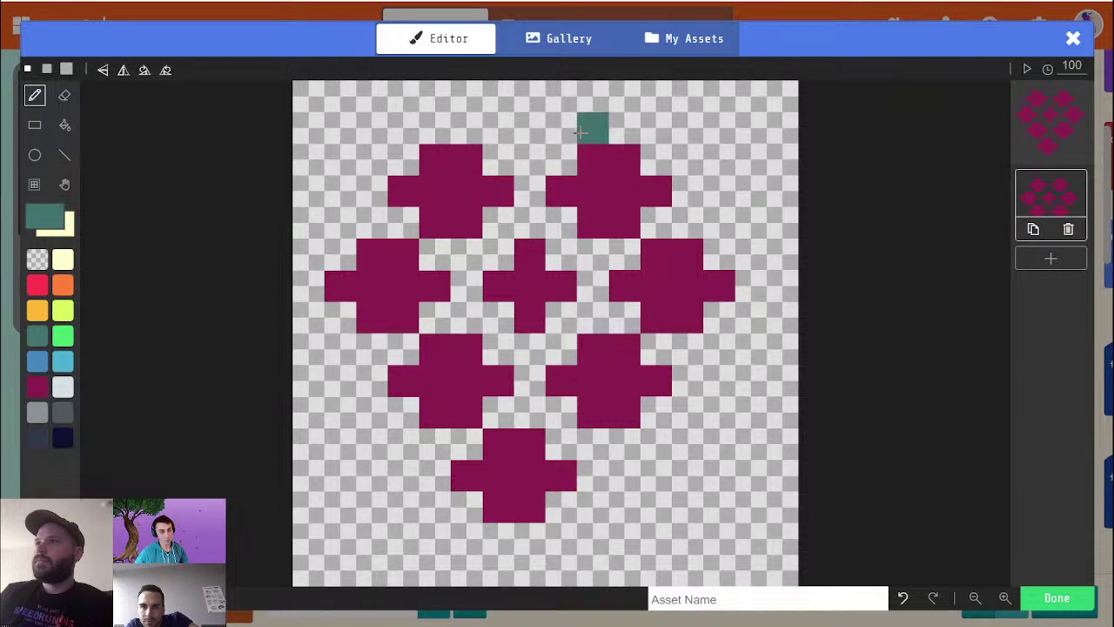
mouse_move(530, 114)
mouse_down()
mouse_move(529, 95)
mouse_move(505, 94)
mouse_move(560, 95)
mouse_up()
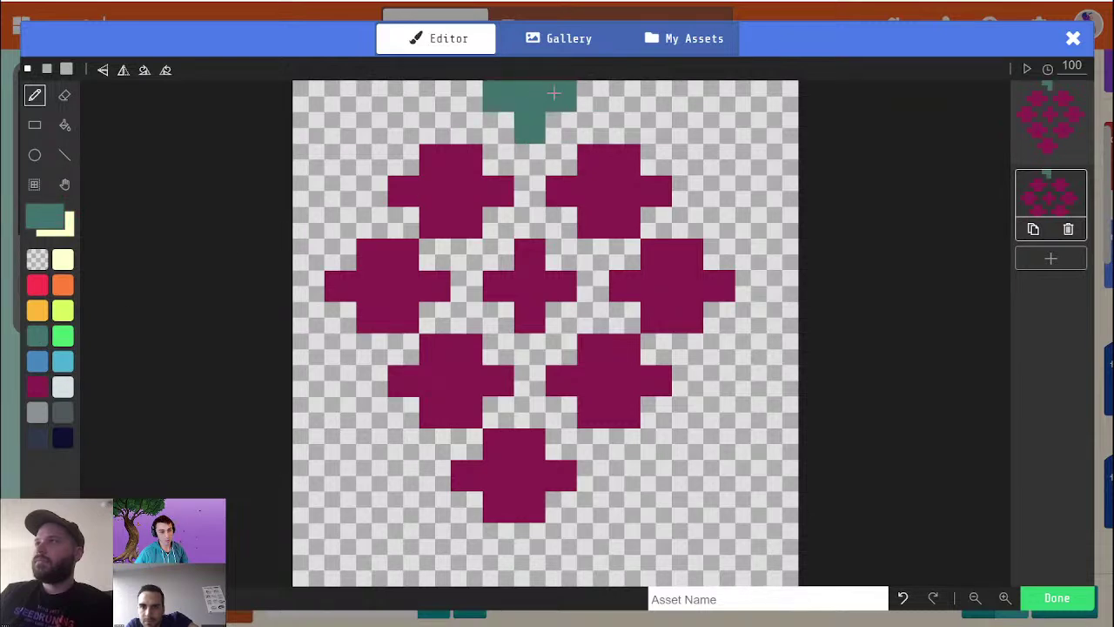
click(1057, 598)
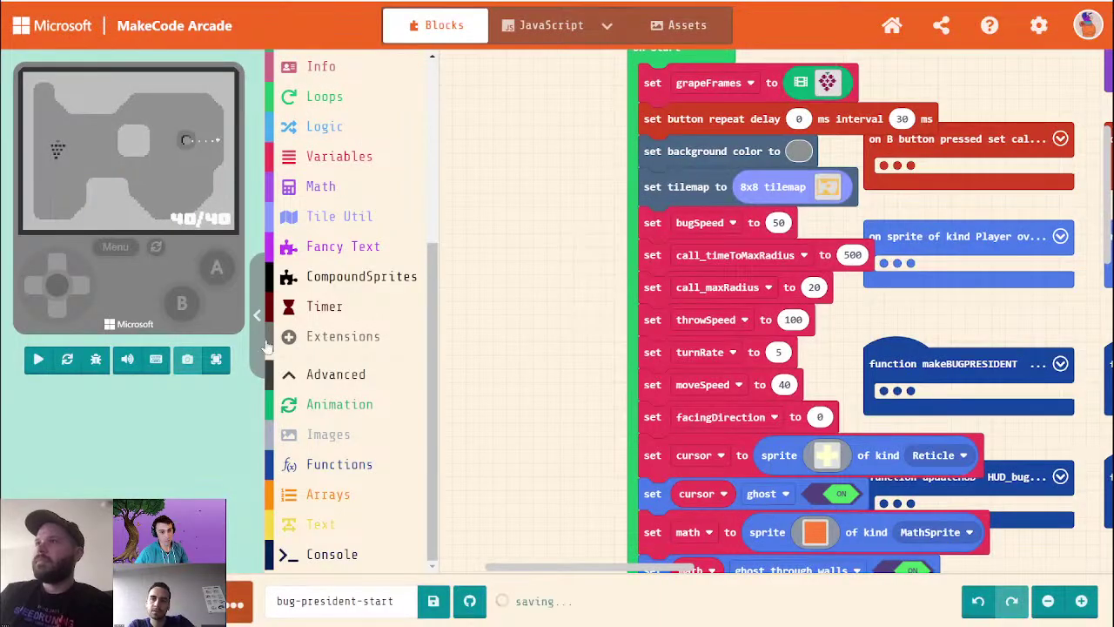
Step: Preview the redrawn grape bunch in the full-screen simulator
click(215, 357)
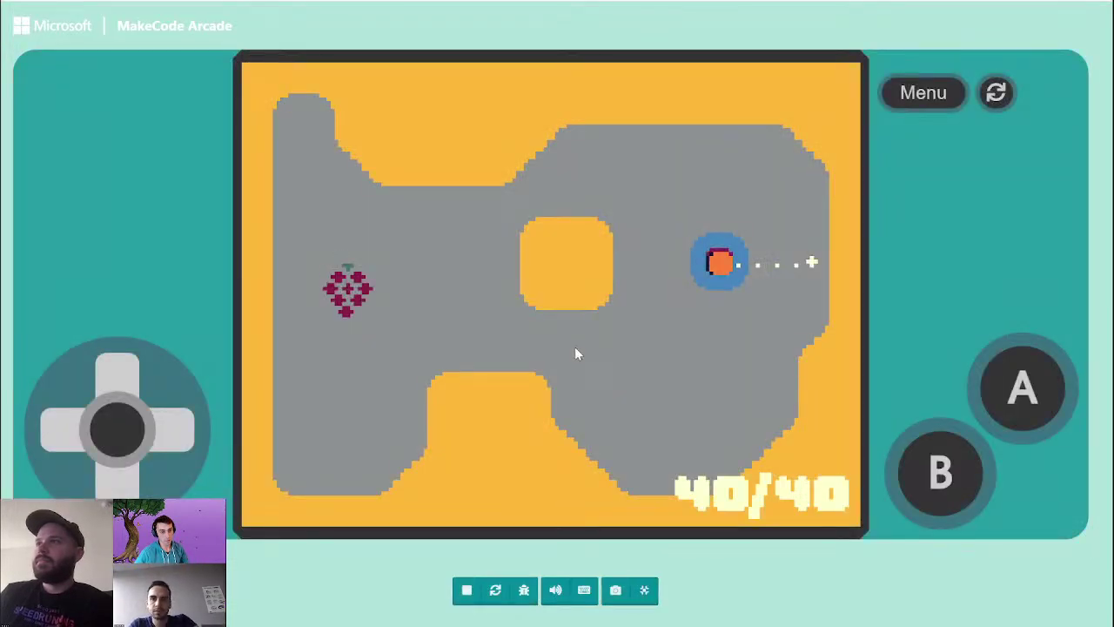
click(644, 590)
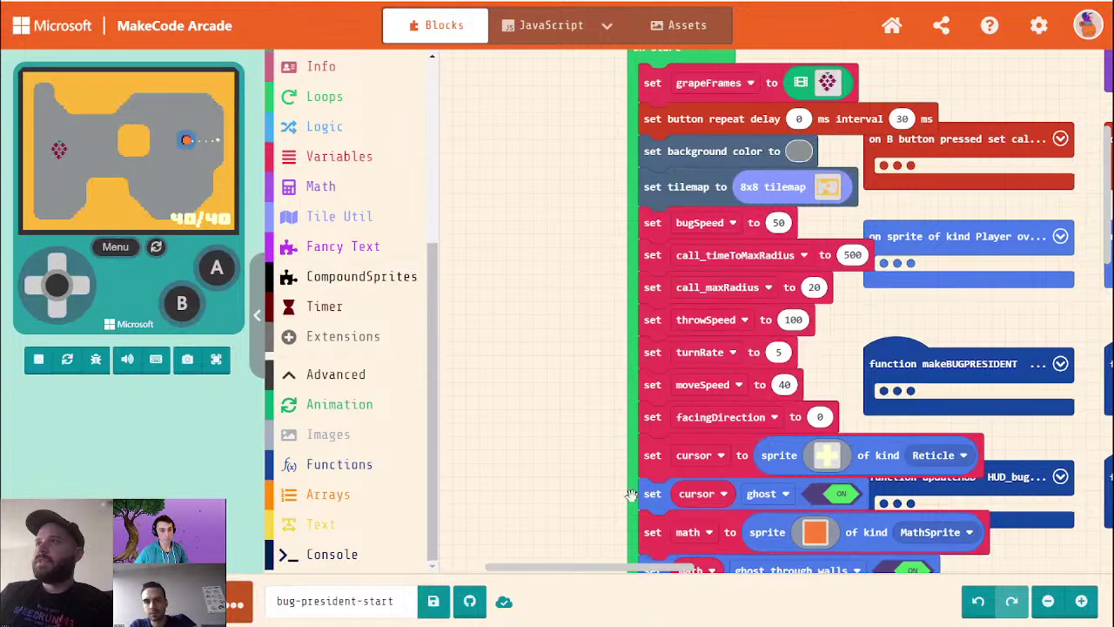
Step: Reopen the grapeFrames image and widen the centre grape of the second row to the left in purple, joining its neighbour
drag(593, 390, 623, 238)
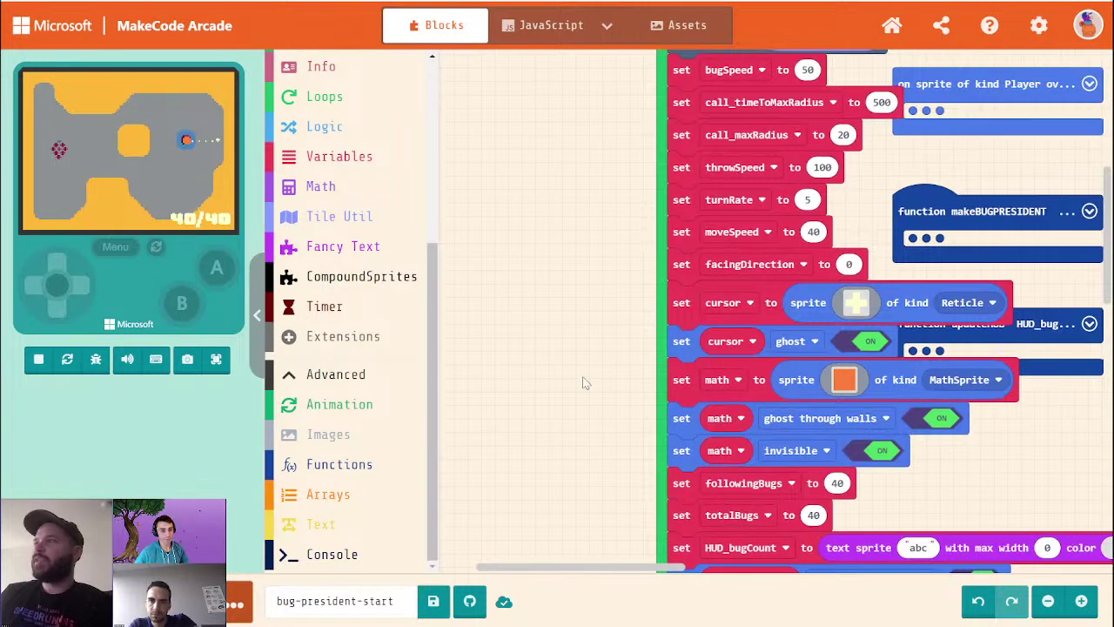
drag(582, 376, 590, 206)
drag(794, 152, 713, 351)
drag(818, 171, 766, 353)
click(707, 106)
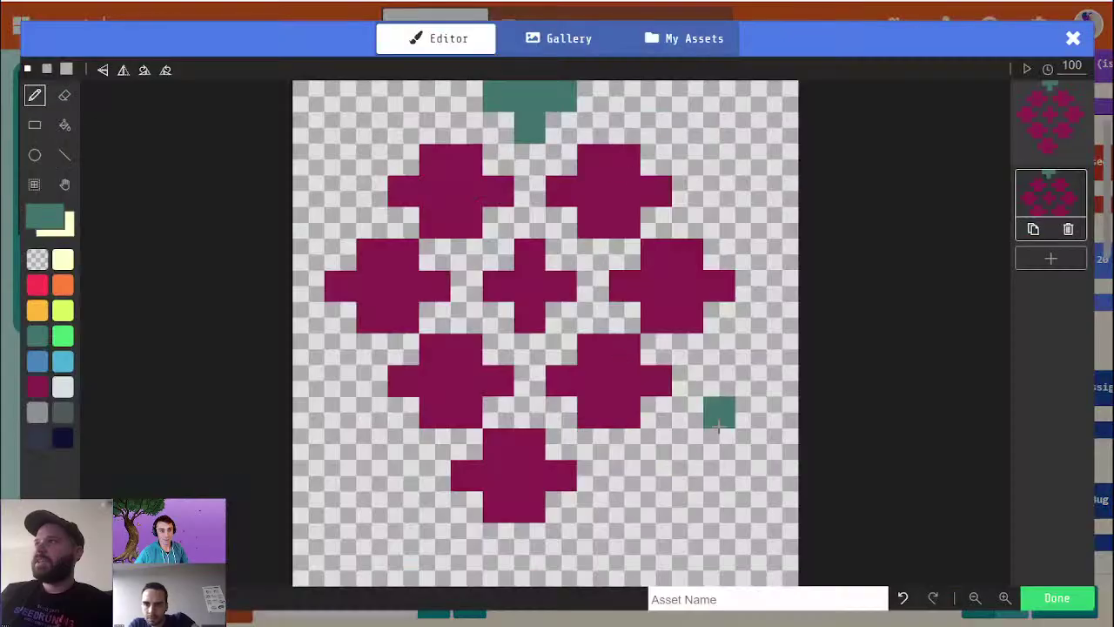
click(539, 265)
click(472, 282)
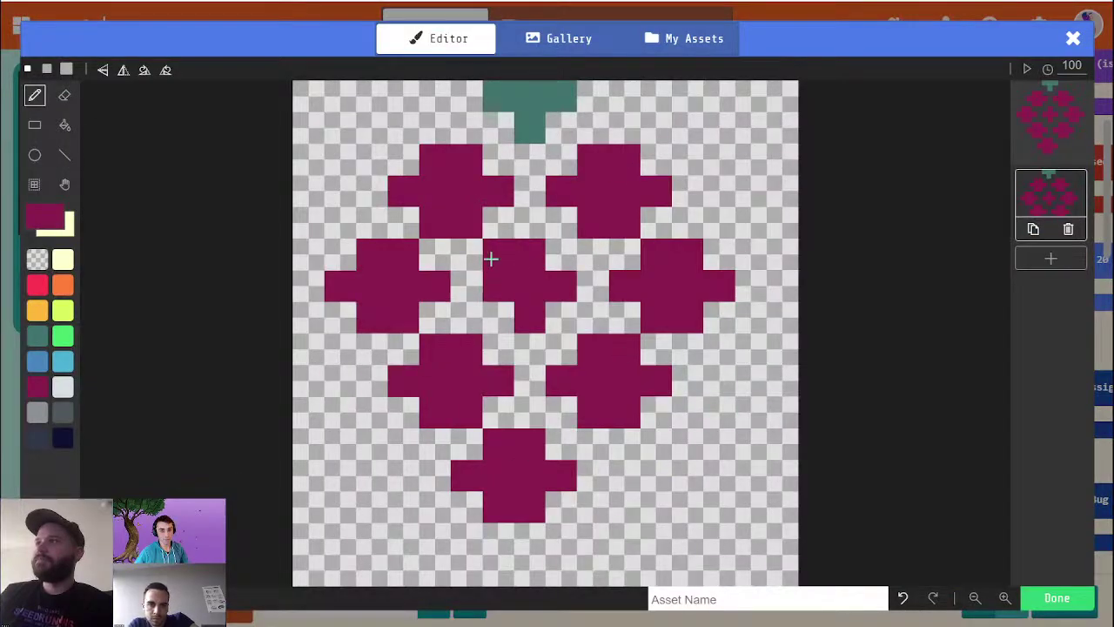
click(498, 255)
click(500, 309)
key(alt)
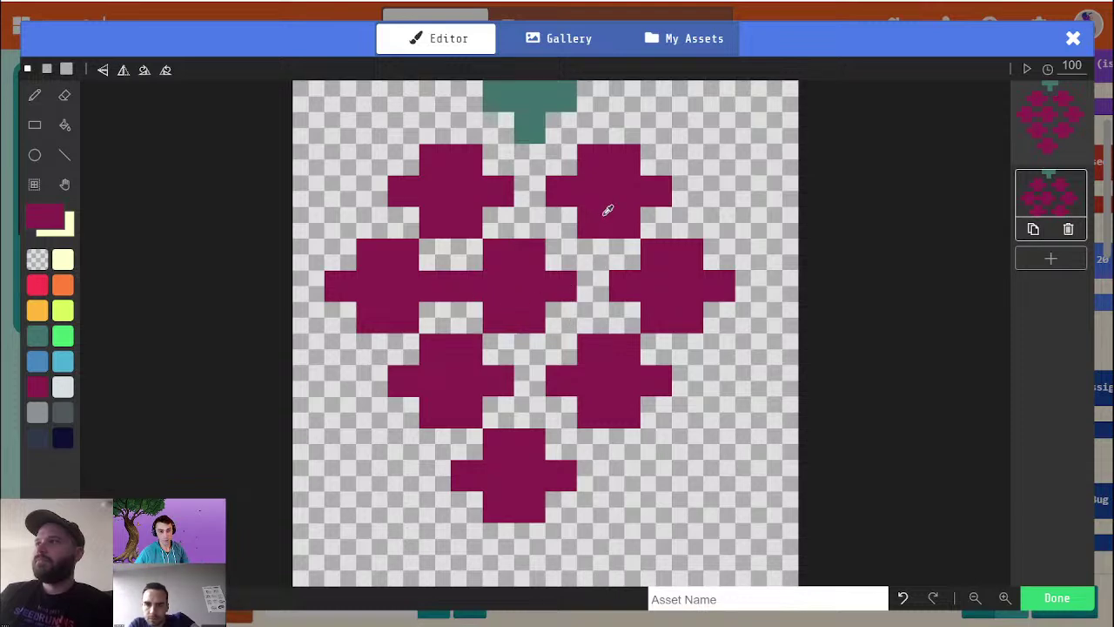
Step: Move the rightmost grape of each of the top three rows one pixel left with the selection tool
click(35, 183)
drag(545, 145, 703, 238)
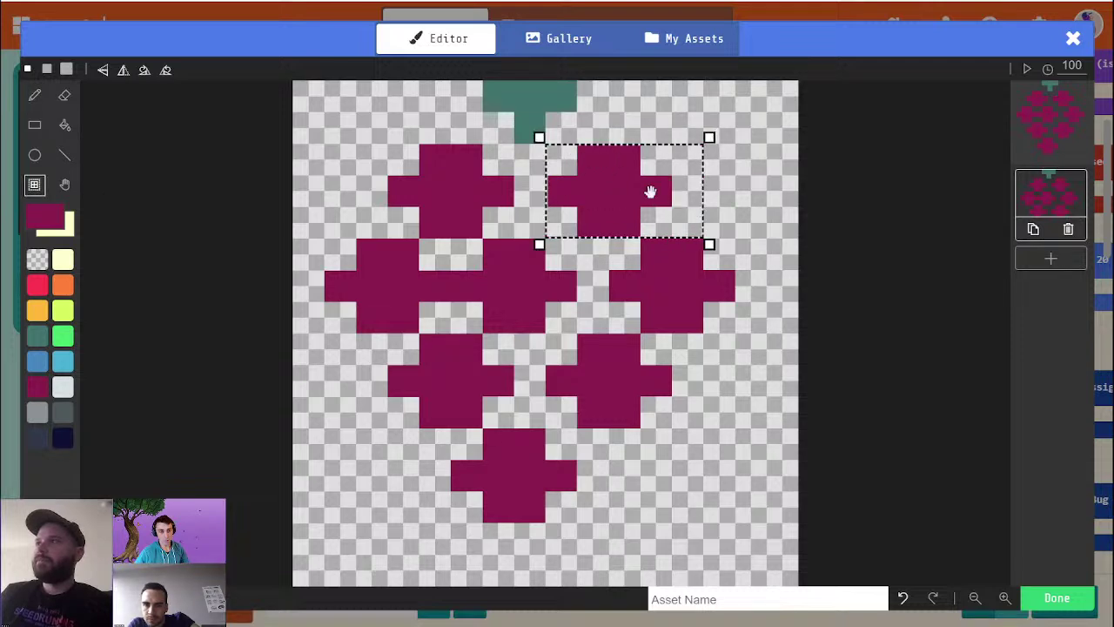
drag(639, 191, 667, 300)
click(659, 256)
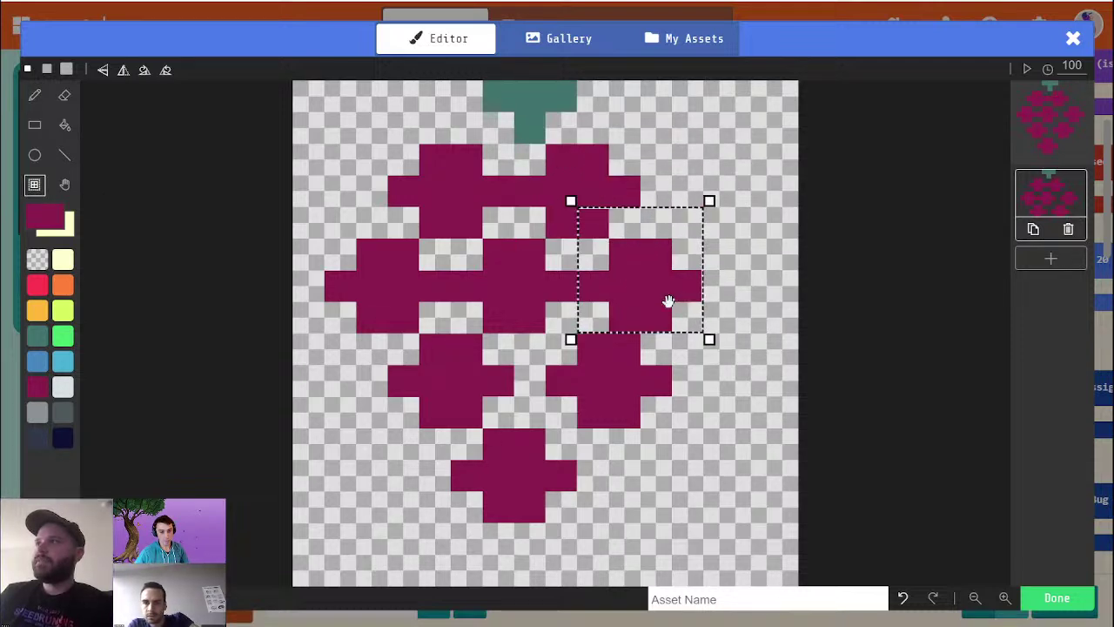
click(604, 369)
drag(562, 342, 592, 398)
click(665, 467)
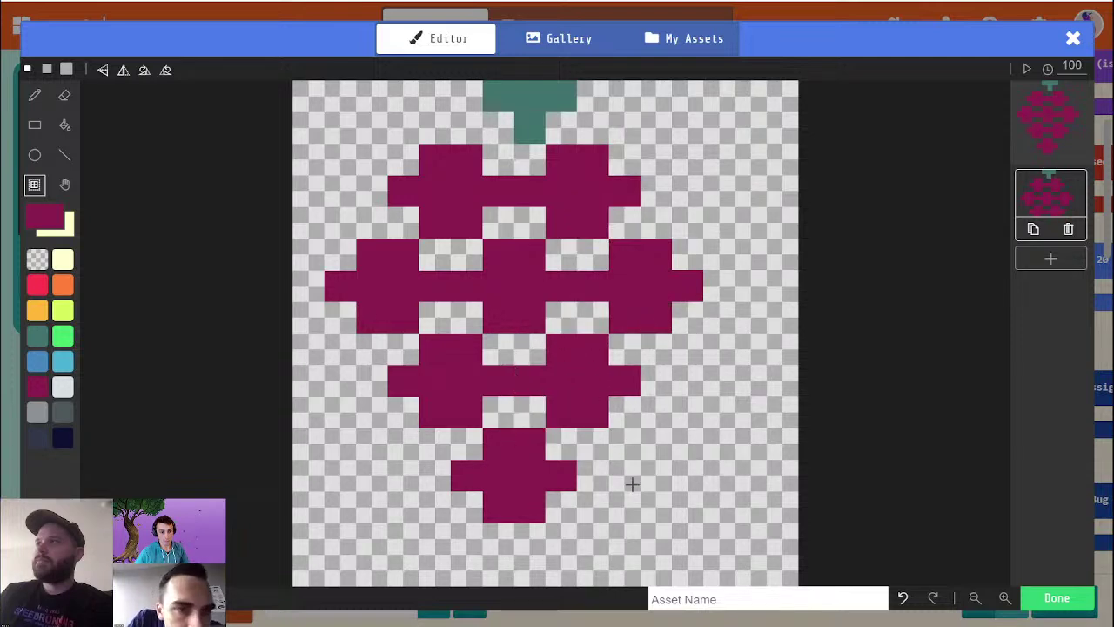
Step: Select all the grapes below the stem and move them one pixel to the right
drag(336, 185, 722, 505)
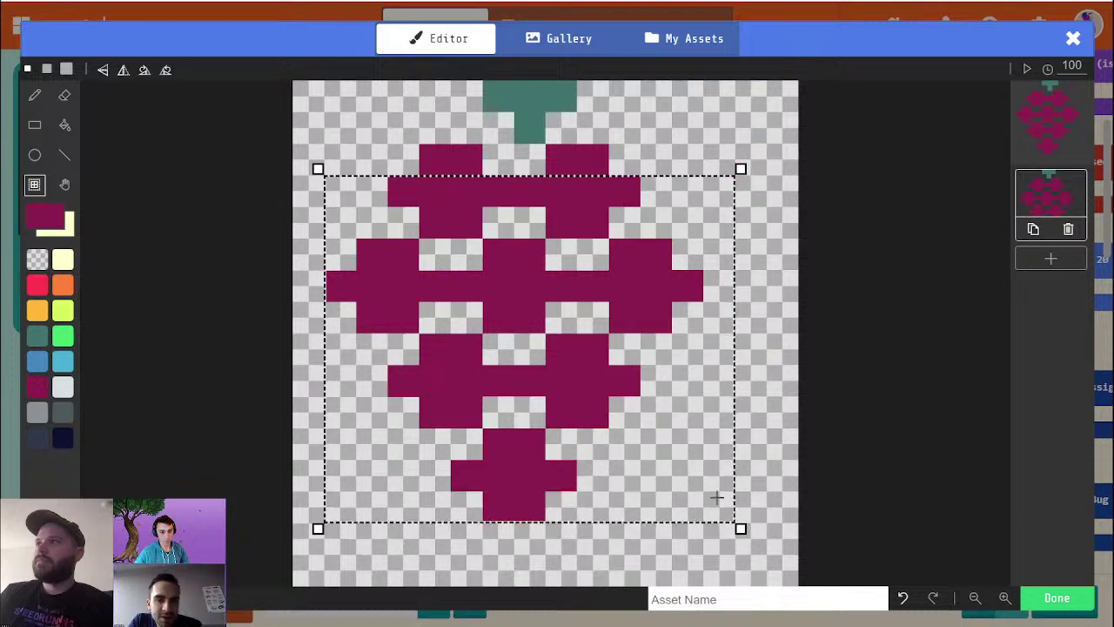
click(336, 128)
mouse_move(327, 159)
mouse_down()
mouse_move(644, 288)
mouse_move(761, 527)
mouse_move(757, 509)
mouse_up()
mouse_move(648, 435)
mouse_down()
mouse_move(676, 437)
mouse_move(639, 448)
mouse_move(696, 470)
mouse_move(692, 427)
mouse_up()
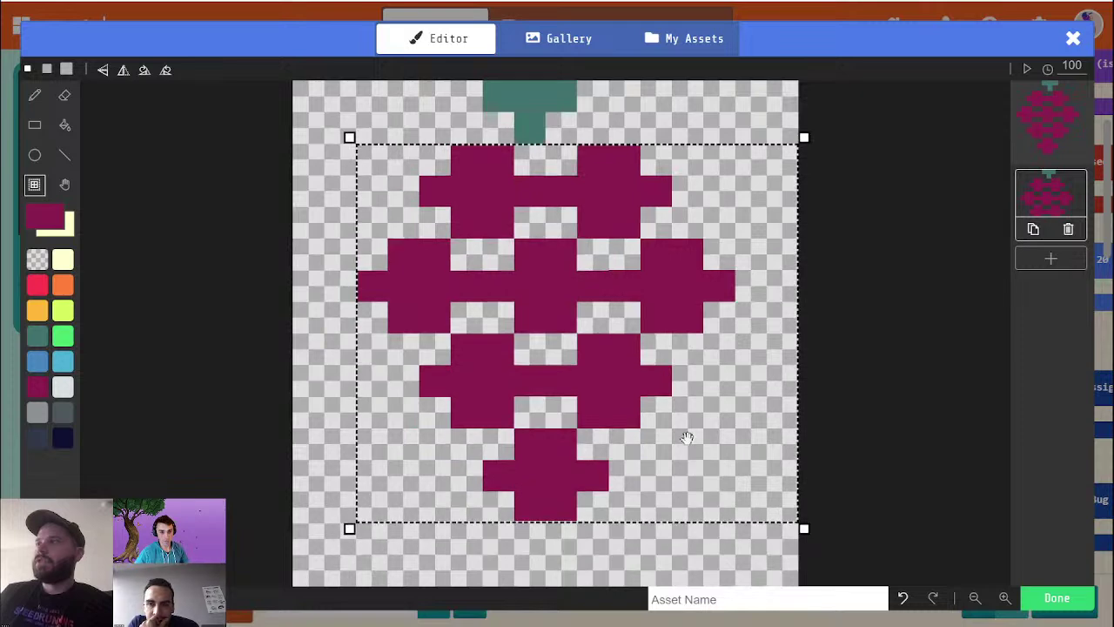
click(630, 548)
Step: Sample the stem's green and widen both parts of the stem by one pixel on the right with the pencil
alt+click(540, 127)
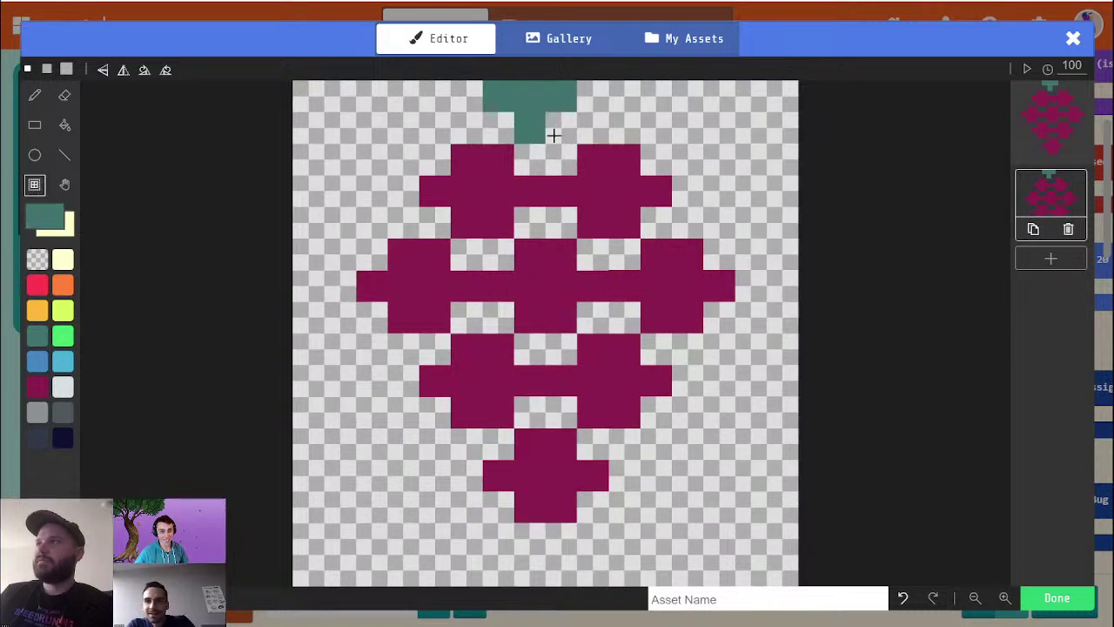
key(p)
click(563, 128)
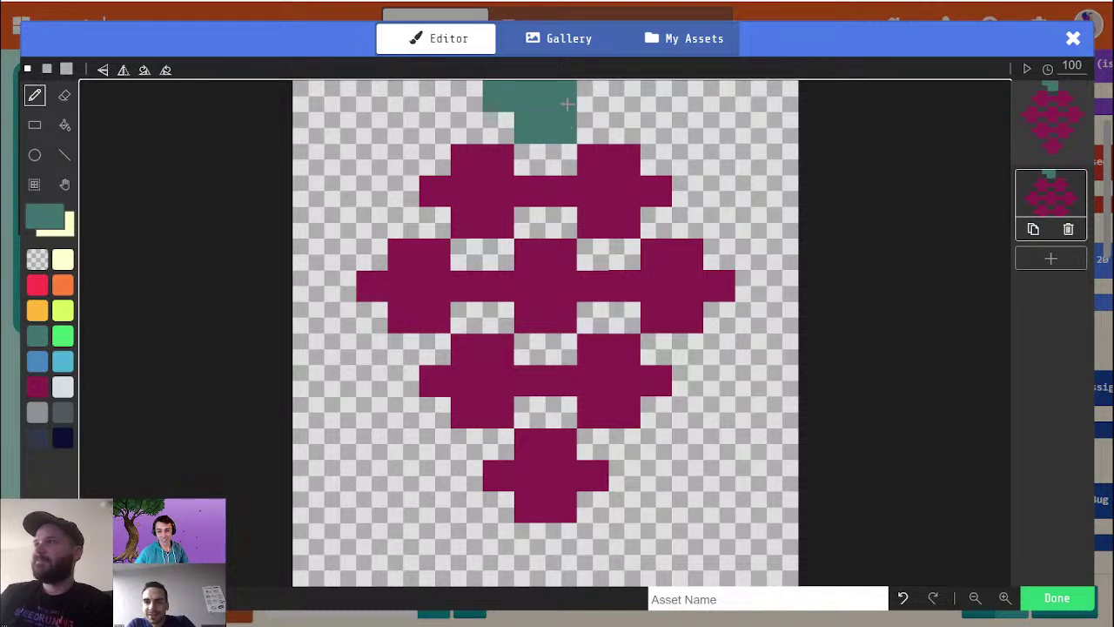
click(592, 96)
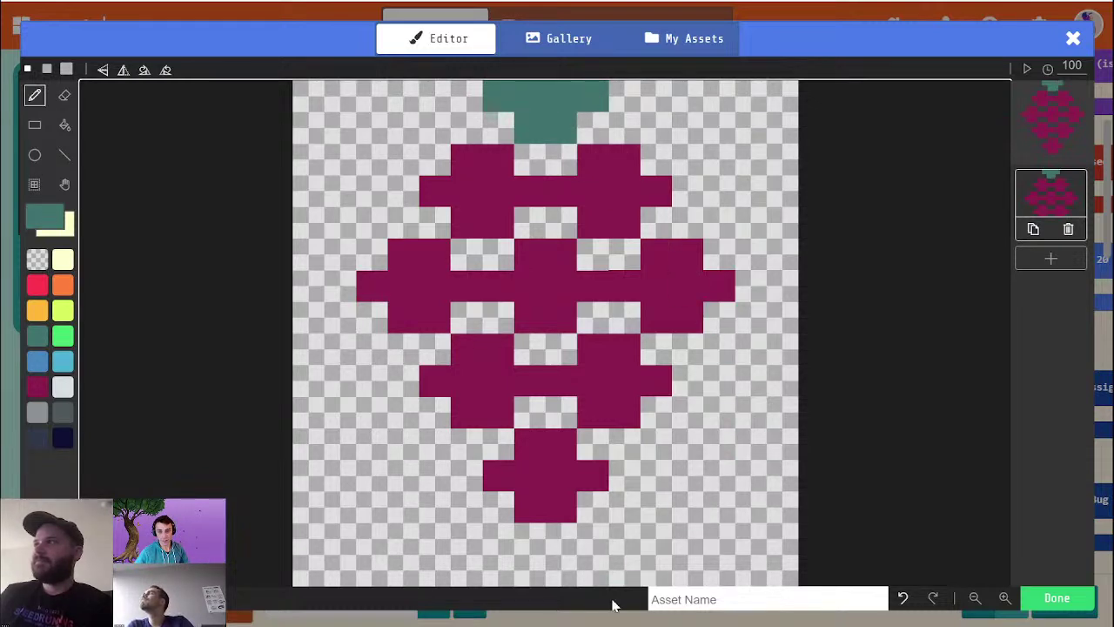
Step: Try erasing the pixels that join neighbouring grapes in the top three rows, and undo the erasures
alt+click(552, 457)
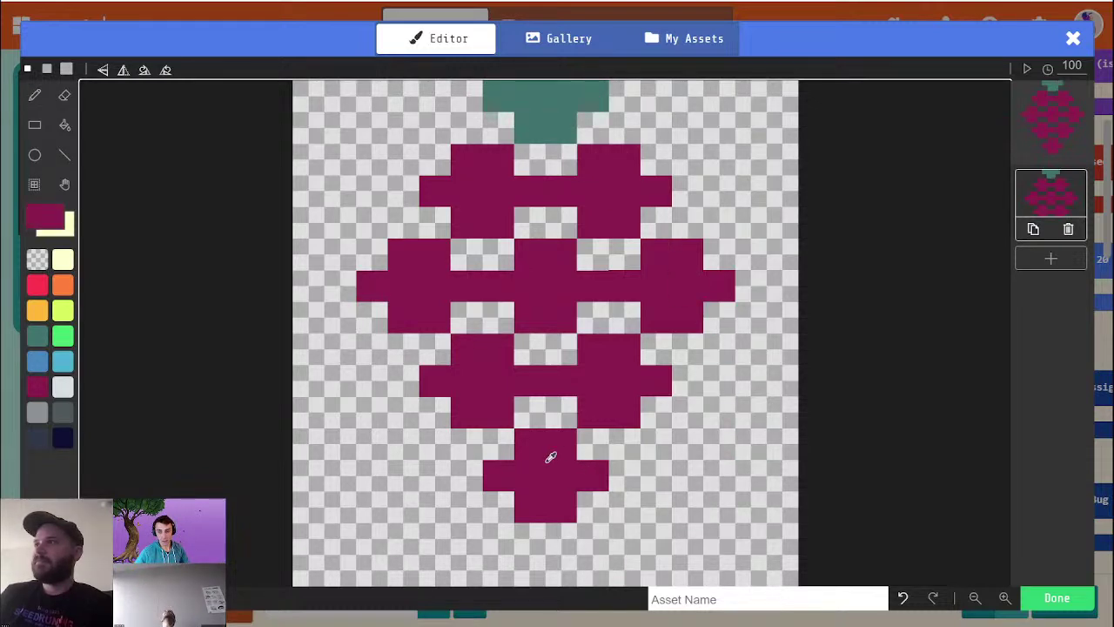
alt+click(679, 442)
click(561, 378)
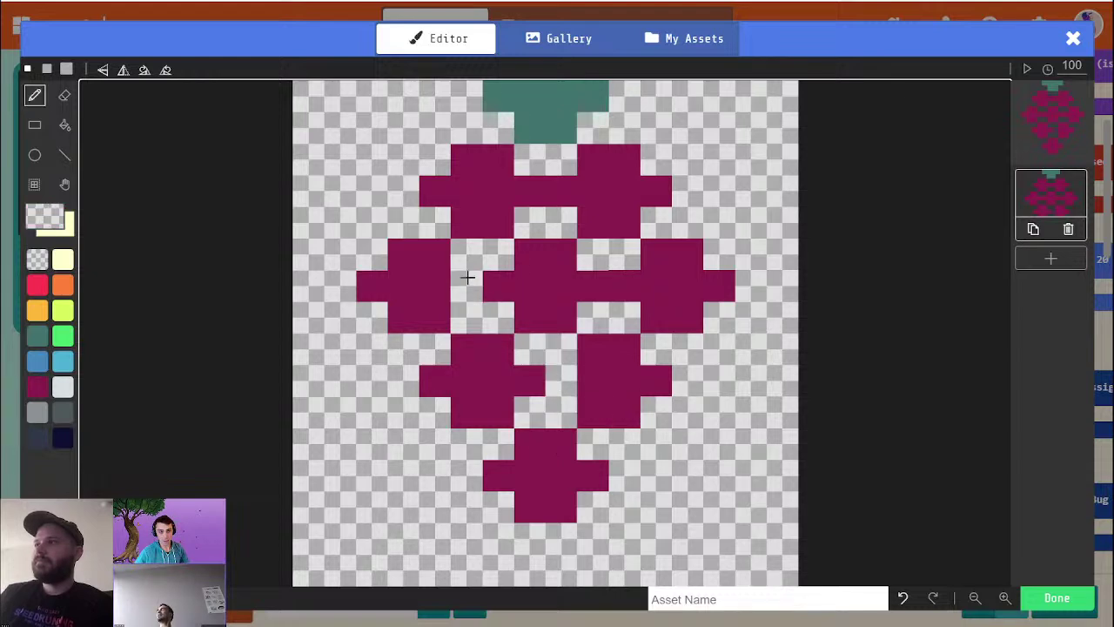
click(627, 281)
click(542, 202)
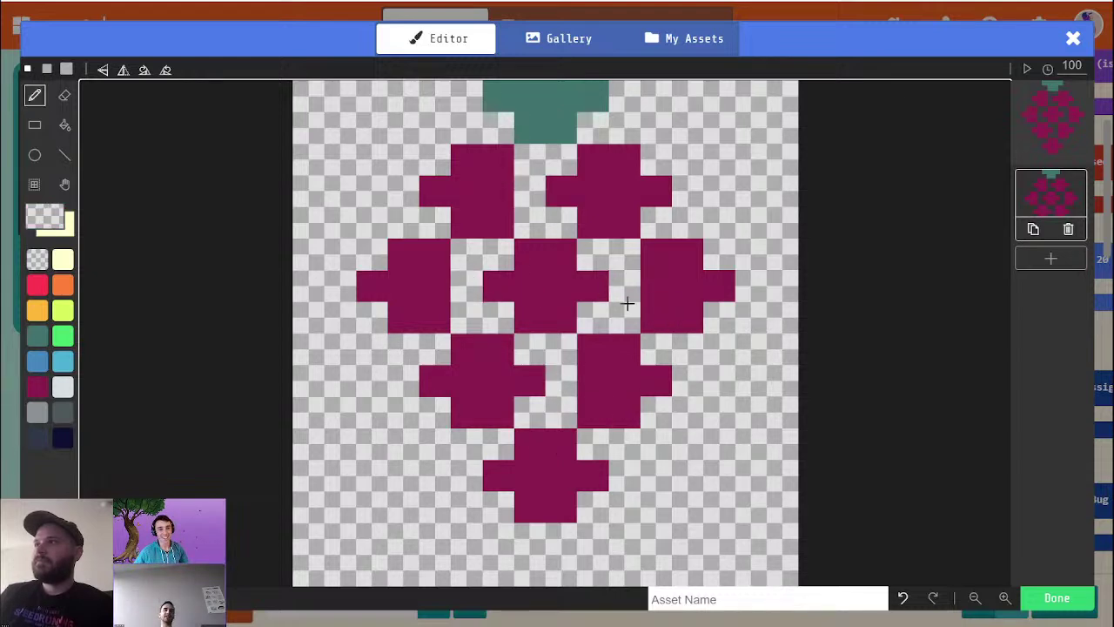
click(904, 599)
click(904, 599)
click(902, 598)
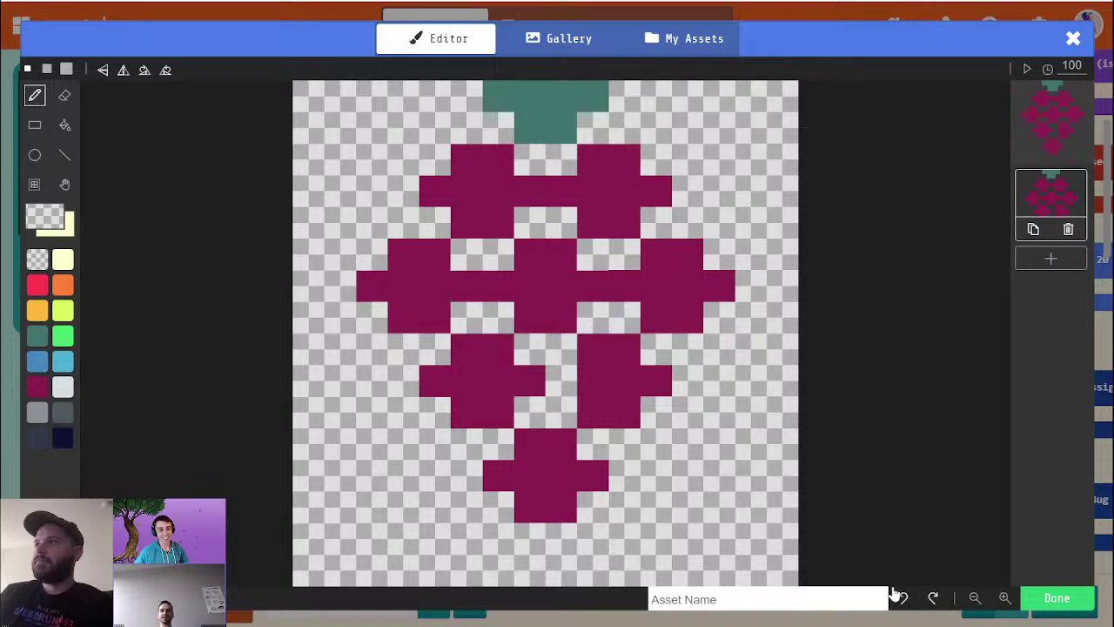
click(903, 598)
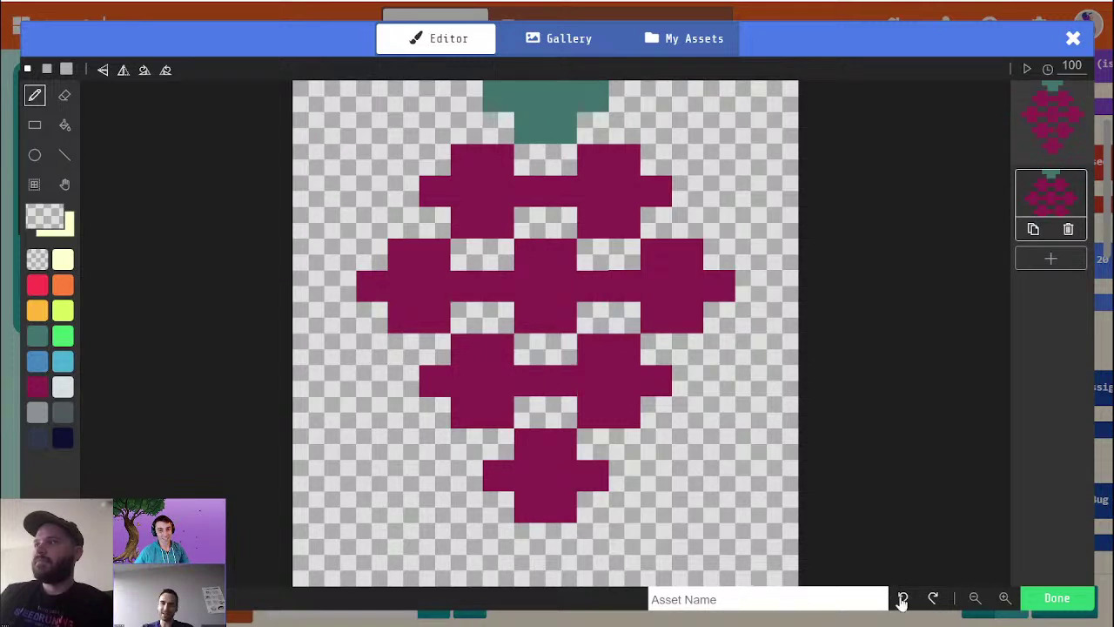
Step: Try adding purple pixels below the bottom grape and to its right, and erase the trial marks
alt+click(566, 468)
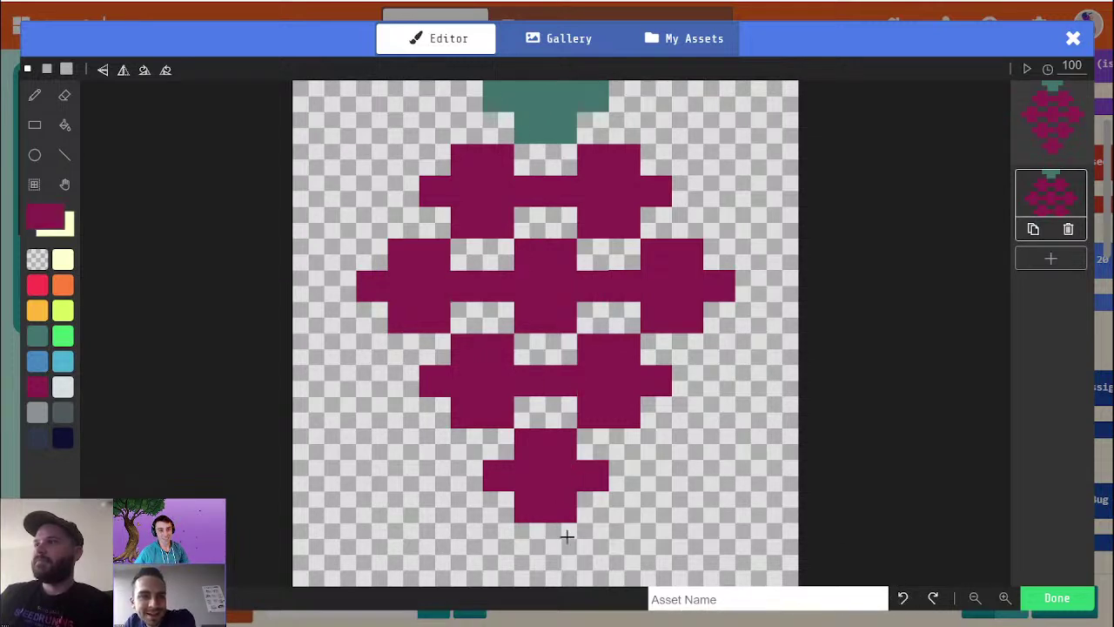
click(551, 564)
click(537, 563)
click(662, 469)
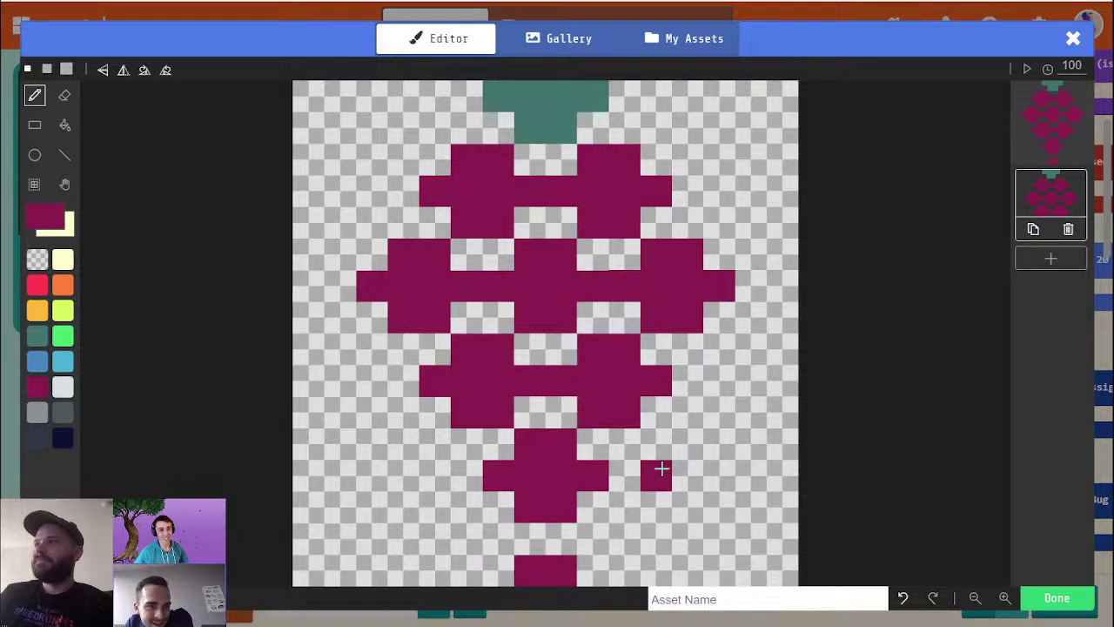
mouse_move(662, 455)
mouse_down()
mouse_move(674, 478)
mouse_move(689, 438)
mouse_up()
alt+click(715, 502)
mouse_move(660, 505)
mouse_down()
mouse_move(664, 444)
mouse_move(686, 479)
mouse_up()
alt+click(559, 564)
mouse_move(624, 537)
mouse_down()
mouse_move(619, 562)
mouse_move(529, 569)
mouse_up()
alt+click(656, 569)
Step: Try a single purple pixel on each side of the bottom grape, and erase both pixels
alt+click(539, 486)
click(430, 471)
right_click(670, 456)
click(668, 463)
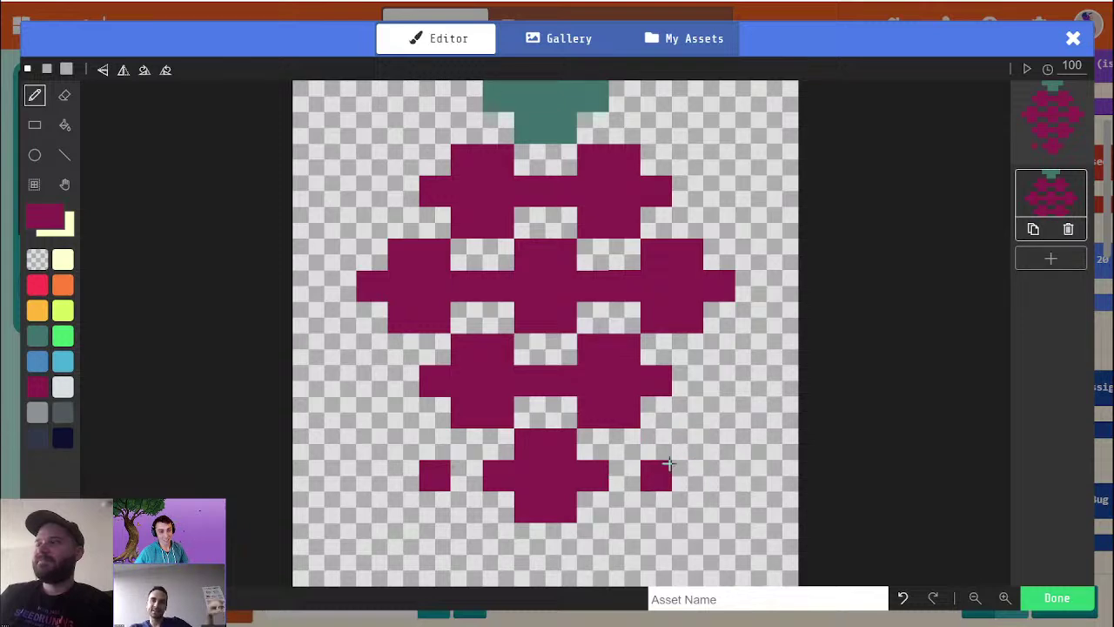
alt+click(398, 465)
click(432, 477)
click(369, 408)
click(646, 480)
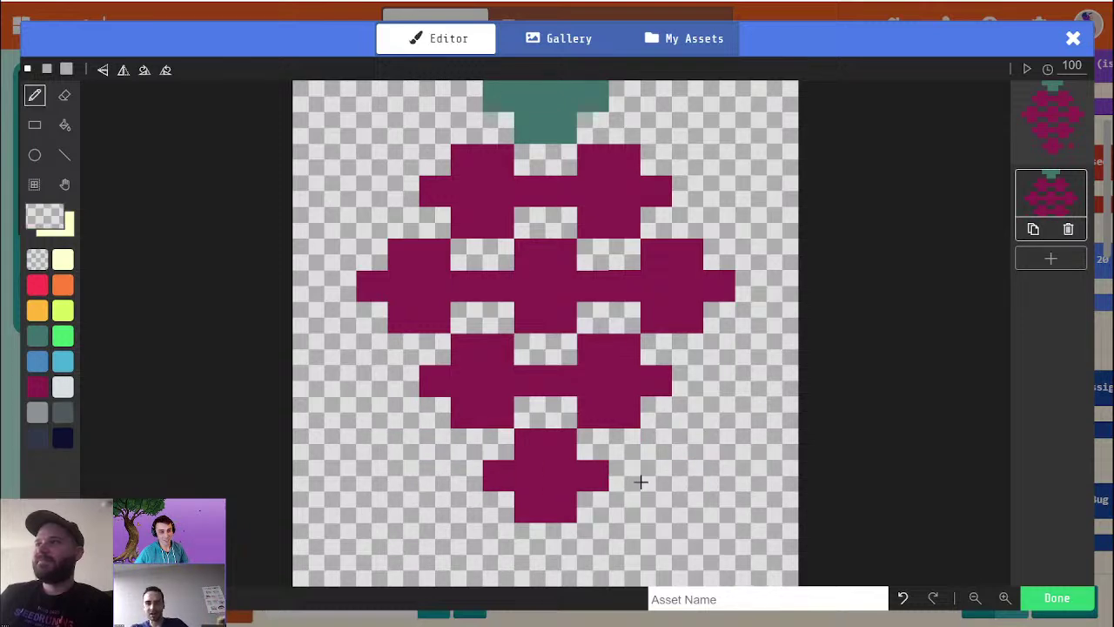
Step: Try another purple mark to the right of the bottom grape, and erase it
alt+click(554, 461)
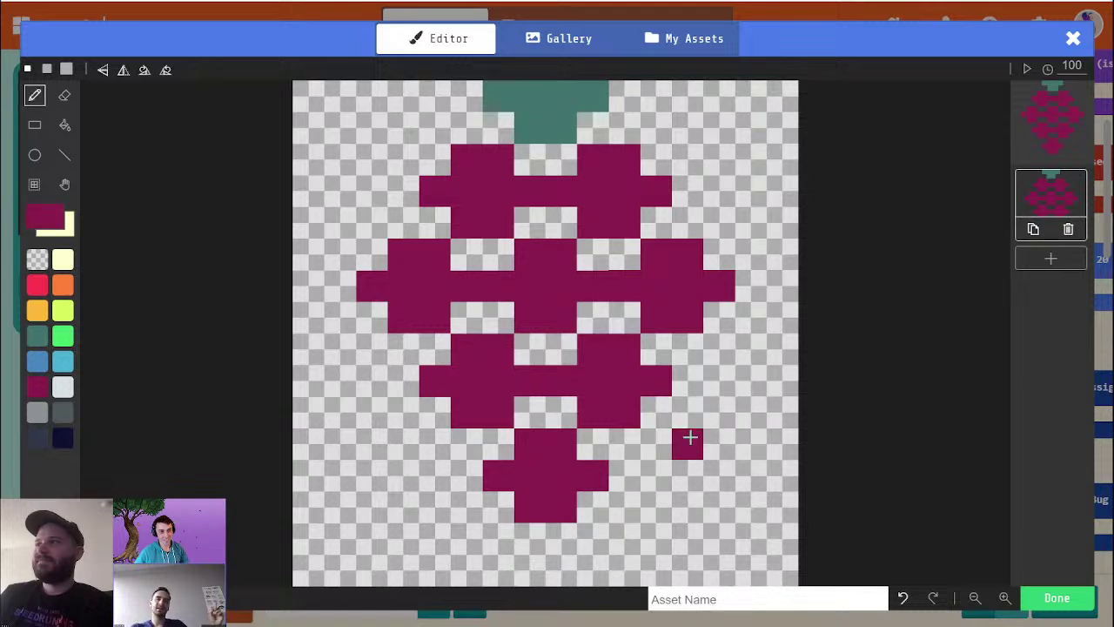
drag(703, 440, 657, 458)
alt+click(663, 495)
click(663, 480)
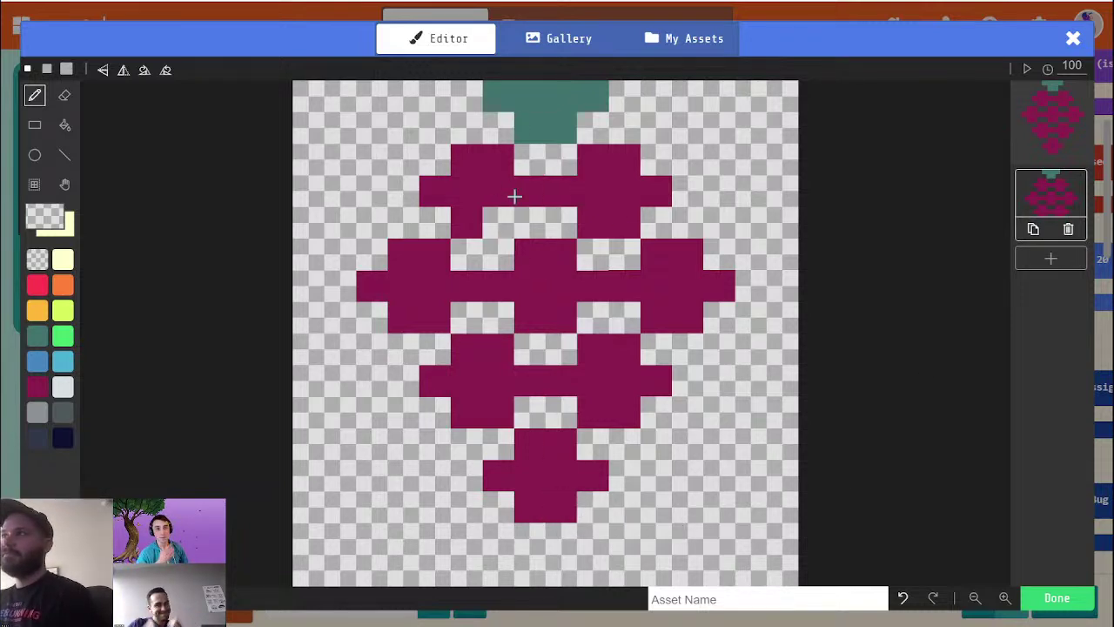
Step: Draw an extra purple grape at the left end of the top row, reaching the canvas edge, and erase the surplus pixels
alt+click(481, 191)
mouse_move(397, 185)
mouse_down()
mouse_move(369, 184)
mouse_move(356, 241)
mouse_up()
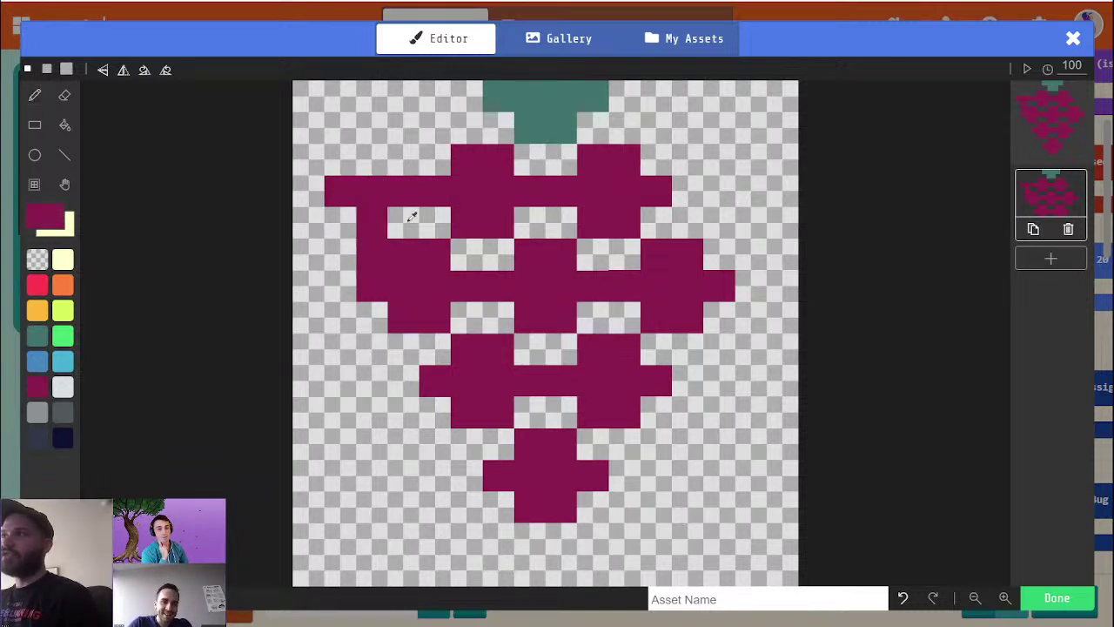
alt+click(412, 217)
click(371, 230)
click(367, 248)
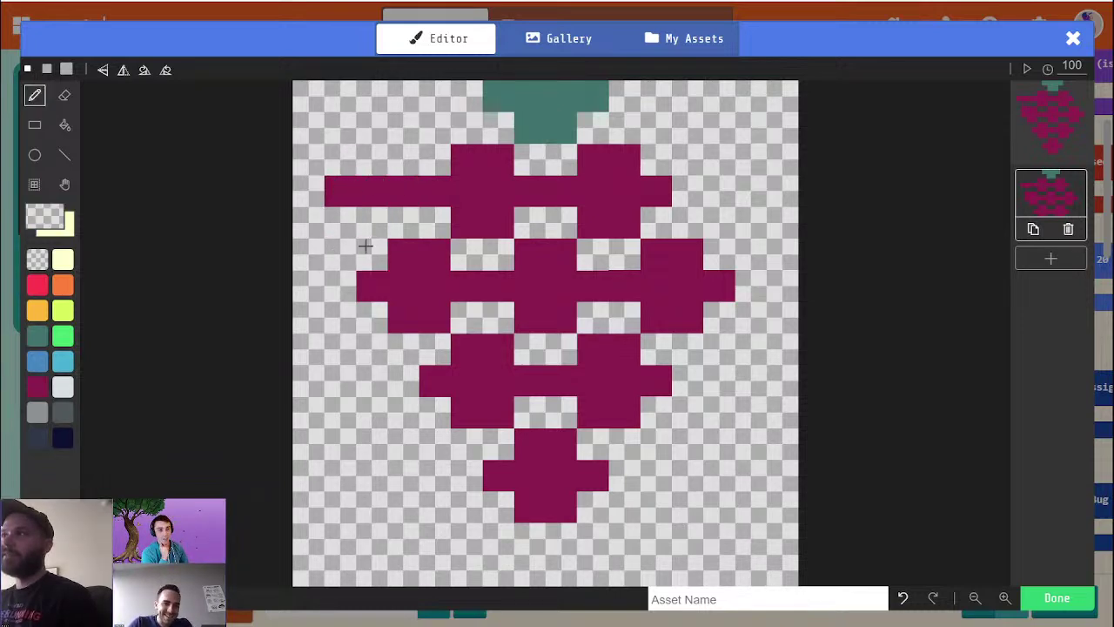
alt+click(373, 196)
click(352, 217)
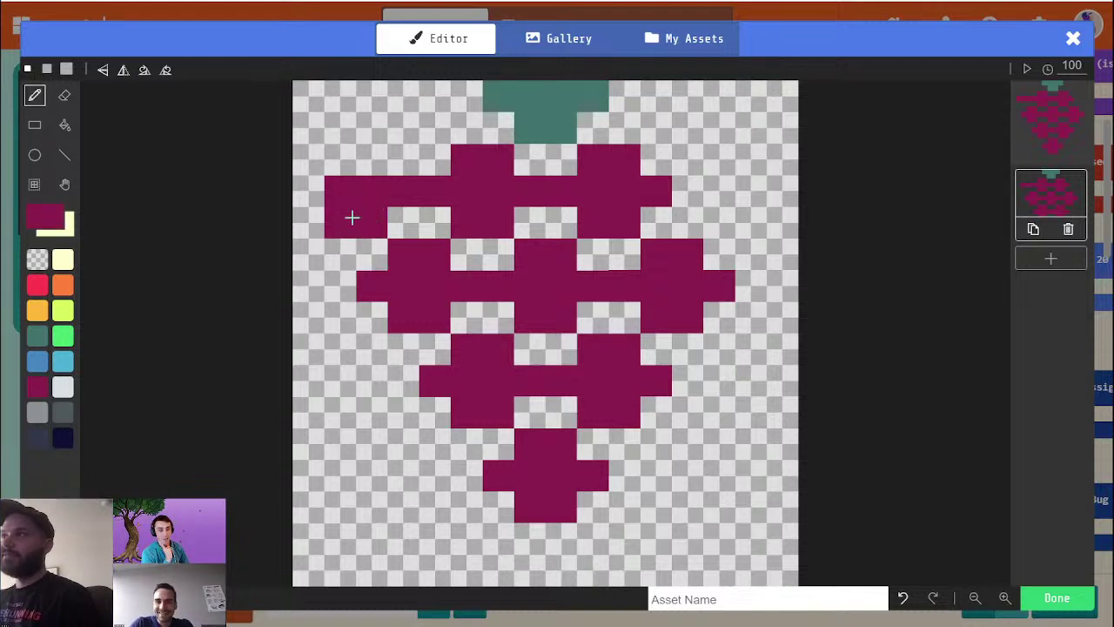
click(308, 192)
drag(341, 162, 367, 165)
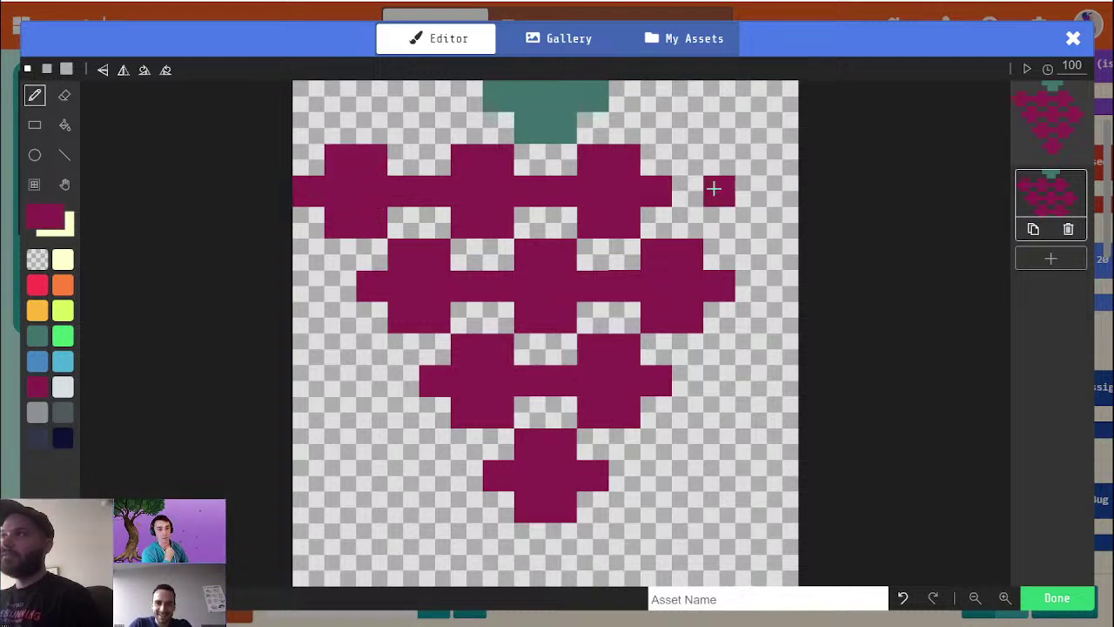
Step: Draw a purple grape at the right end of the top row and erase its upper-right corner pixel
mouse_move(711, 190)
mouse_down()
mouse_move(681, 181)
mouse_move(745, 183)
mouse_move(745, 221)
mouse_move(784, 179)
mouse_move(758, 159)
mouse_move(769, 162)
mouse_up()
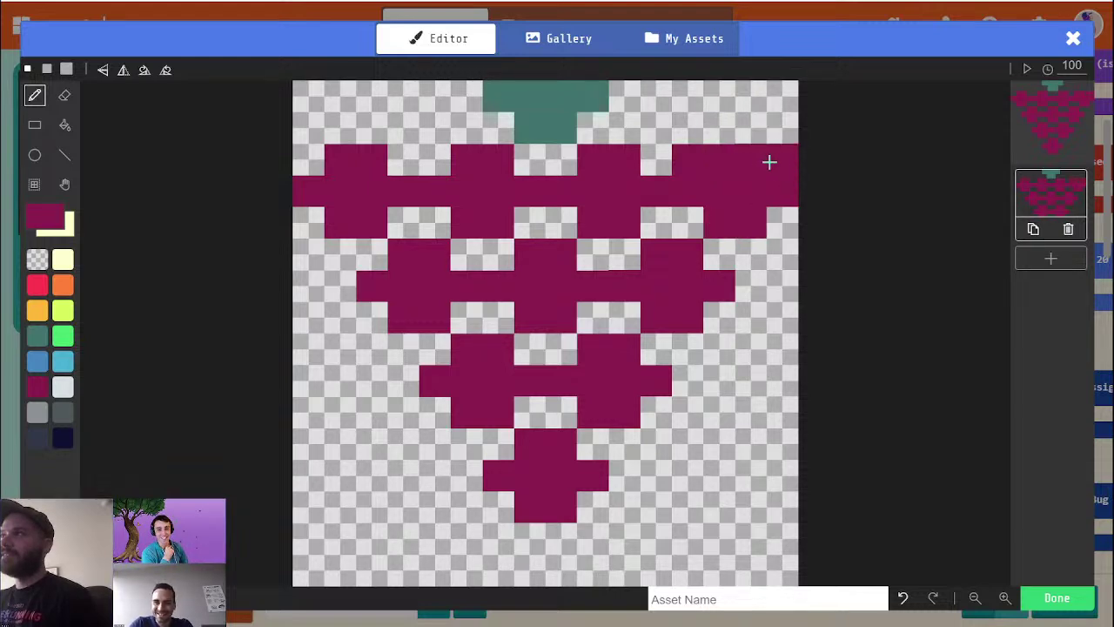
key(e)
click(787, 152)
key(p)
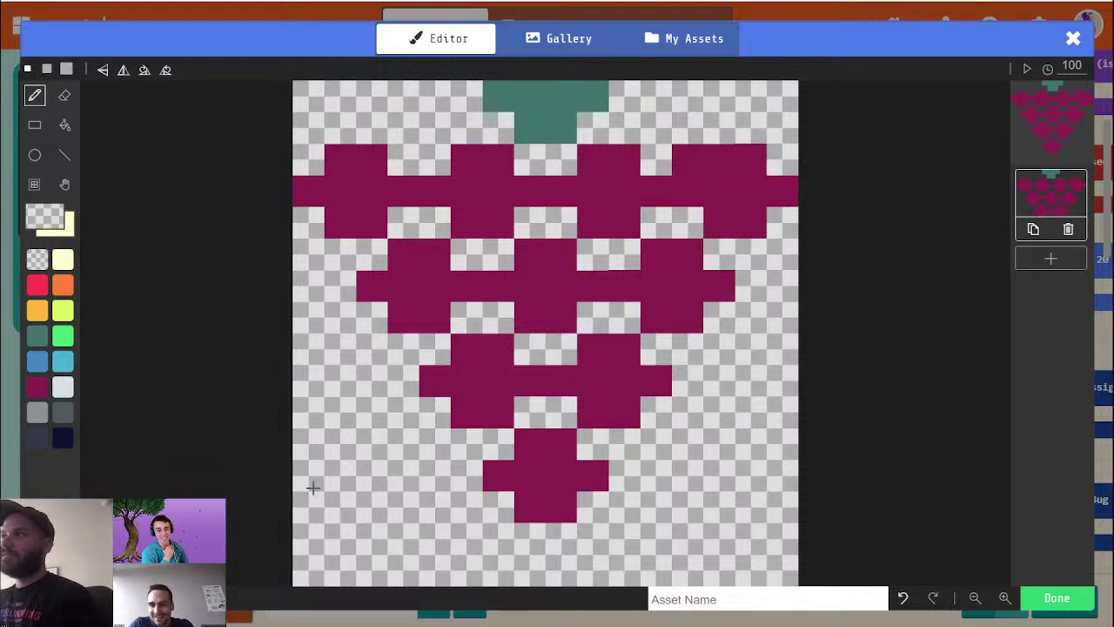
key(alt)
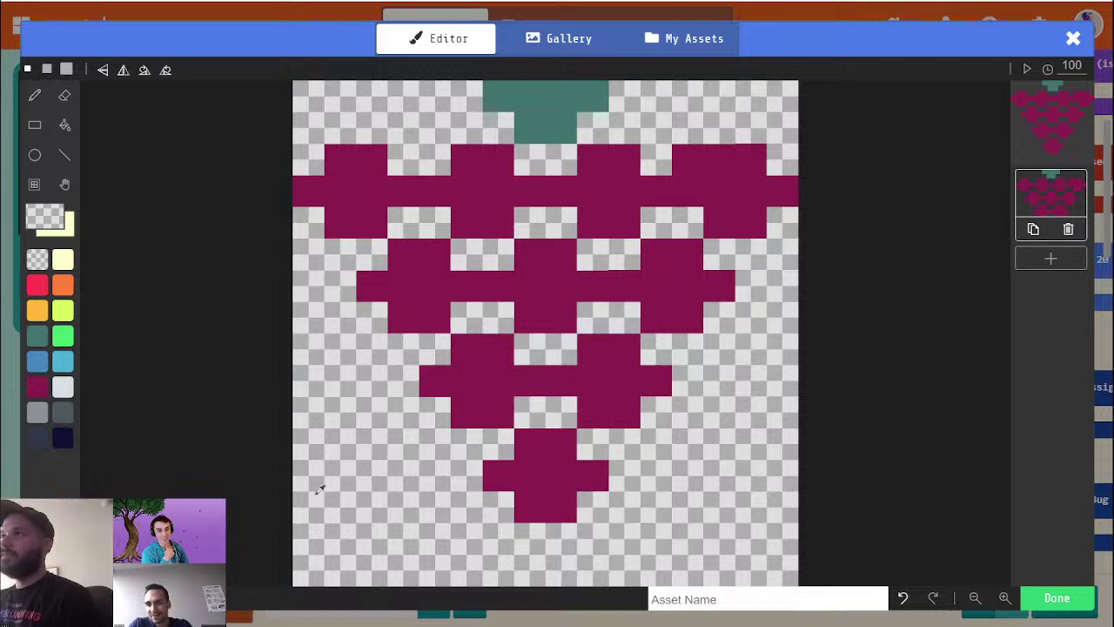
Step: Select the bottom two rows of grapes and move them two pixels down in total
click(34, 183)
drag(438, 358, 677, 528)
drag(565, 473, 559, 505)
click(712, 456)
key(alt)
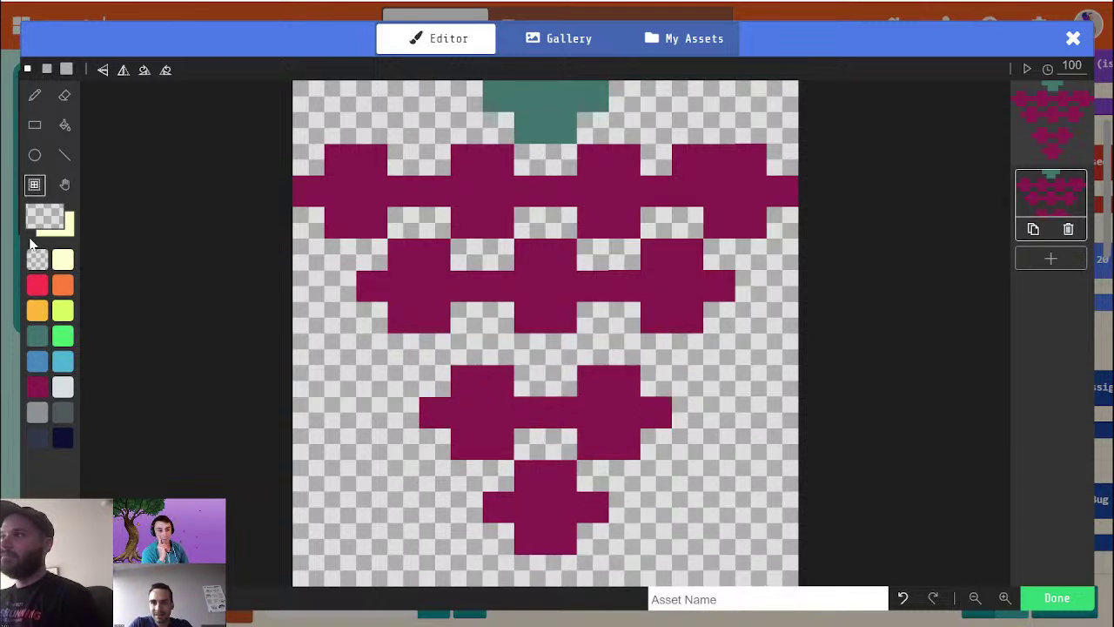
drag(398, 360, 705, 554)
drag(641, 515, 641, 533)
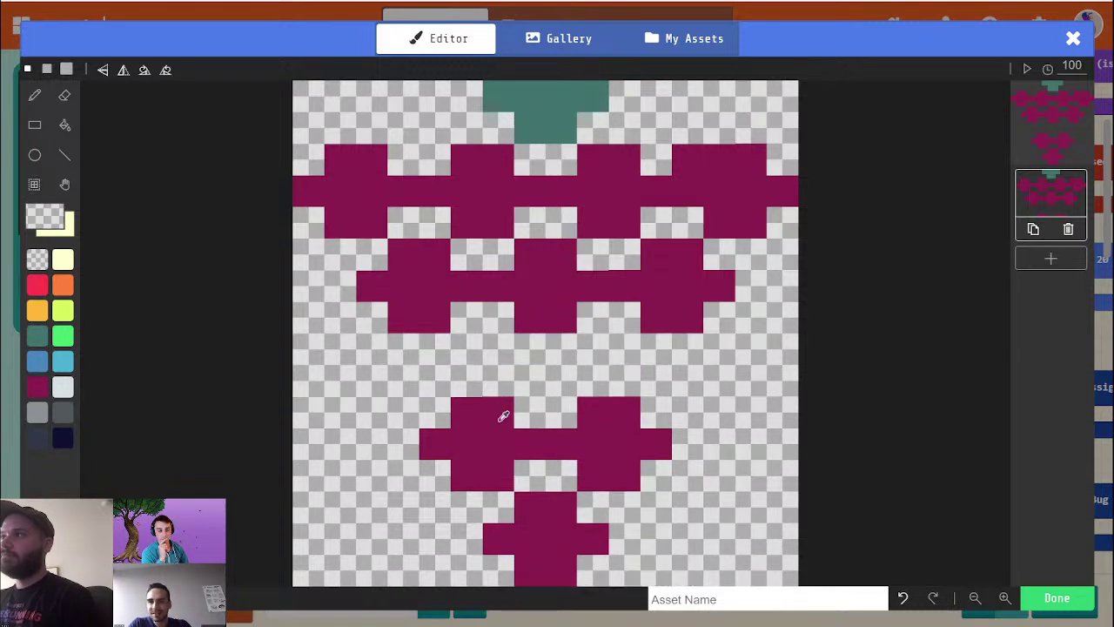
Step: Paint a two-pixel-wide purple bar one pixel row beneath the second row's leftmost grape, erasing the misplaced pixels above it
alt+click(471, 407)
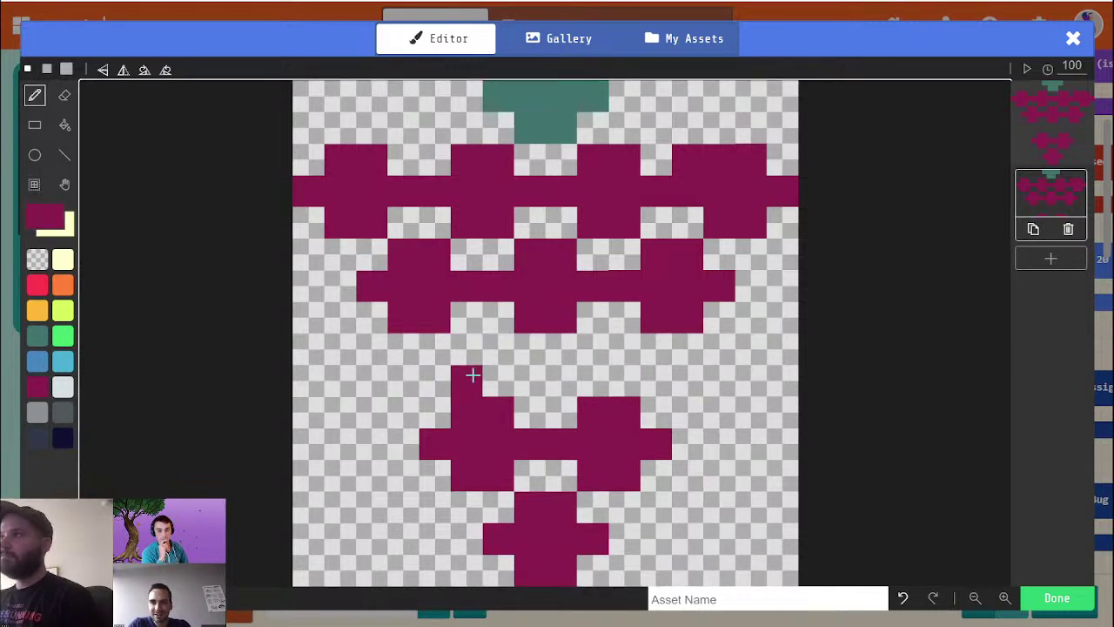
click(435, 348)
drag(464, 355, 501, 350)
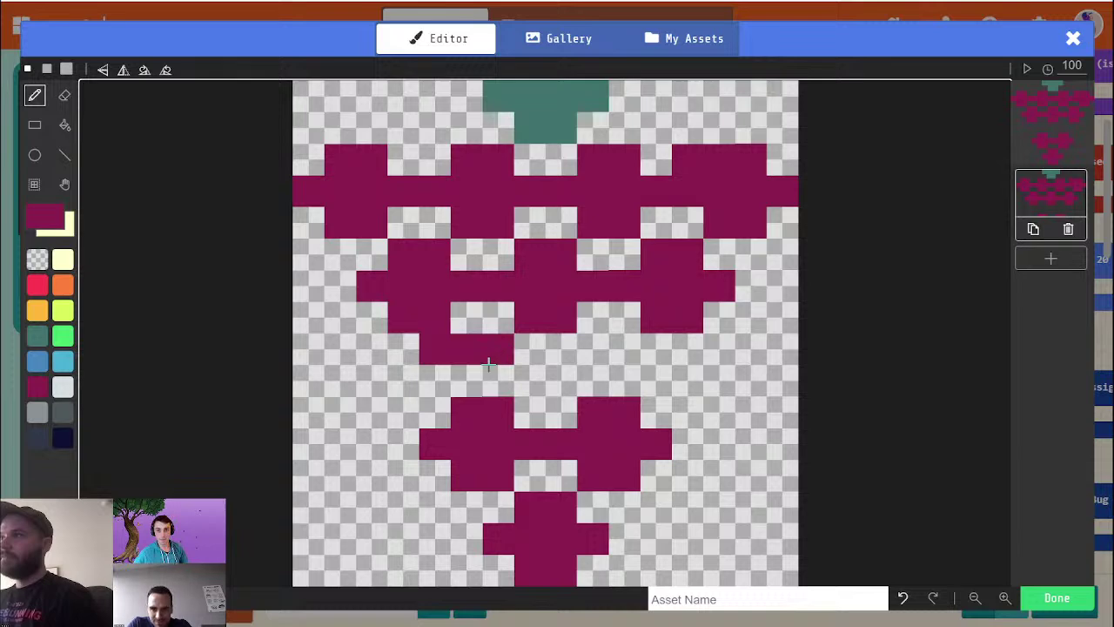
drag(433, 370, 413, 373)
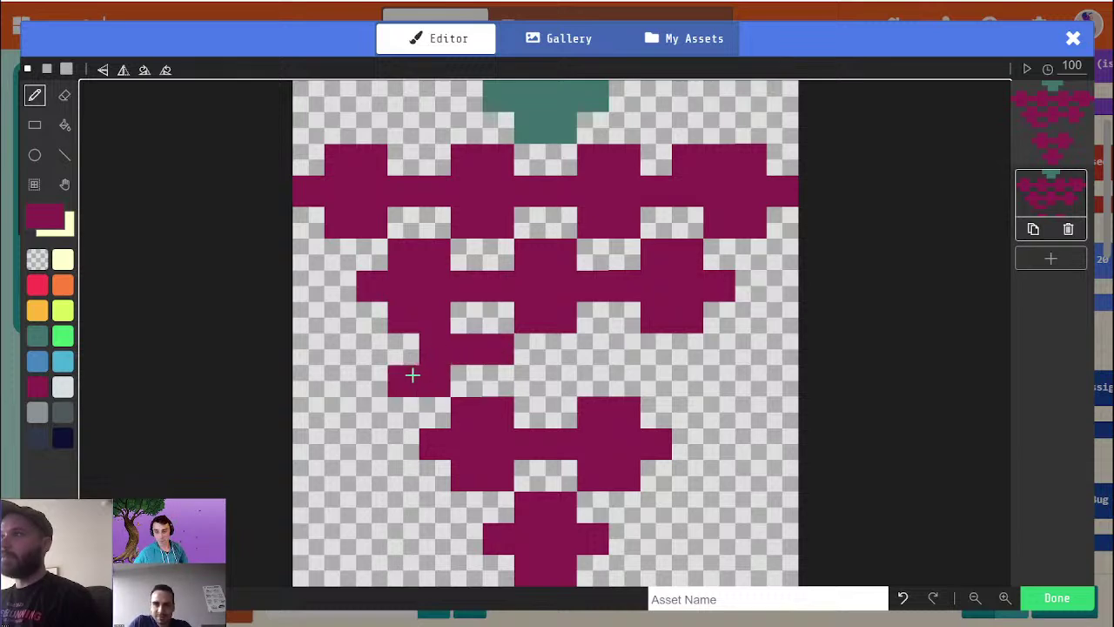
alt+click(413, 343)
click(422, 349)
drag(493, 345, 465, 343)
alt+click(434, 347)
alt+click(454, 352)
click(434, 348)
Step: Paint matching two-pixel-wide purple bars beneath the second row's centre and right grapes, erasing the extra pixel
key(a)
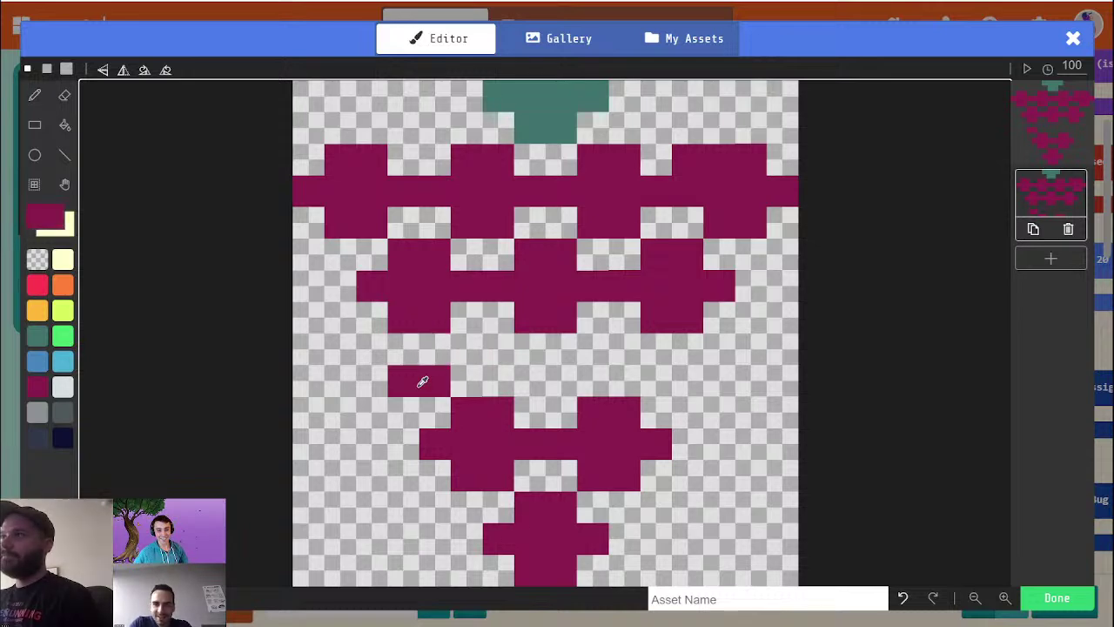
click(531, 372)
drag(541, 376, 685, 391)
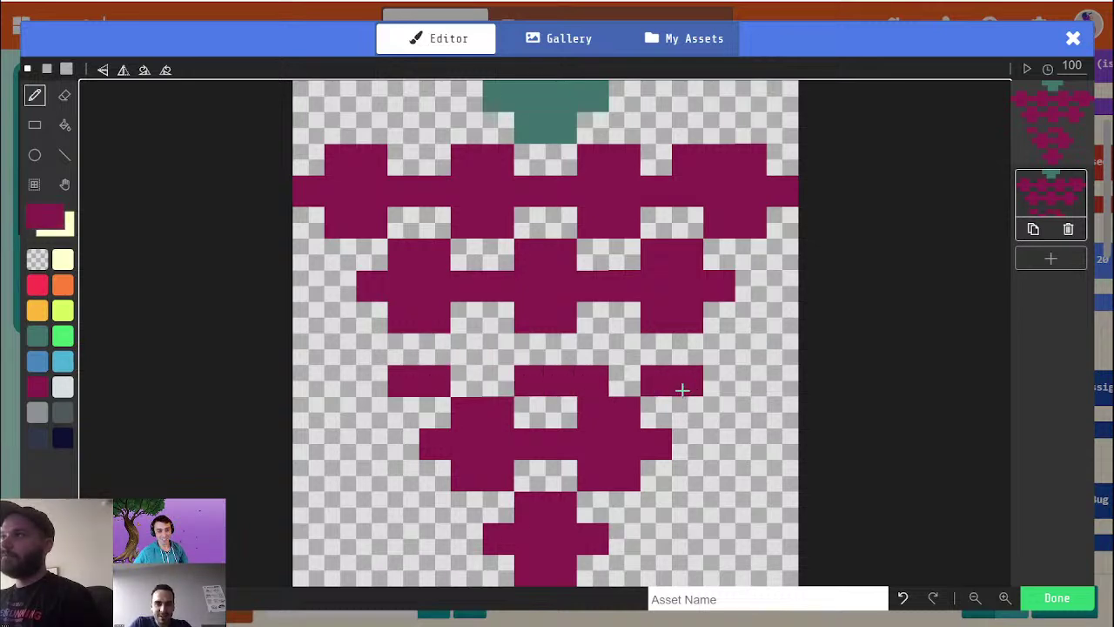
key(0)
click(577, 375)
Step: Paint two two-pixel-wide purple bars in the blank pixel row directly under the second row's gaps, clearing the surplus at the centre
key(a)
click(502, 351)
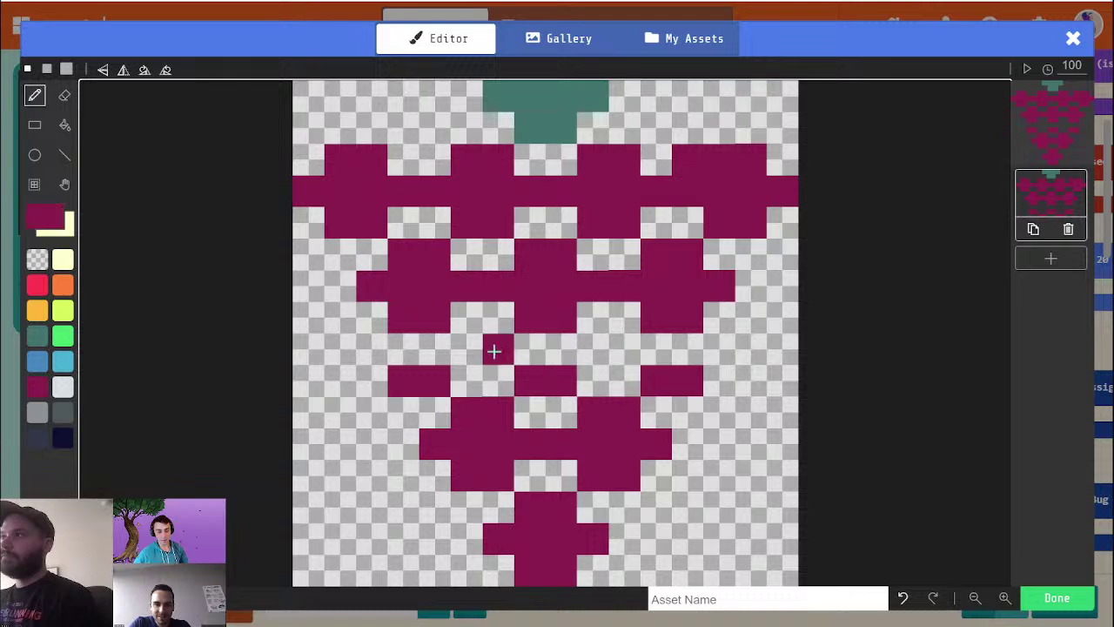
click(479, 349)
drag(622, 358, 561, 351)
key(alt)
key(0)
click(549, 350)
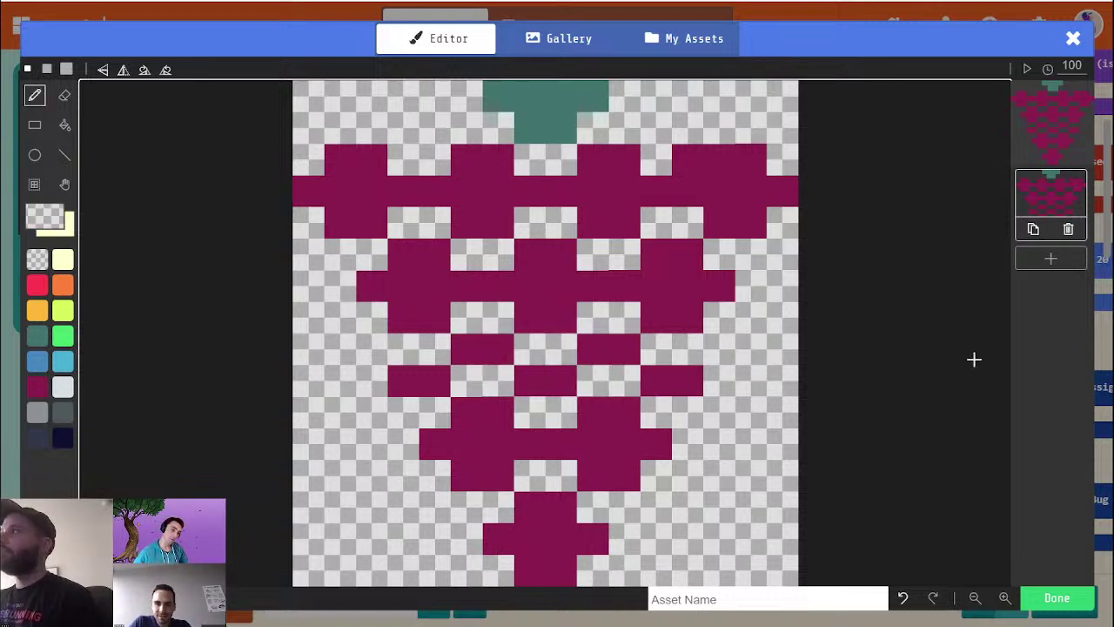
Step: Save the grape image and preview the fuller bunch in the full-screen simulator
click(1071, 598)
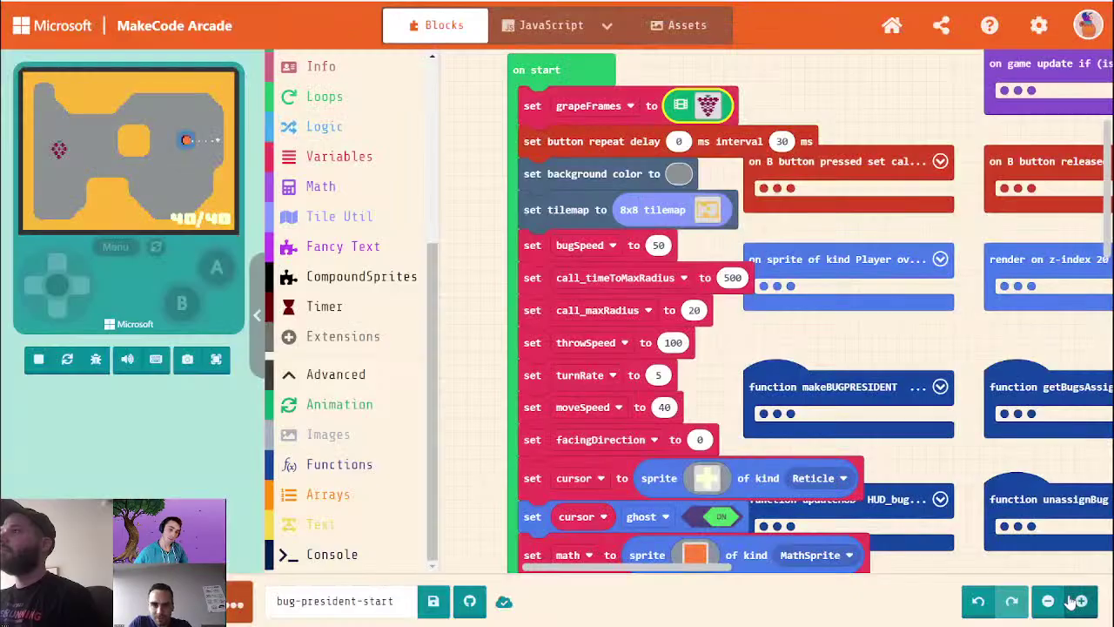
click(216, 359)
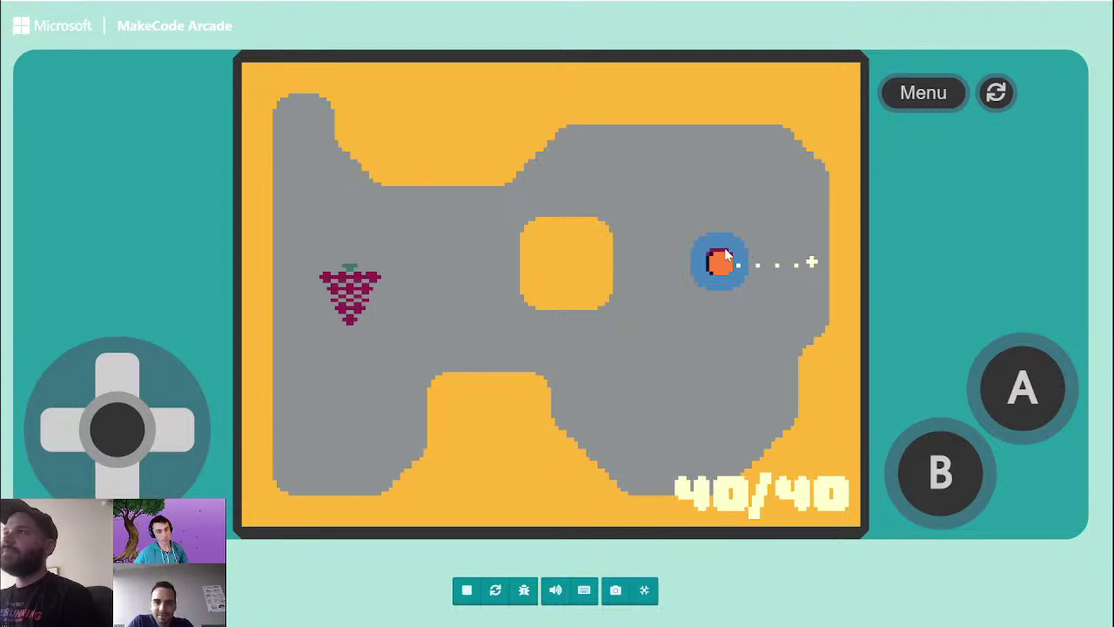
click(644, 590)
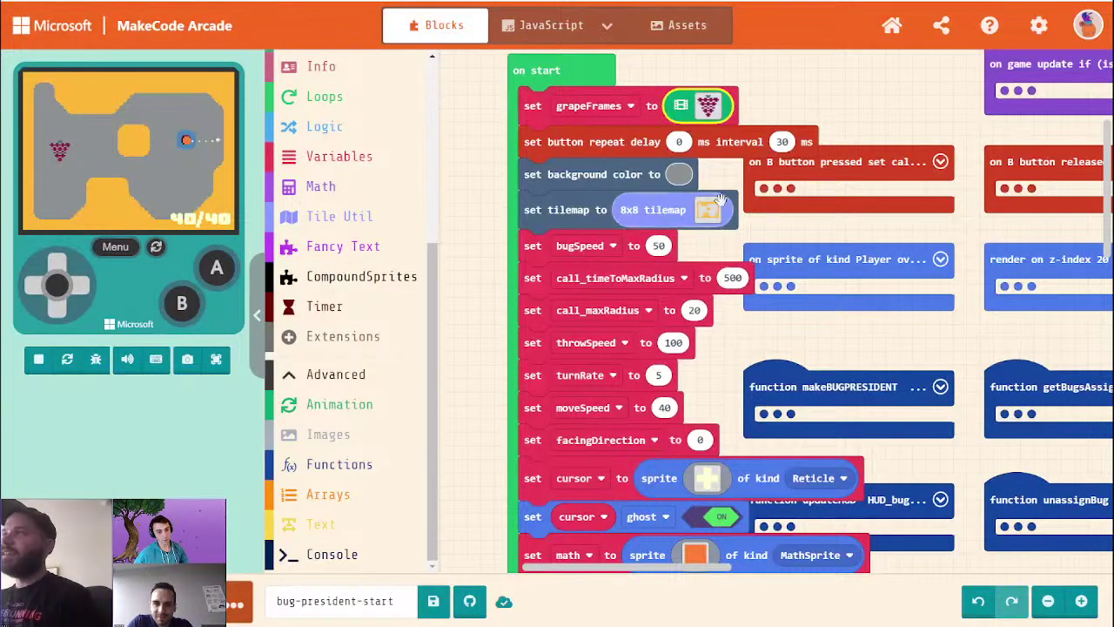
Step: Open the grape image and move the two lowest grape rows up by two pixels to close the gap
click(709, 106)
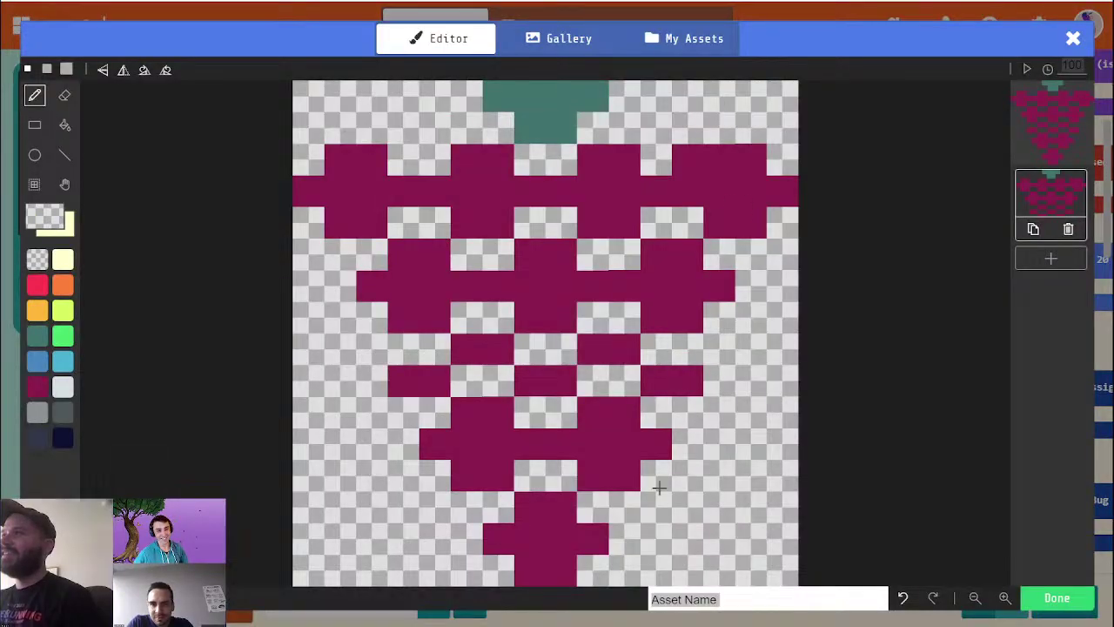
click(35, 184)
drag(418, 394, 695, 554)
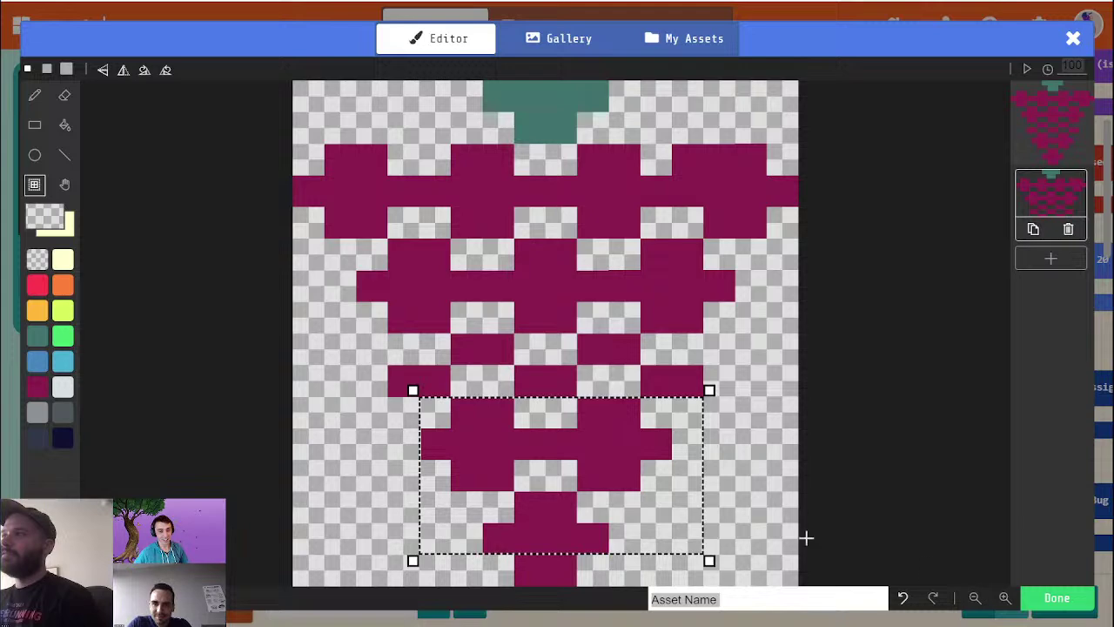
click(410, 417)
drag(383, 394, 693, 569)
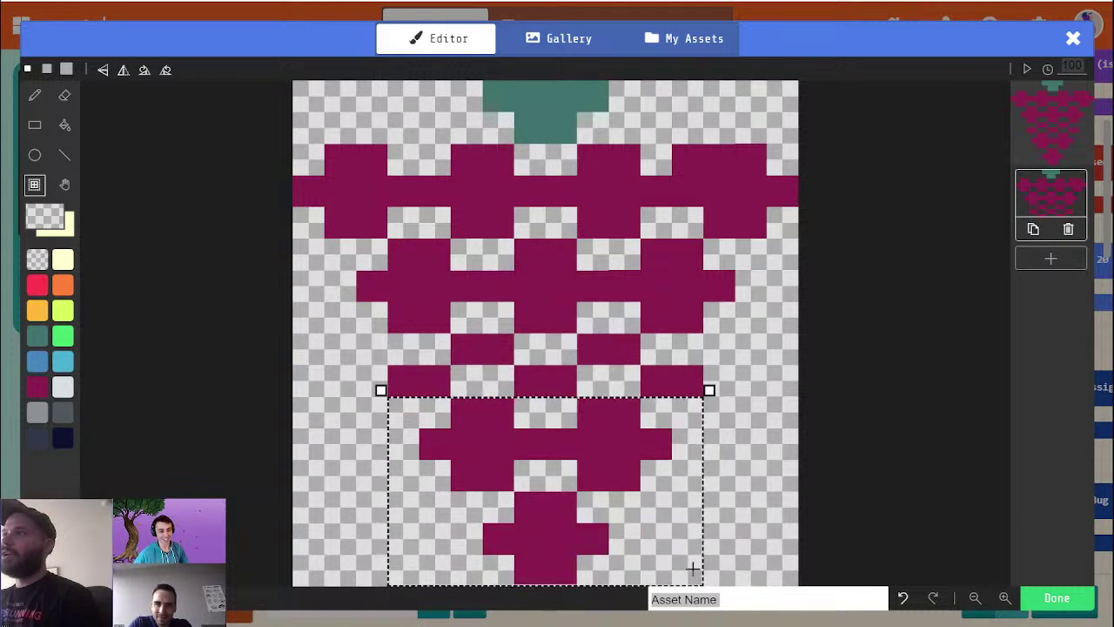
drag(645, 515, 645, 447)
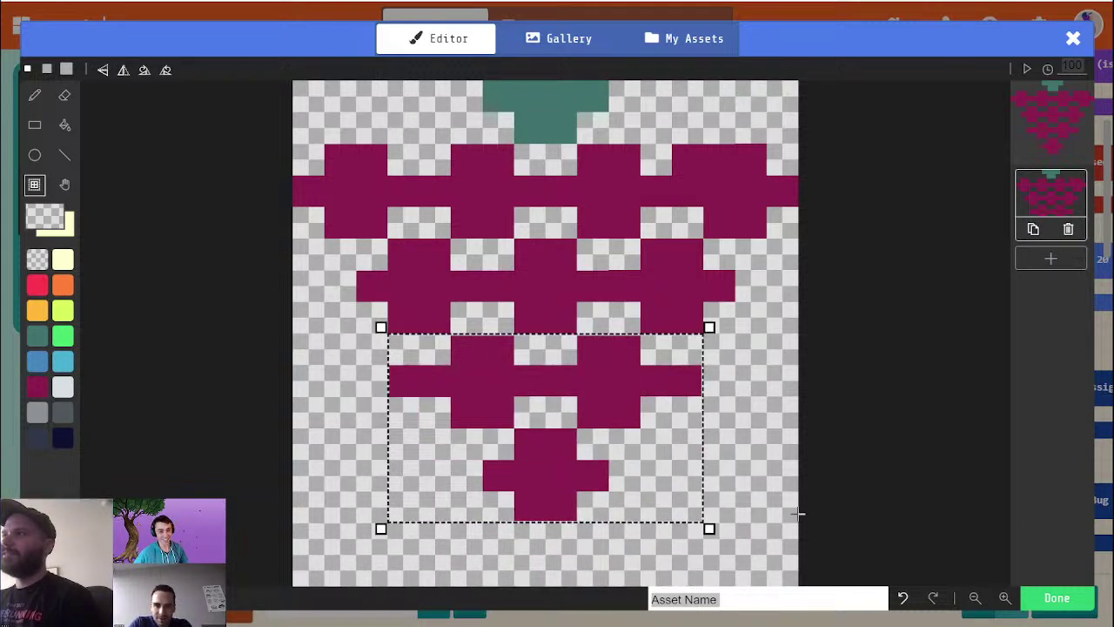
click(775, 478)
Step: Erase the stray purple pixels at both ends of the third row and beside the first row's rightmost grape
key(p)
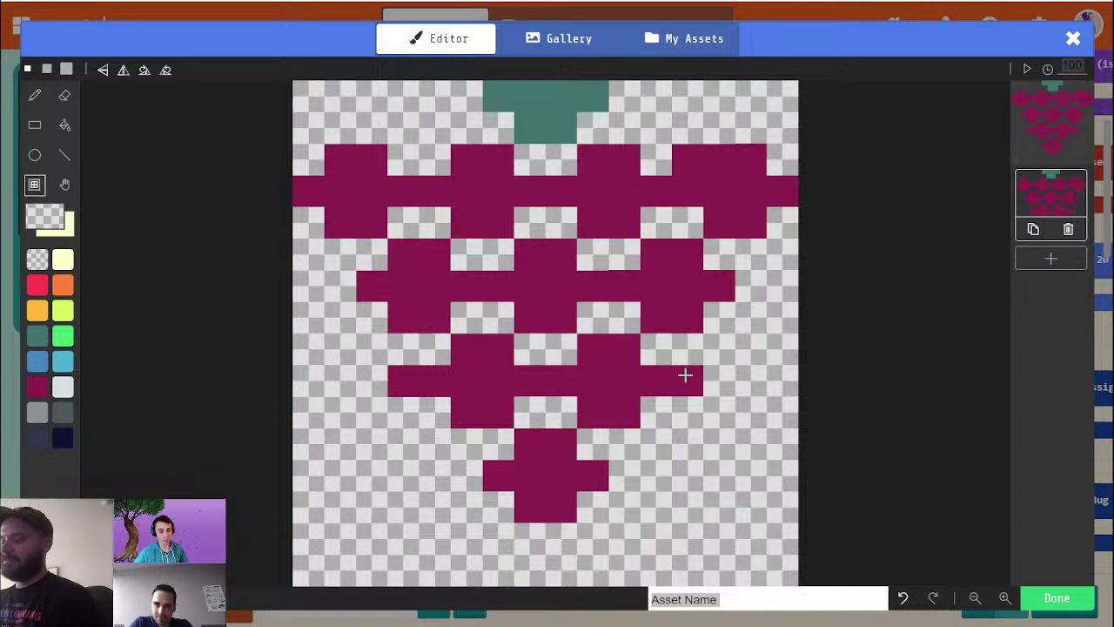
click(687, 377)
click(623, 380)
key(ctrl+z)
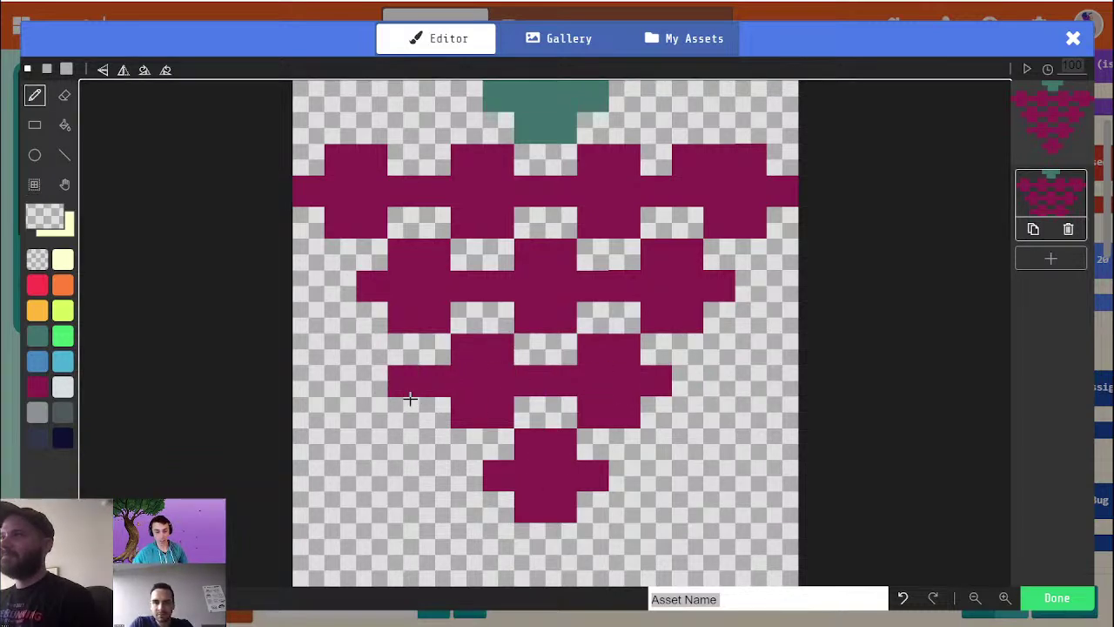
click(404, 394)
click(561, 381)
click(749, 192)
click(683, 159)
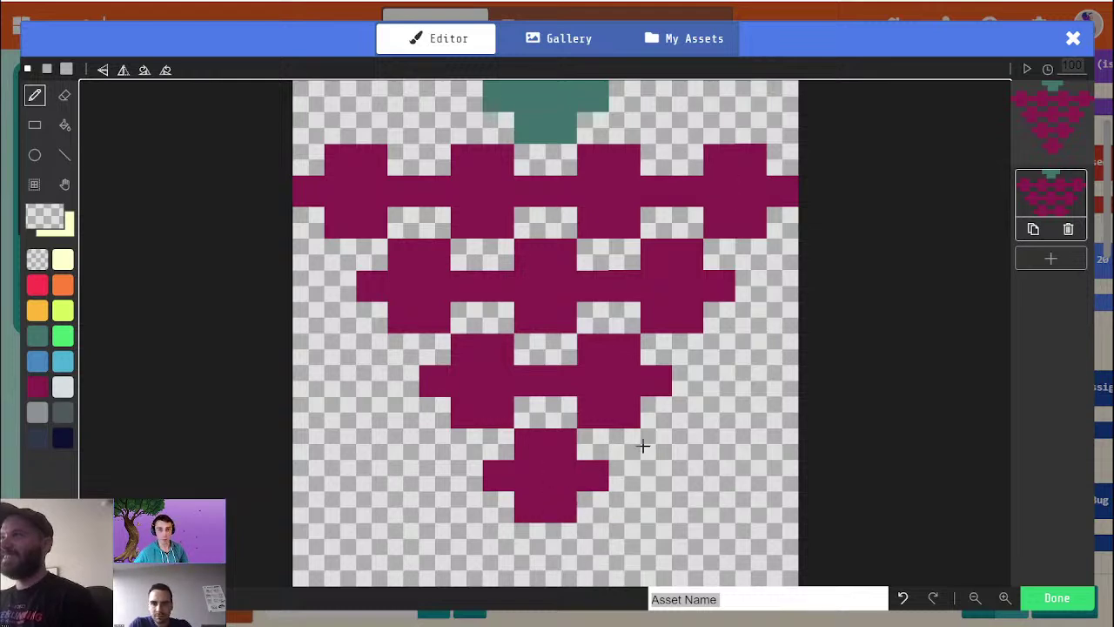
click(34, 183)
drag(422, 366, 612, 501)
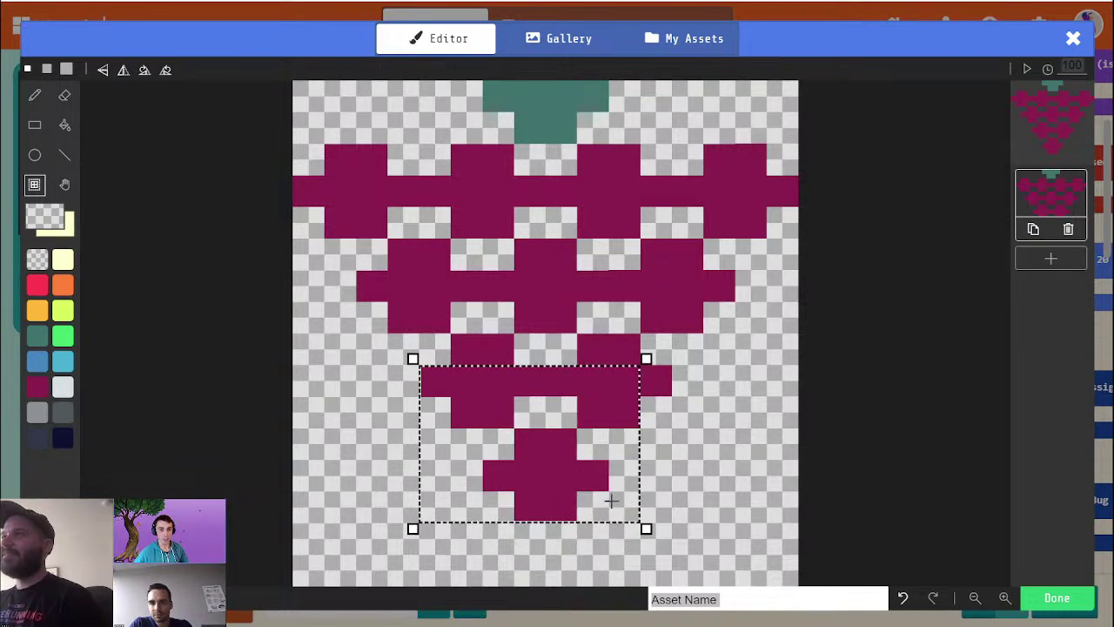
click(758, 454)
drag(418, 322, 546, 396)
click(607, 472)
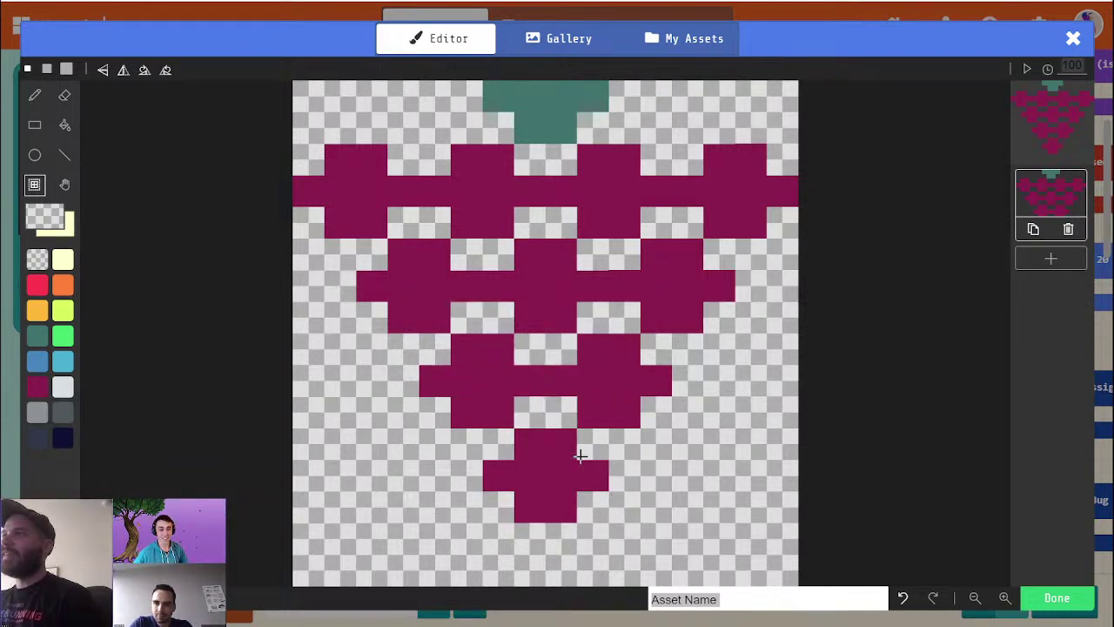
drag(430, 349, 673, 525)
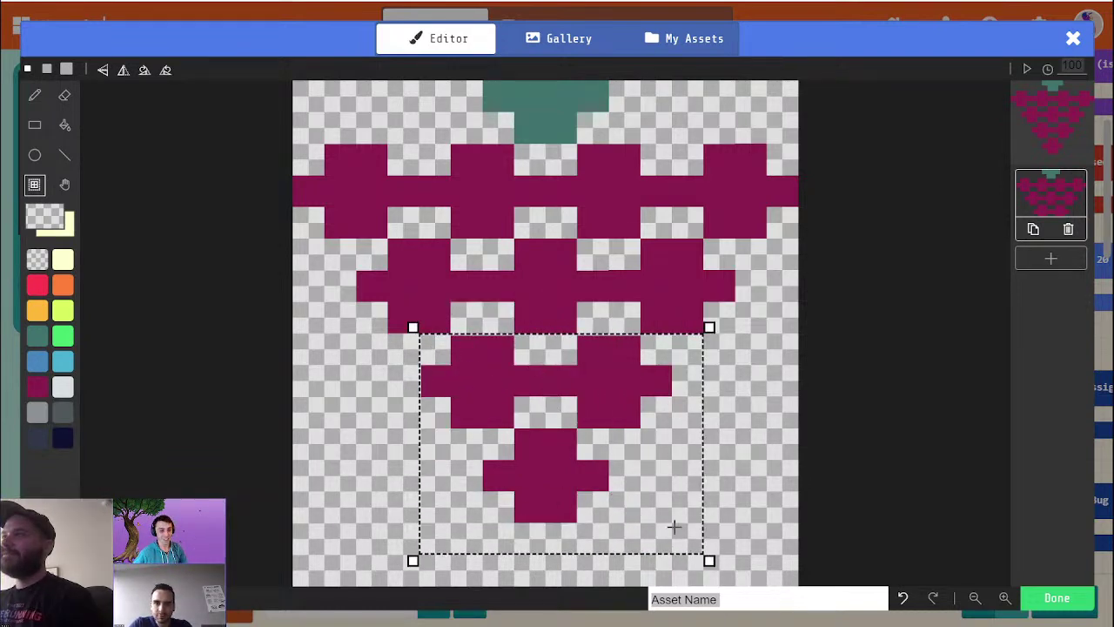
click(727, 474)
Step: Try to narrow the grape bunch by shifting its right side and its left side inward
drag(602, 105, 727, 459)
drag(728, 517, 729, 547)
drag(642, 148, 715, 386)
click(467, 309)
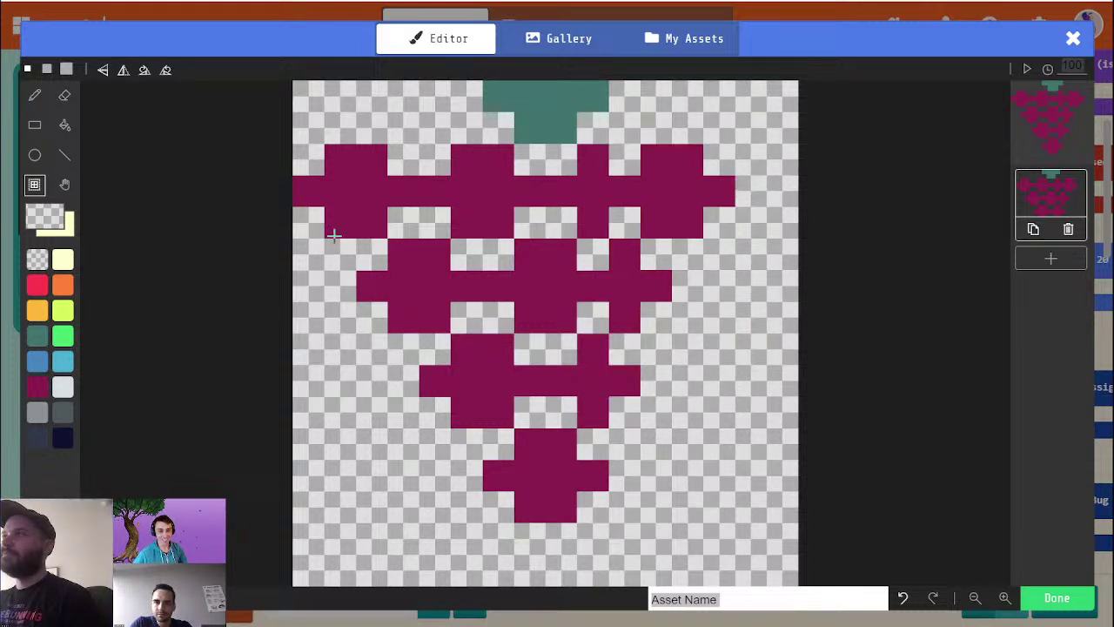
drag(294, 138, 400, 380)
click(692, 470)
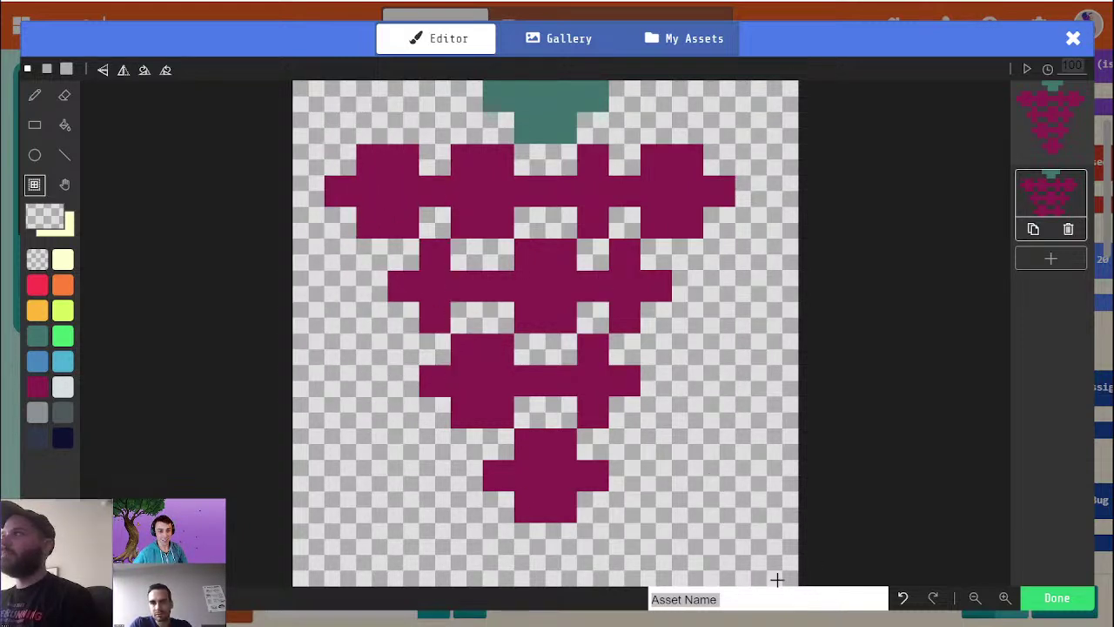
Step: Undo the inward shifts of the bunch's sides and clear the selection
click(902, 600)
click(899, 601)
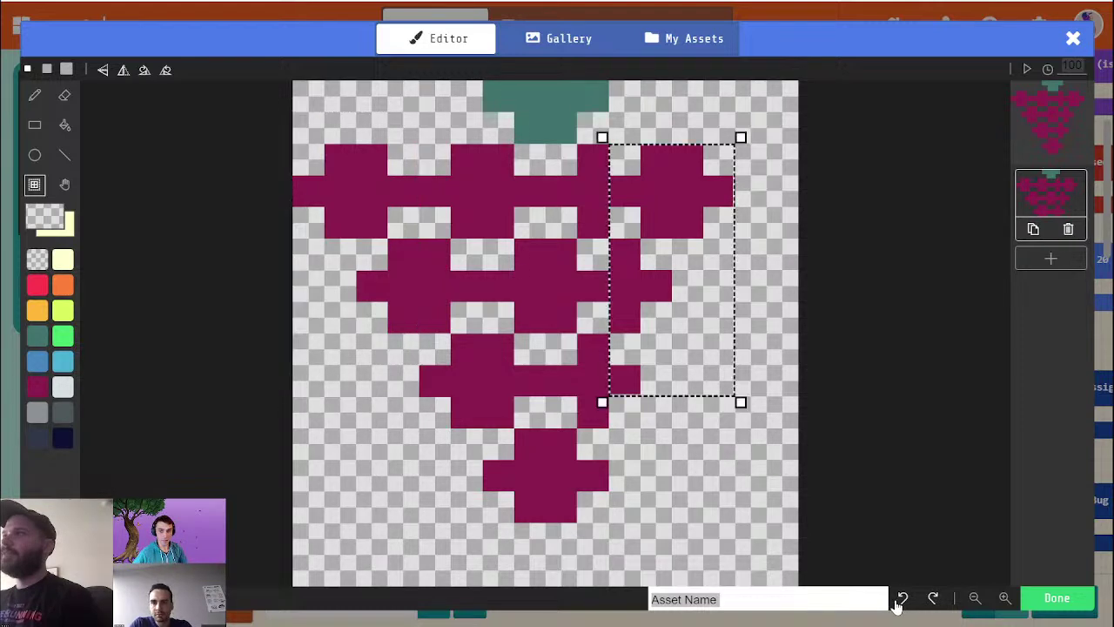
click(898, 602)
click(898, 602)
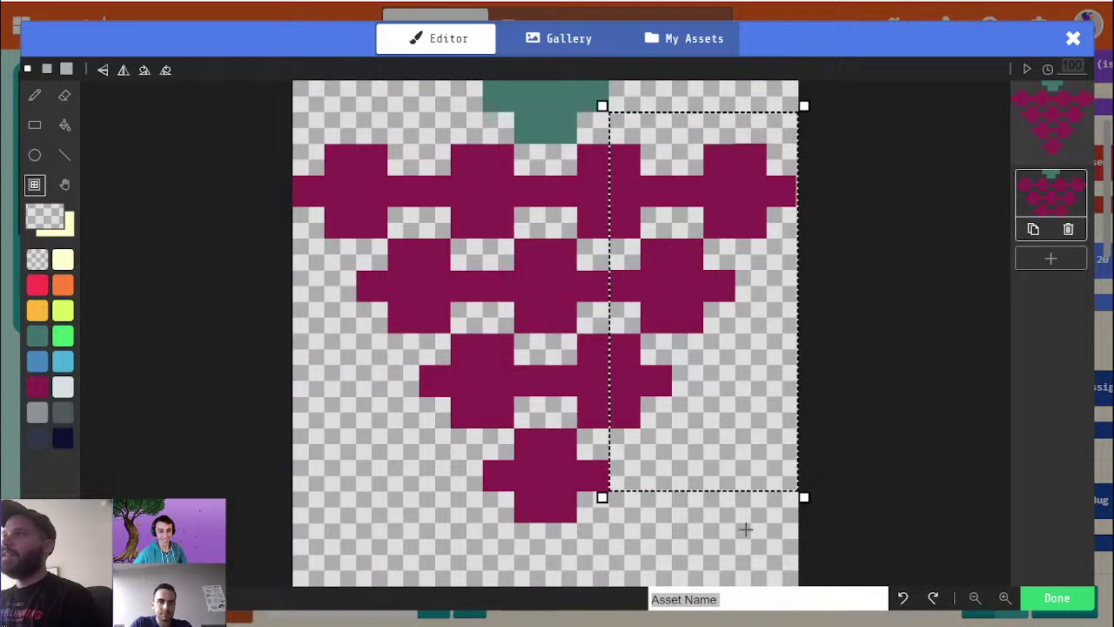
drag(510, 525, 516, 540)
drag(642, 482, 619, 506)
click(520, 461)
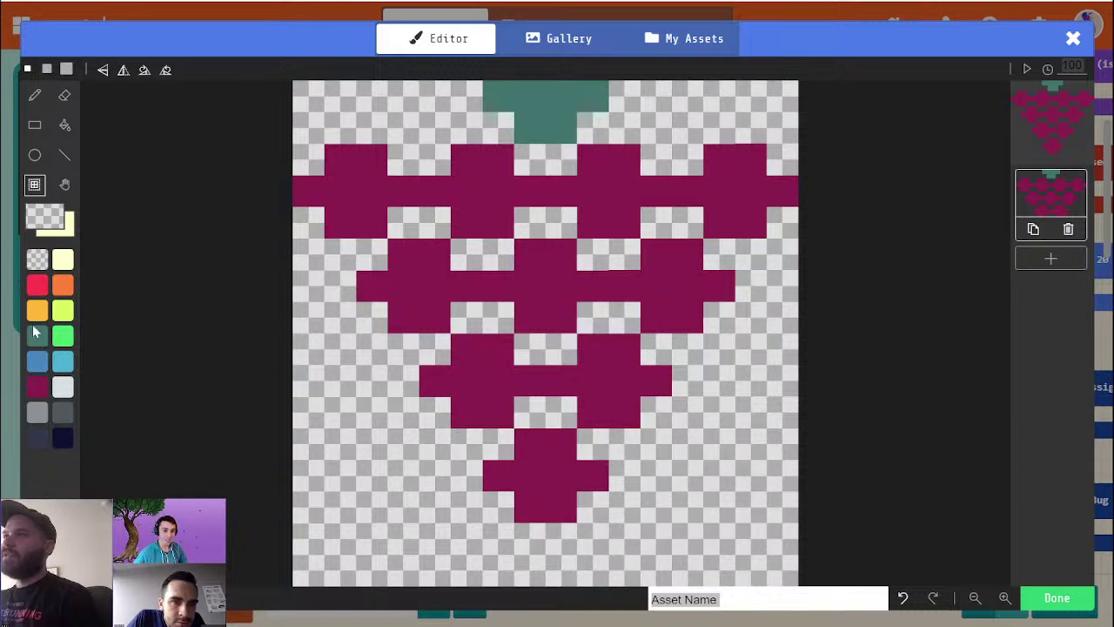
Step: Fill the leftmost gap beneath the first row and the second row's upper and lower left gaps with teal
click(35, 357)
click(35, 345)
click(63, 126)
click(415, 216)
click(481, 253)
click(484, 327)
Step: Undo the misplaced teal fills over the third row of grapes
click(581, 352)
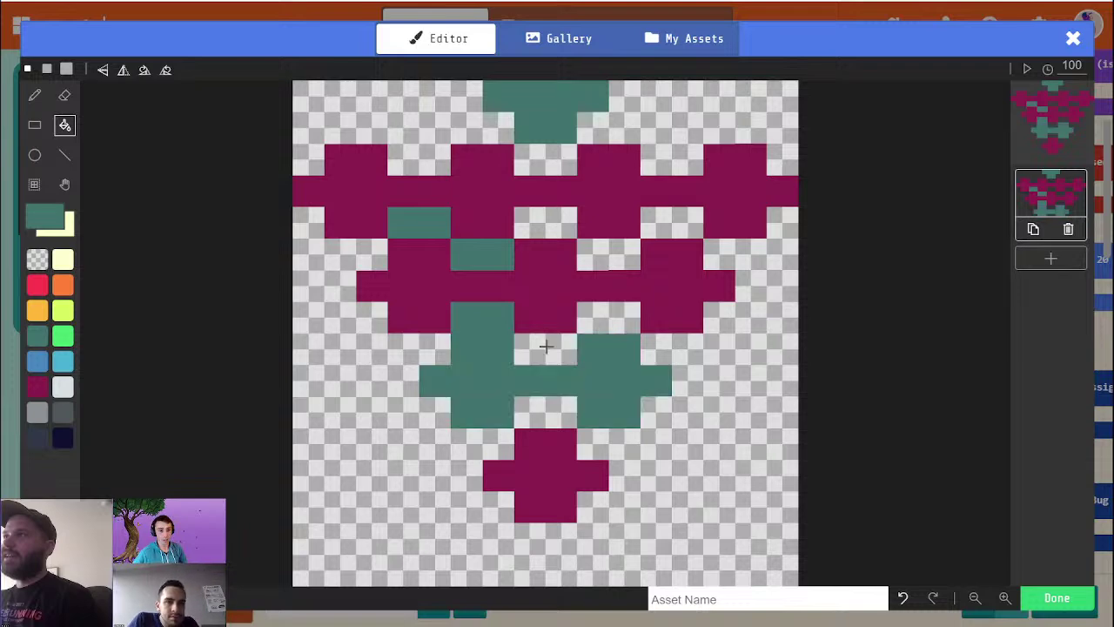
click(546, 348)
click(904, 600)
click(904, 600)
key(ctrl+shift+z)
click(541, 414)
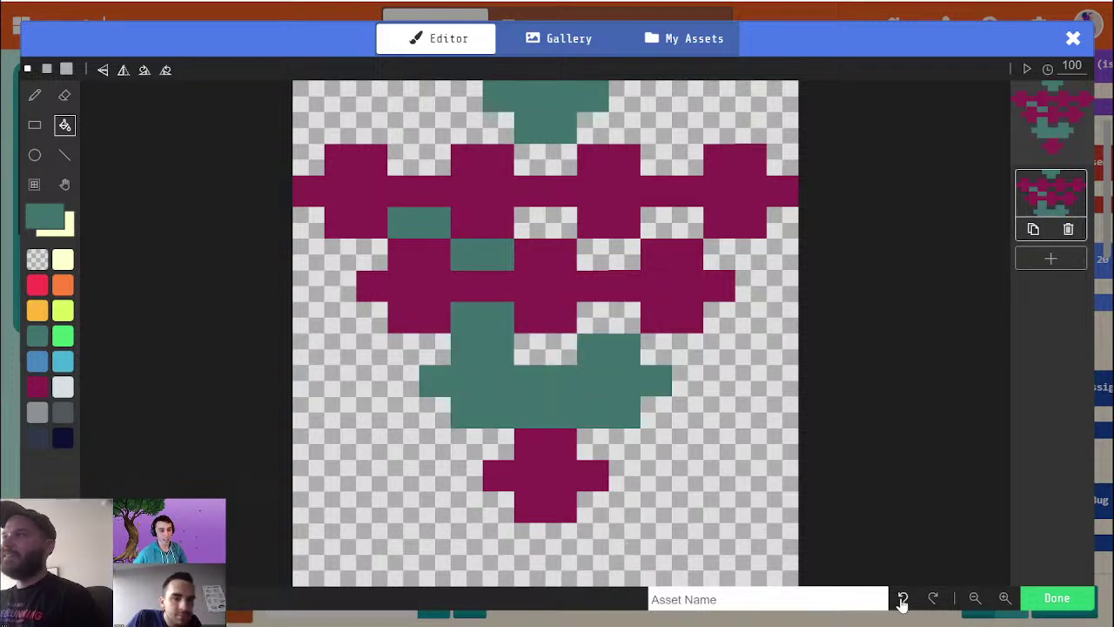
click(904, 600)
click(903, 599)
Step: Fill the remaining gaps between the grapes and the gap beneath the stem with teal, and save the image
click(543, 410)
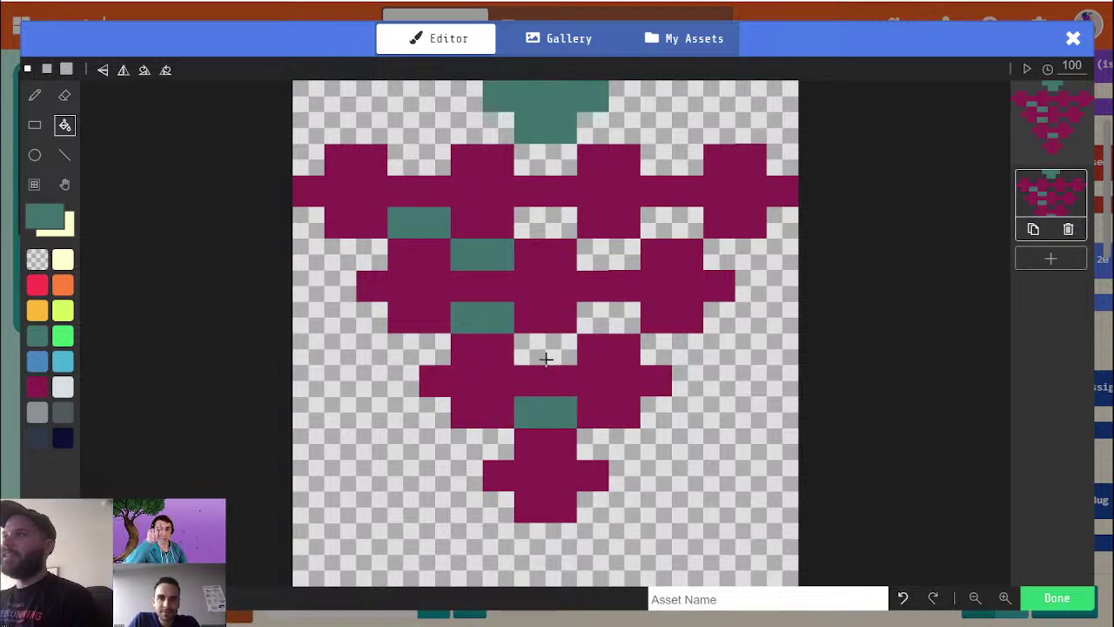
click(545, 358)
click(614, 314)
click(616, 239)
click(637, 230)
click(540, 211)
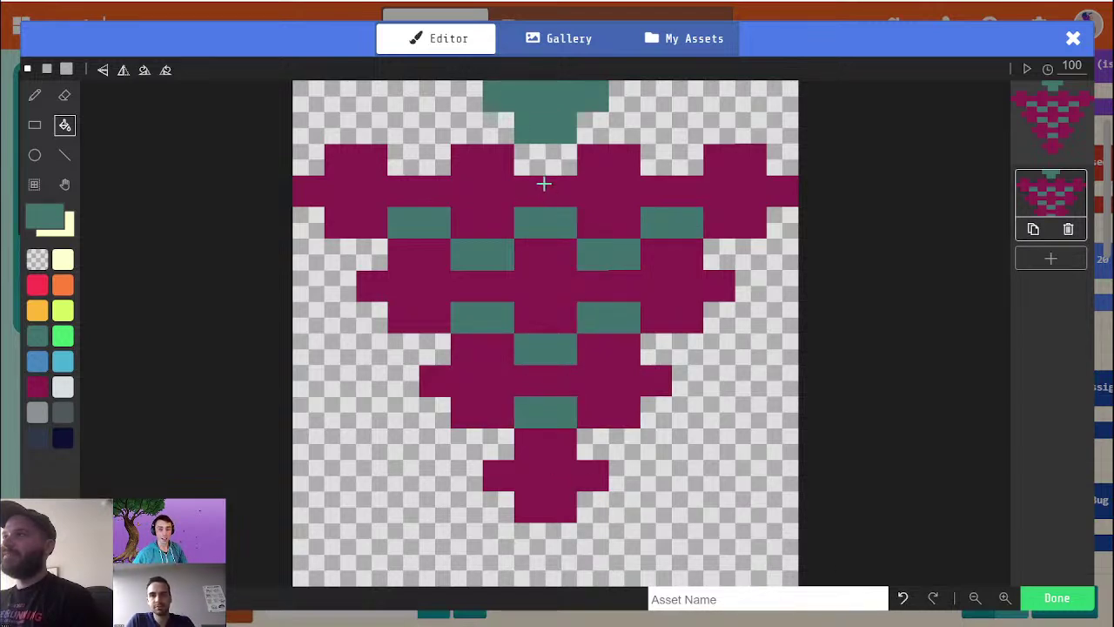
click(540, 171)
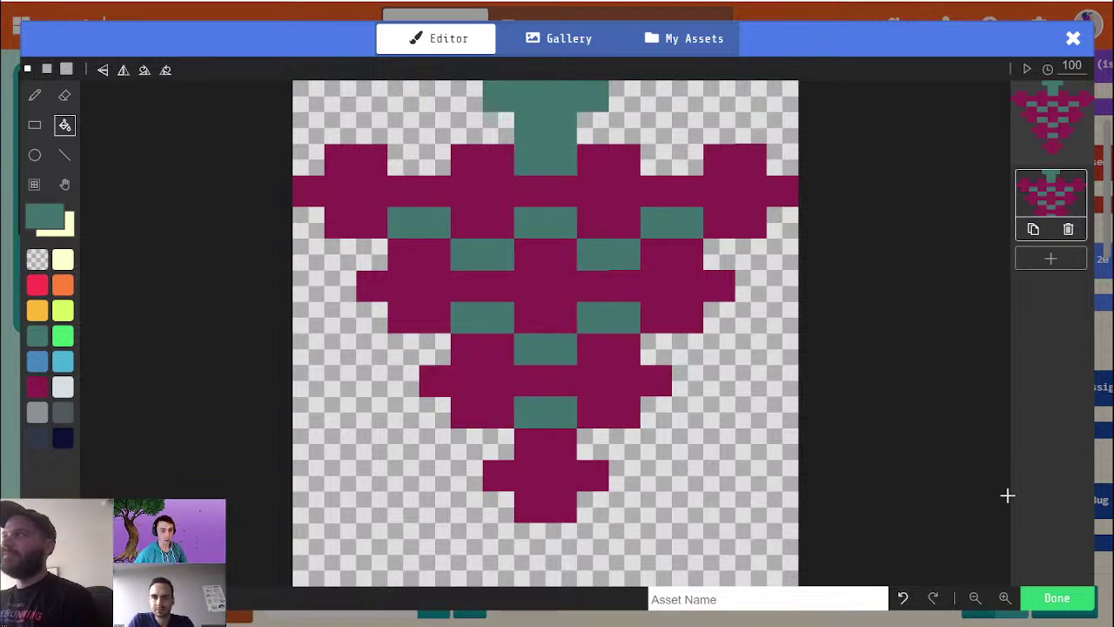
click(1057, 598)
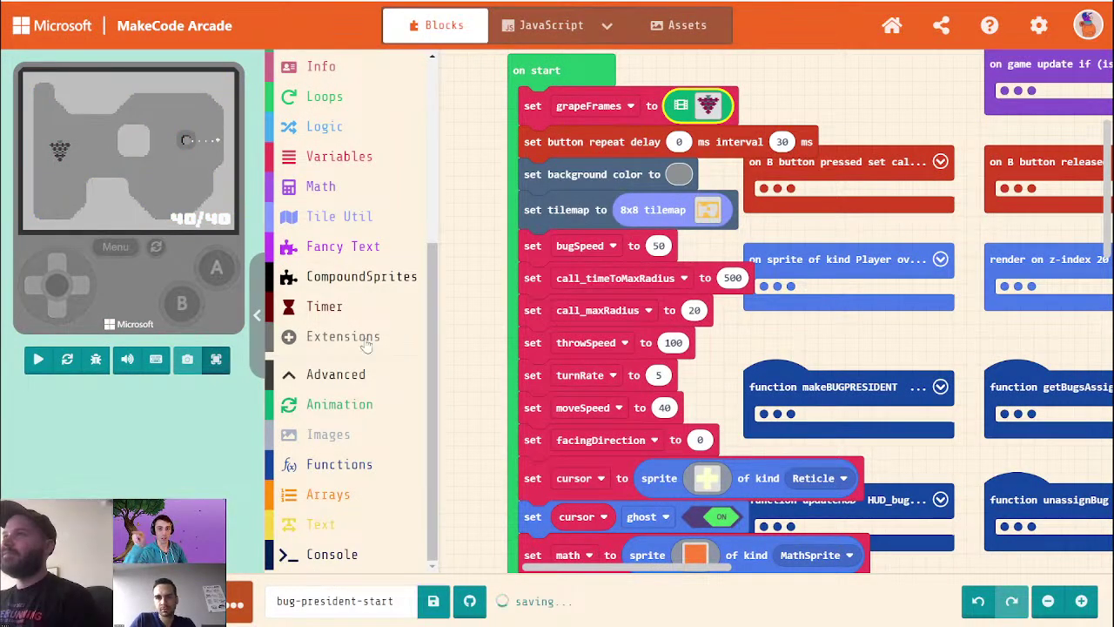
Step: Reopen the grape image and erase the teal from the gaps above and below the second row's centre line
drag(701, 108, 698, 105)
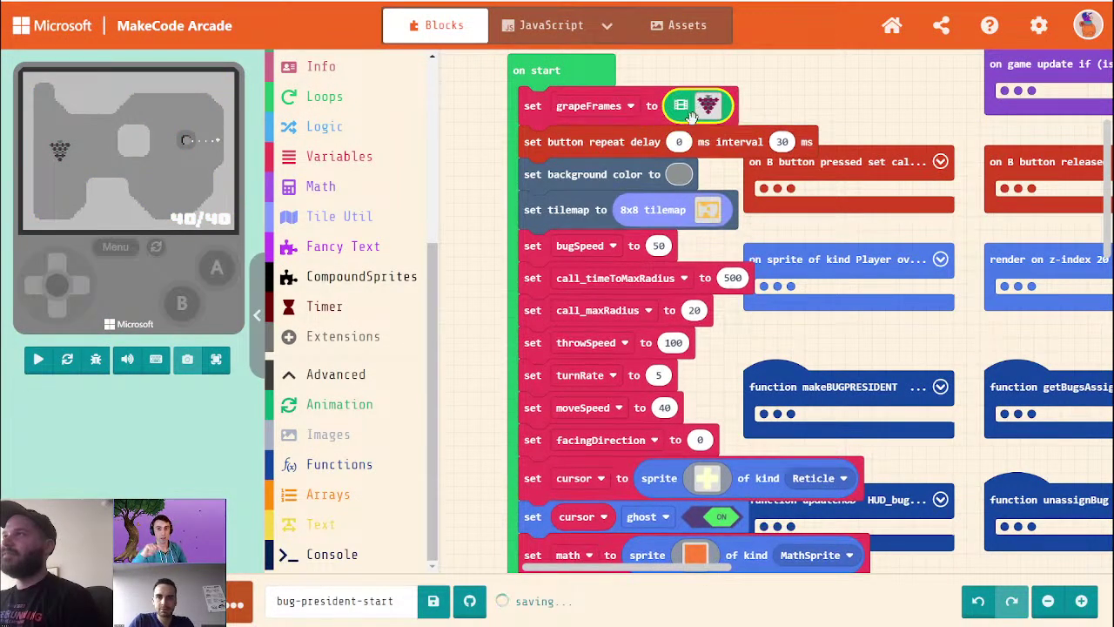
click(707, 102)
alt+click(778, 330)
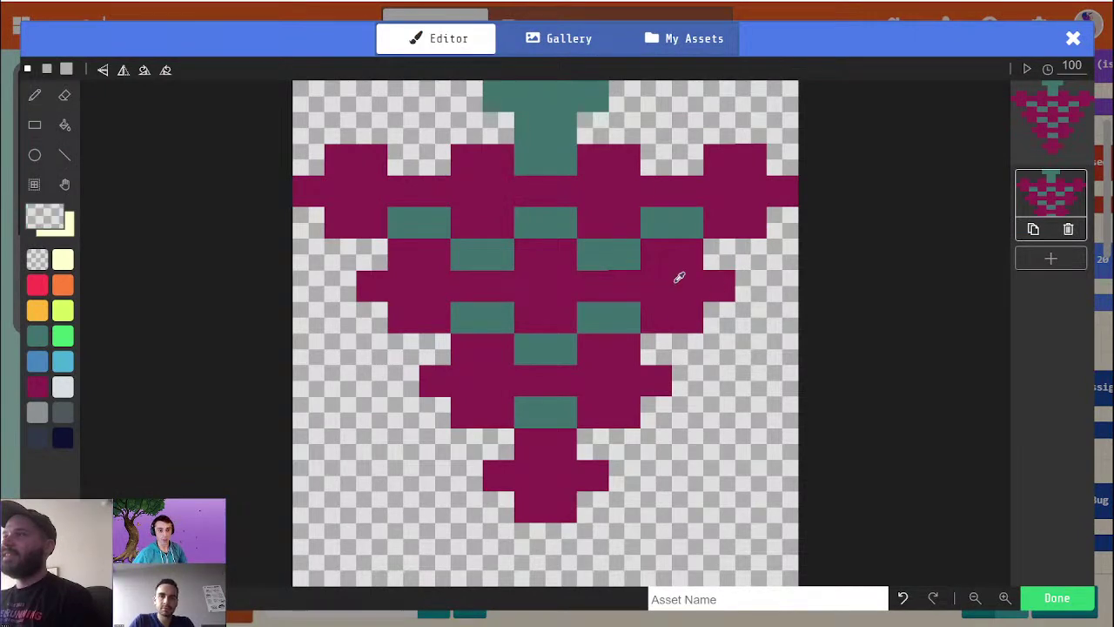
drag(614, 248, 592, 254)
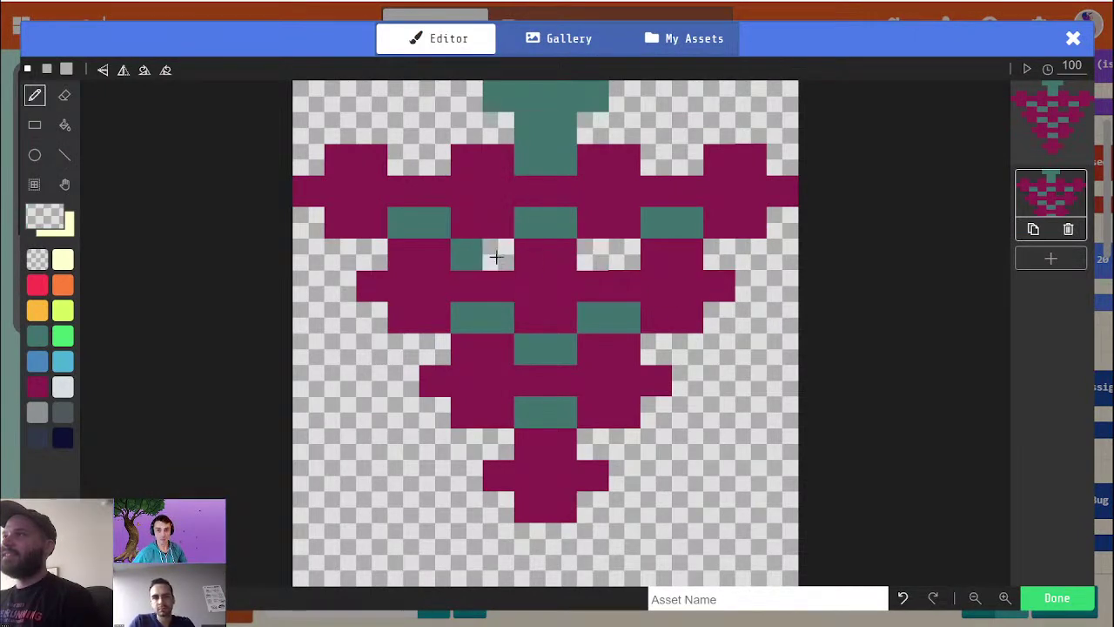
drag(493, 253, 468, 253)
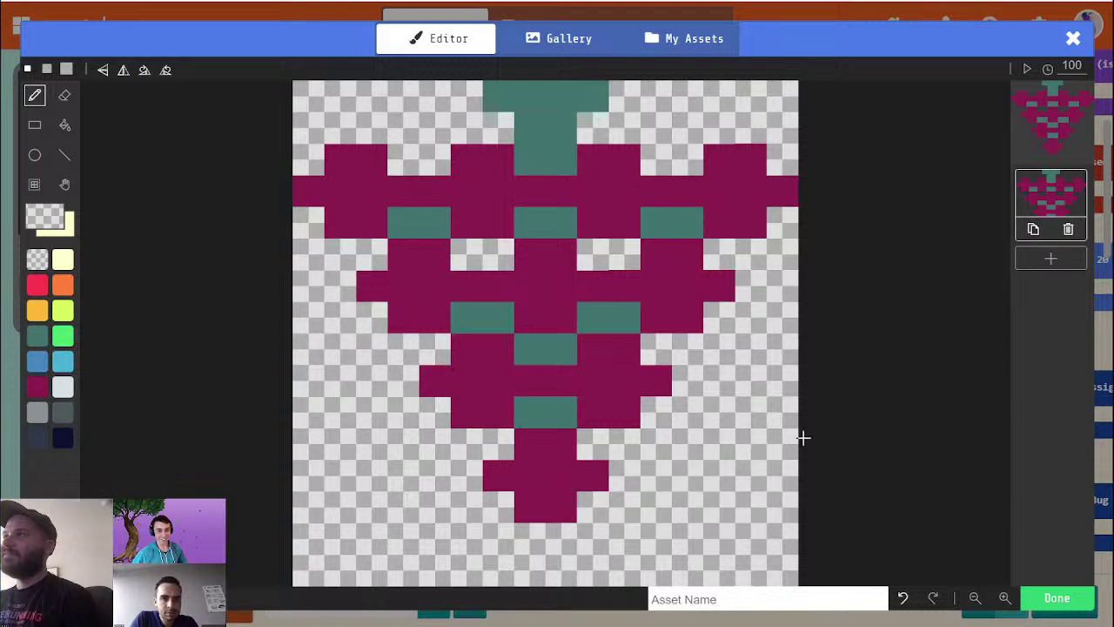
click(480, 316)
click(609, 316)
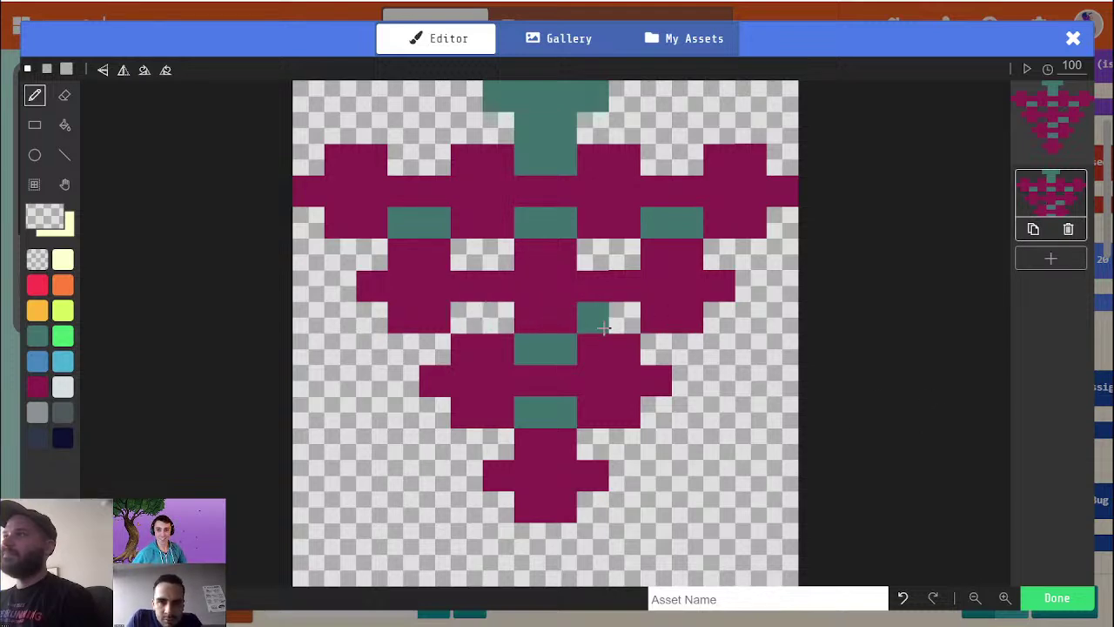
Step: Save the grape image and preview the bunch with fewer teal gaps in the full-screen simulator
click(1047, 609)
click(205, 361)
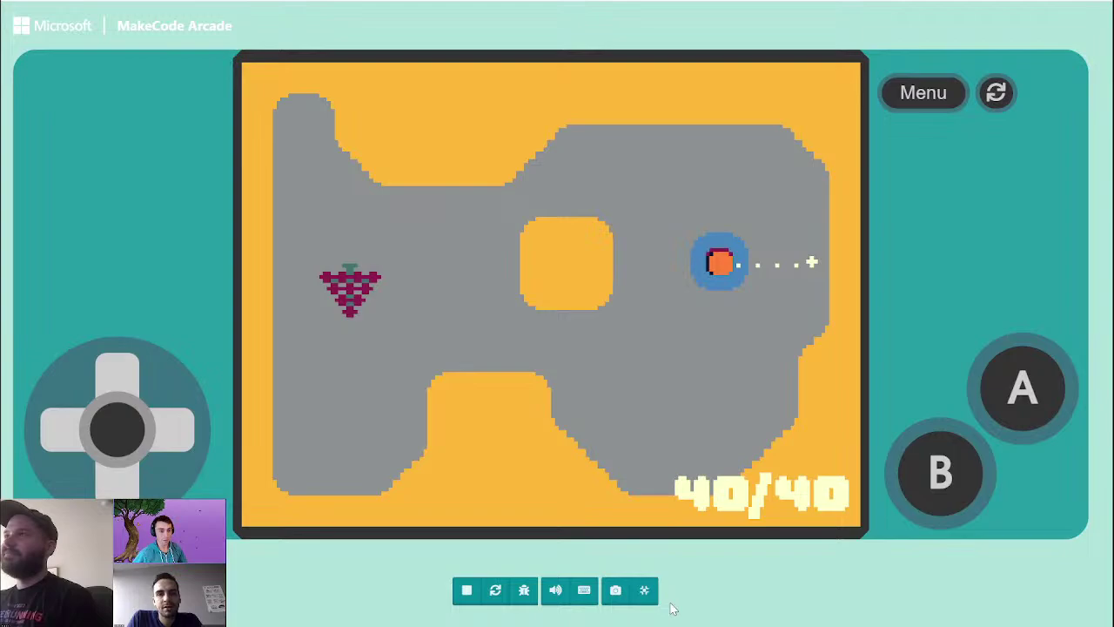
click(642, 591)
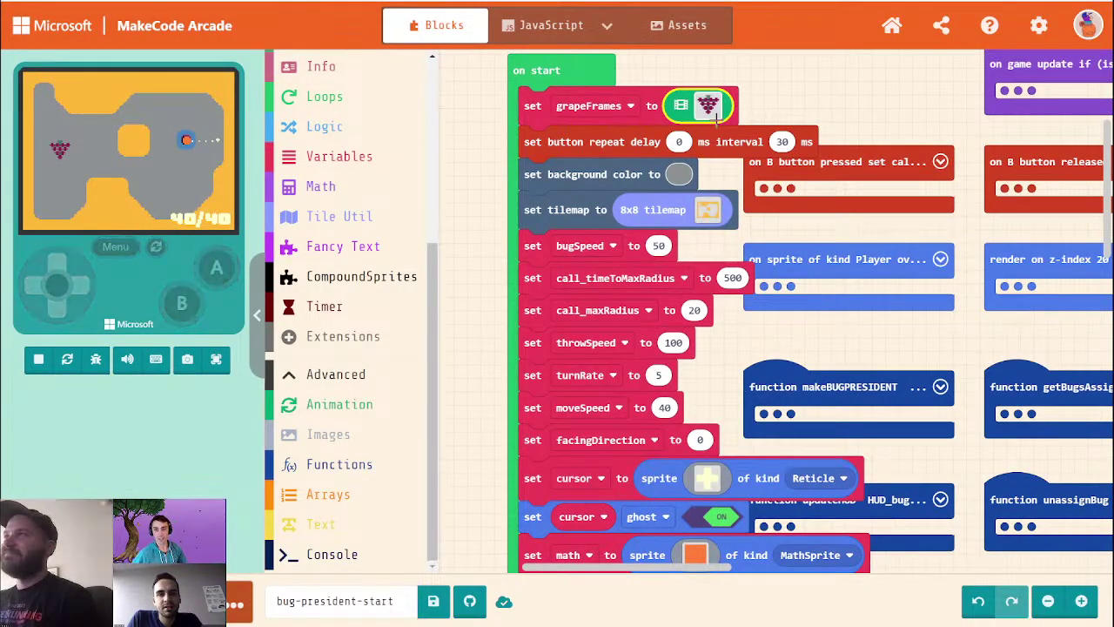
Step: Reopen the grape image and erase the teal from the three gaps beneath the first row, repainting the mistakenly erased grape pixel
click(690, 118)
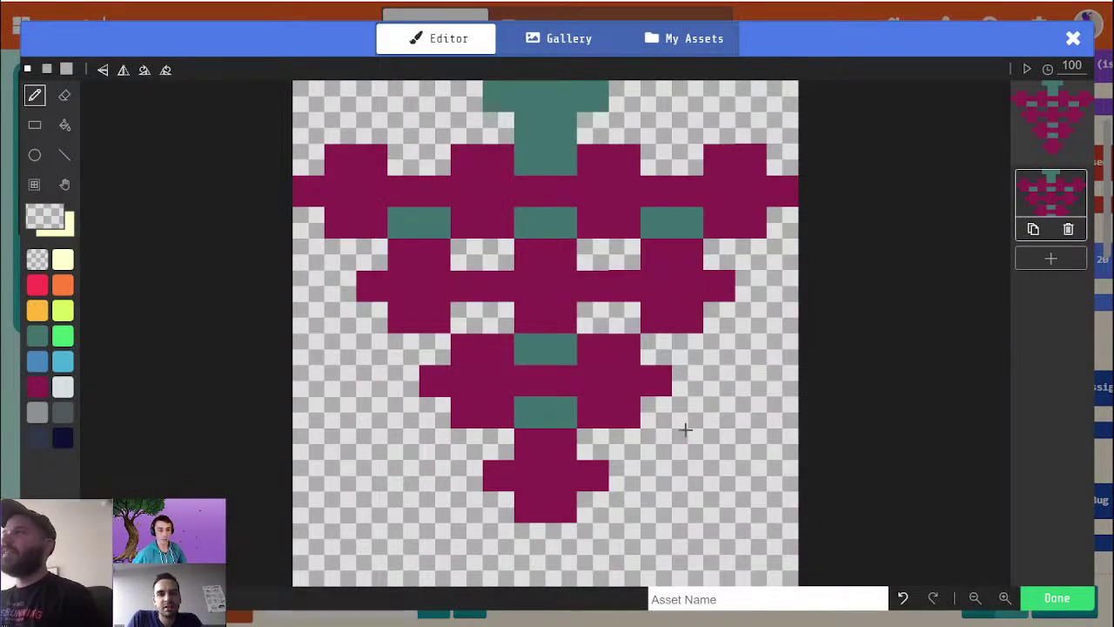
drag(430, 227, 411, 215)
drag(564, 218, 523, 217)
click(666, 219)
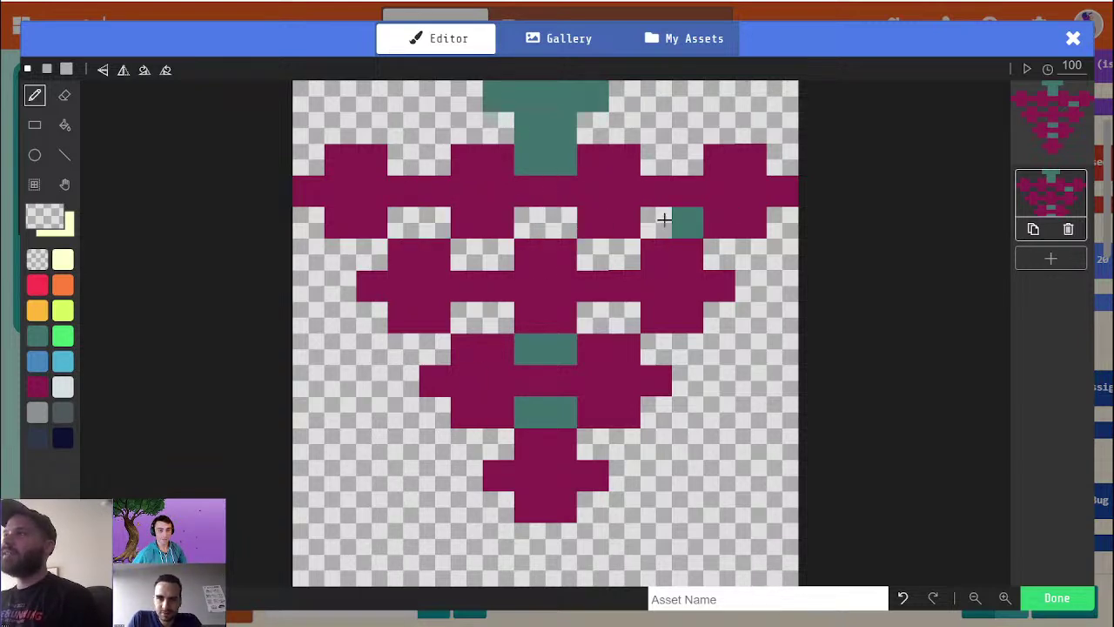
drag(667, 219, 697, 214)
alt+click(751, 219)
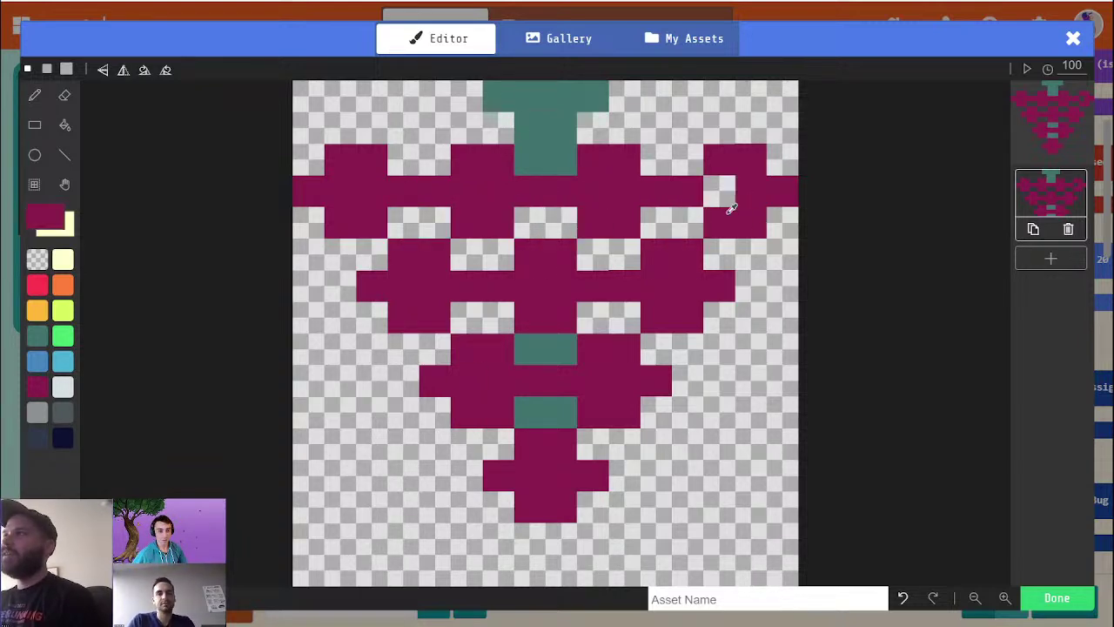
Step: Erase the teal from the two gaps between the third row's grapes, restoring any grape pixels erased by mistake
alt+click(714, 340)
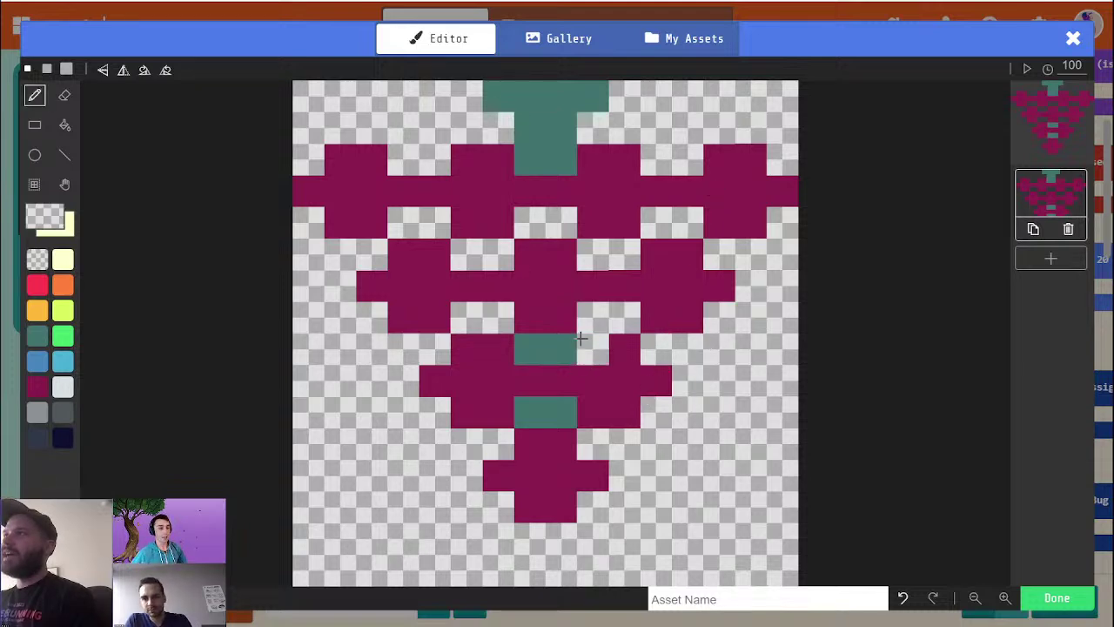
click(534, 351)
click(525, 406)
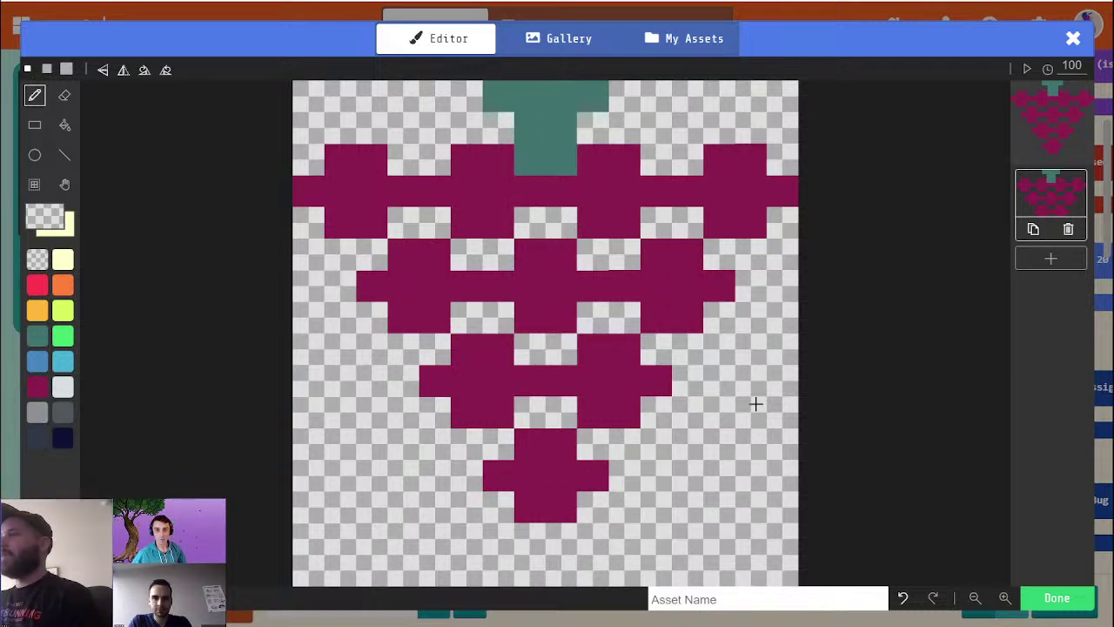
click(549, 250)
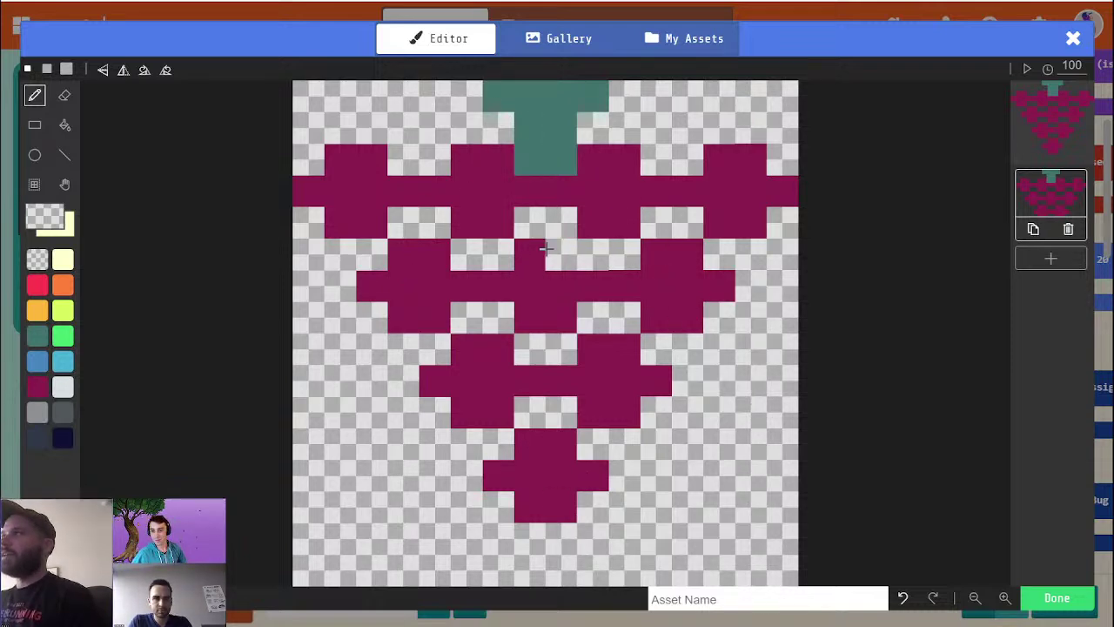
key(ctrl+z)
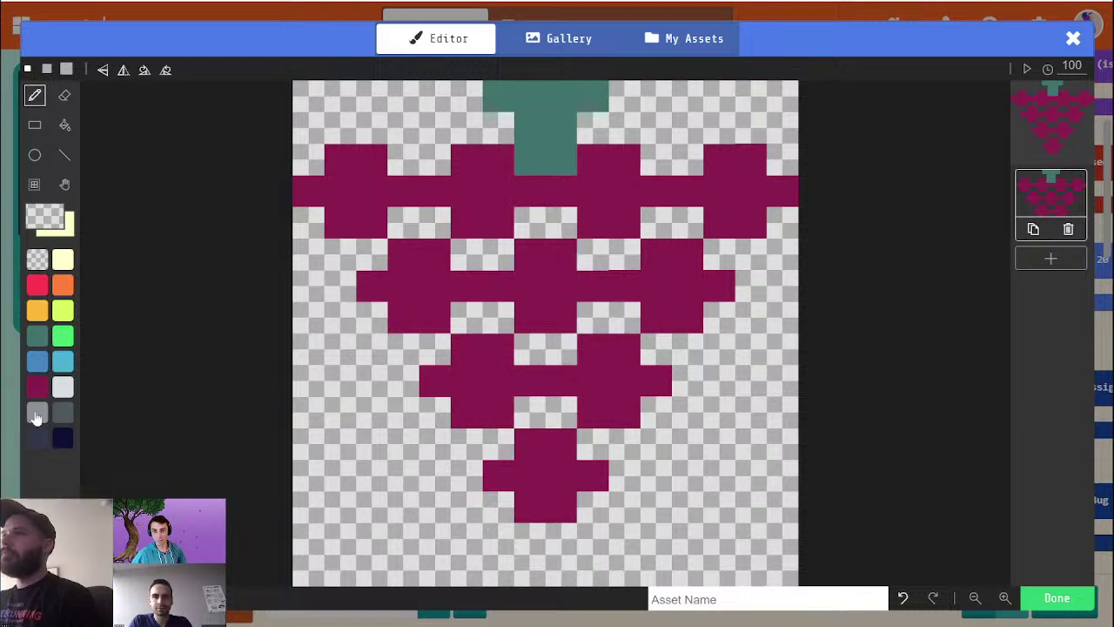
Step: Recolour the bunch's bottom grape with a red upper-left part and a maroon lower-right part
click(38, 288)
mouse_move(551, 472)
mouse_down()
mouse_move(528, 493)
mouse_move(565, 497)
mouse_up()
click(506, 481)
alt+click(619, 522)
alt+click(597, 473)
click(558, 500)
click(530, 507)
click(655, 508)
key(ctrl+z)
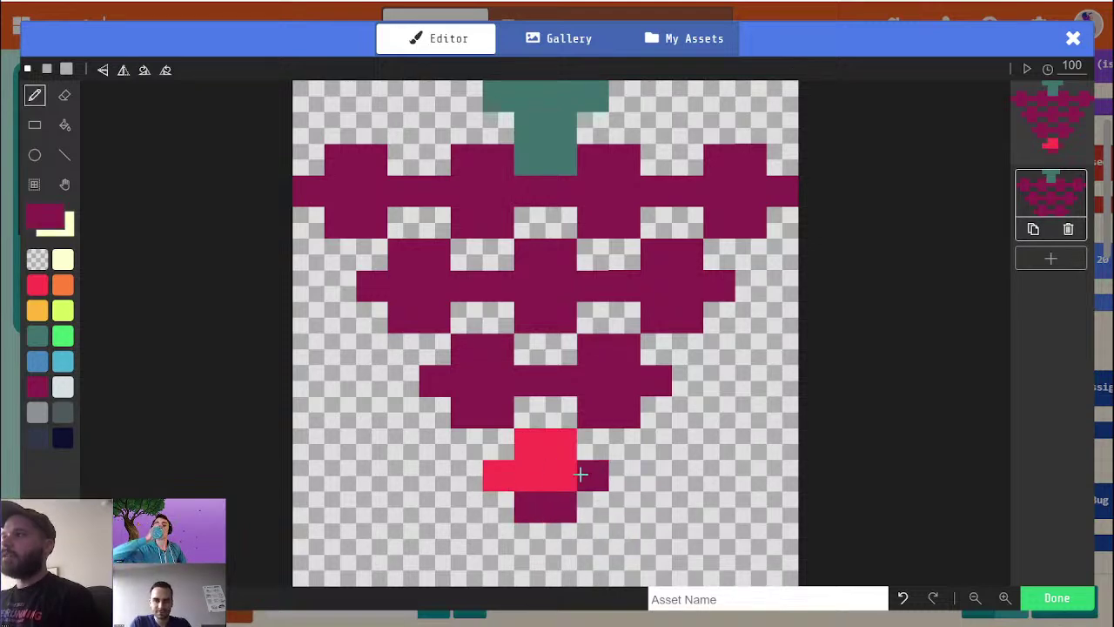
click(561, 475)
click(623, 507)
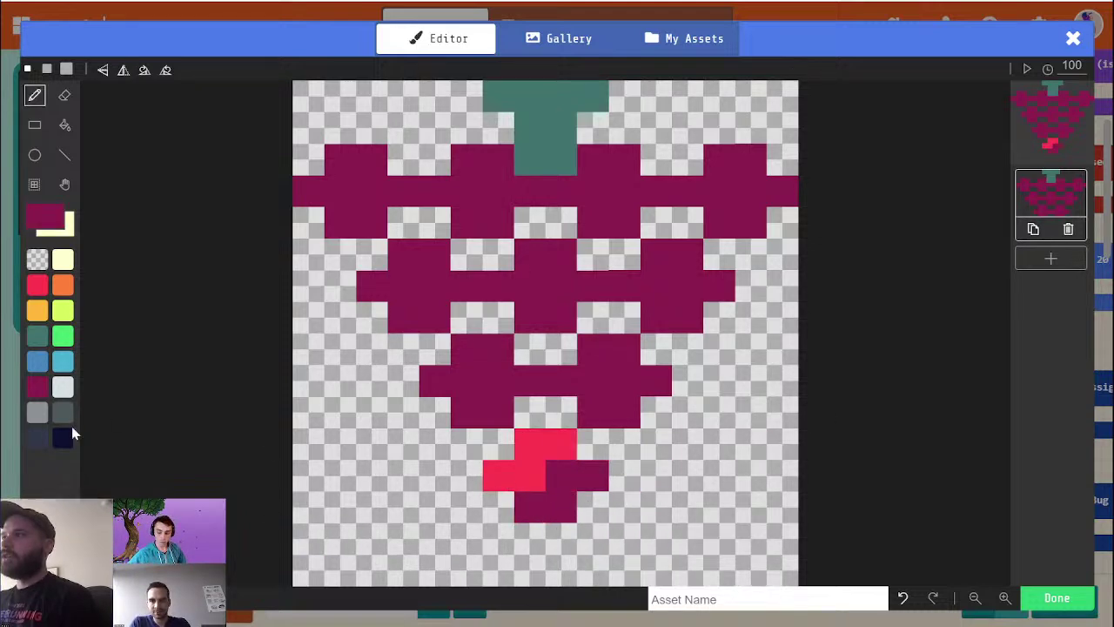
key(alt)
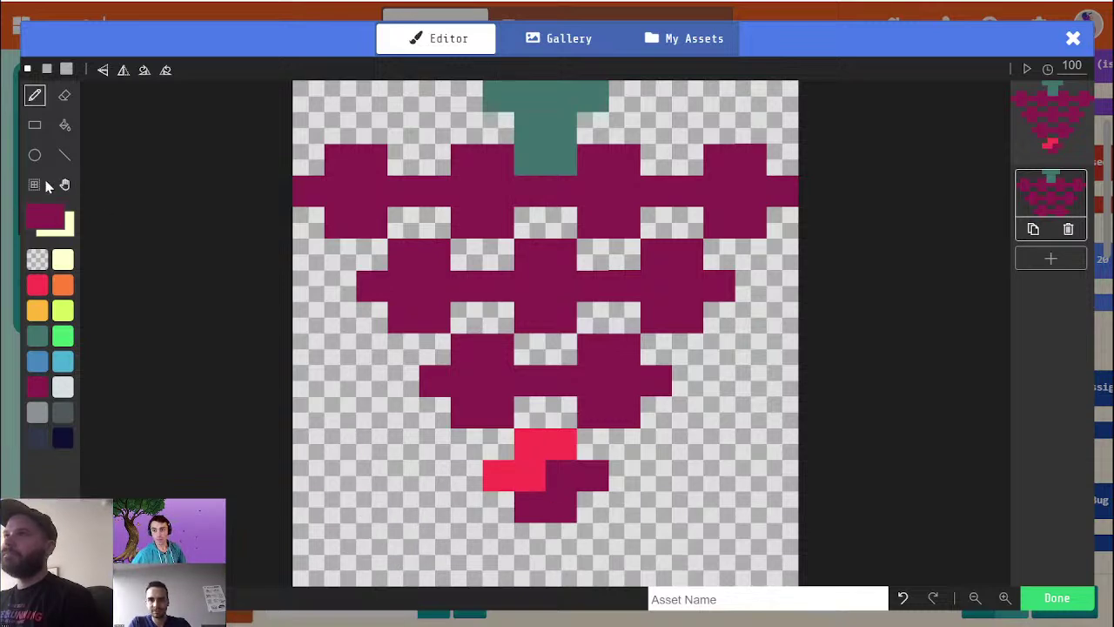
Step: Delete the stem and all grapes except the two-tone one, and move that grape towards the canvas's upper left
click(33, 184)
drag(326, 100, 815, 406)
key(Delete)
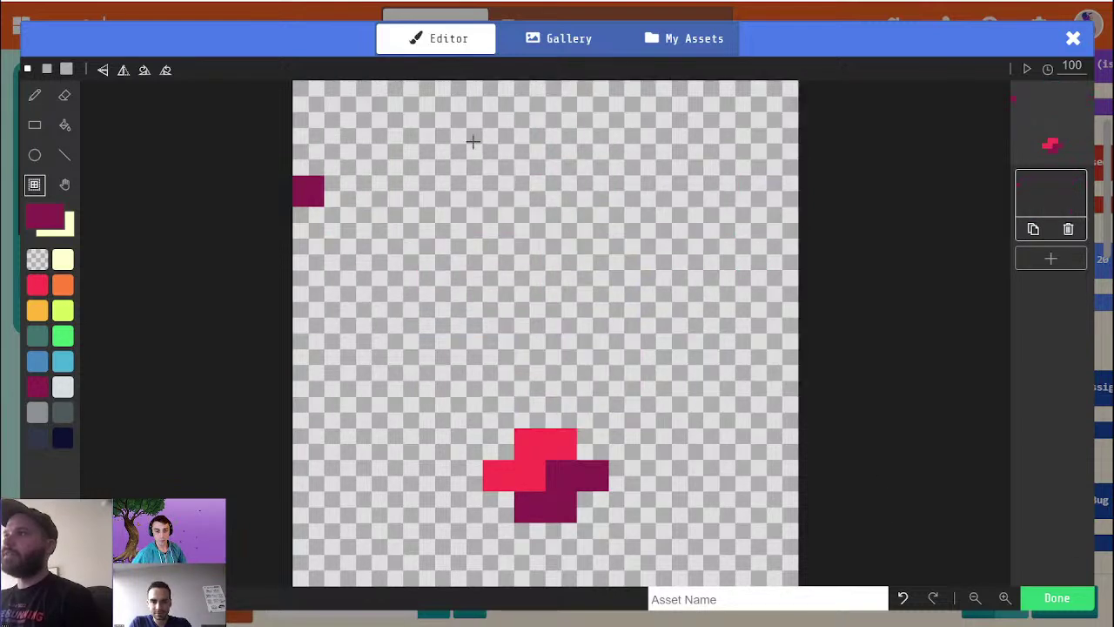
drag(447, 361, 296, 126)
key(Delete)
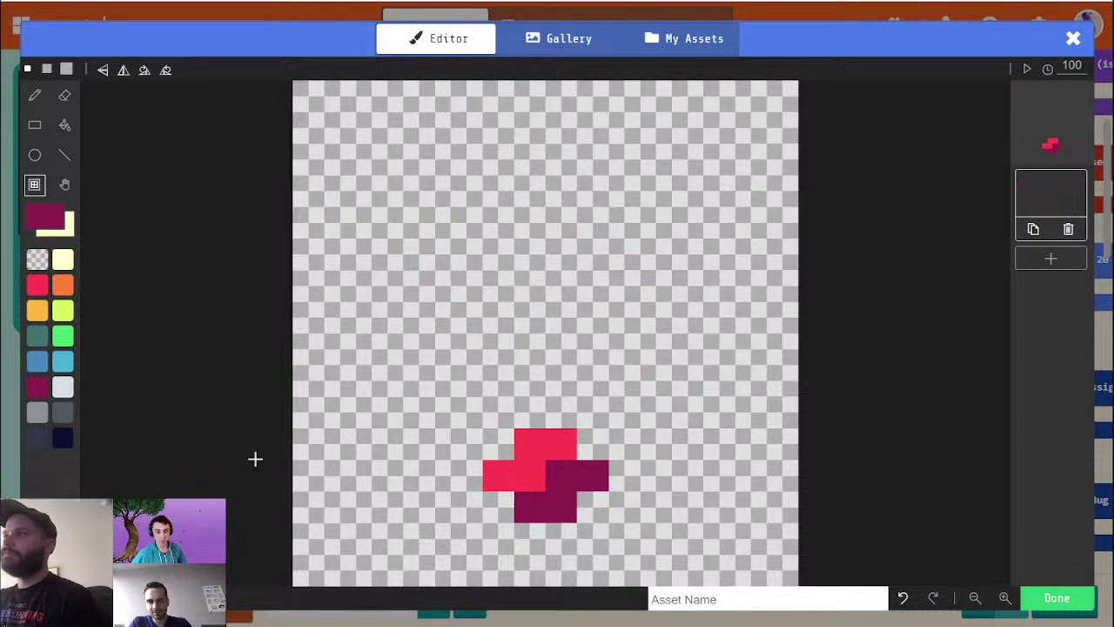
drag(381, 326, 739, 590)
mouse_move(624, 547)
mouse_down()
mouse_move(562, 359)
mouse_move(461, 294)
mouse_up()
Step: Try to build a diamond-shaped cluster from pasted copies of the two-tone grape and centre it on the canvas
mouse_move(391, 230)
mouse_down()
mouse_move(422, 211)
mouse_move(373, 229)
mouse_up()
key(ctrl+v)
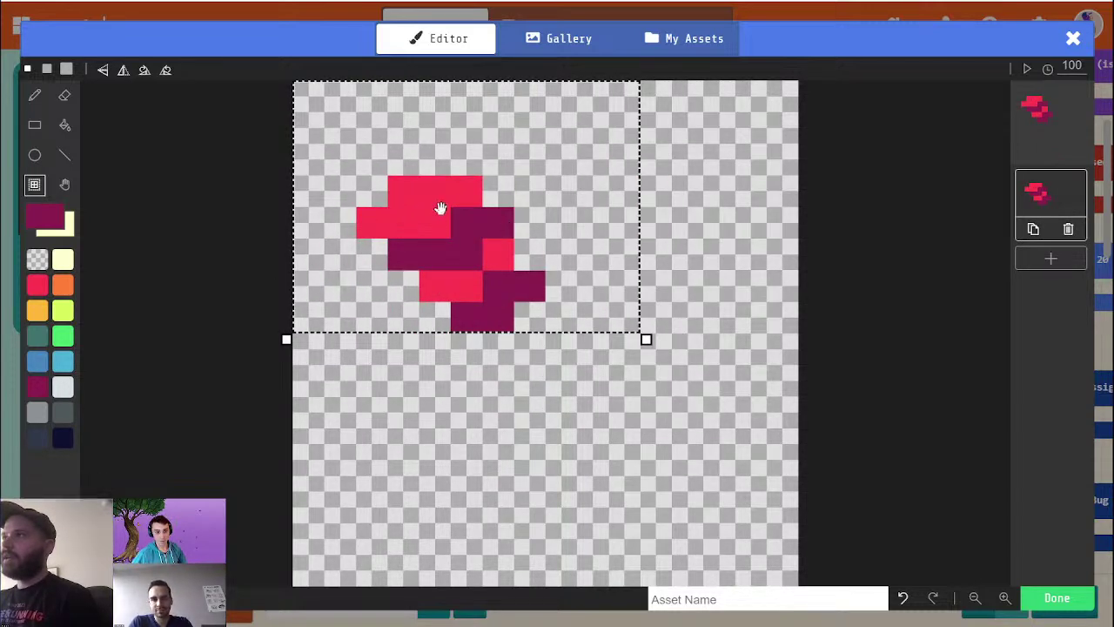
drag(441, 208, 555, 211)
click(706, 397)
key(ctrl+v)
drag(428, 197, 458, 134)
drag(617, 440, 593, 411)
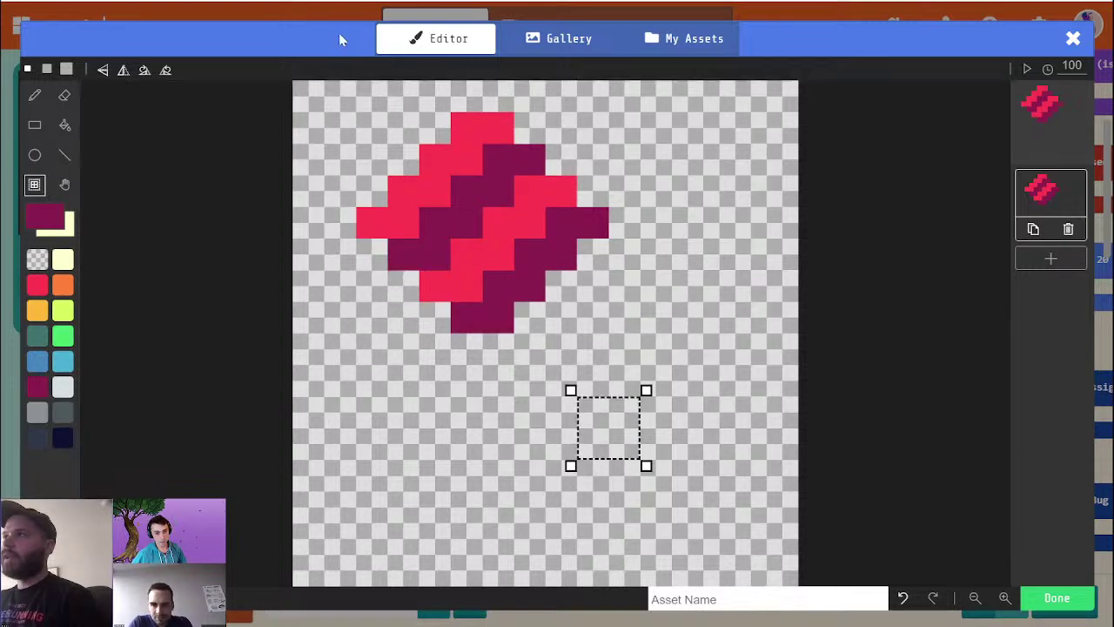
drag(394, 118, 654, 393)
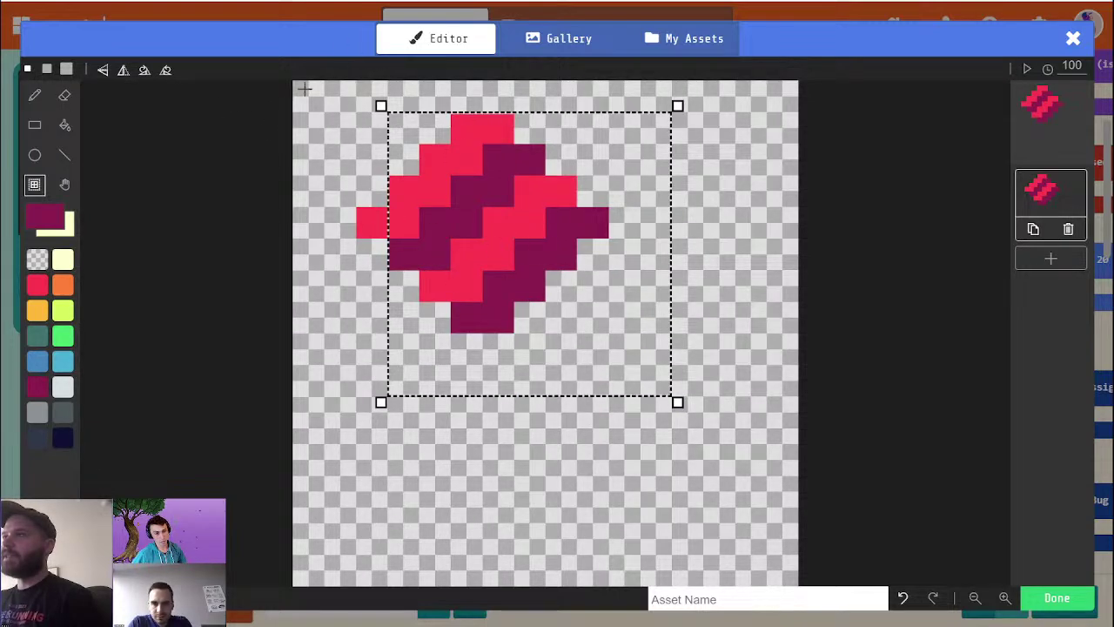
click(280, 89)
drag(348, 105, 771, 426)
drag(522, 245, 587, 342)
click(551, 100)
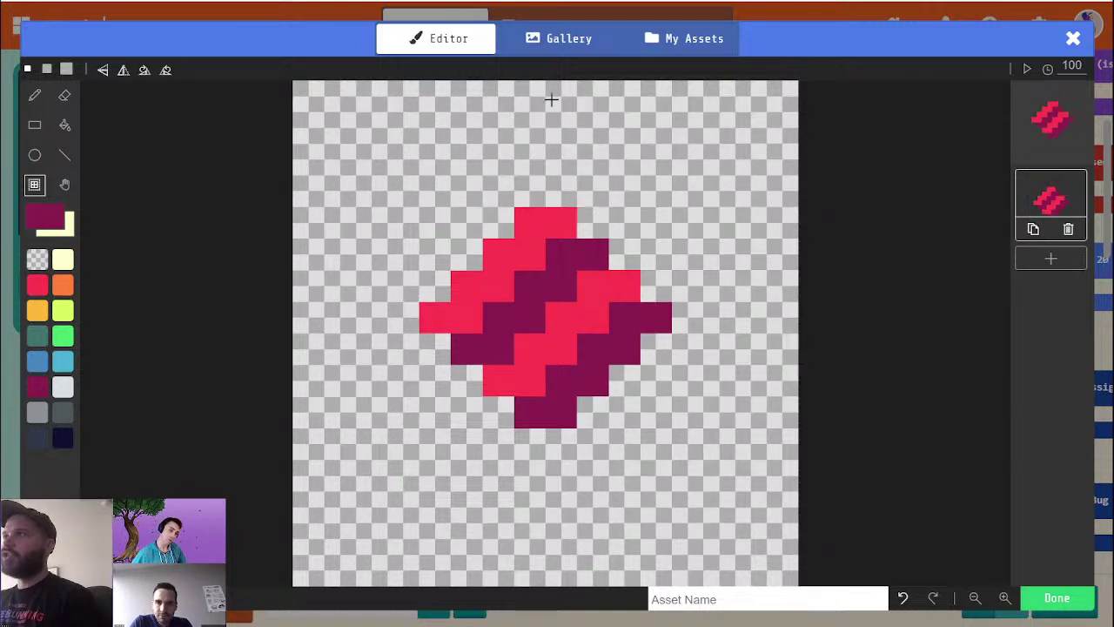
Step: Undo the diamond cluster back to the single two-tone grape
click(904, 601)
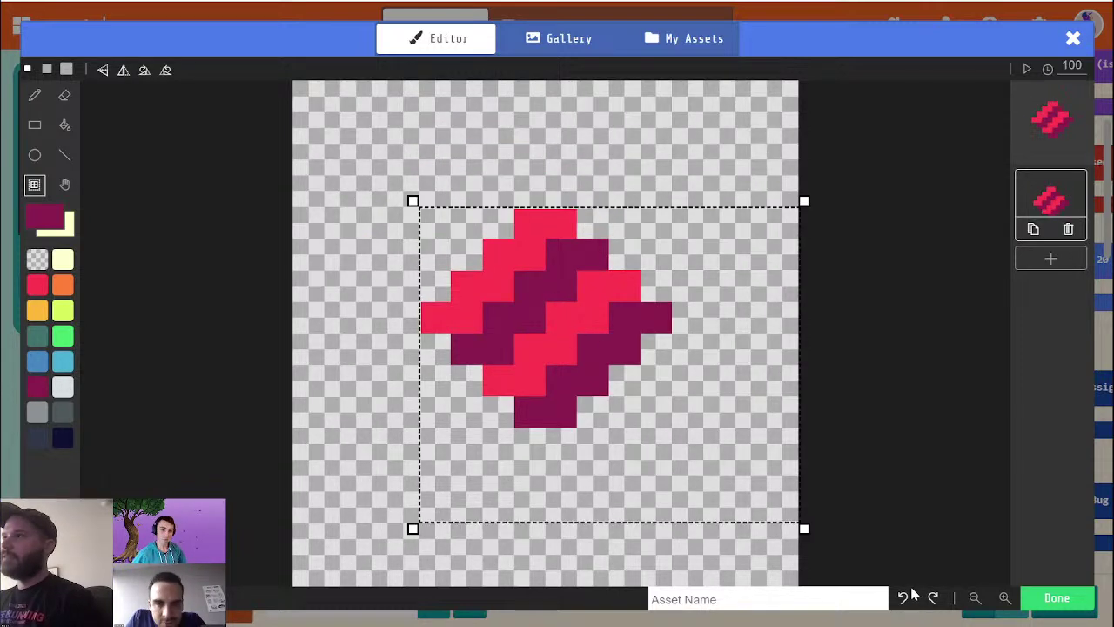
click(904, 600)
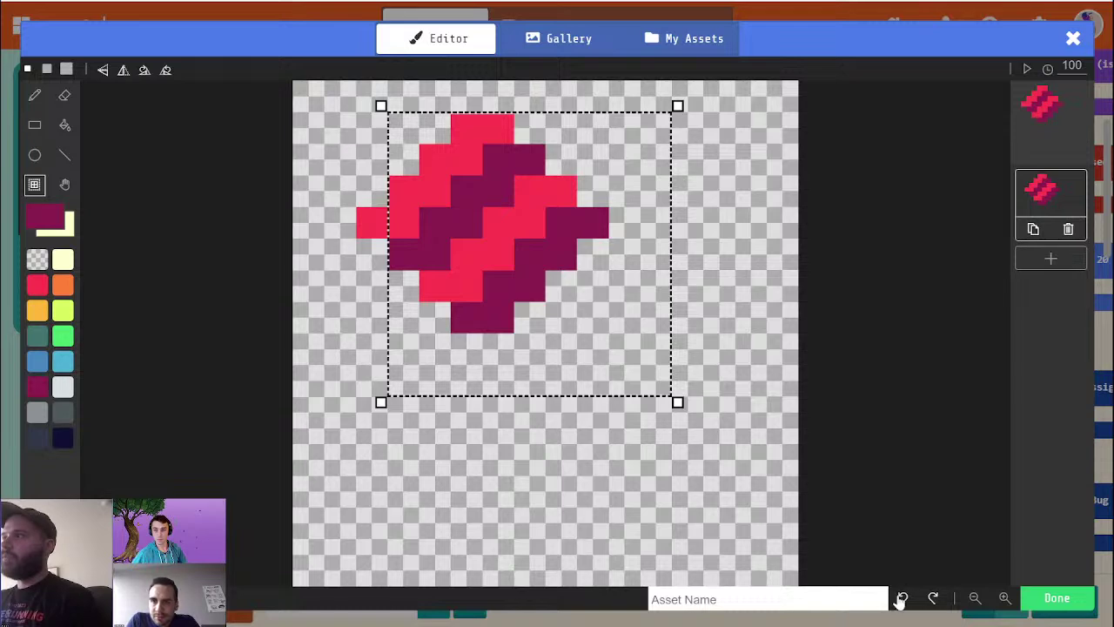
click(902, 600)
click(901, 600)
click(902, 601)
click(902, 601)
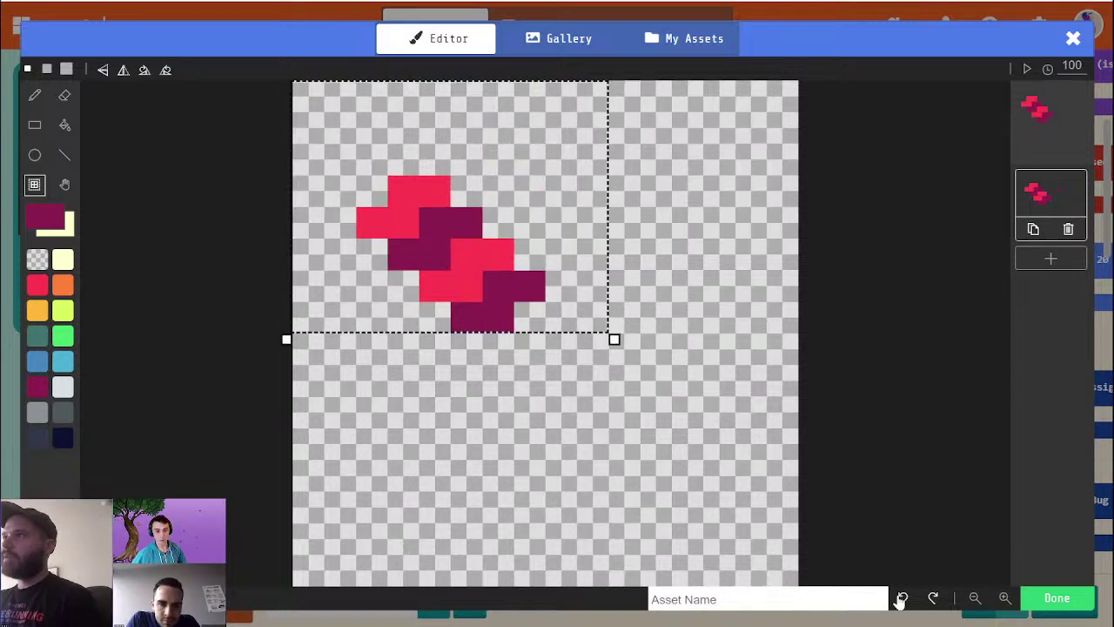
click(902, 600)
click(902, 601)
Step: Make the grape taller by painting extra red pixels along its top and upper sides
click(473, 438)
key(p)
alt+click(482, 267)
alt+click(484, 319)
alt+click(471, 272)
key(p)
click(437, 255)
click(525, 254)
click(497, 227)
click(480, 221)
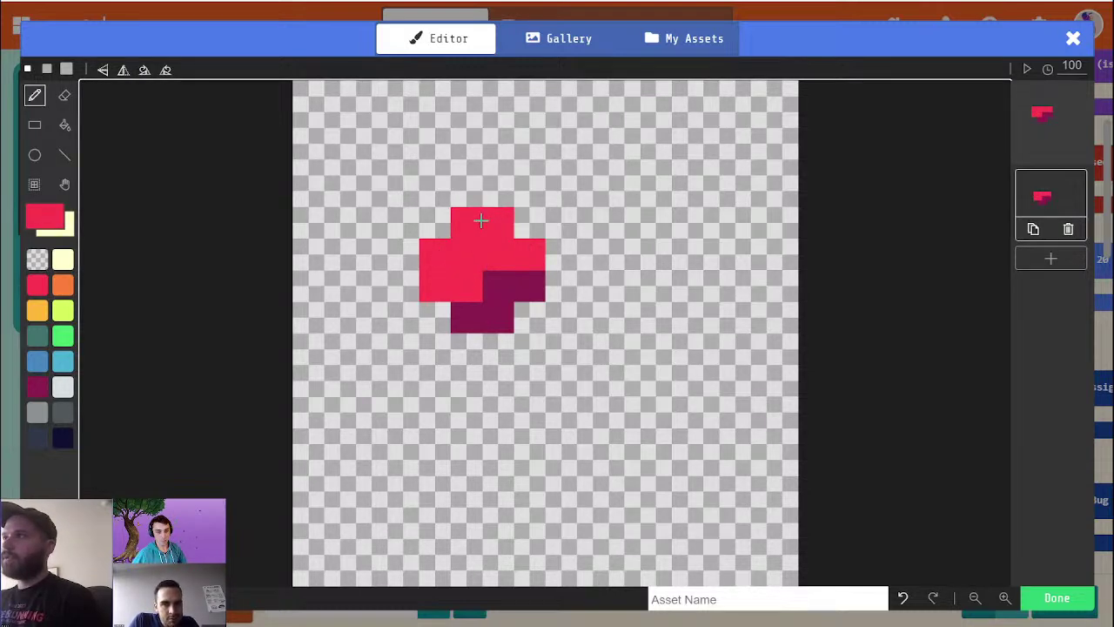
Step: Shade the grape's right and lower-right pixels maroon, undoing any stray pixels
key(alt)
click(498, 285)
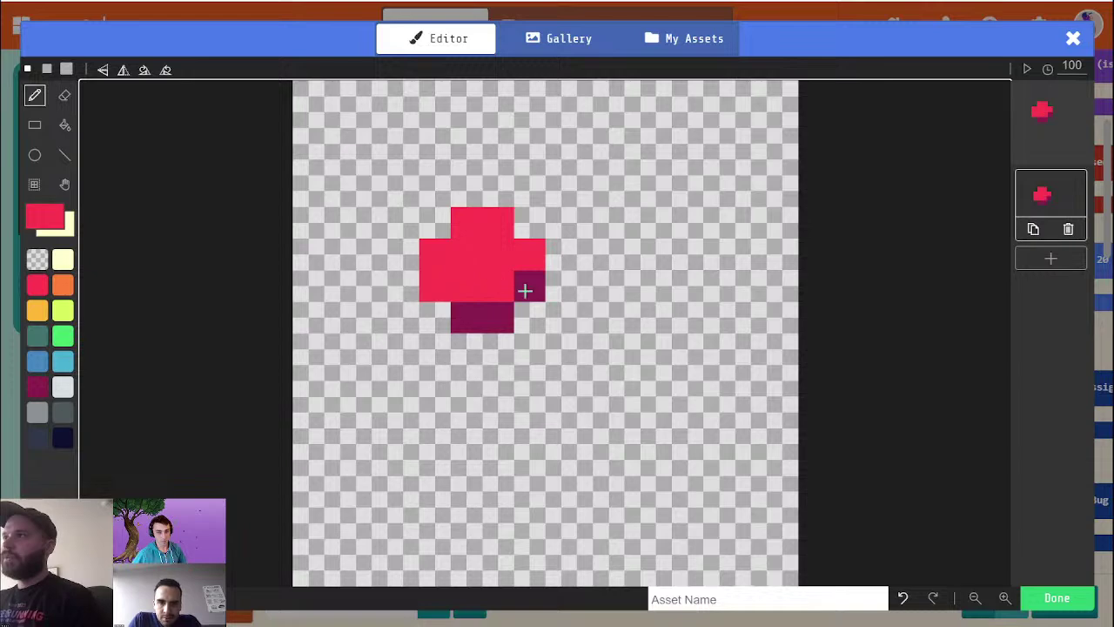
alt+click(532, 286)
click(528, 252)
click(497, 285)
click(529, 317)
key(ctrl+z)
click(465, 507)
key(ctrl+z)
Step: Select the shaded grape and copy it to the clipboard
click(34, 184)
drag(350, 169, 651, 411)
key(ctrl+c)
Step: Try to assemble an overlapping triangular bunch from pasted copies of the shaded grape
key(ctrl+v)
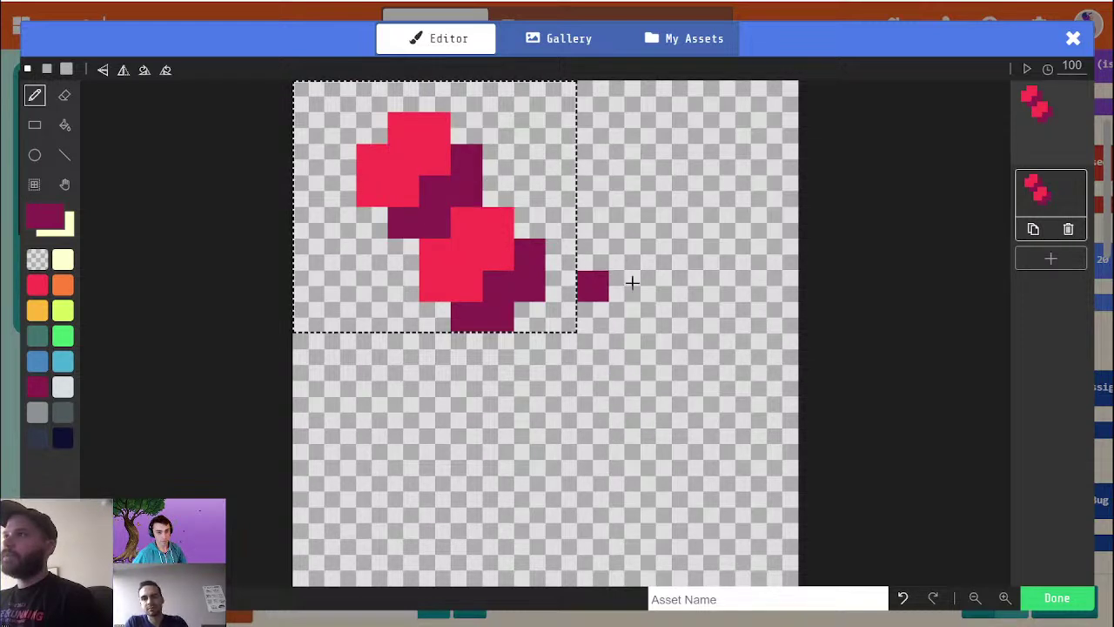
drag(401, 166, 511, 171)
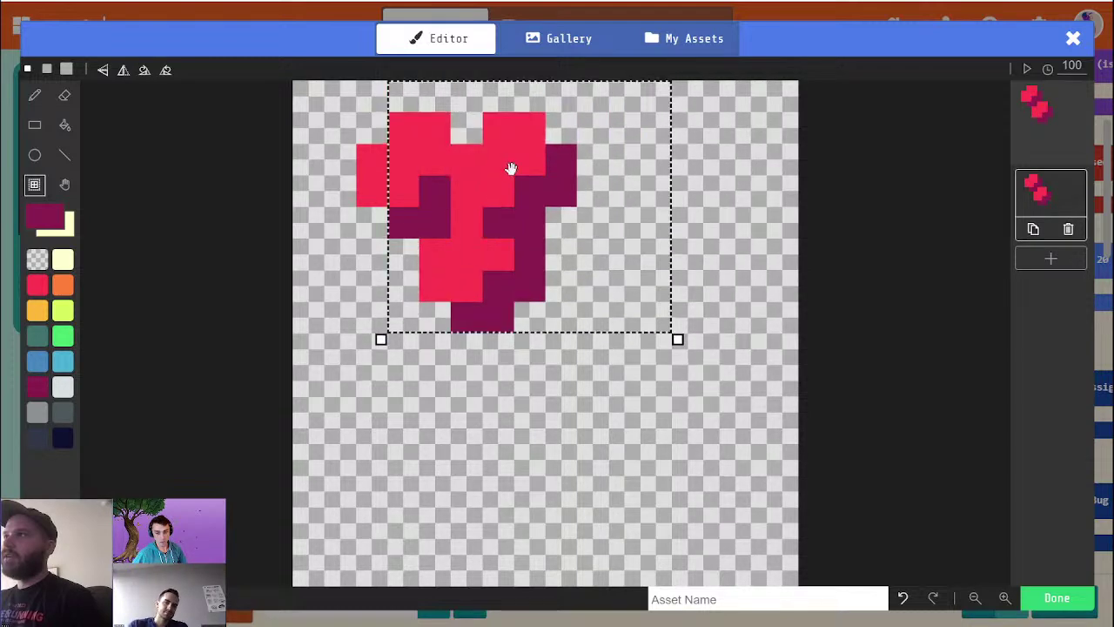
click(501, 473)
mouse_move(337, 113)
mouse_down()
mouse_move(665, 358)
mouse_move(664, 377)
mouse_up()
mouse_move(596, 275)
mouse_down()
mouse_move(691, 402)
mouse_move(661, 433)
mouse_up()
click(874, 449)
key(ctrl+v)
drag(401, 161, 526, 247)
click(510, 162)
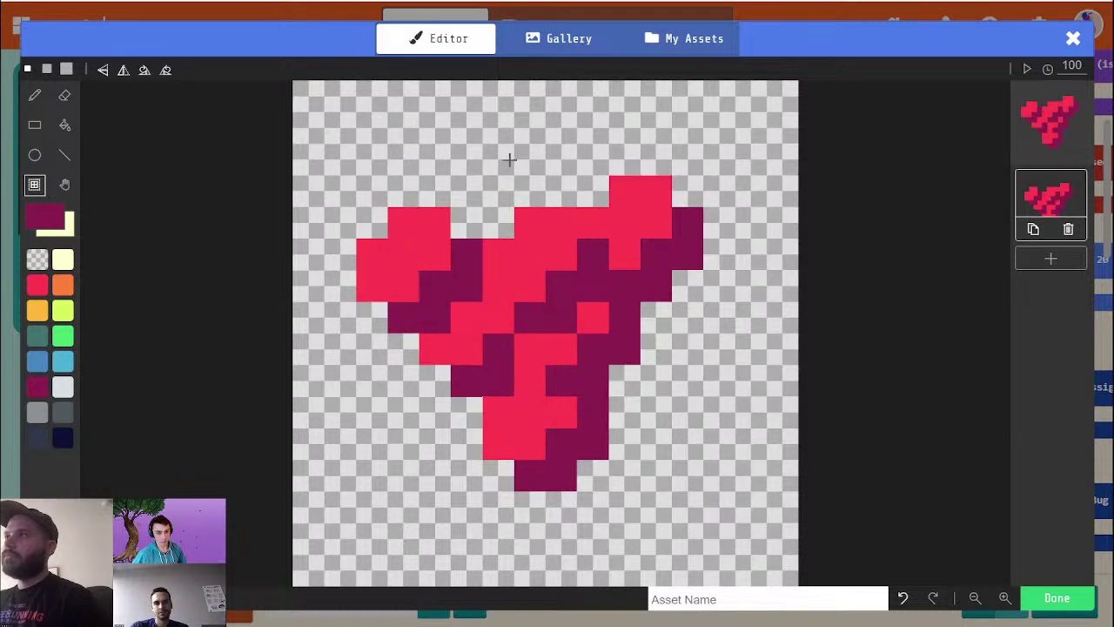
key(ctrl+v)
drag(432, 164, 556, 129)
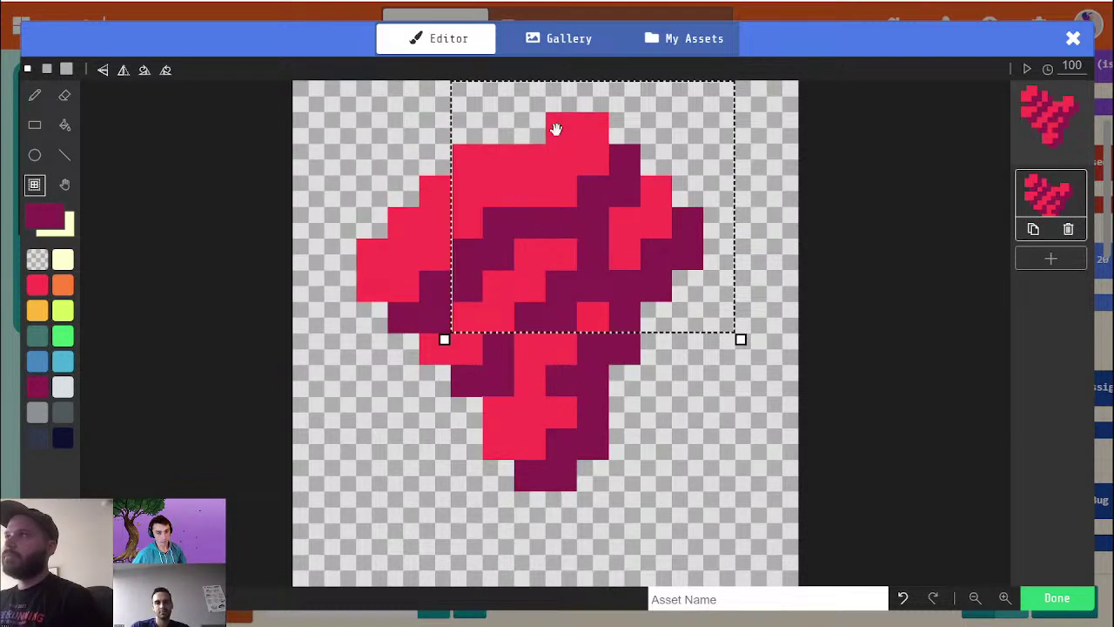
click(738, 388)
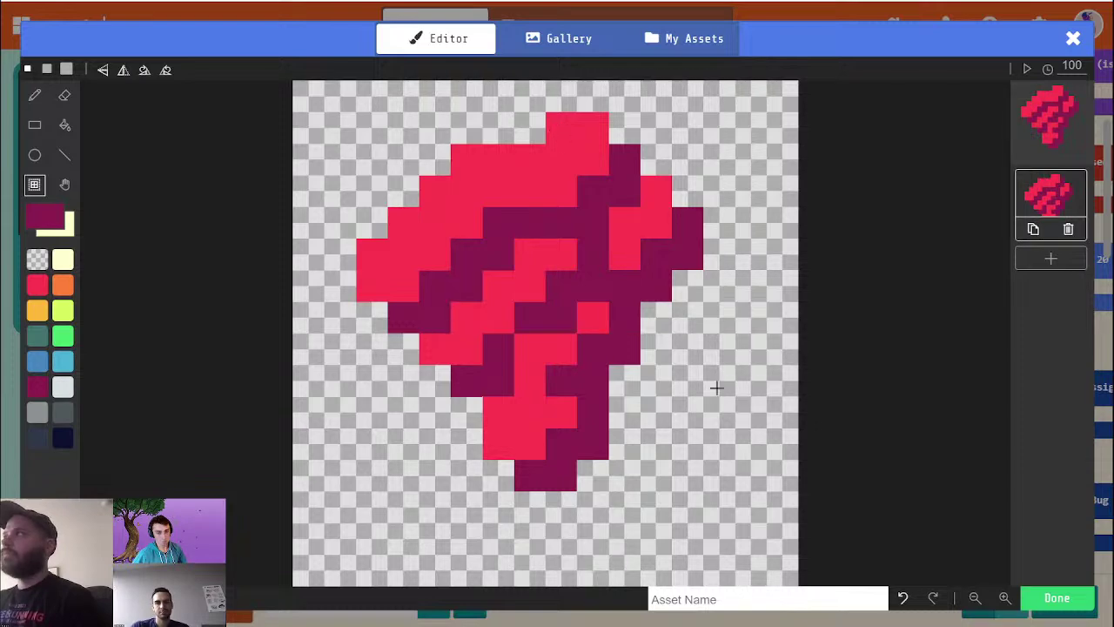
Step: Try to shift the overlapping bunch down and right and add another grape at its upper left
drag(341, 127, 784, 540)
drag(665, 388, 734, 410)
click(343, 244)
key(ctrl+v)
drag(429, 153, 464, 246)
click(747, 442)
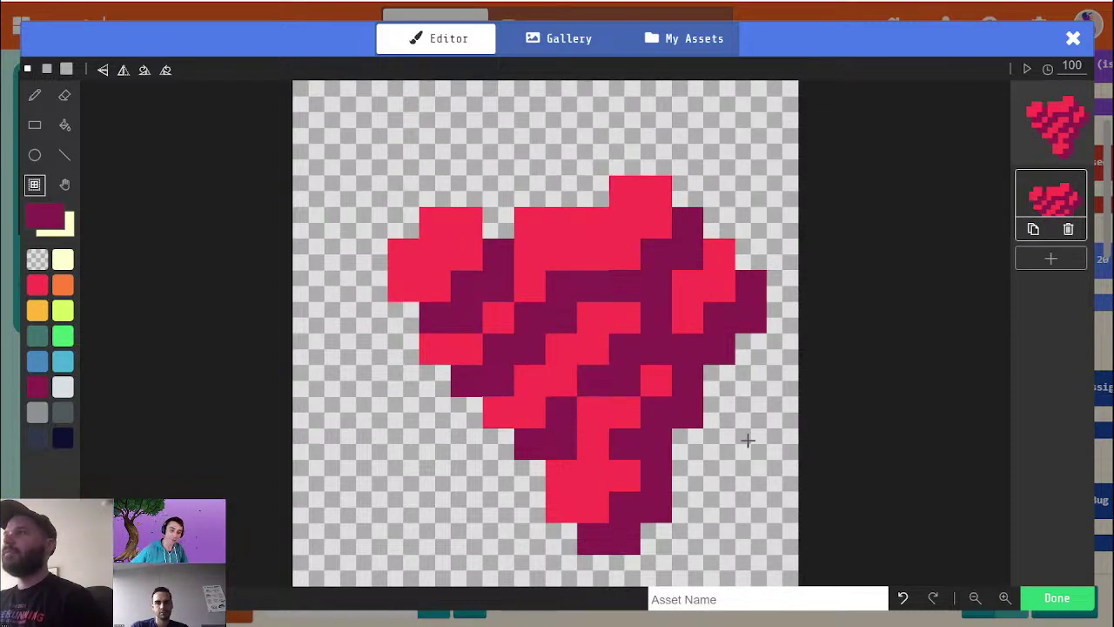
Step: Undo the overlapping bunch and the canvas clearing, back to the stemmed maroon bunch
click(900, 599)
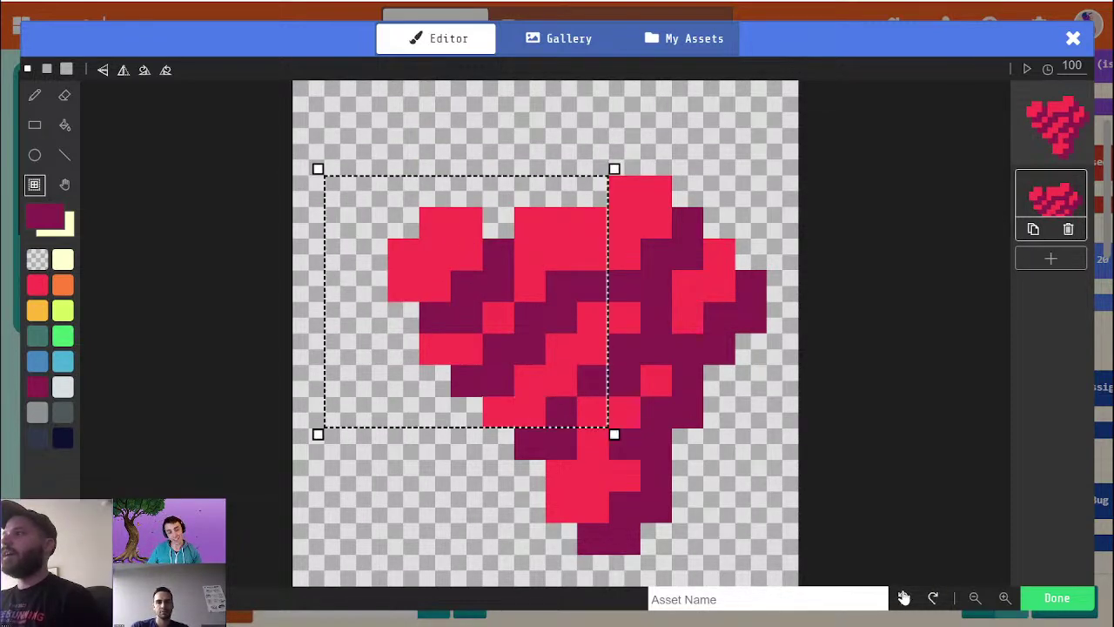
click(900, 599)
click(900, 599)
click(902, 599)
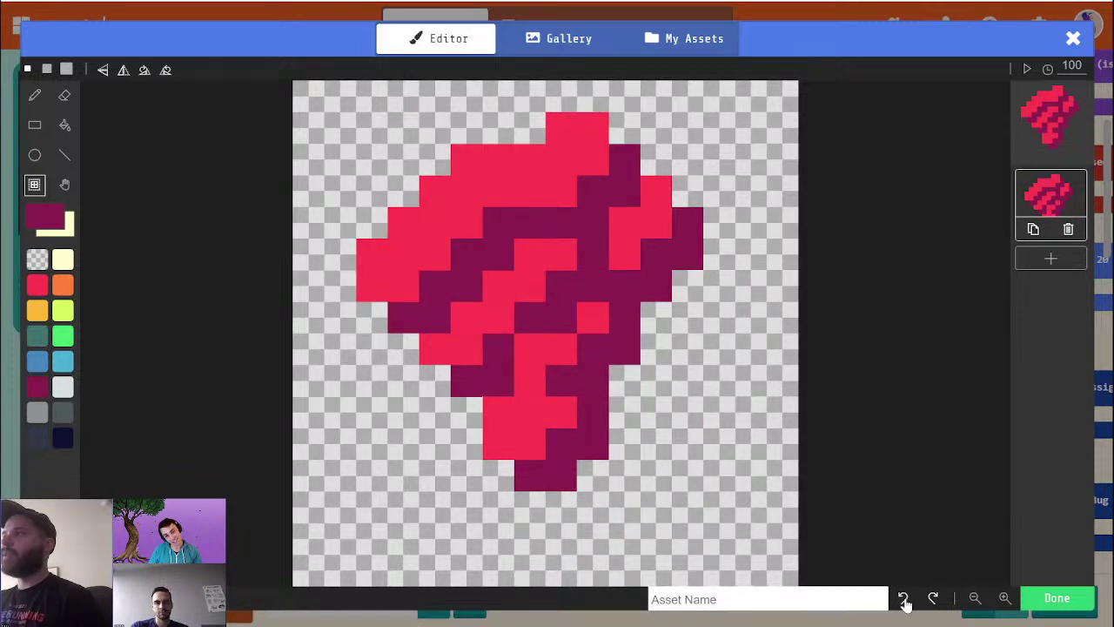
click(902, 599)
click(902, 599)
click(901, 599)
click(903, 599)
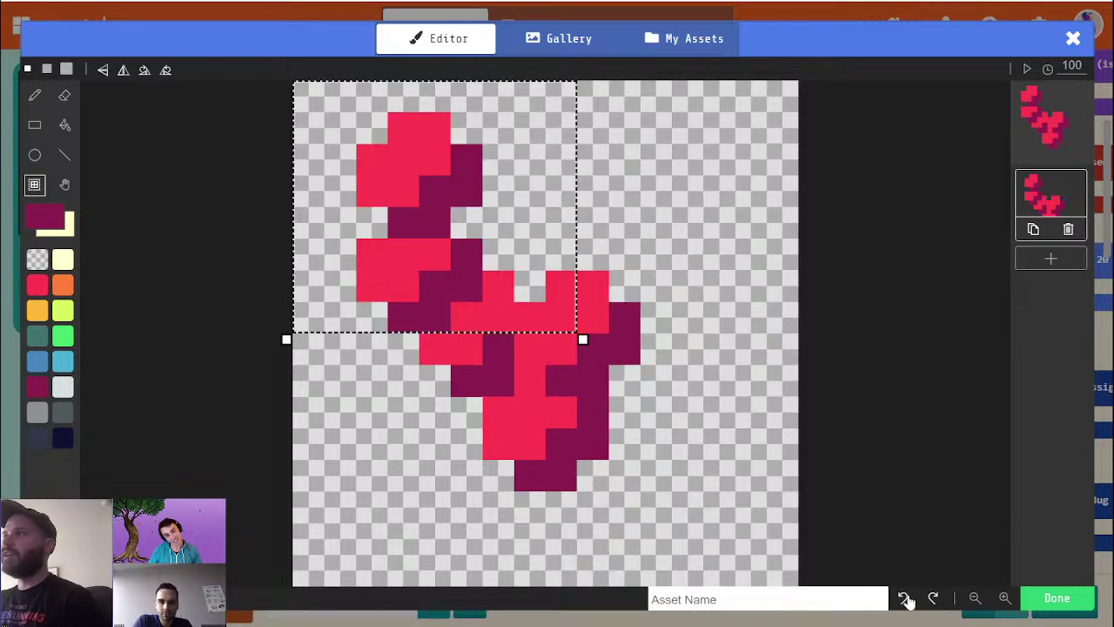
click(904, 599)
click(904, 599)
click(904, 598)
click(904, 599)
click(904, 598)
click(903, 599)
click(904, 598)
click(904, 599)
click(904, 599)
click(904, 599)
click(904, 599)
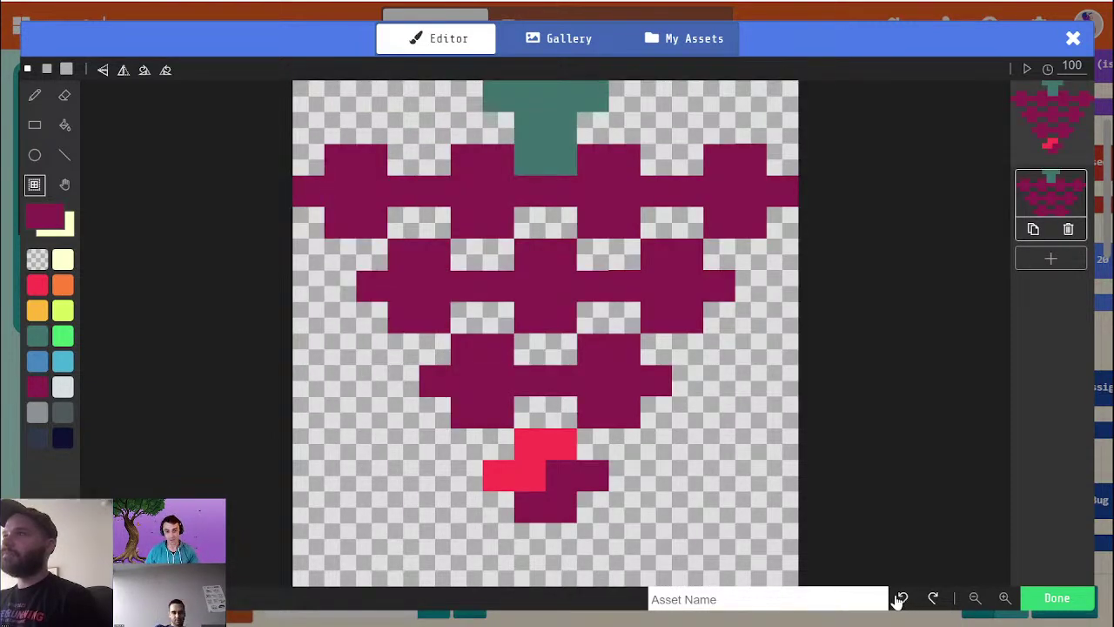
click(899, 599)
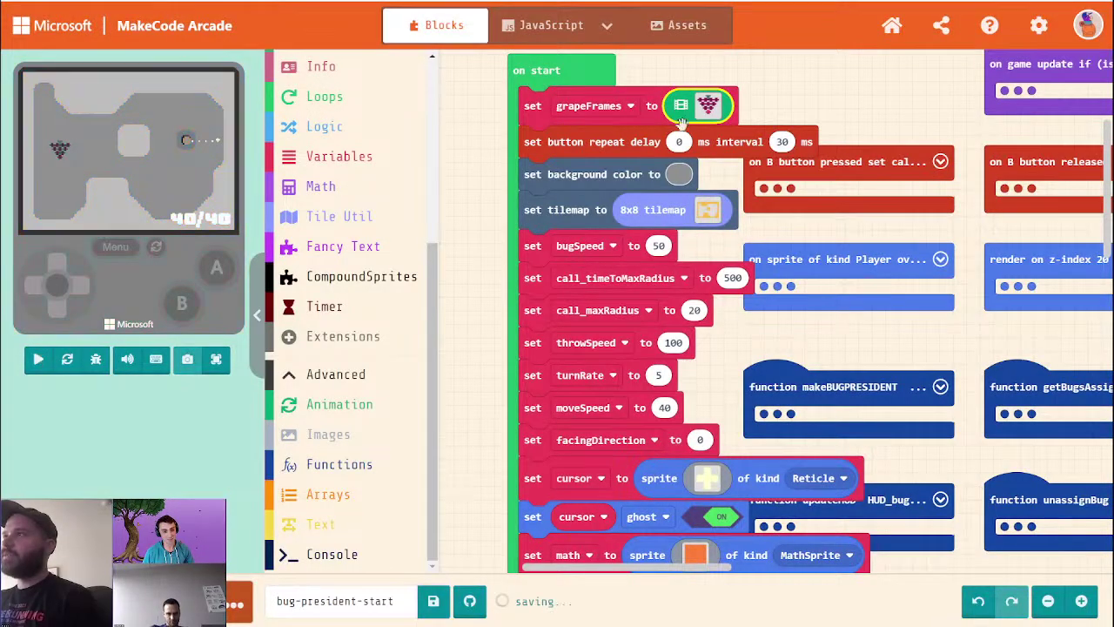
Step: Reopen the grapeFrames image, empty its canvas, and paste one shaded grape in the centre and another towards the lower left
click(723, 96)
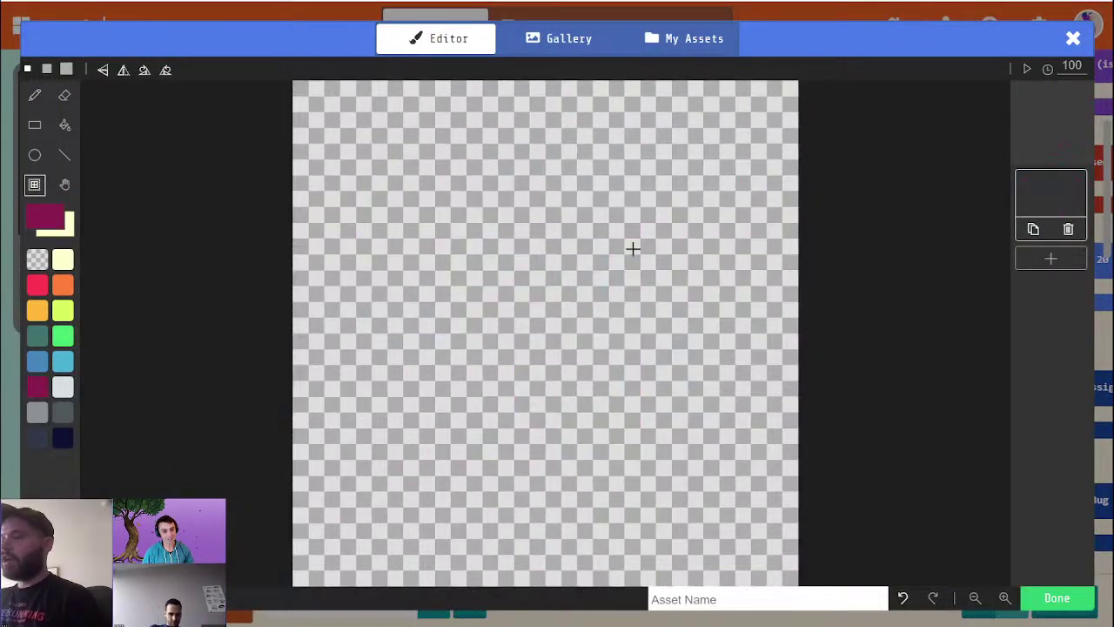
key(ctrl+v)
drag(408, 160, 520, 293)
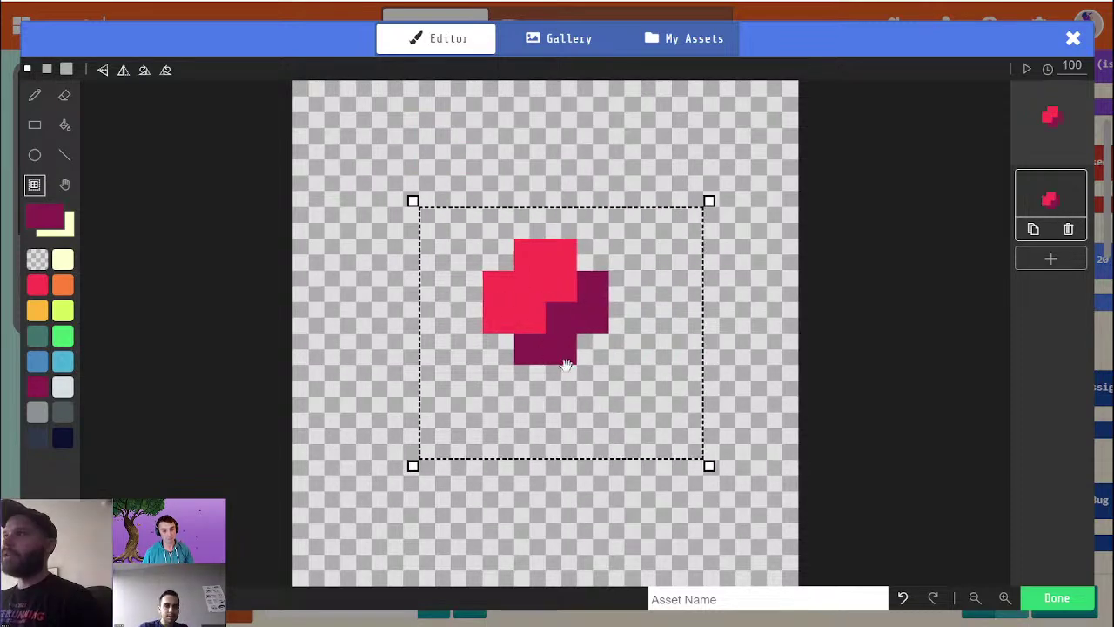
key(ctrl+v)
drag(409, 142, 372, 342)
Step: Paste further shaded grapes below the centre grape and towards the lower right
key(ctrl+v)
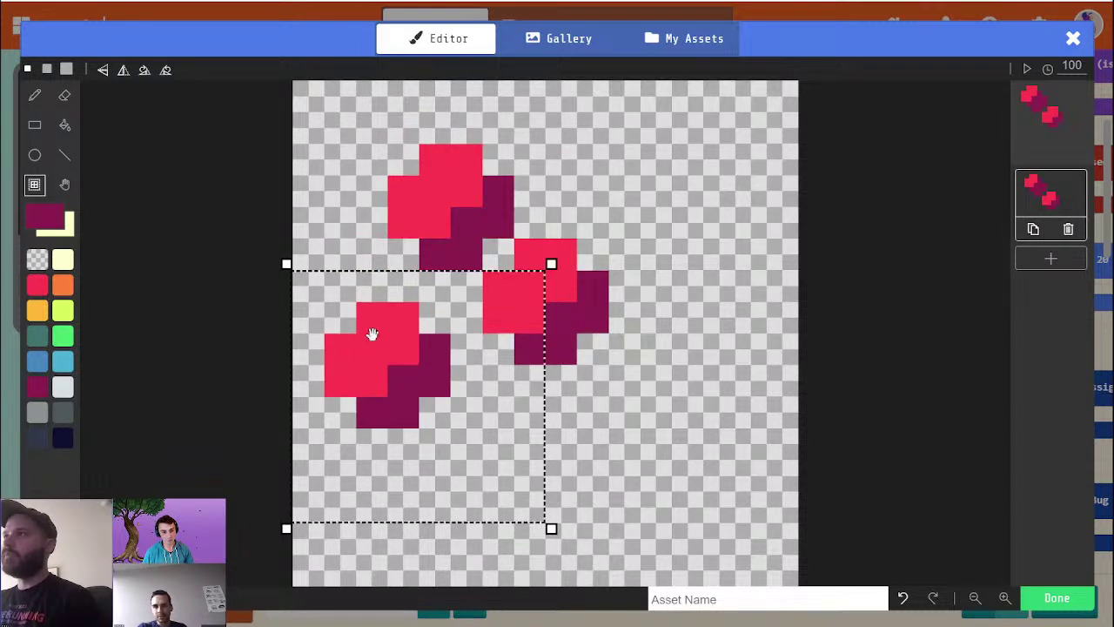
key(ctrl+v)
drag(427, 252, 503, 426)
key(ctrl+v)
drag(405, 159, 673, 397)
Step: Paste two more shaded grapes, one at the upper right and one above the centre grape
click(667, 166)
key(ctrl+v)
drag(380, 186, 674, 260)
key(ctrl+v)
drag(386, 205, 570, 164)
click(412, 202)
Step: Move all grapes down one pixel and shift the upper-left grape one pixel left to space the cluster evenly
drag(315, 103, 803, 560)
drag(587, 333, 589, 365)
click(538, 107)
mouse_move(532, 94)
mouse_down()
mouse_move(633, 123)
mouse_move(592, 160)
mouse_up()
click(706, 141)
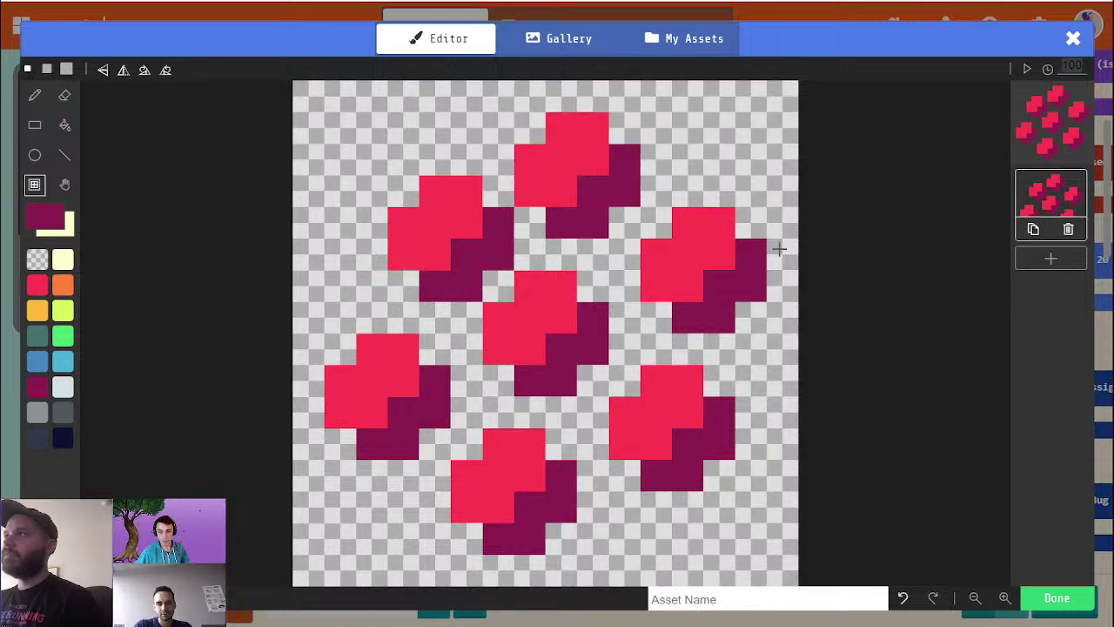
drag(322, 111, 515, 302)
drag(466, 262, 433, 254)
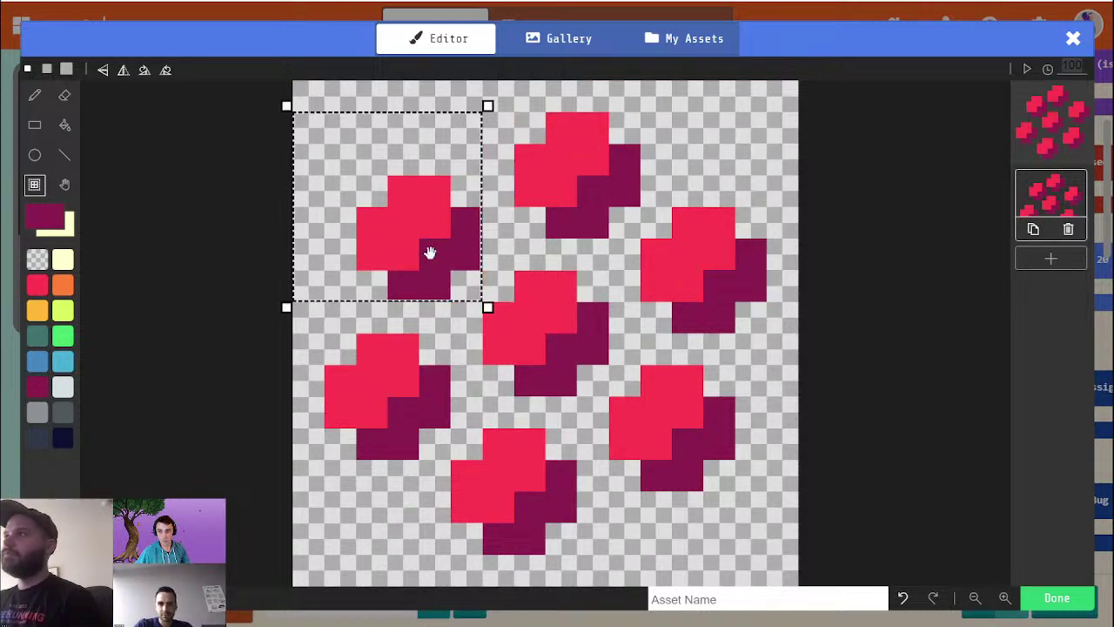
click(705, 270)
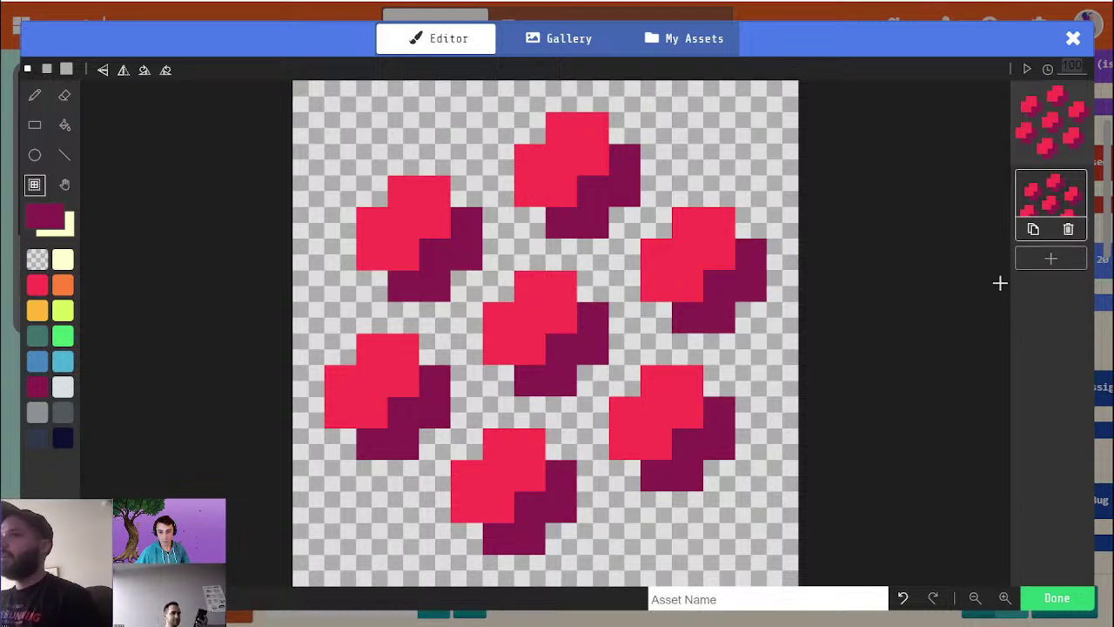
Step: Duplicate the seven-grape frame four times and save the grapeFrames animation
click(1033, 230)
click(1034, 306)
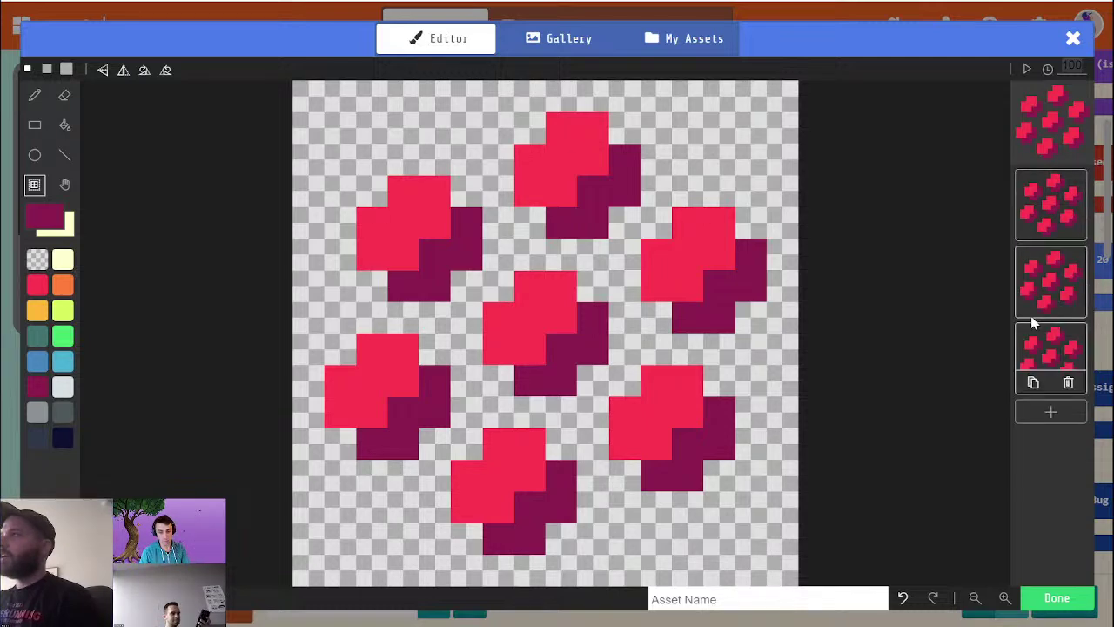
click(1034, 383)
click(1033, 460)
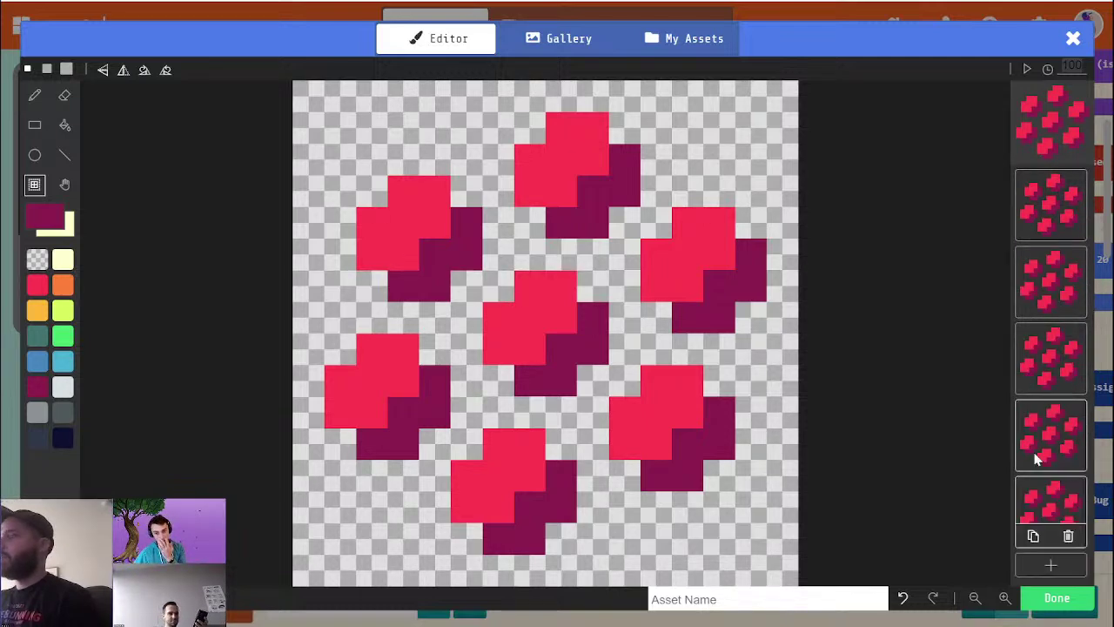
click(1056, 598)
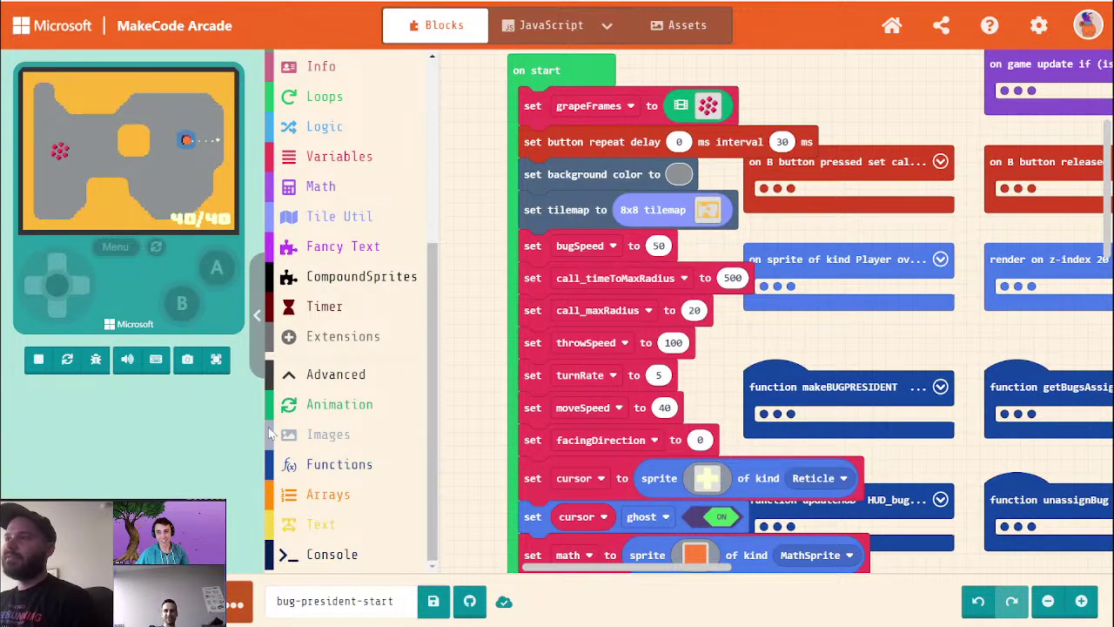
Step: Open the shared project page "whatever" from the copied link in a new browser tab
key(ctrl+t)
key(ctrl+v)
key(Return)
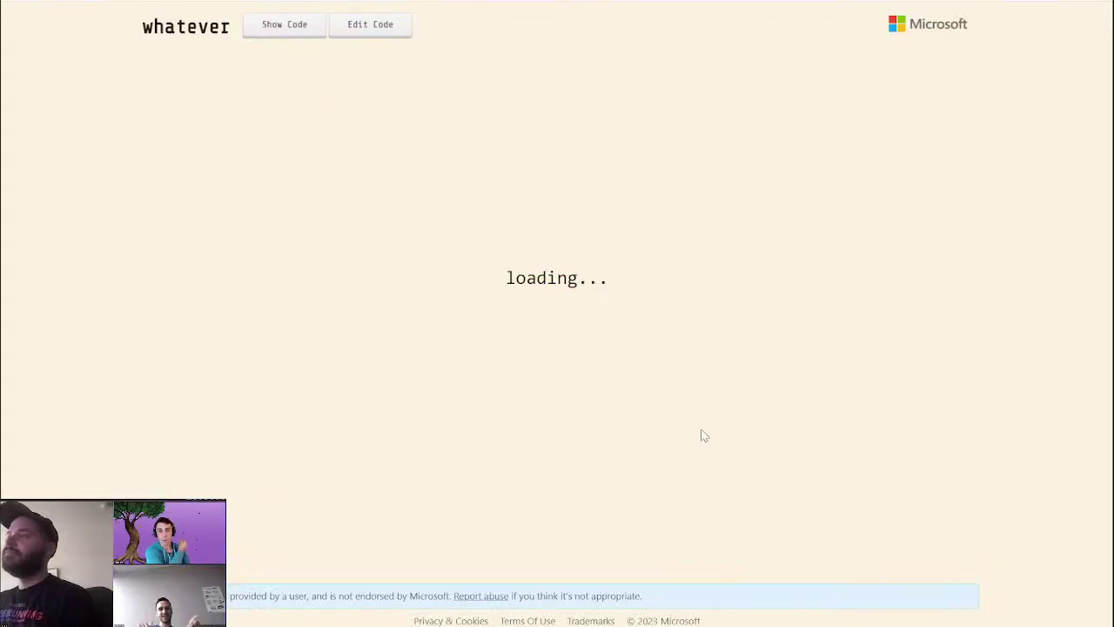